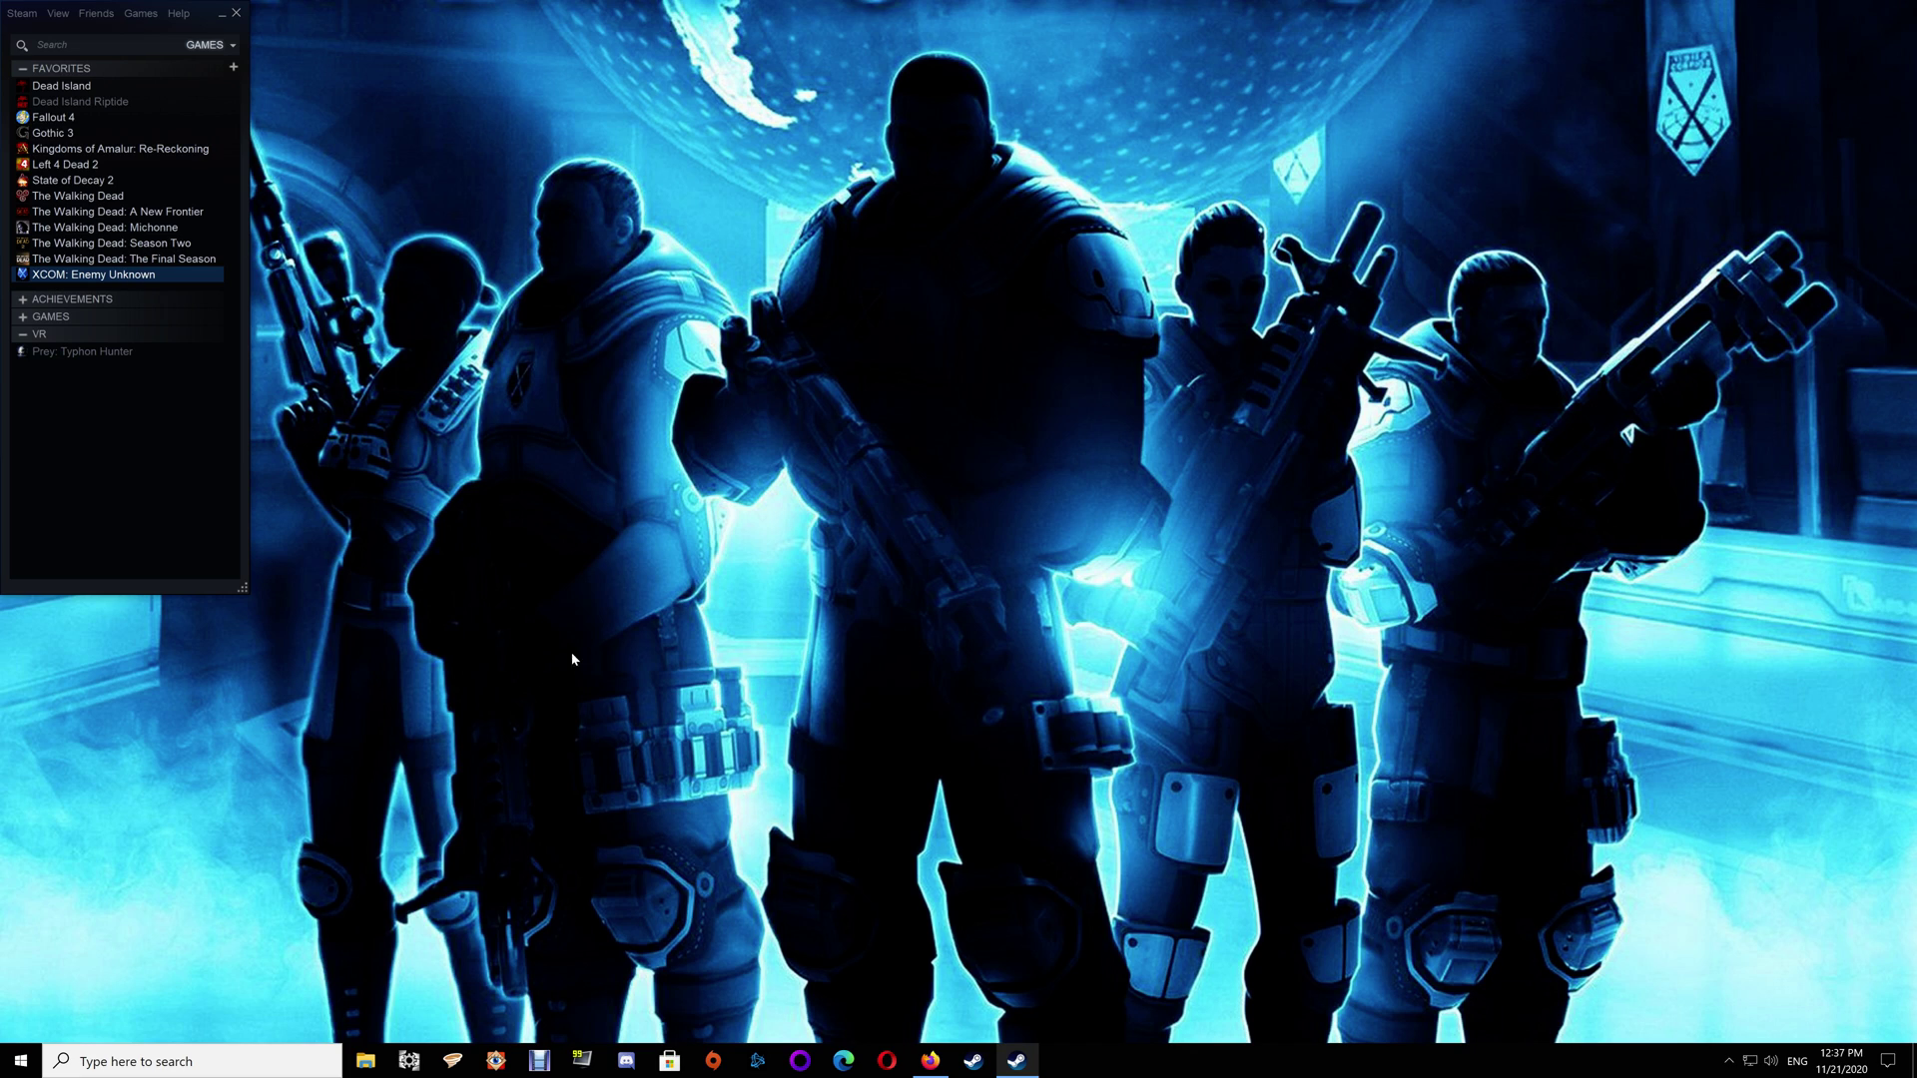
Switch to Firefox and download ENBSweetFX_for_XCOM_EnemyUnknownWithin.rar from the open ModDB addon page, saving the file
mouse_move(923, 1052)
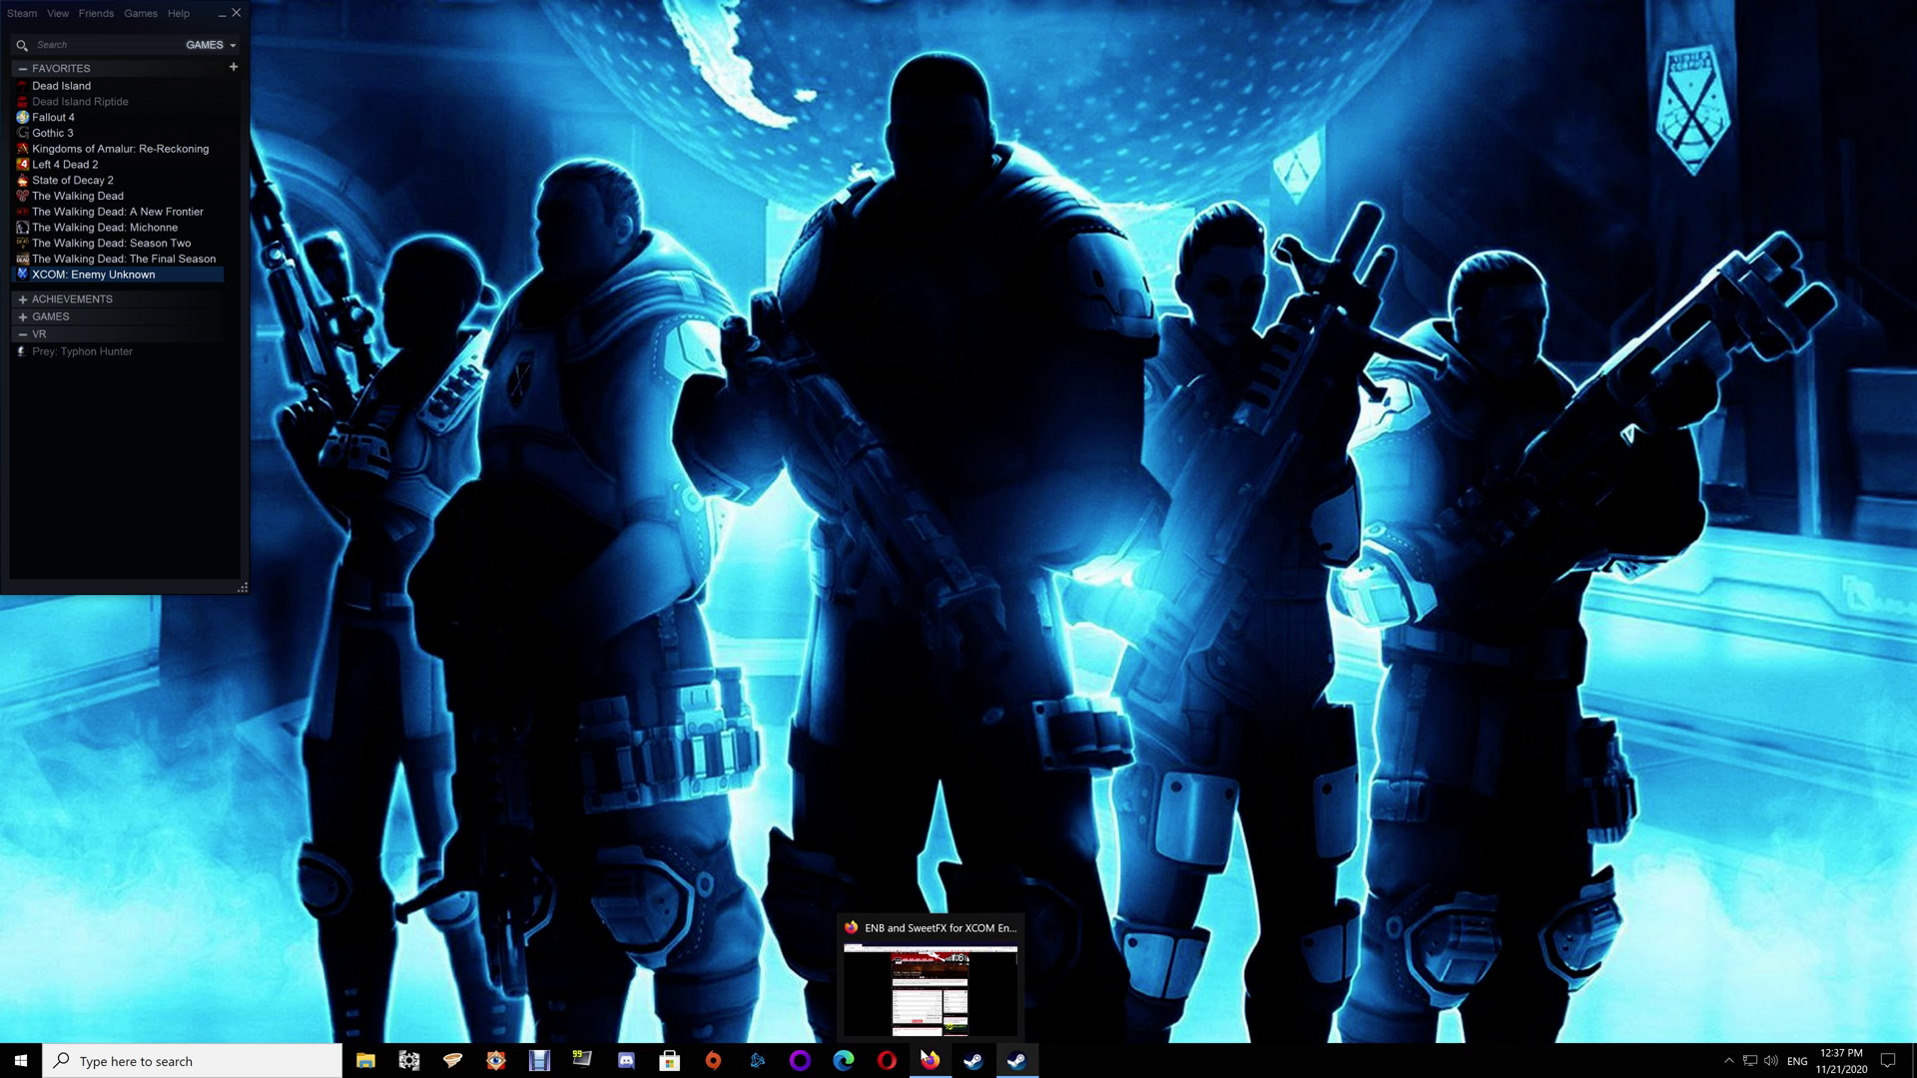
left_click(929, 988)
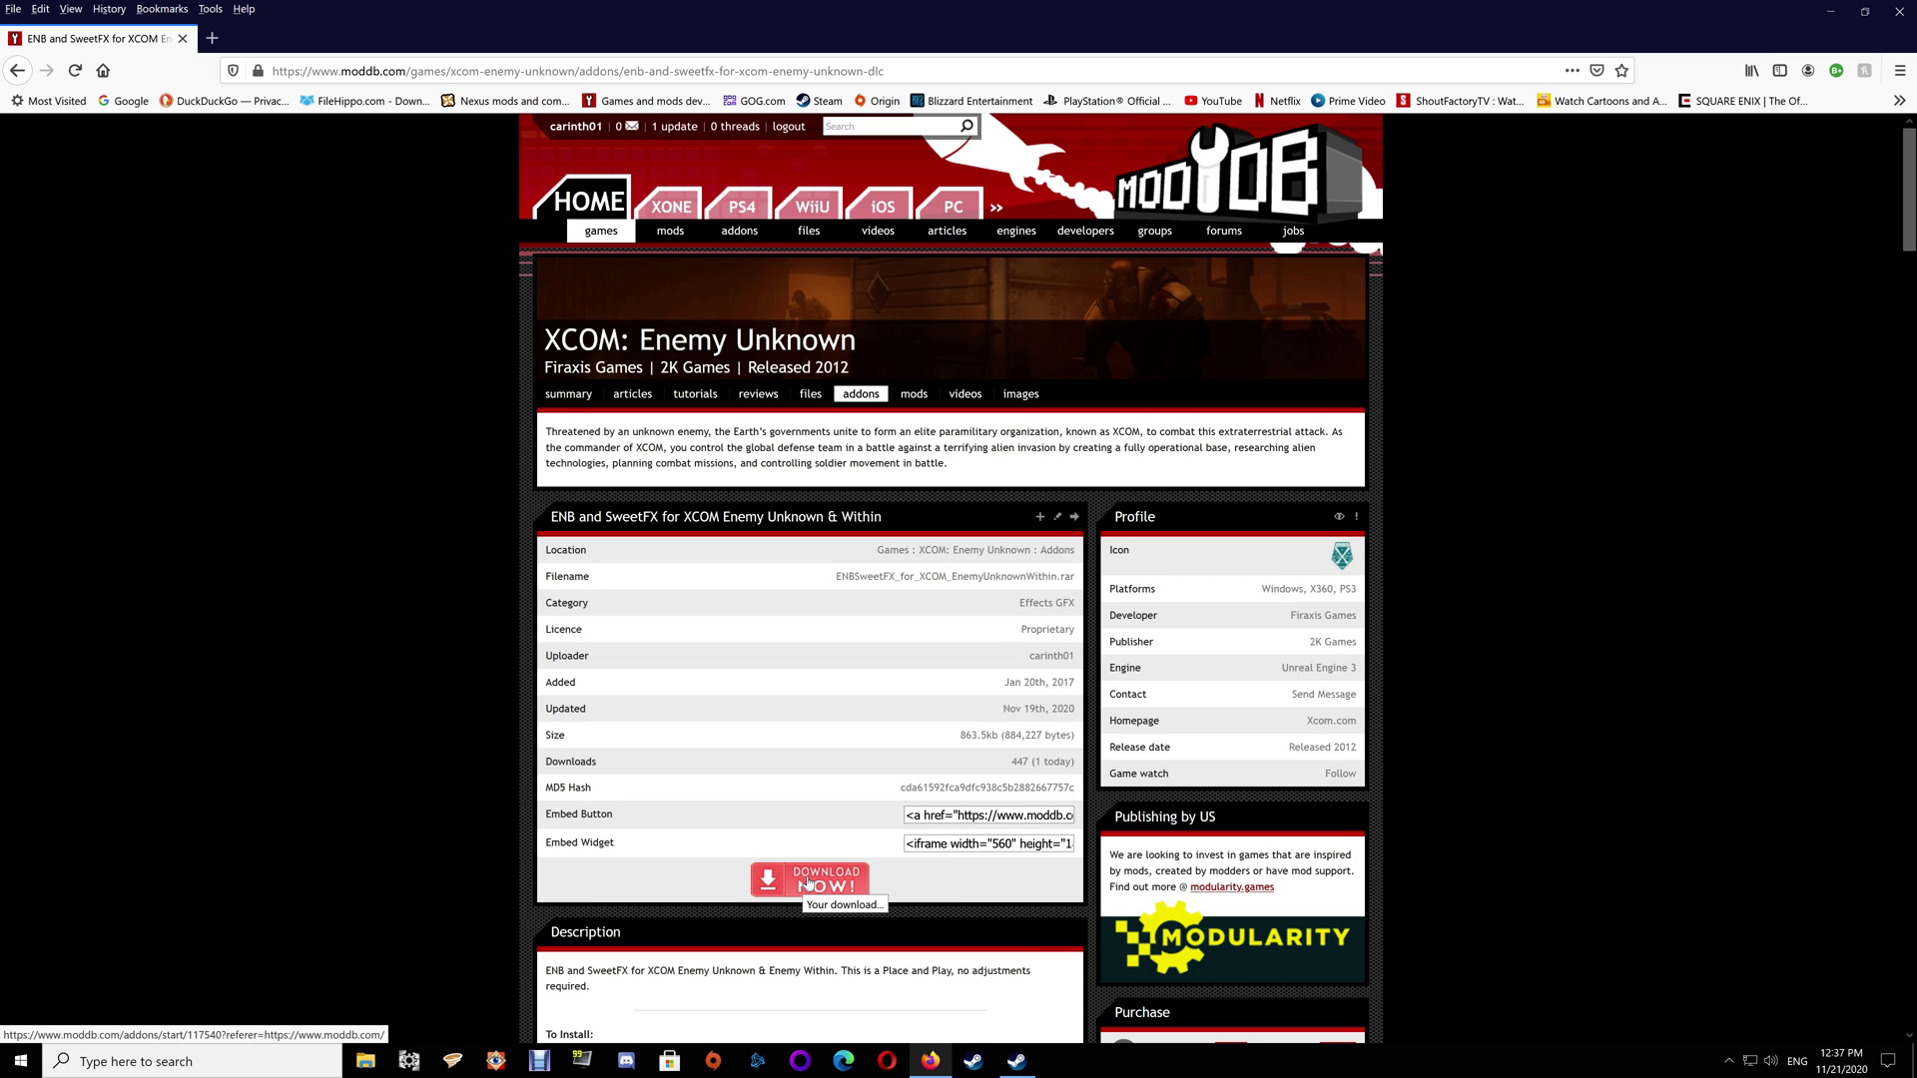
left_click(806, 882)
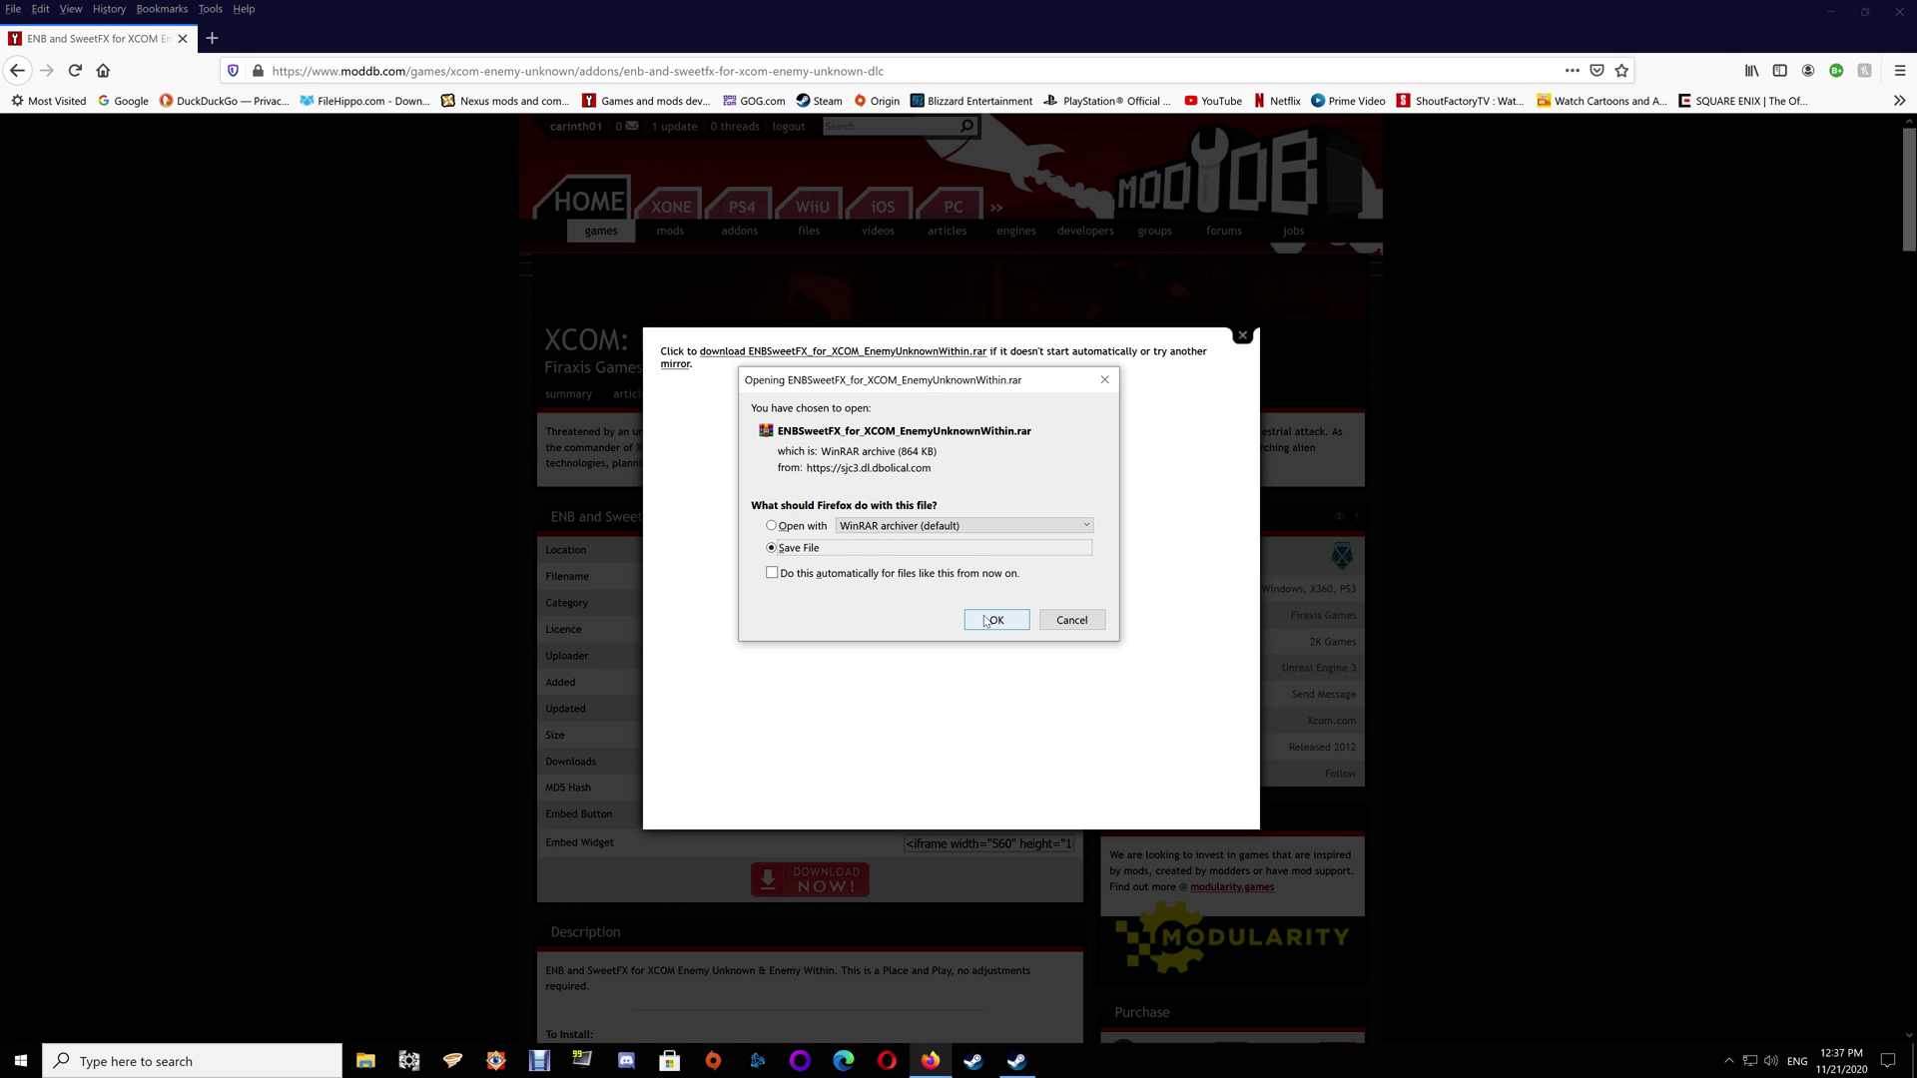
left_click(988, 620)
left_click(1242, 335)
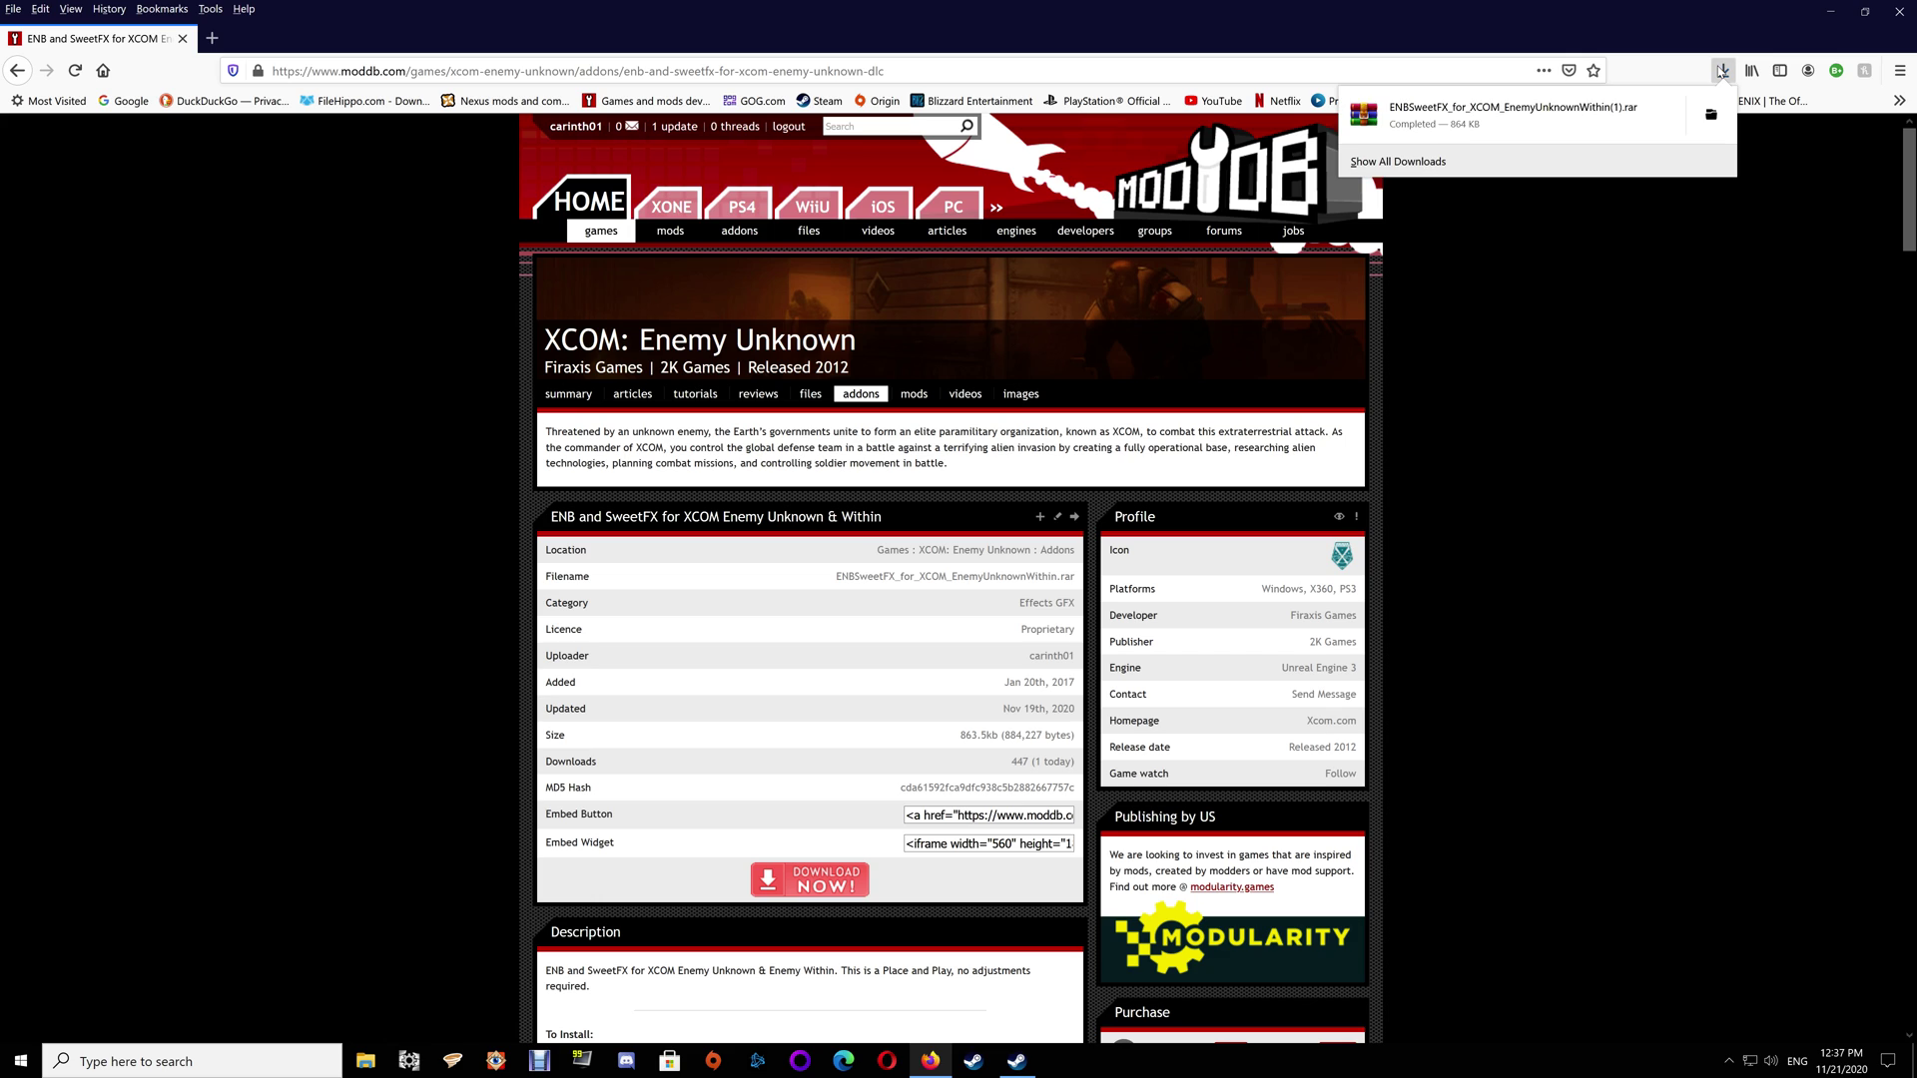
Open the downloaded ENB and SweetFX archive in WinRAR, dismiss its pop-up window, and minimize the browser
left_click(1635, 104)
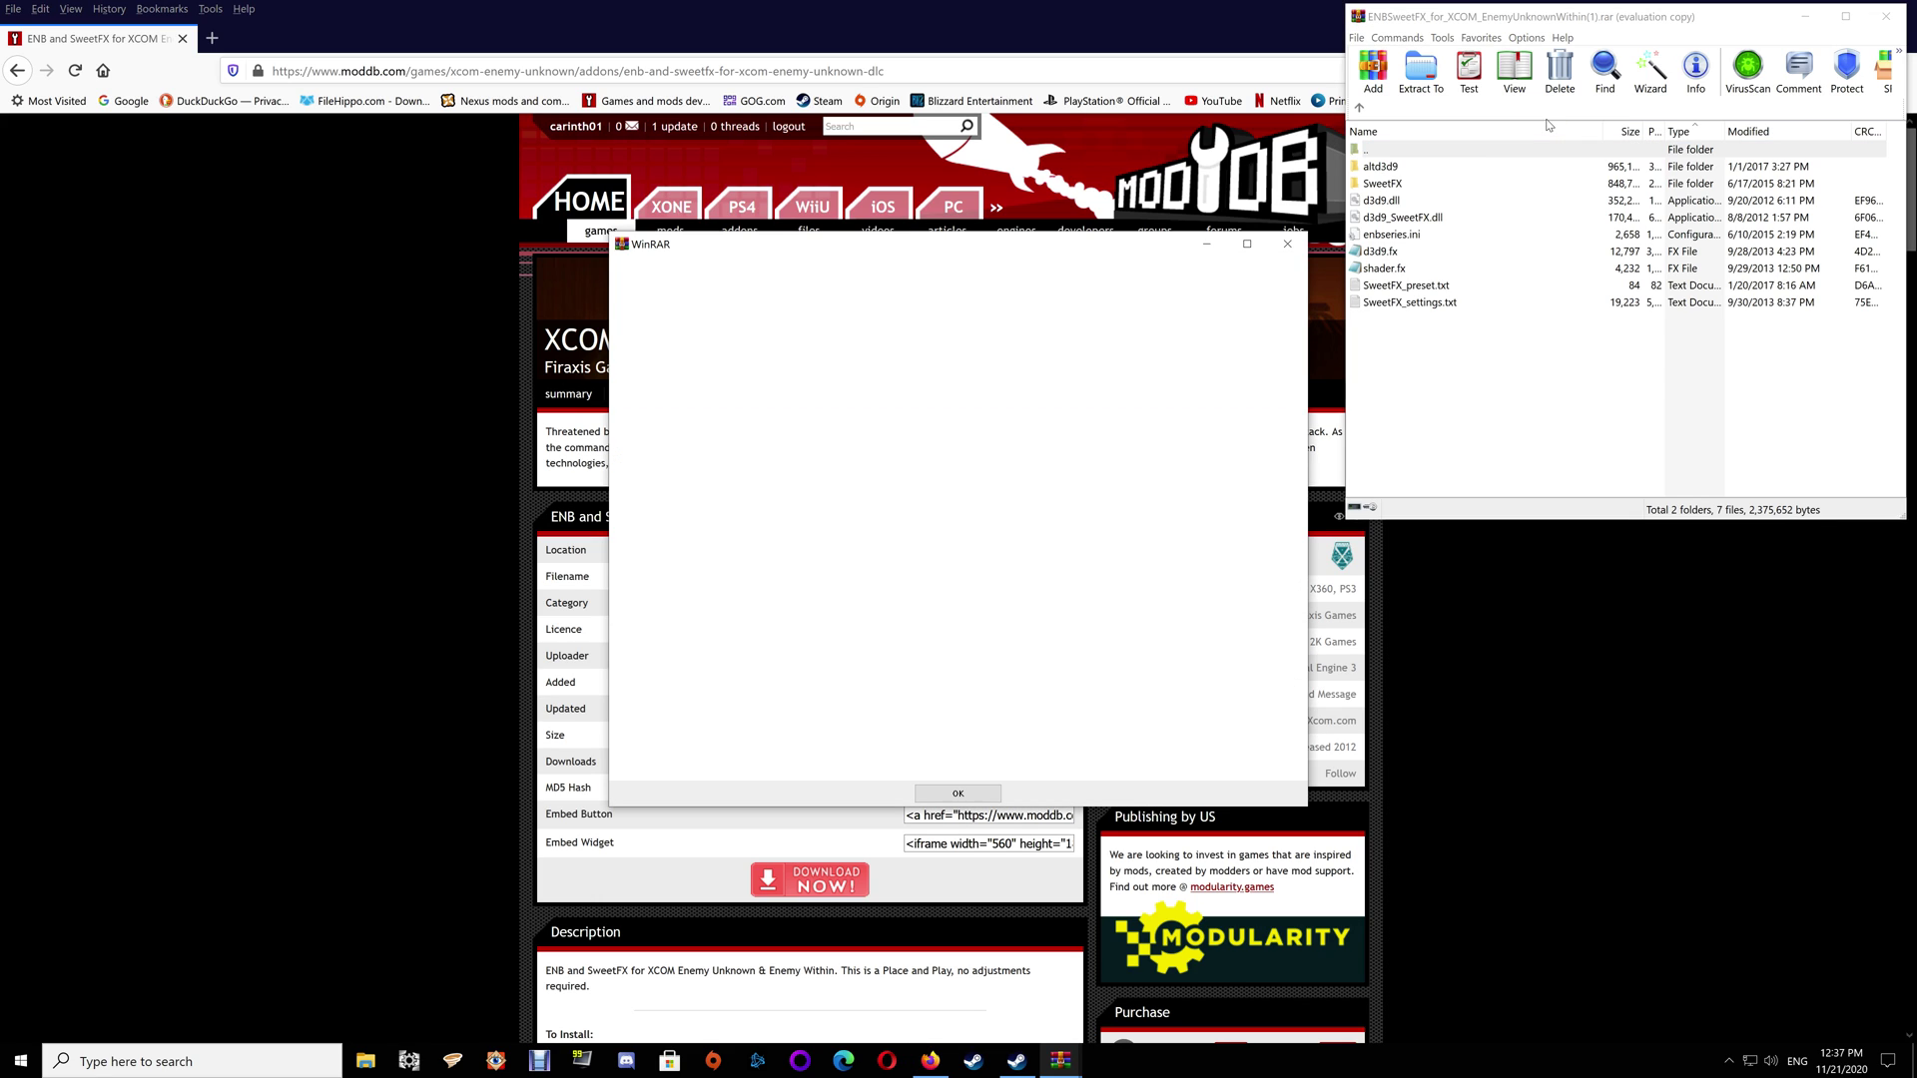
left_click(1287, 243)
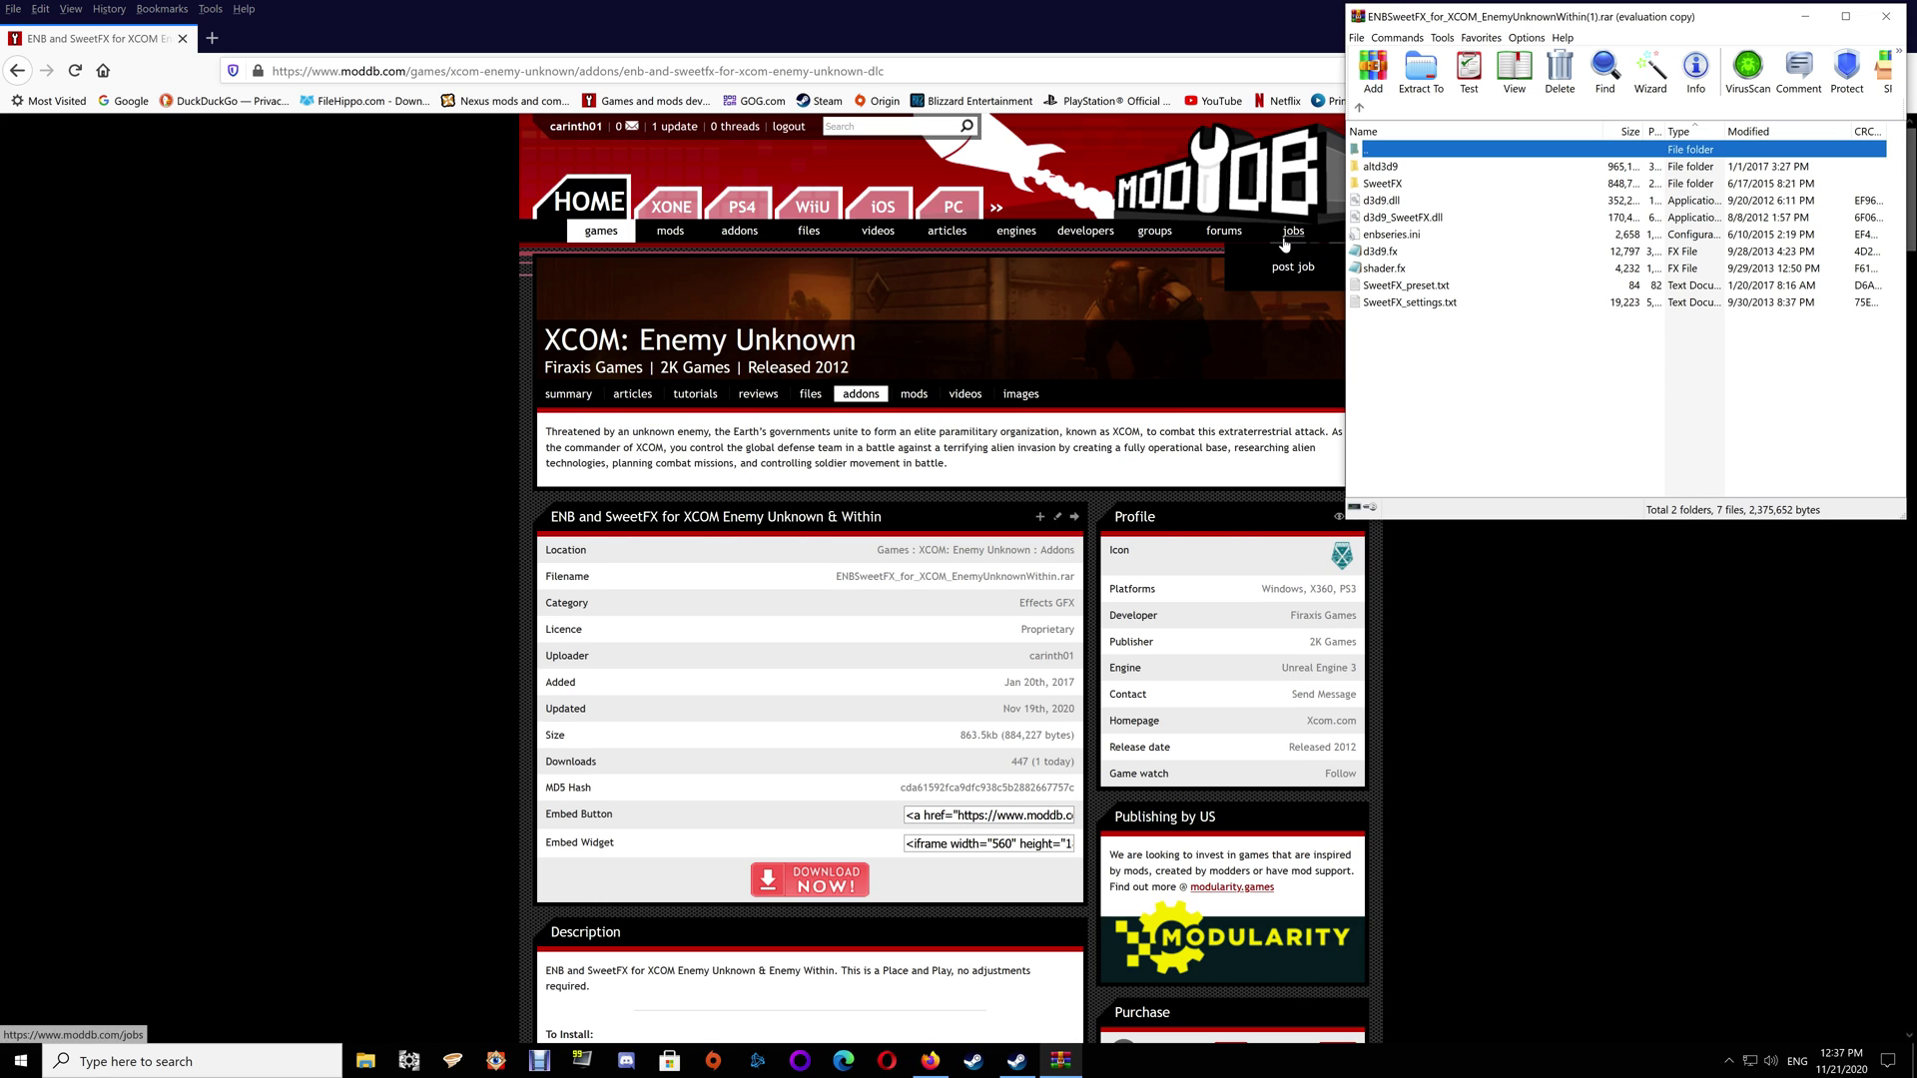
left_click(1186, 44)
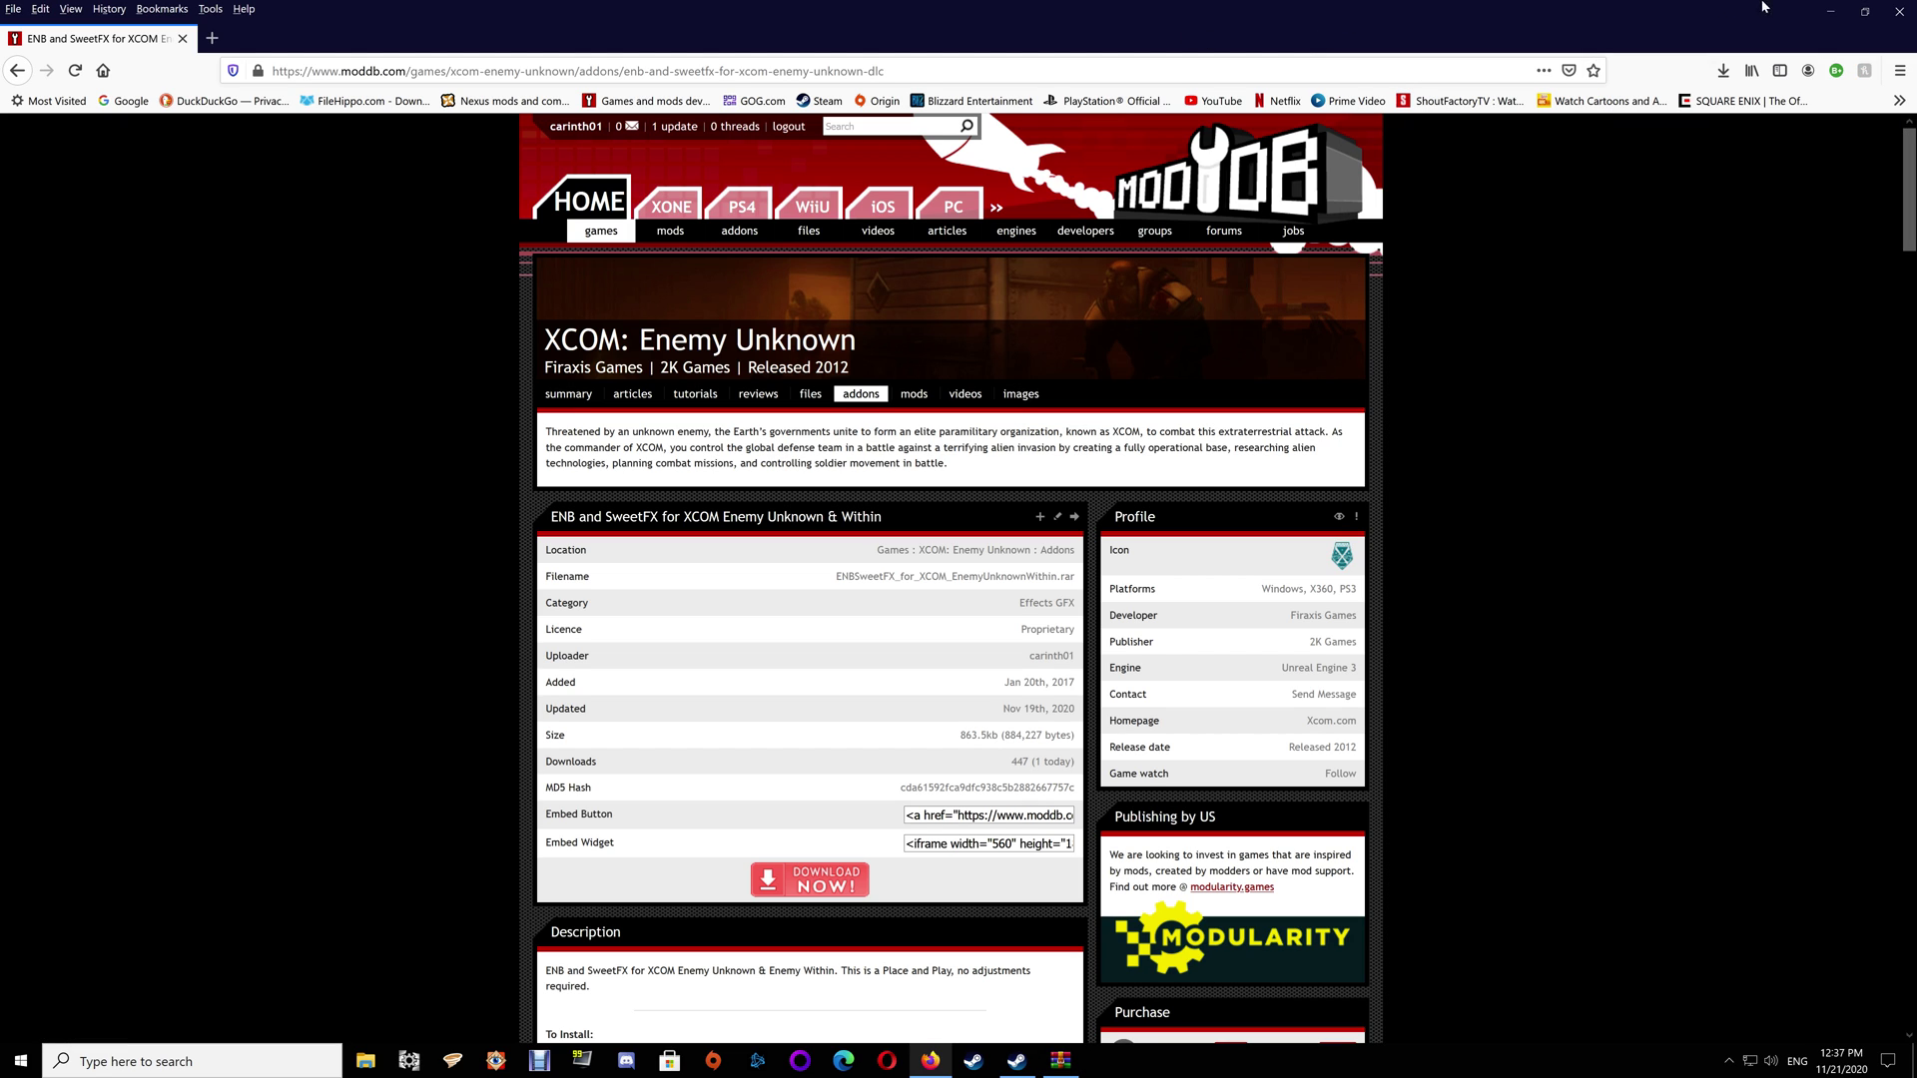
left_click(1830, 11)
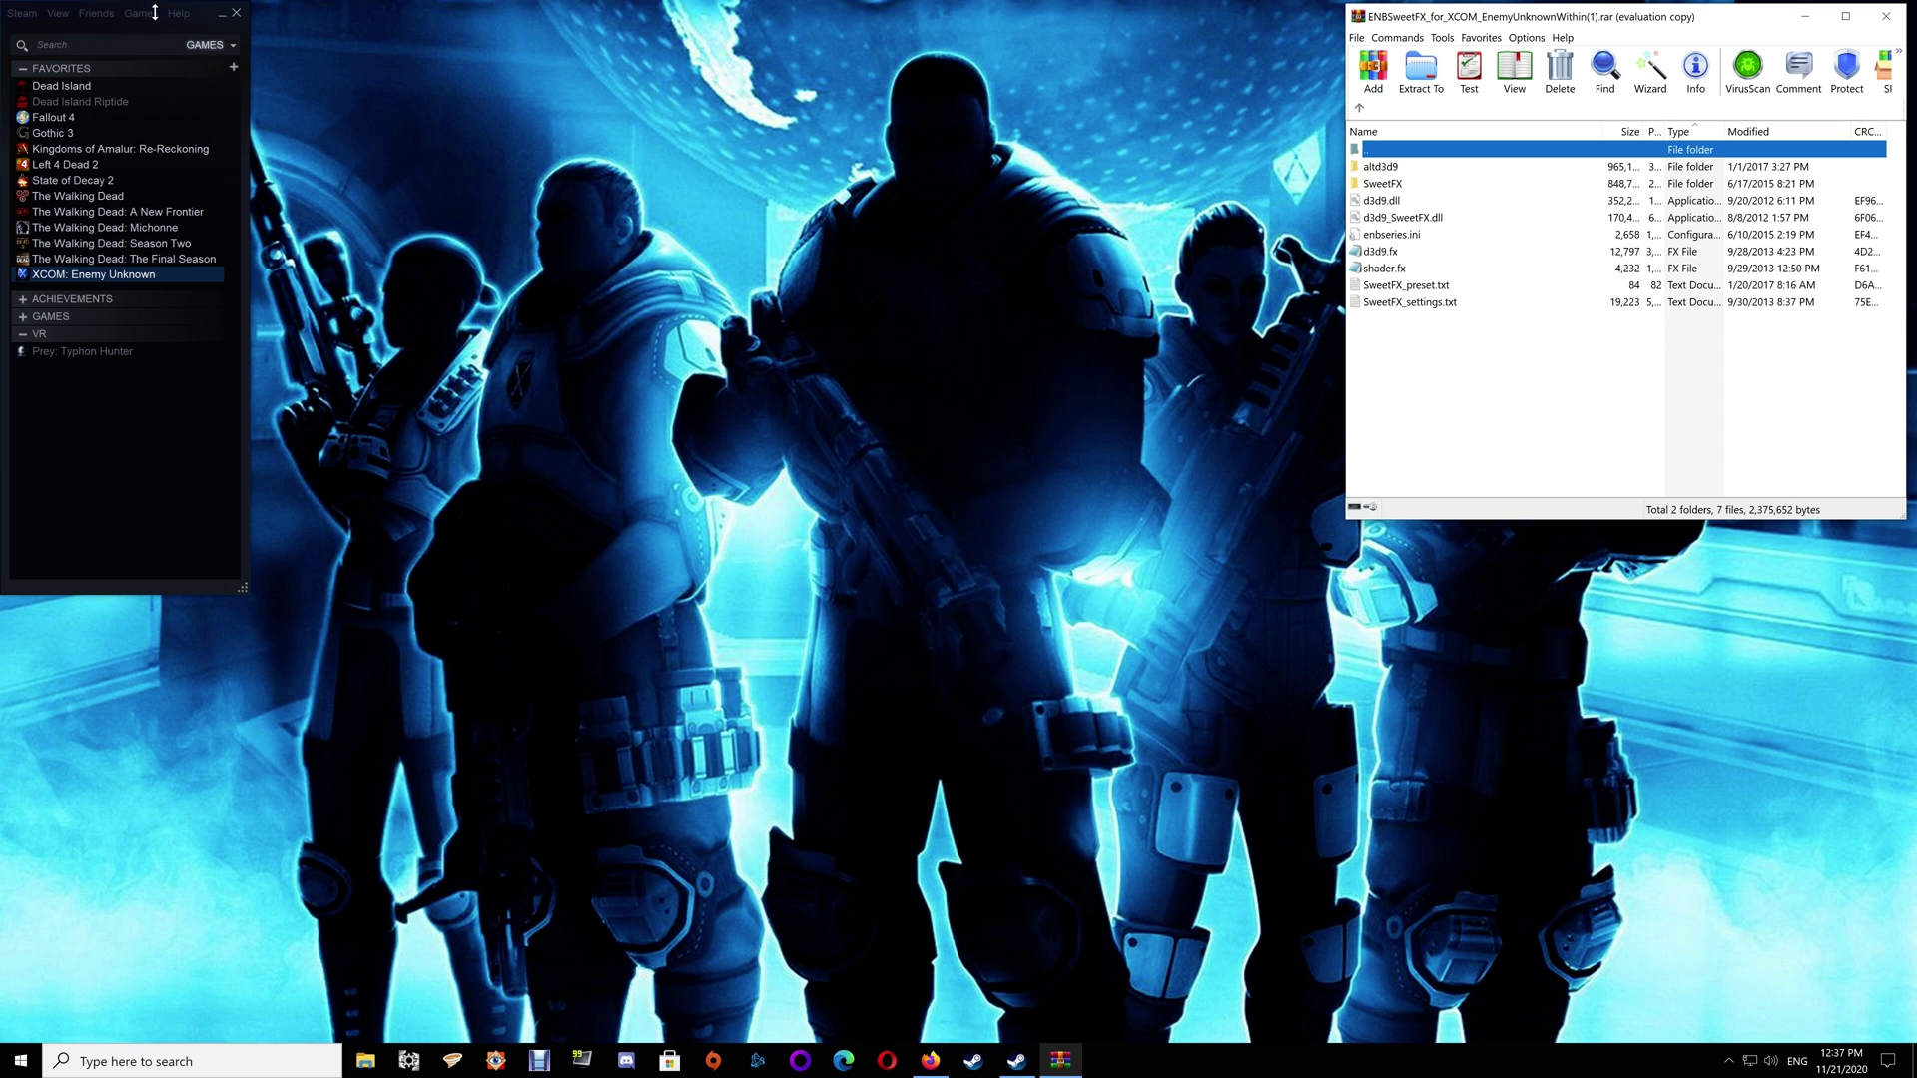
Examine the GOG games location at C:\Program Files (x86)\GOG Galaxy\Games, then close the folder window
left_click_drag(203, 14, 451, 14)
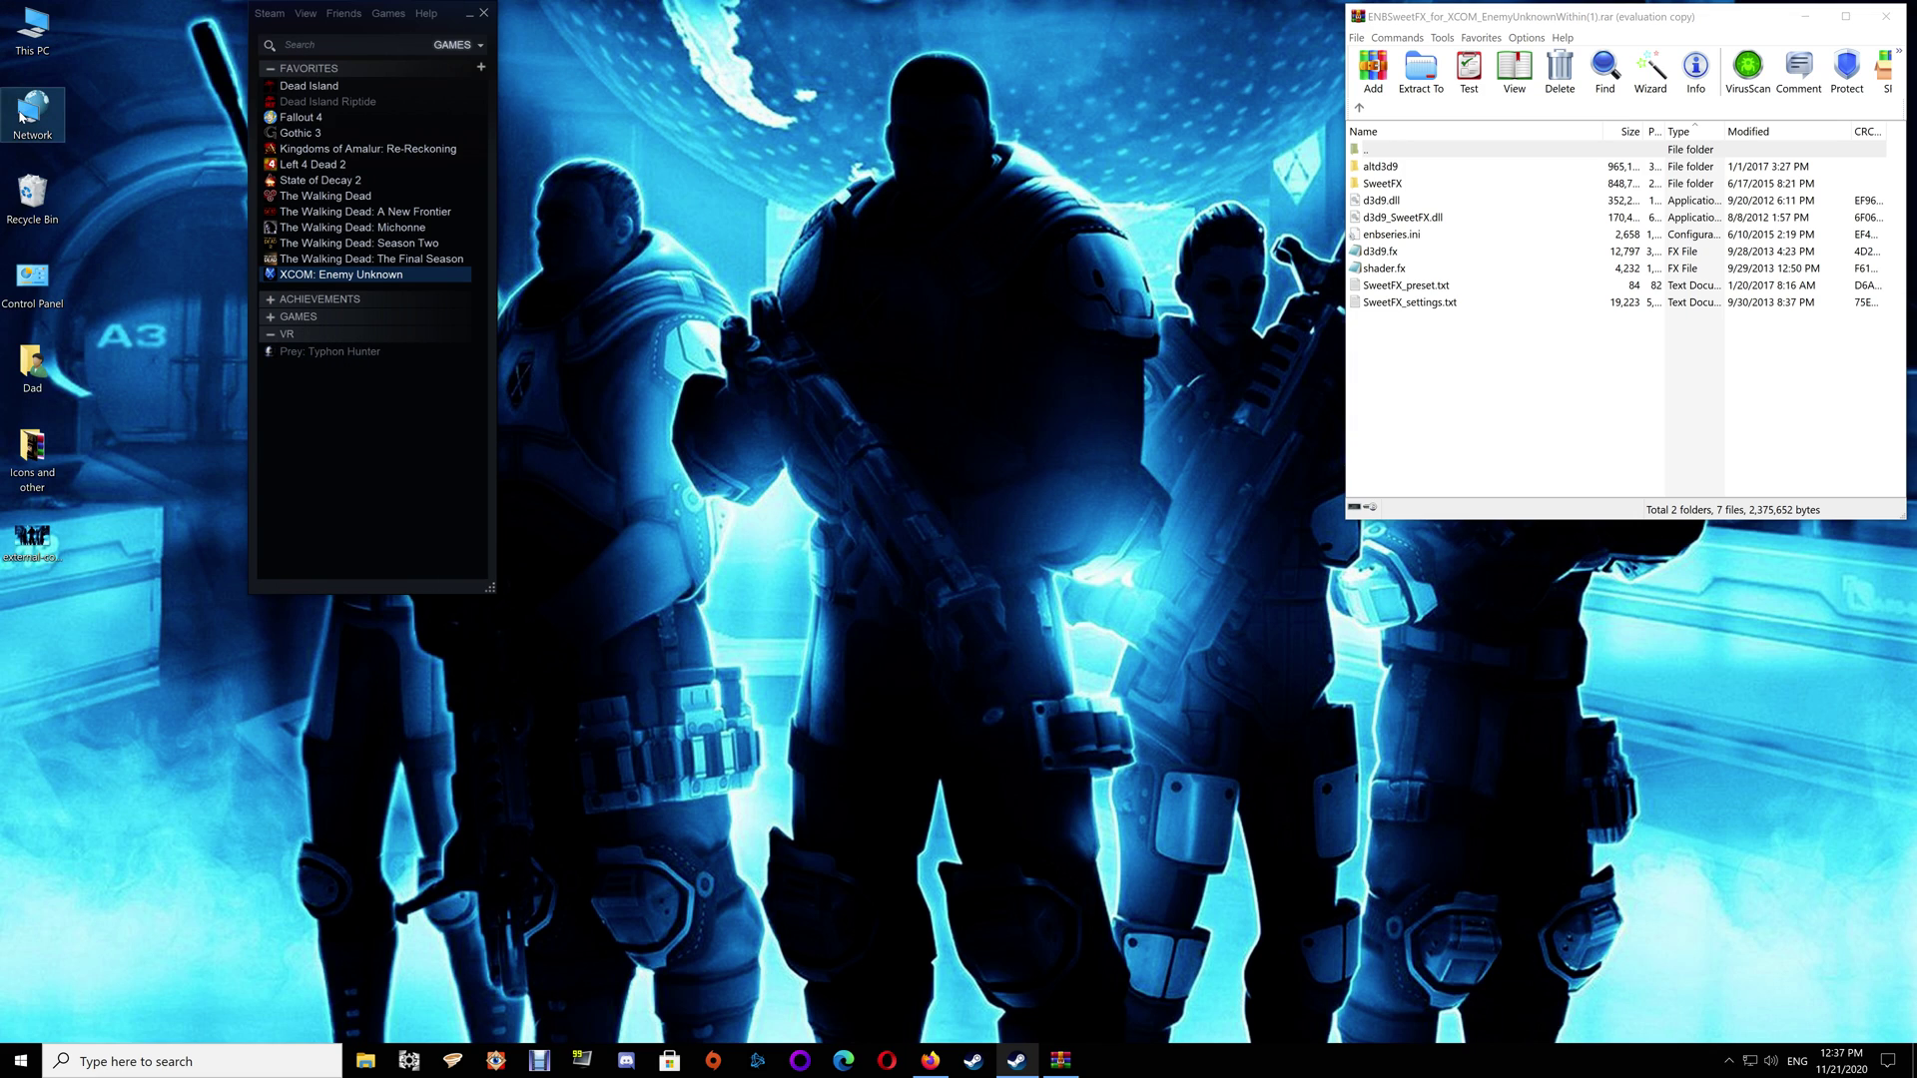
double_click(35, 45)
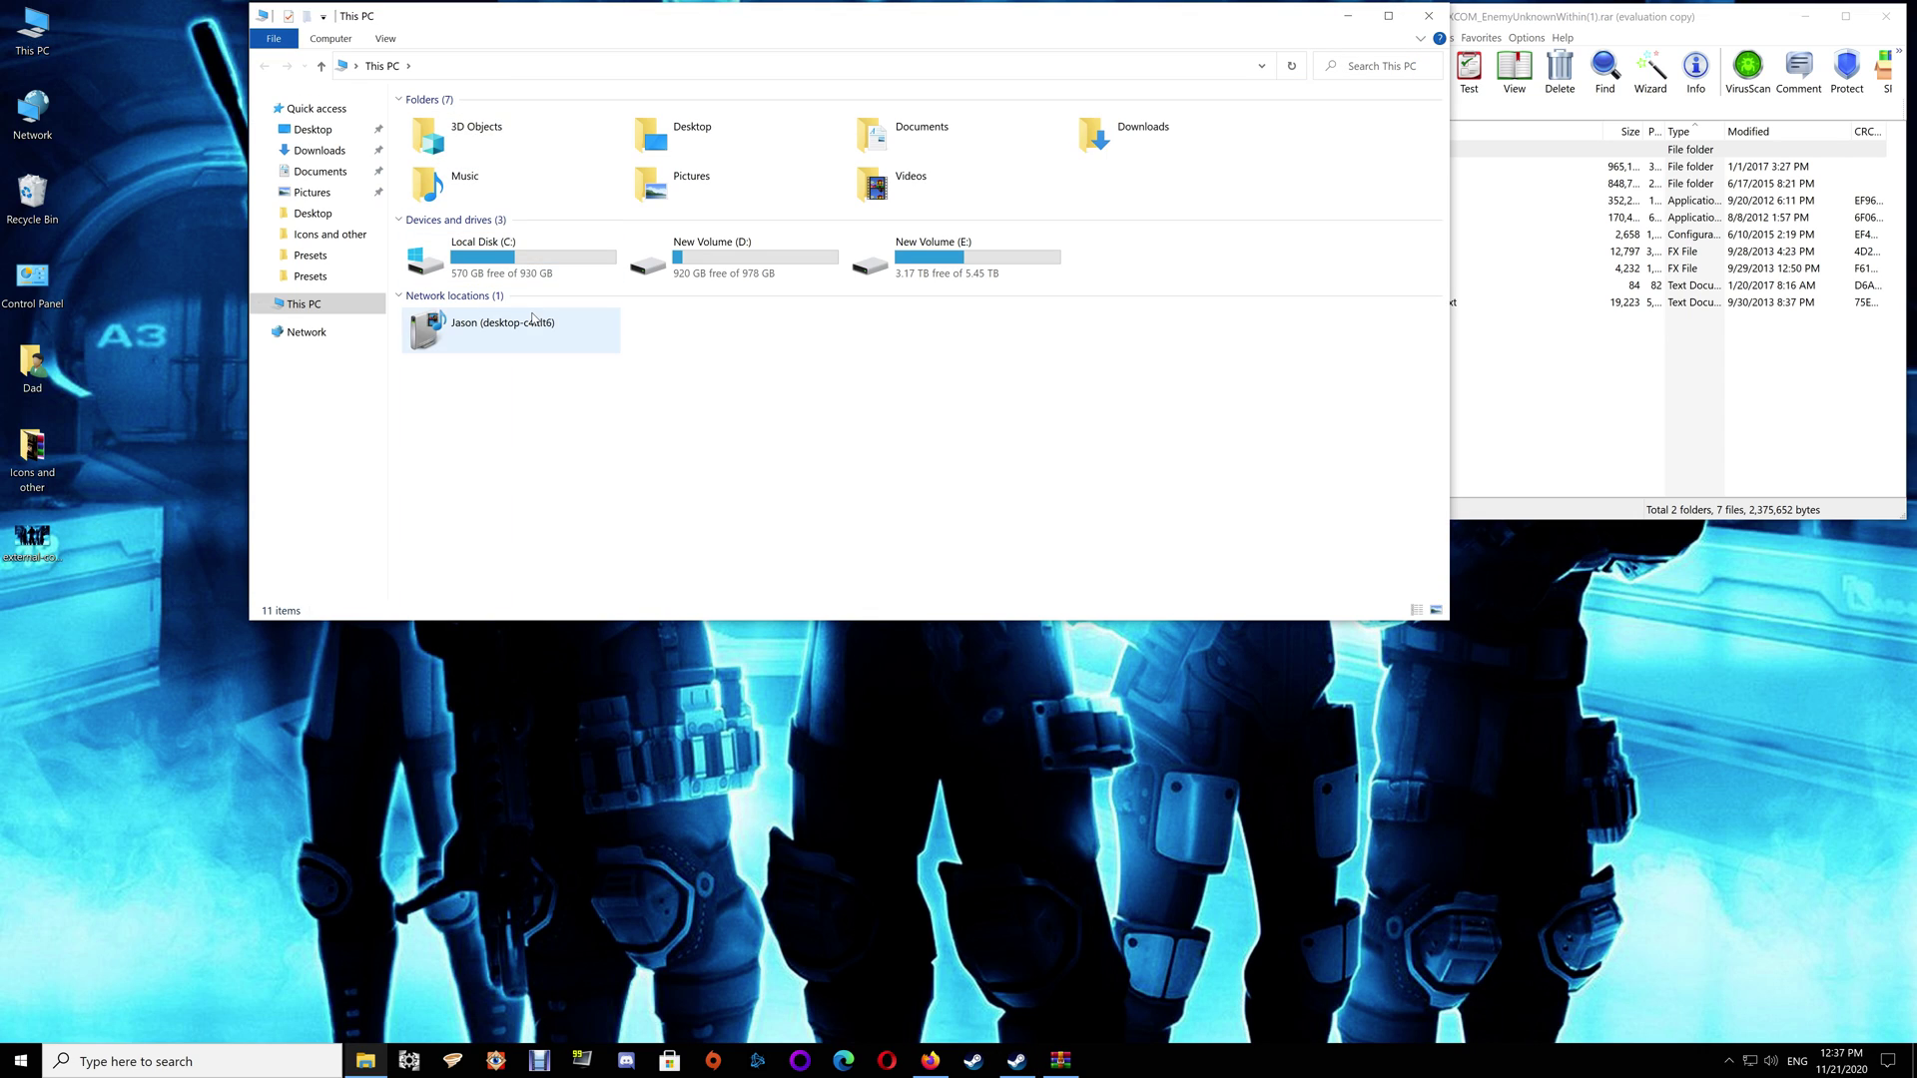
double_click(504, 272)
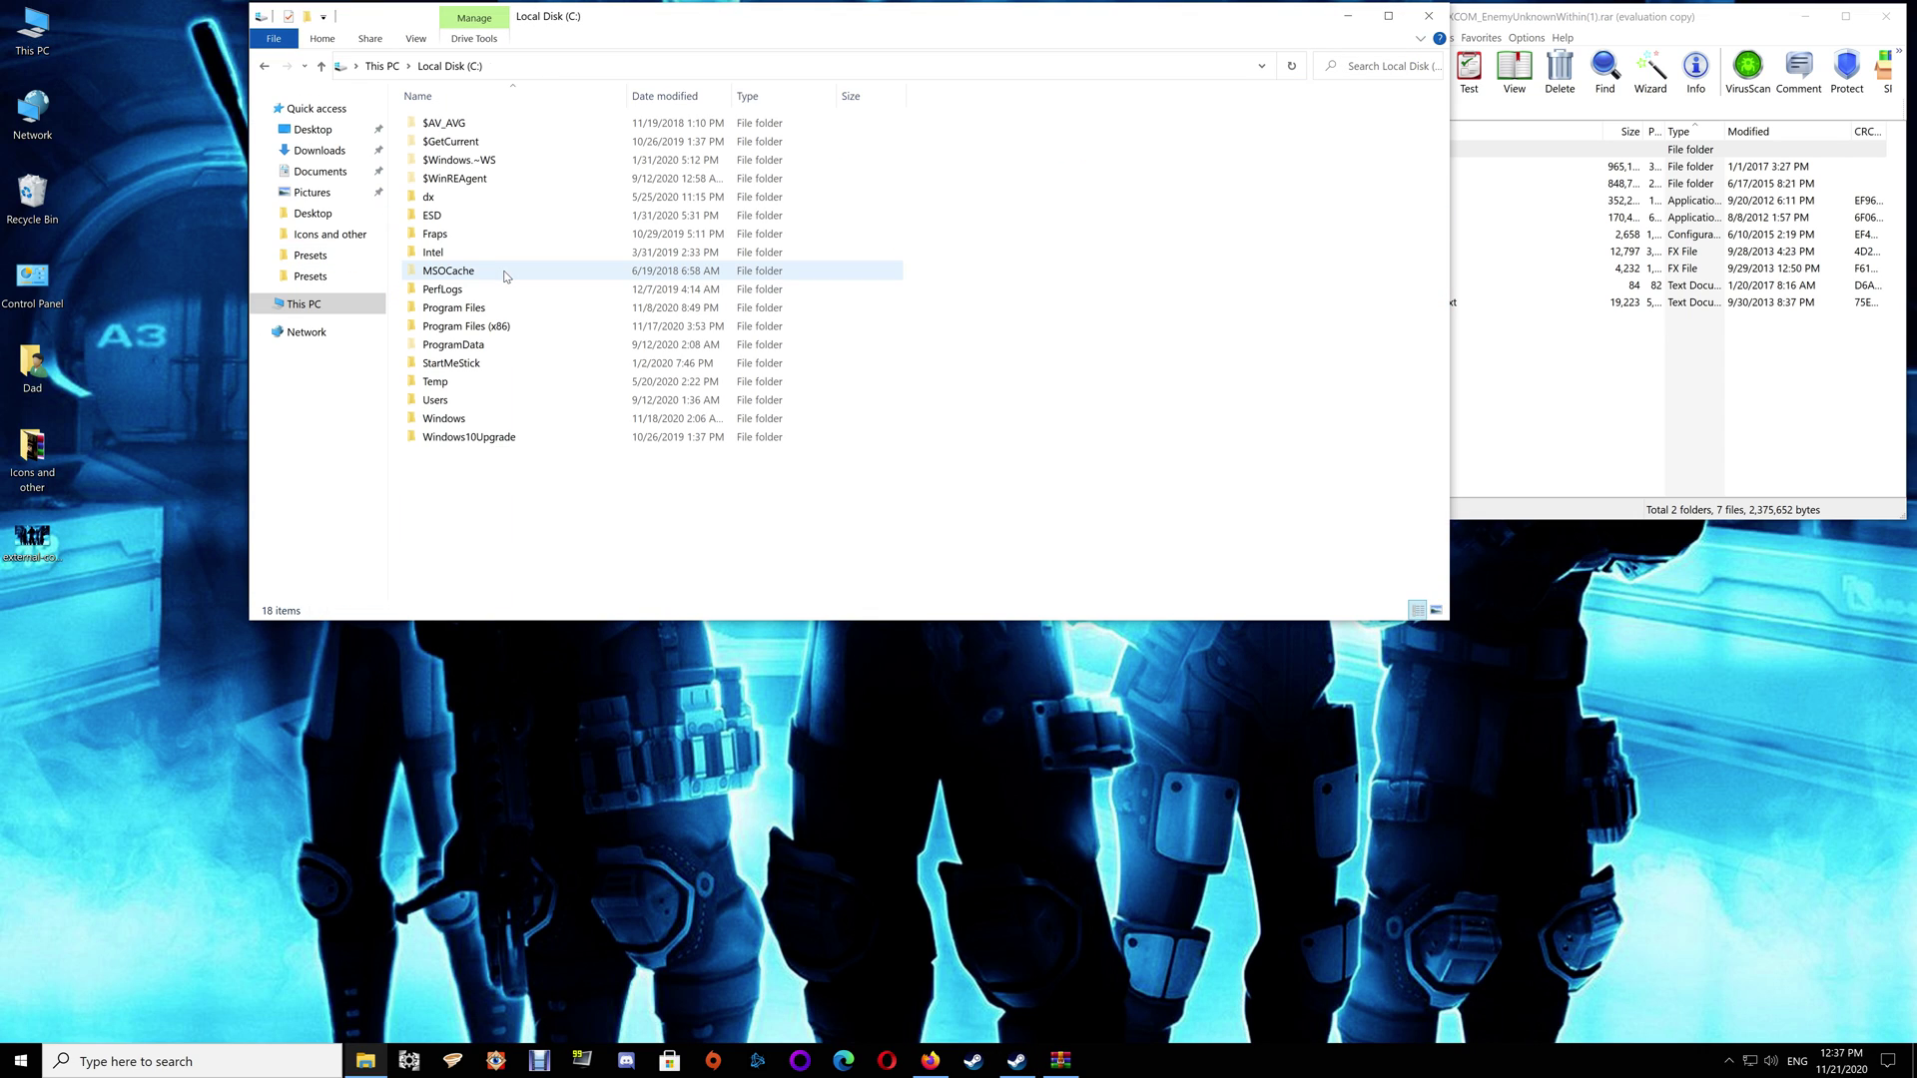
left_click(495, 328)
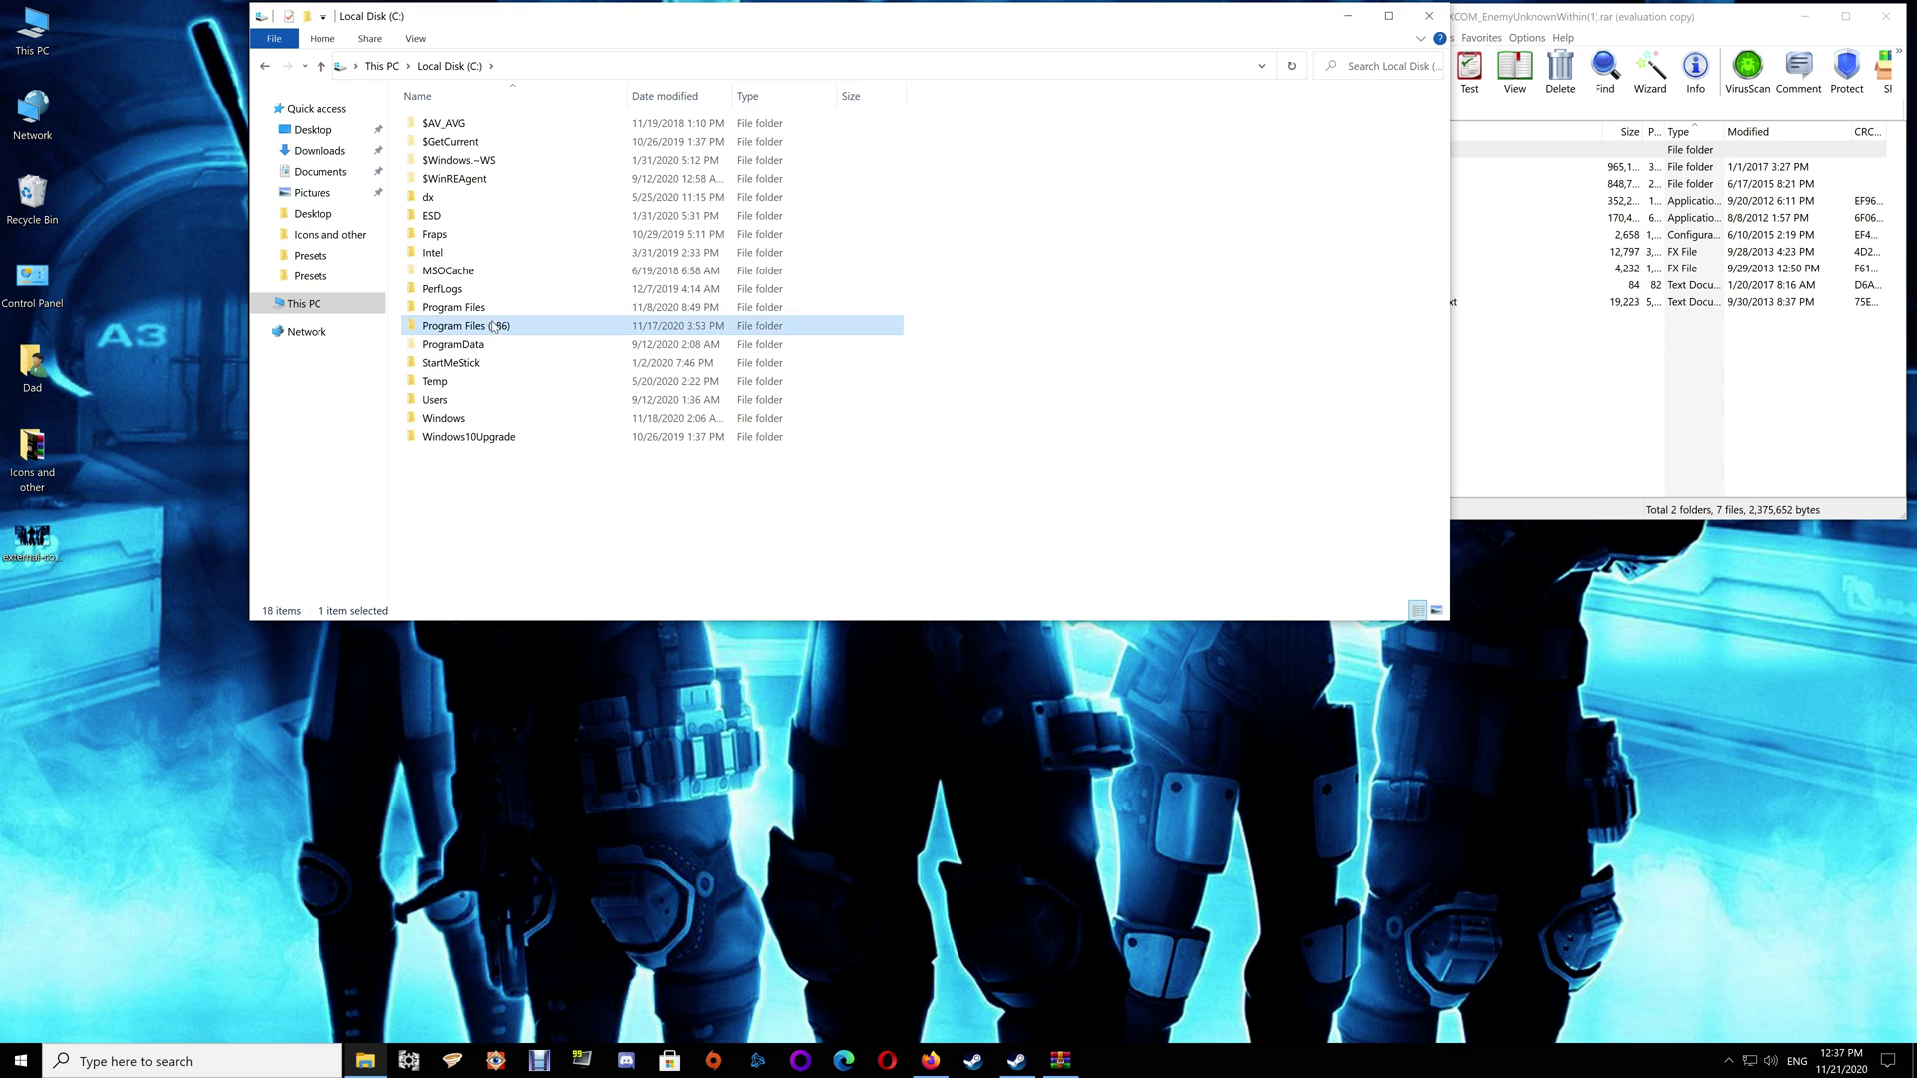
double_click(495, 327)
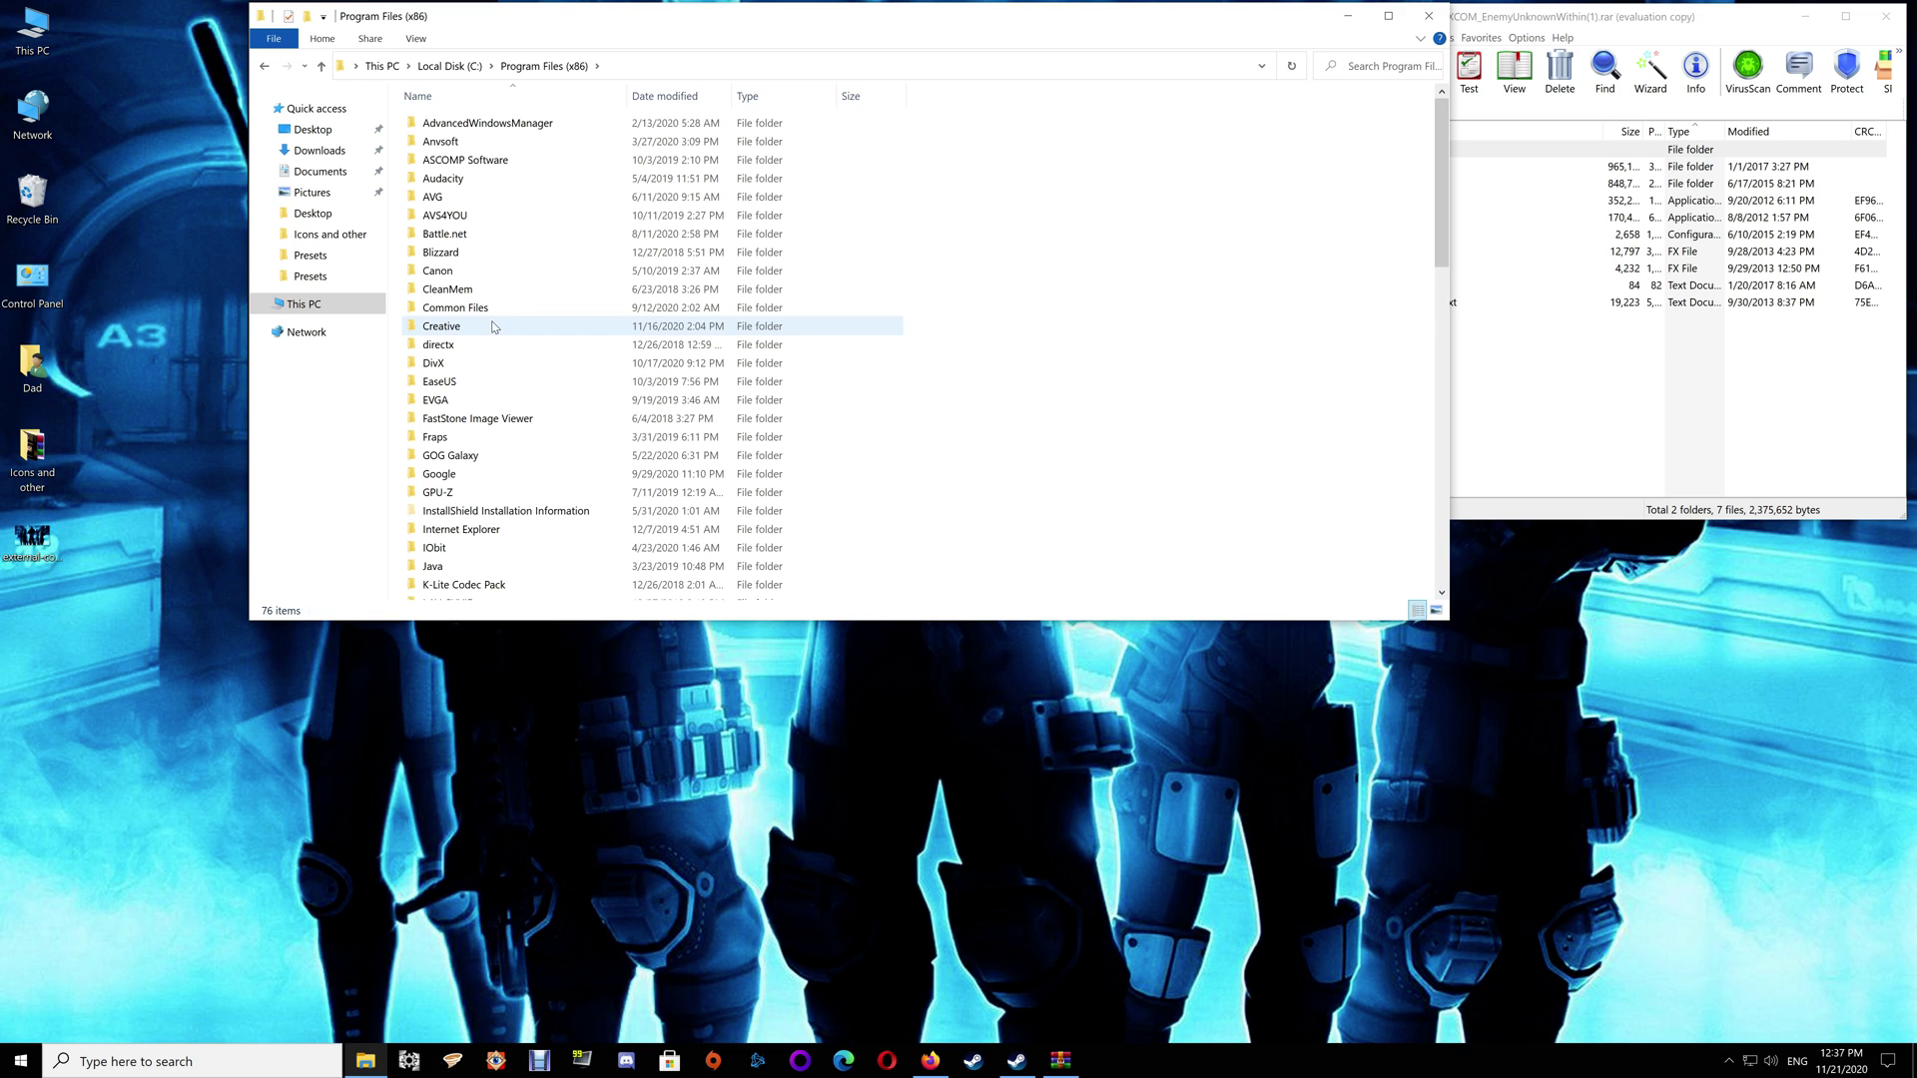
double_click(452, 457)
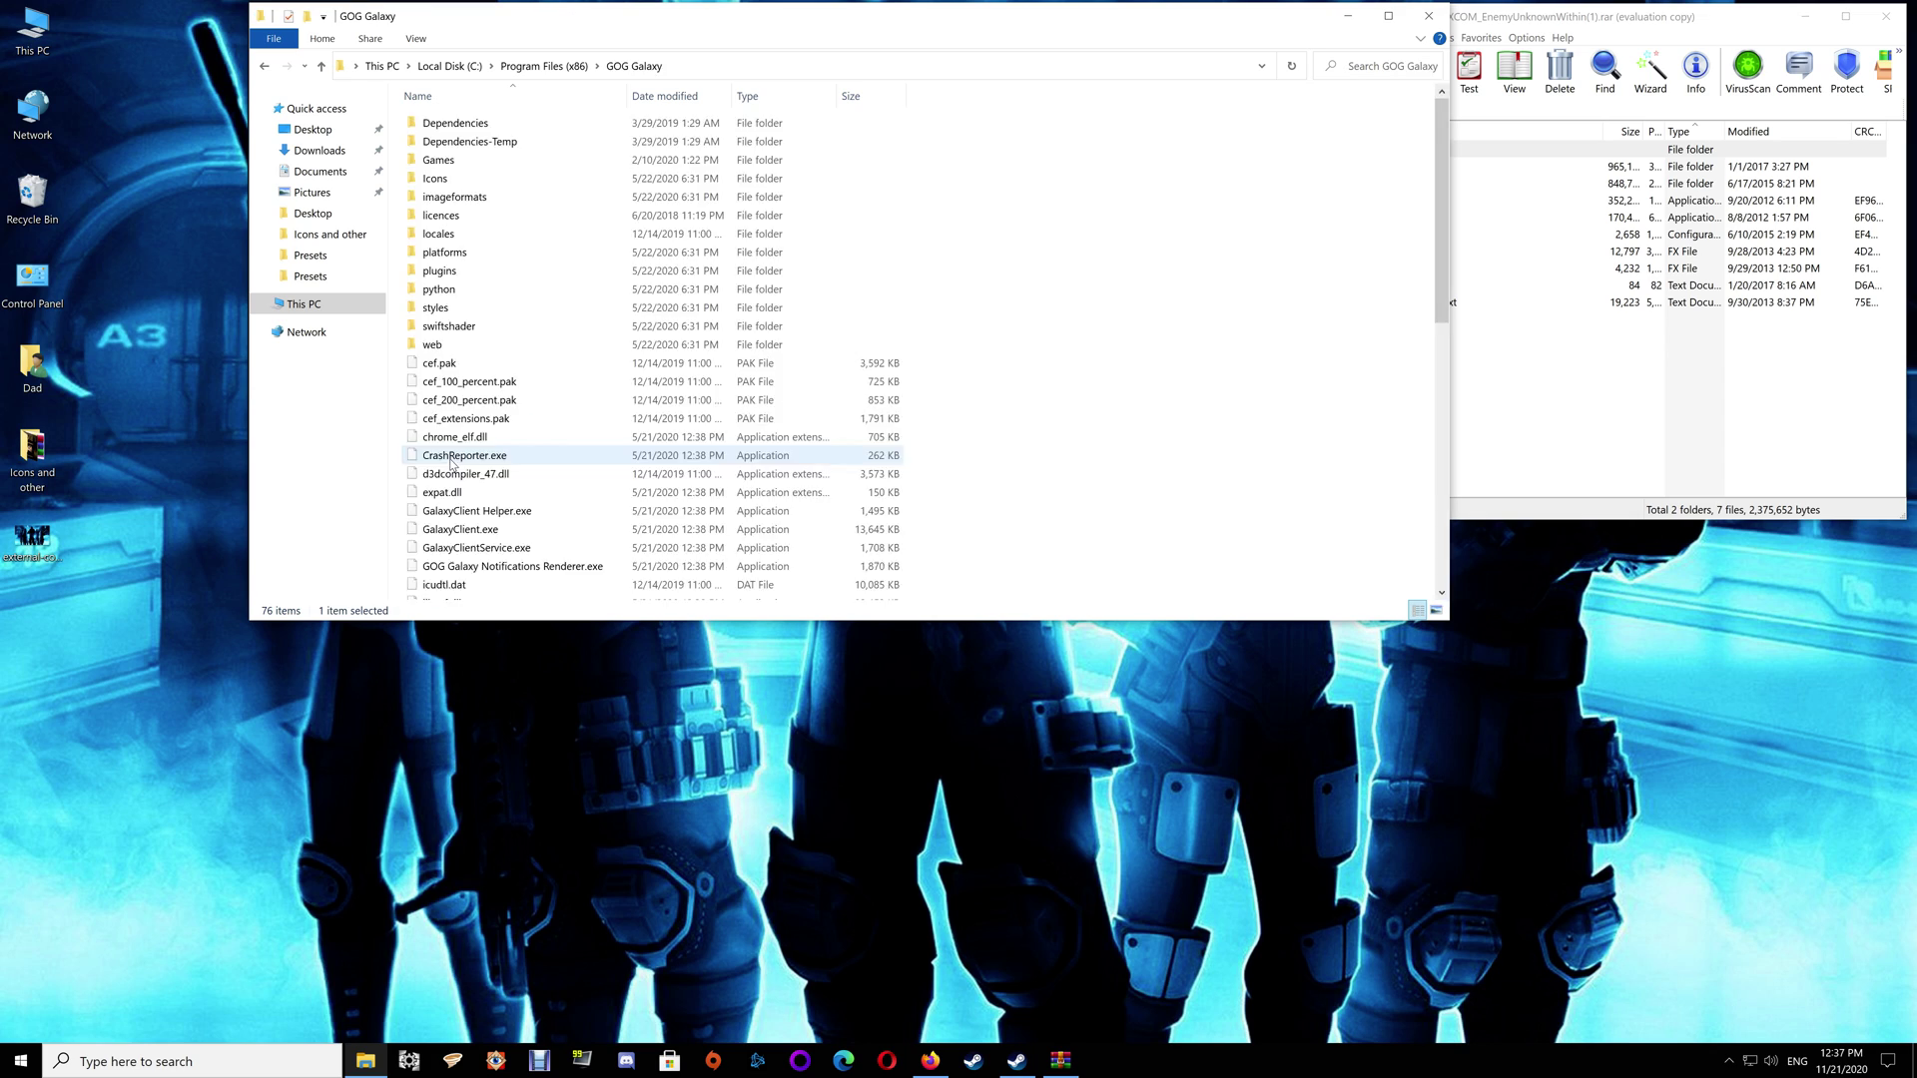
double_click(436, 162)
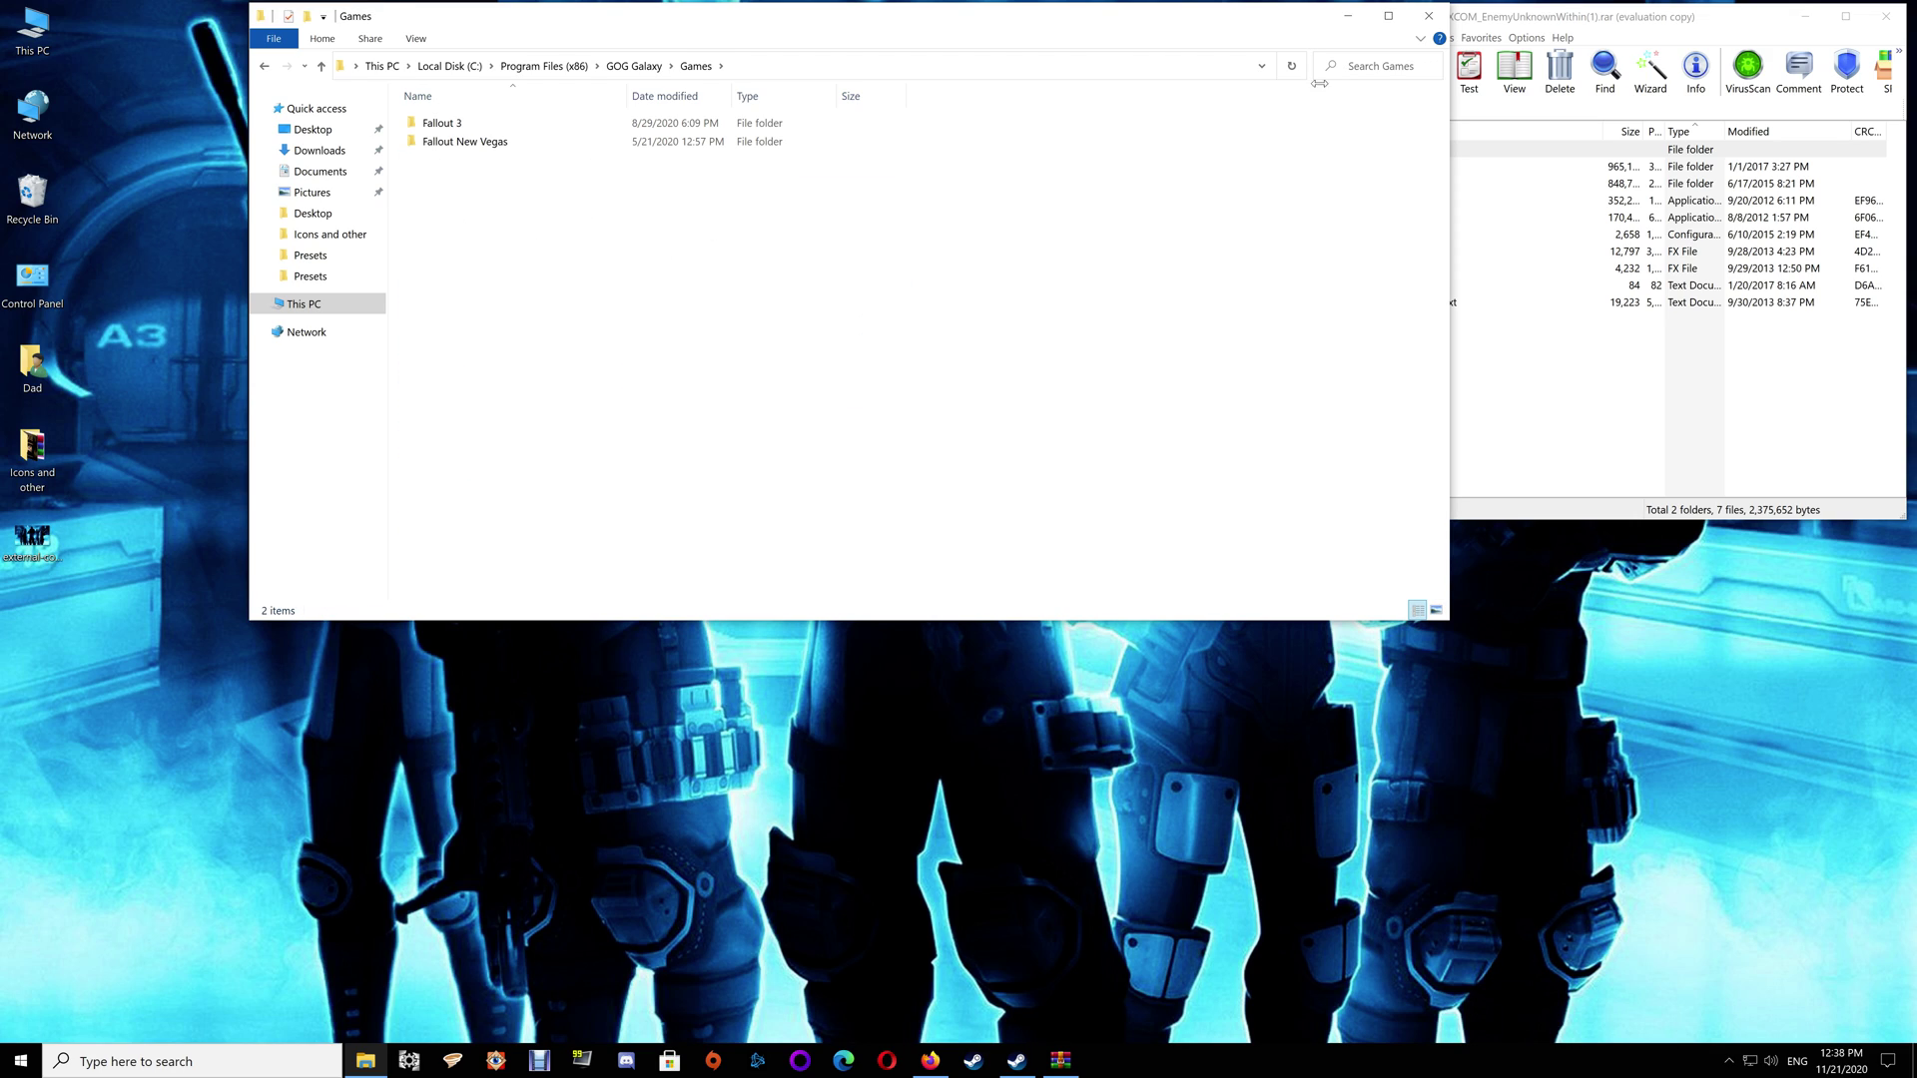
left_click(1428, 16)
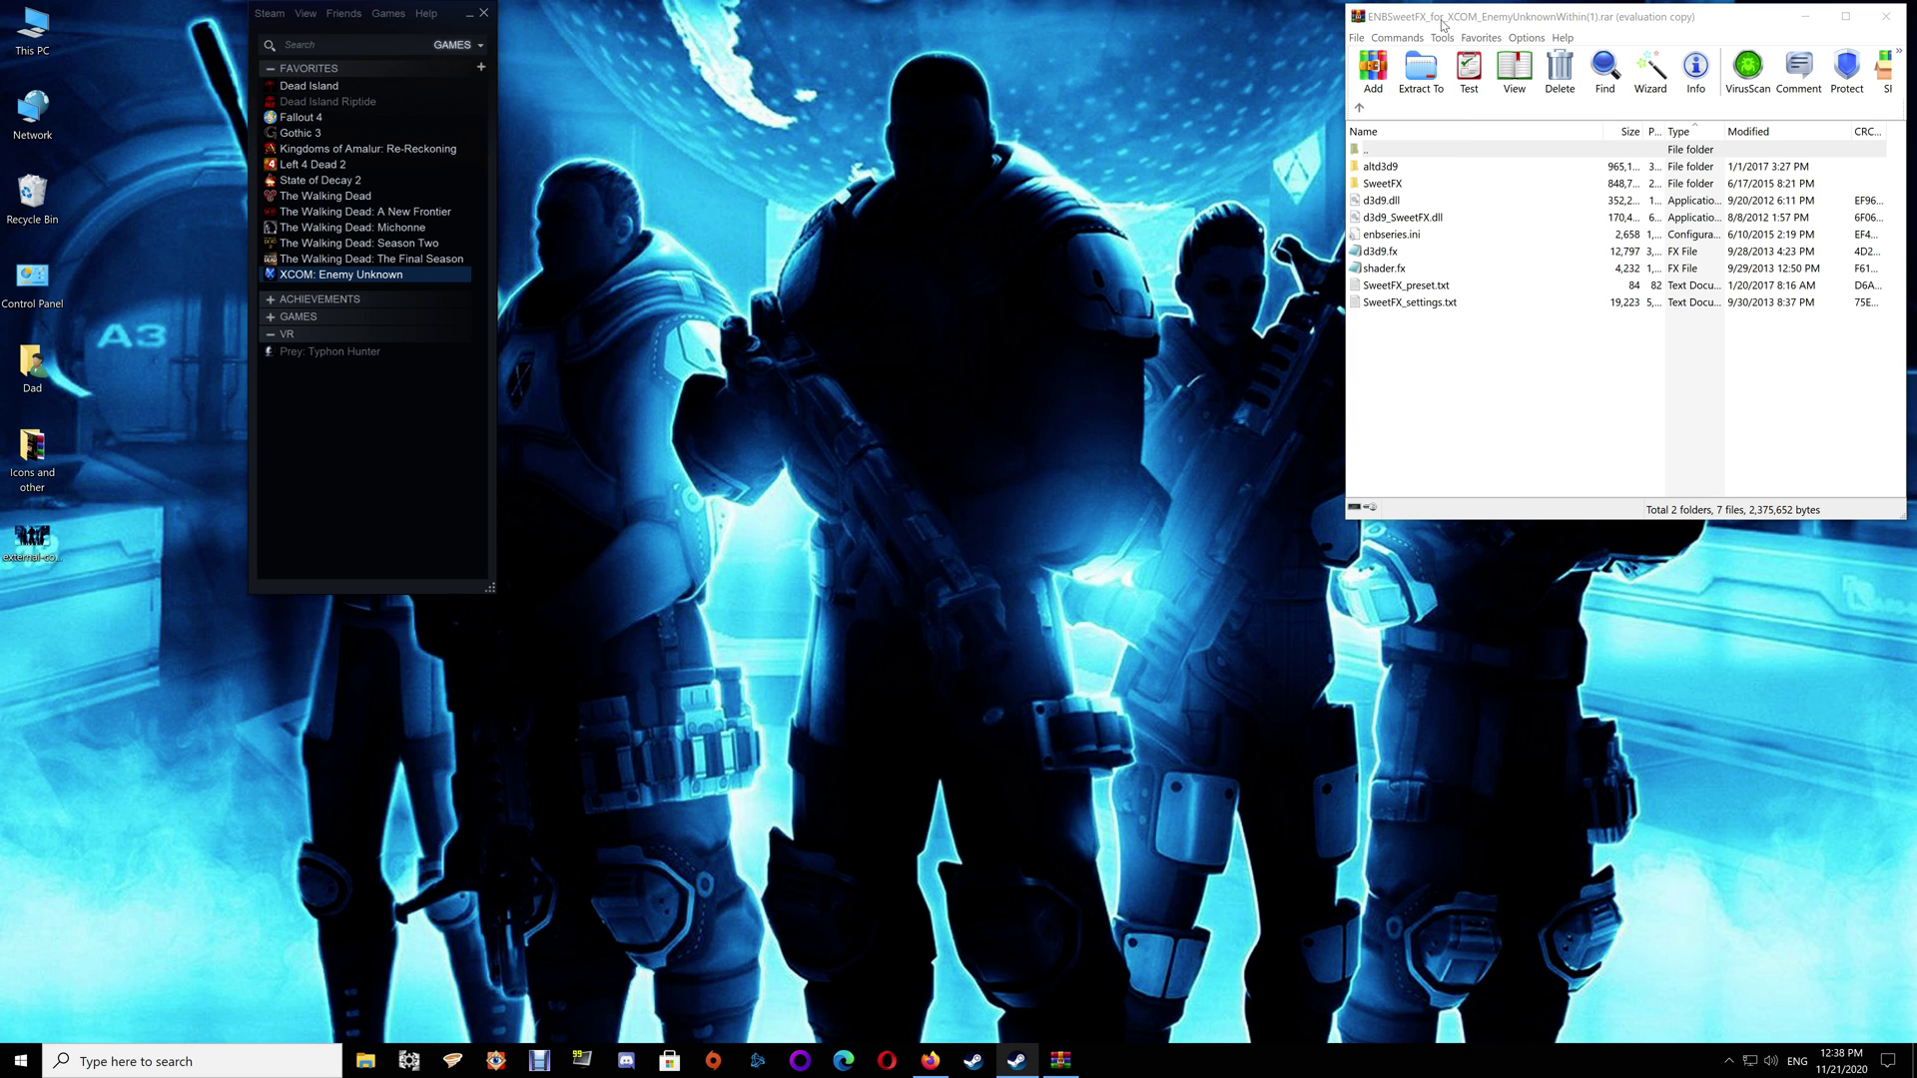
Open the local files folder of XCOM: Enemy Unknown from its Steam properties and close the properties window
left_click(386, 12)
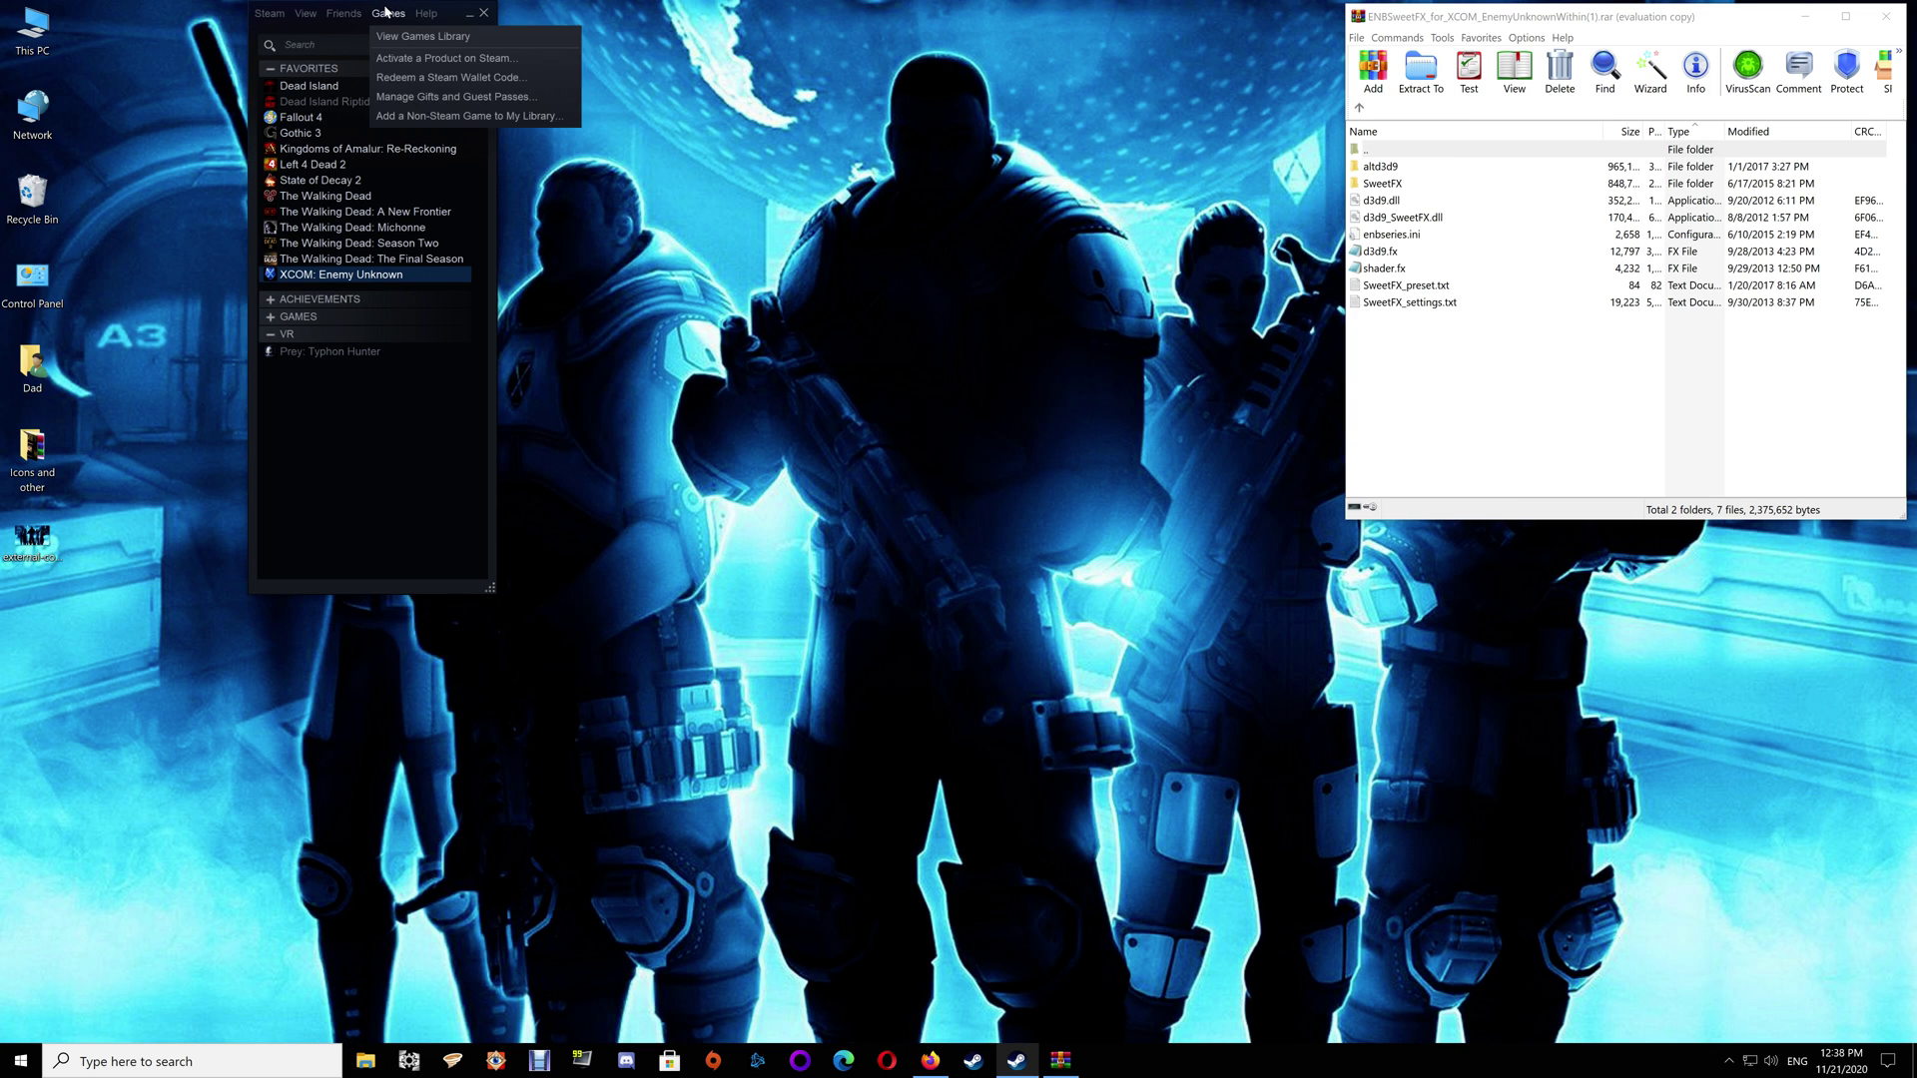
mouse_move(355, 12)
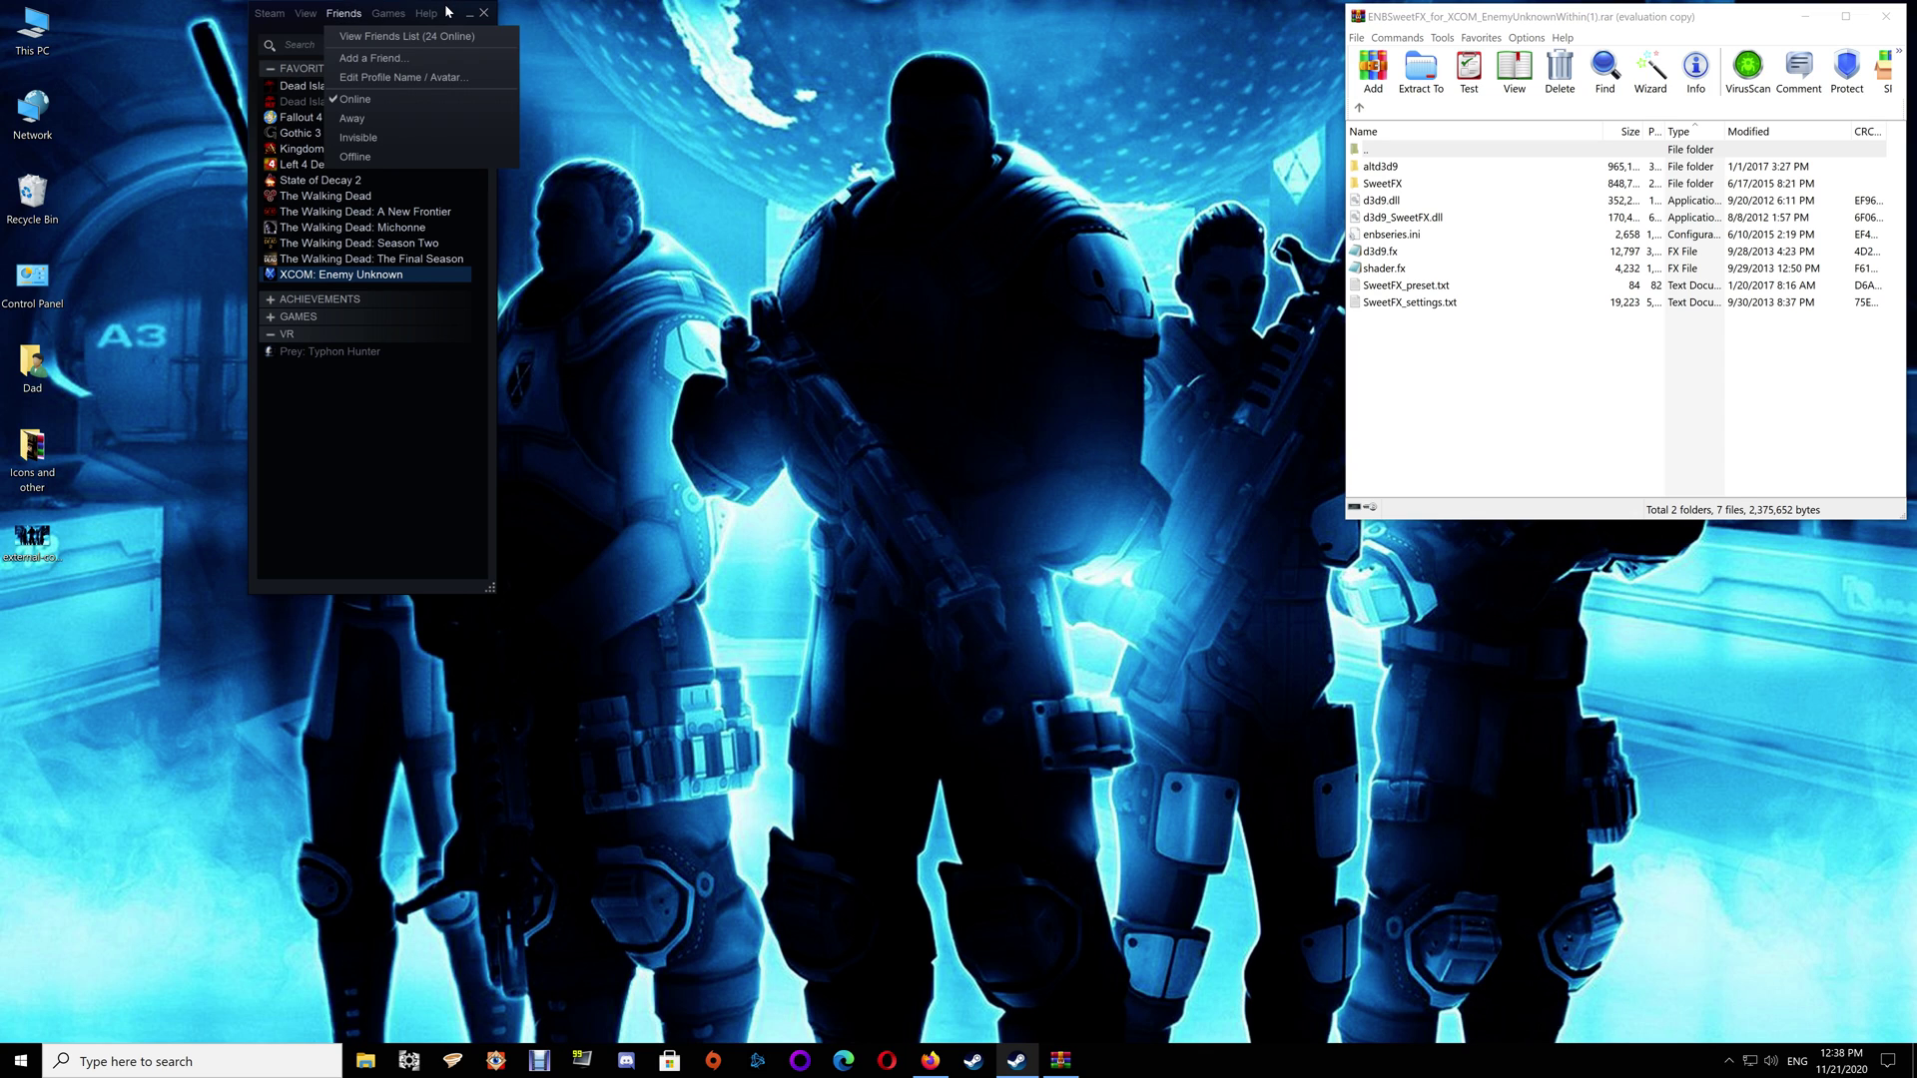
left_click_drag(448, 12, 205, 8)
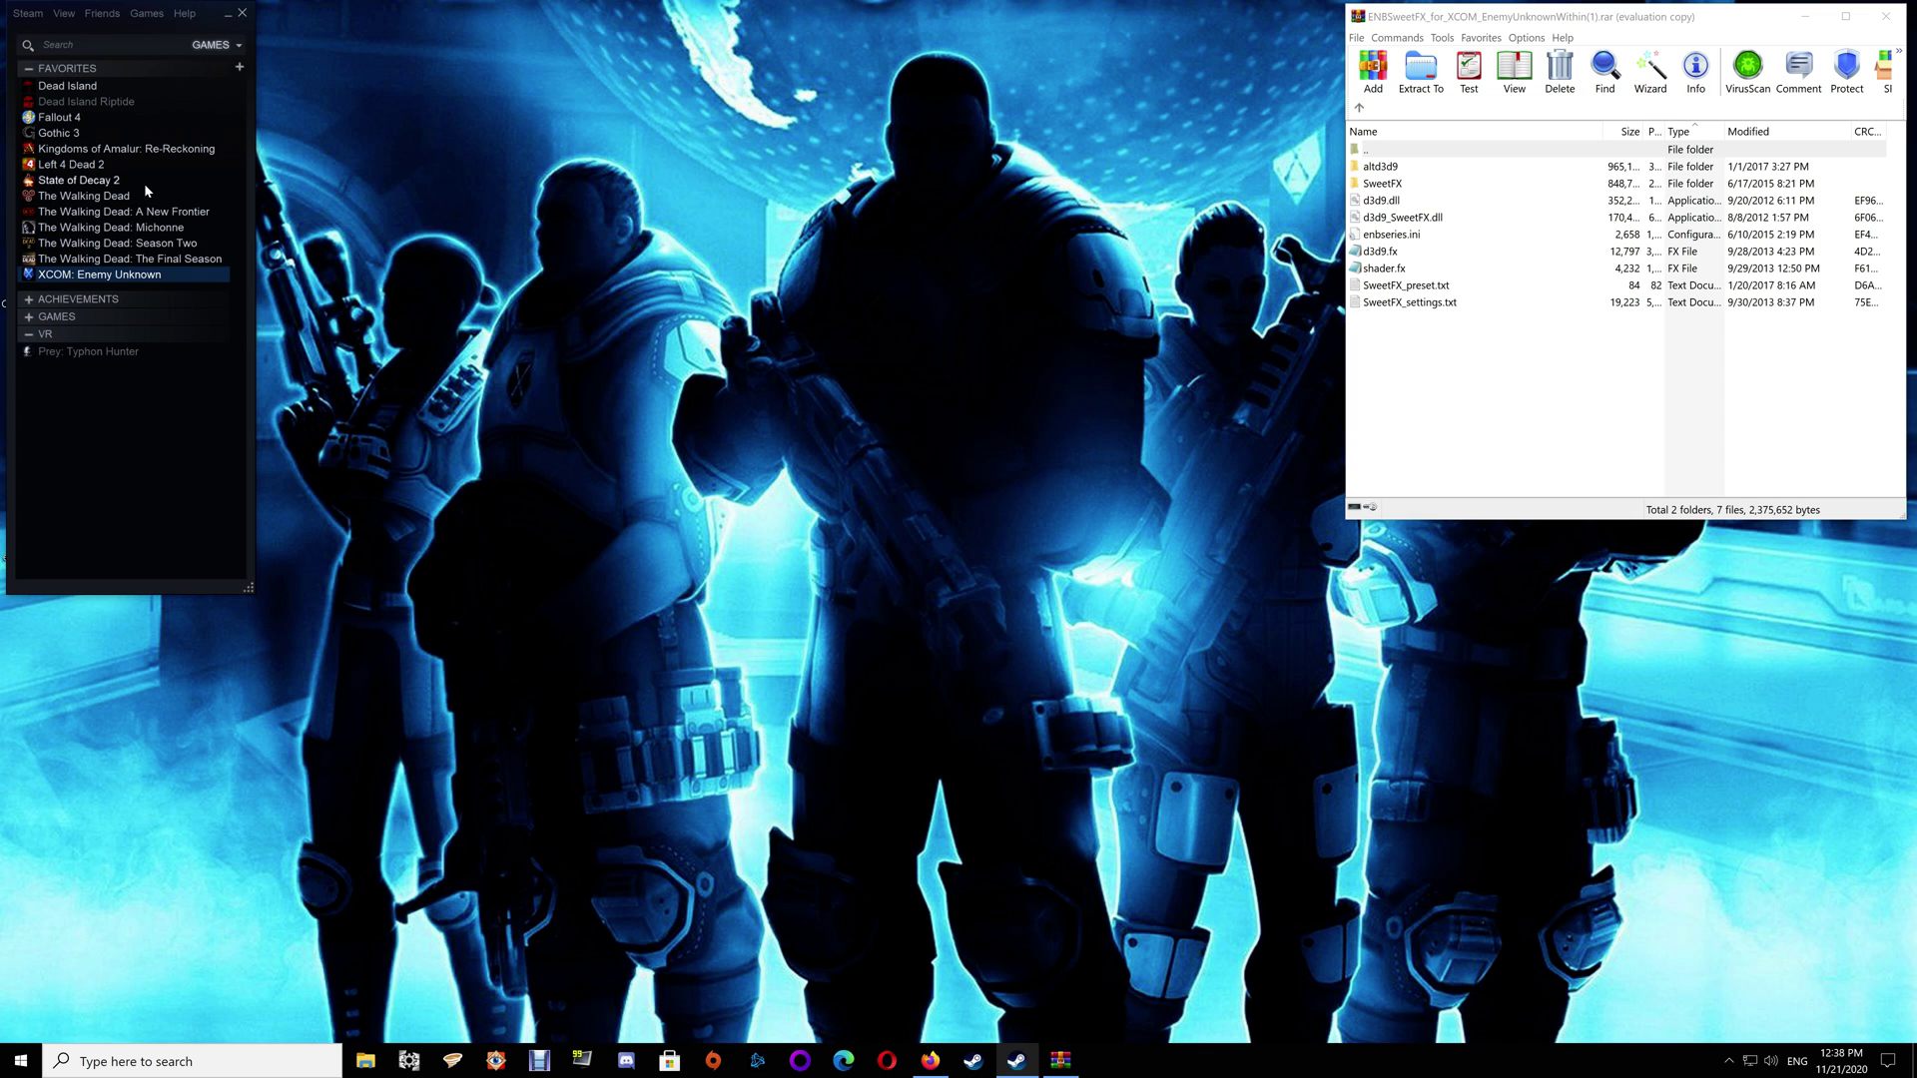
right_click(119, 277)
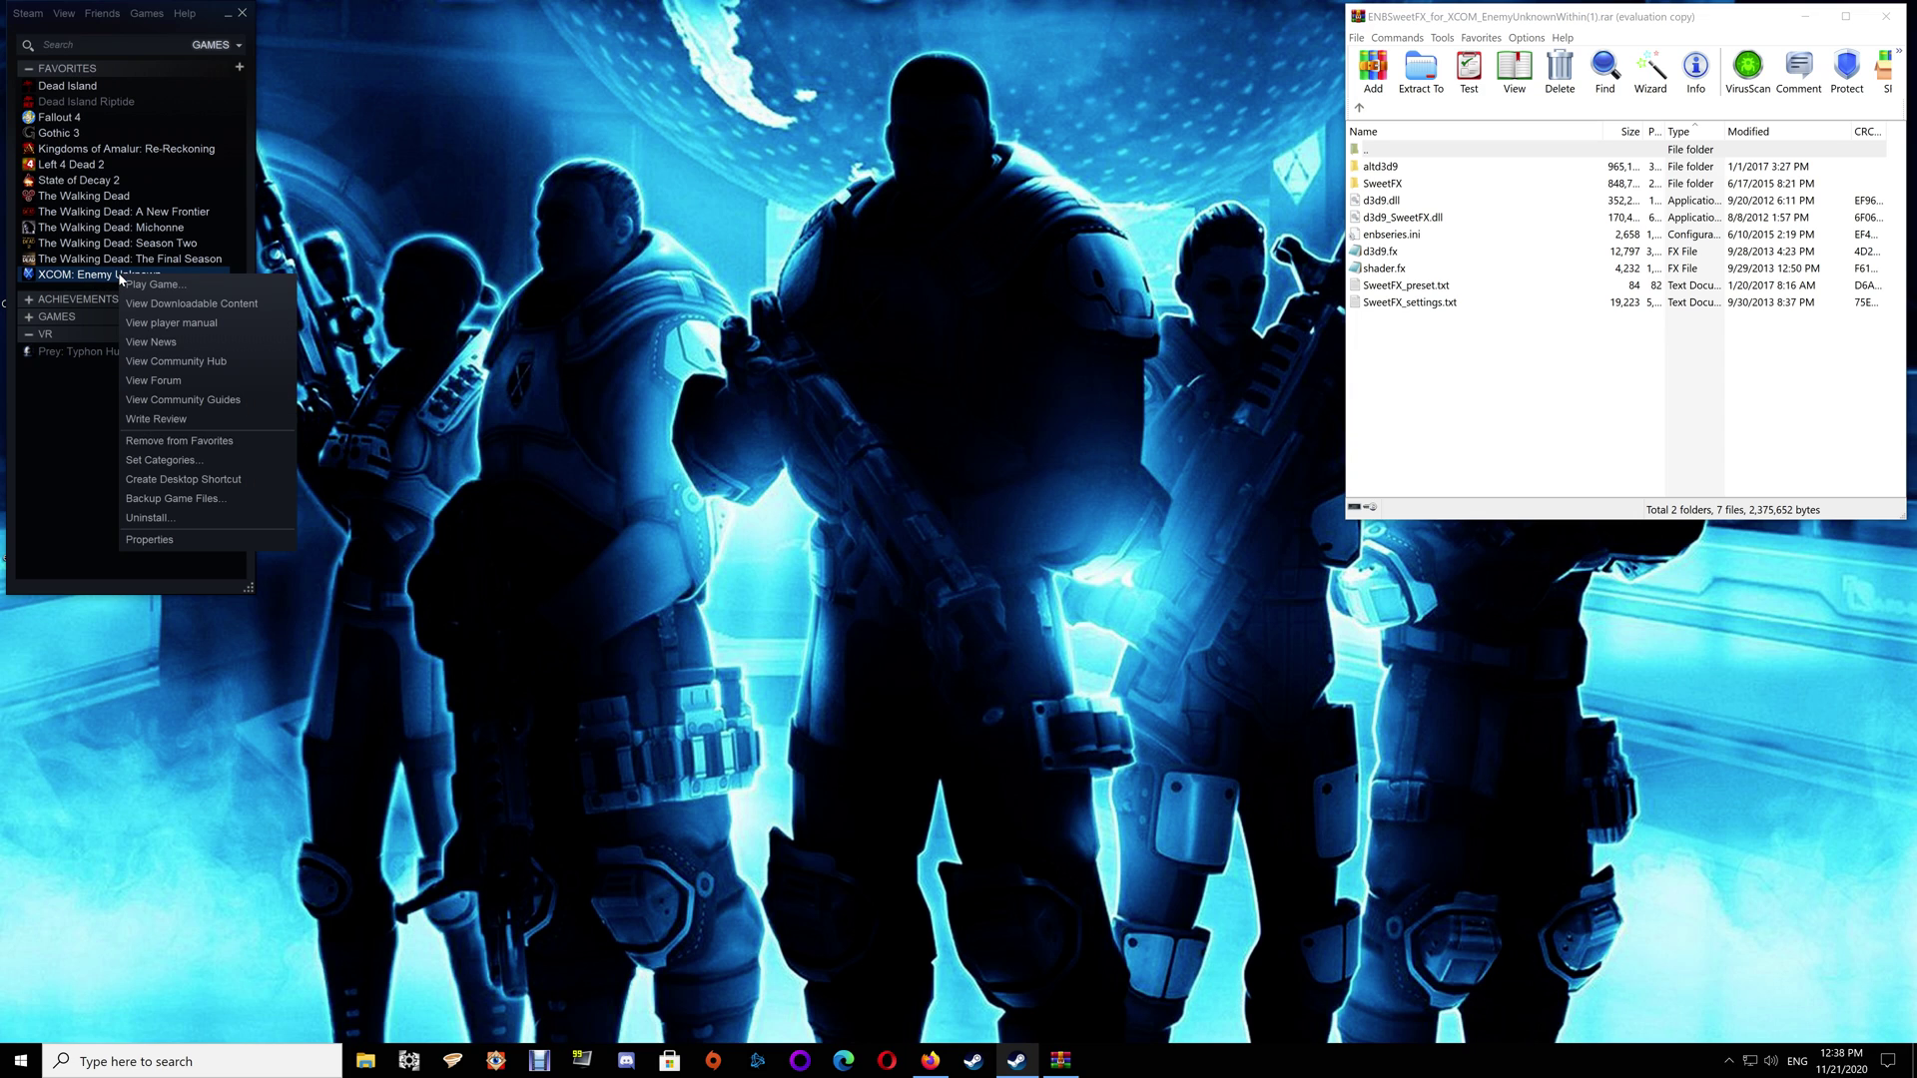
left_click(191, 542)
left_click(903, 283)
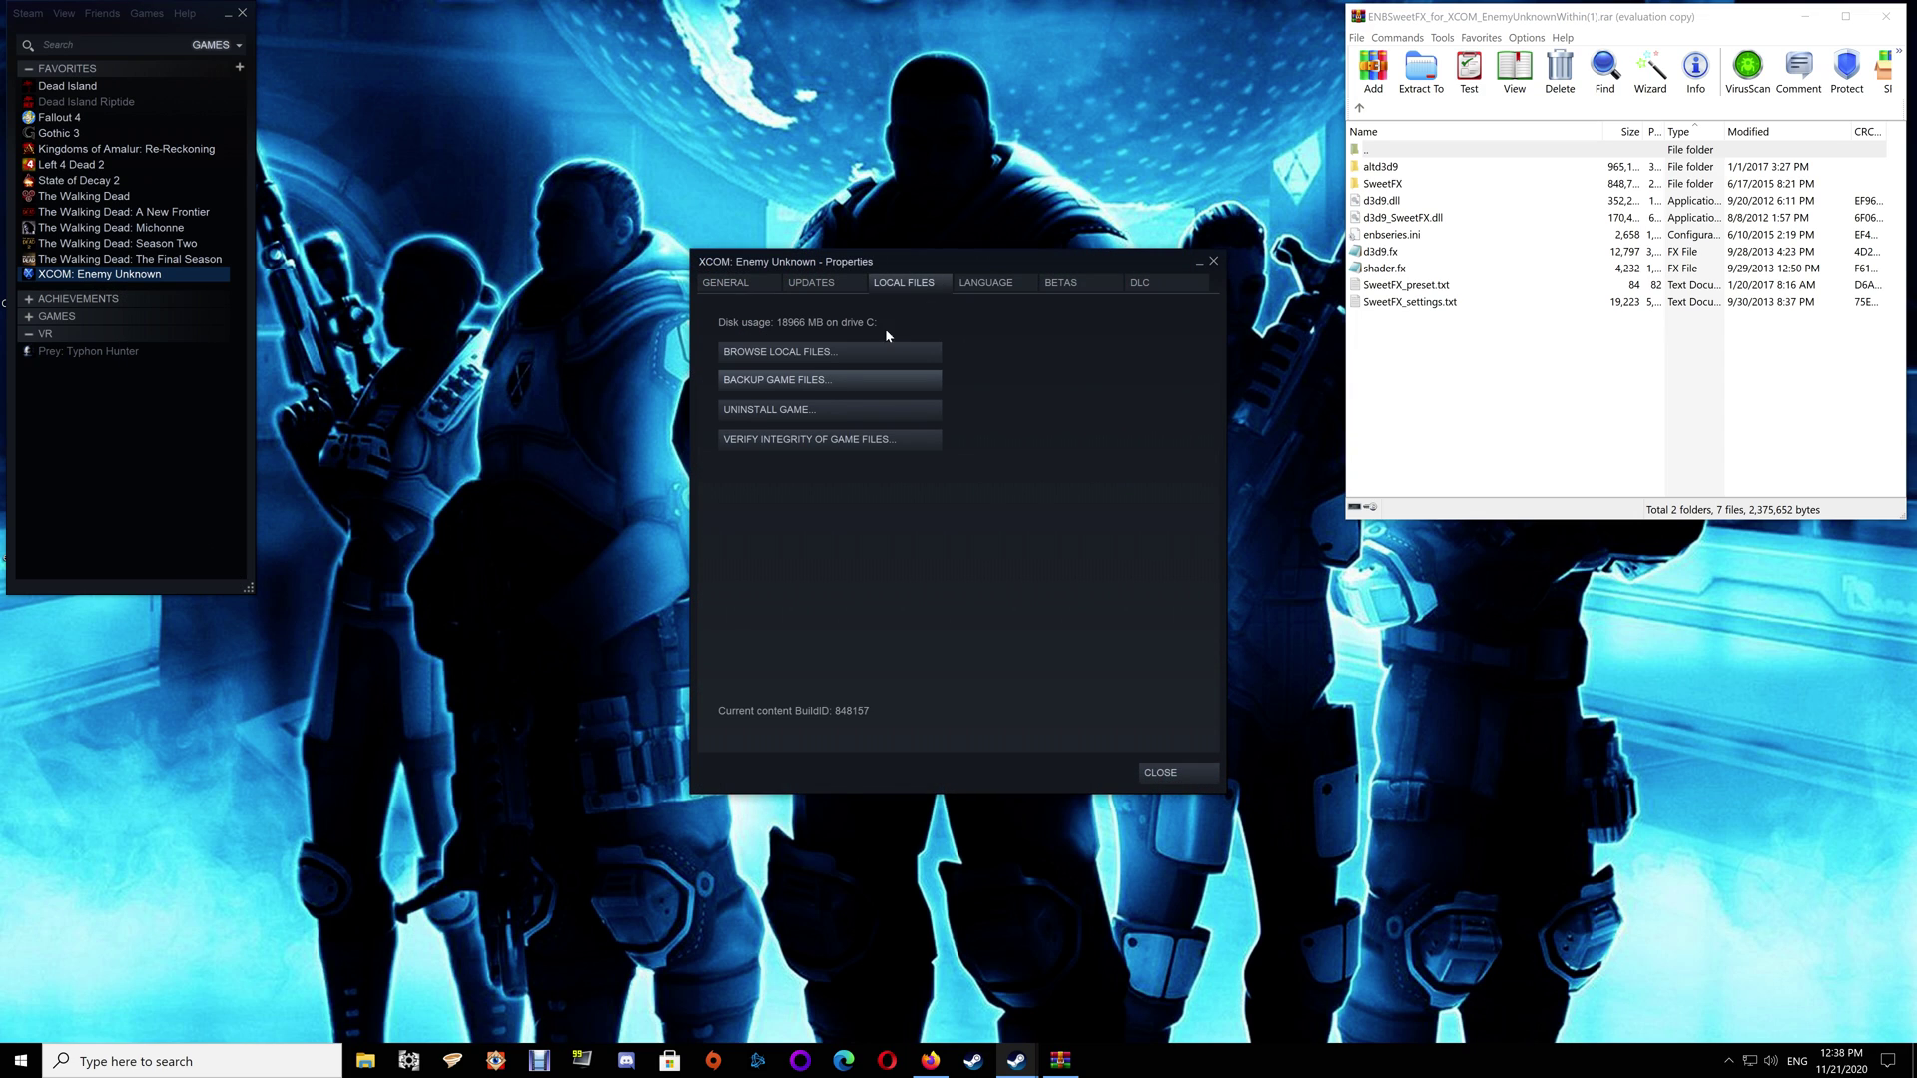
left_click(835, 353)
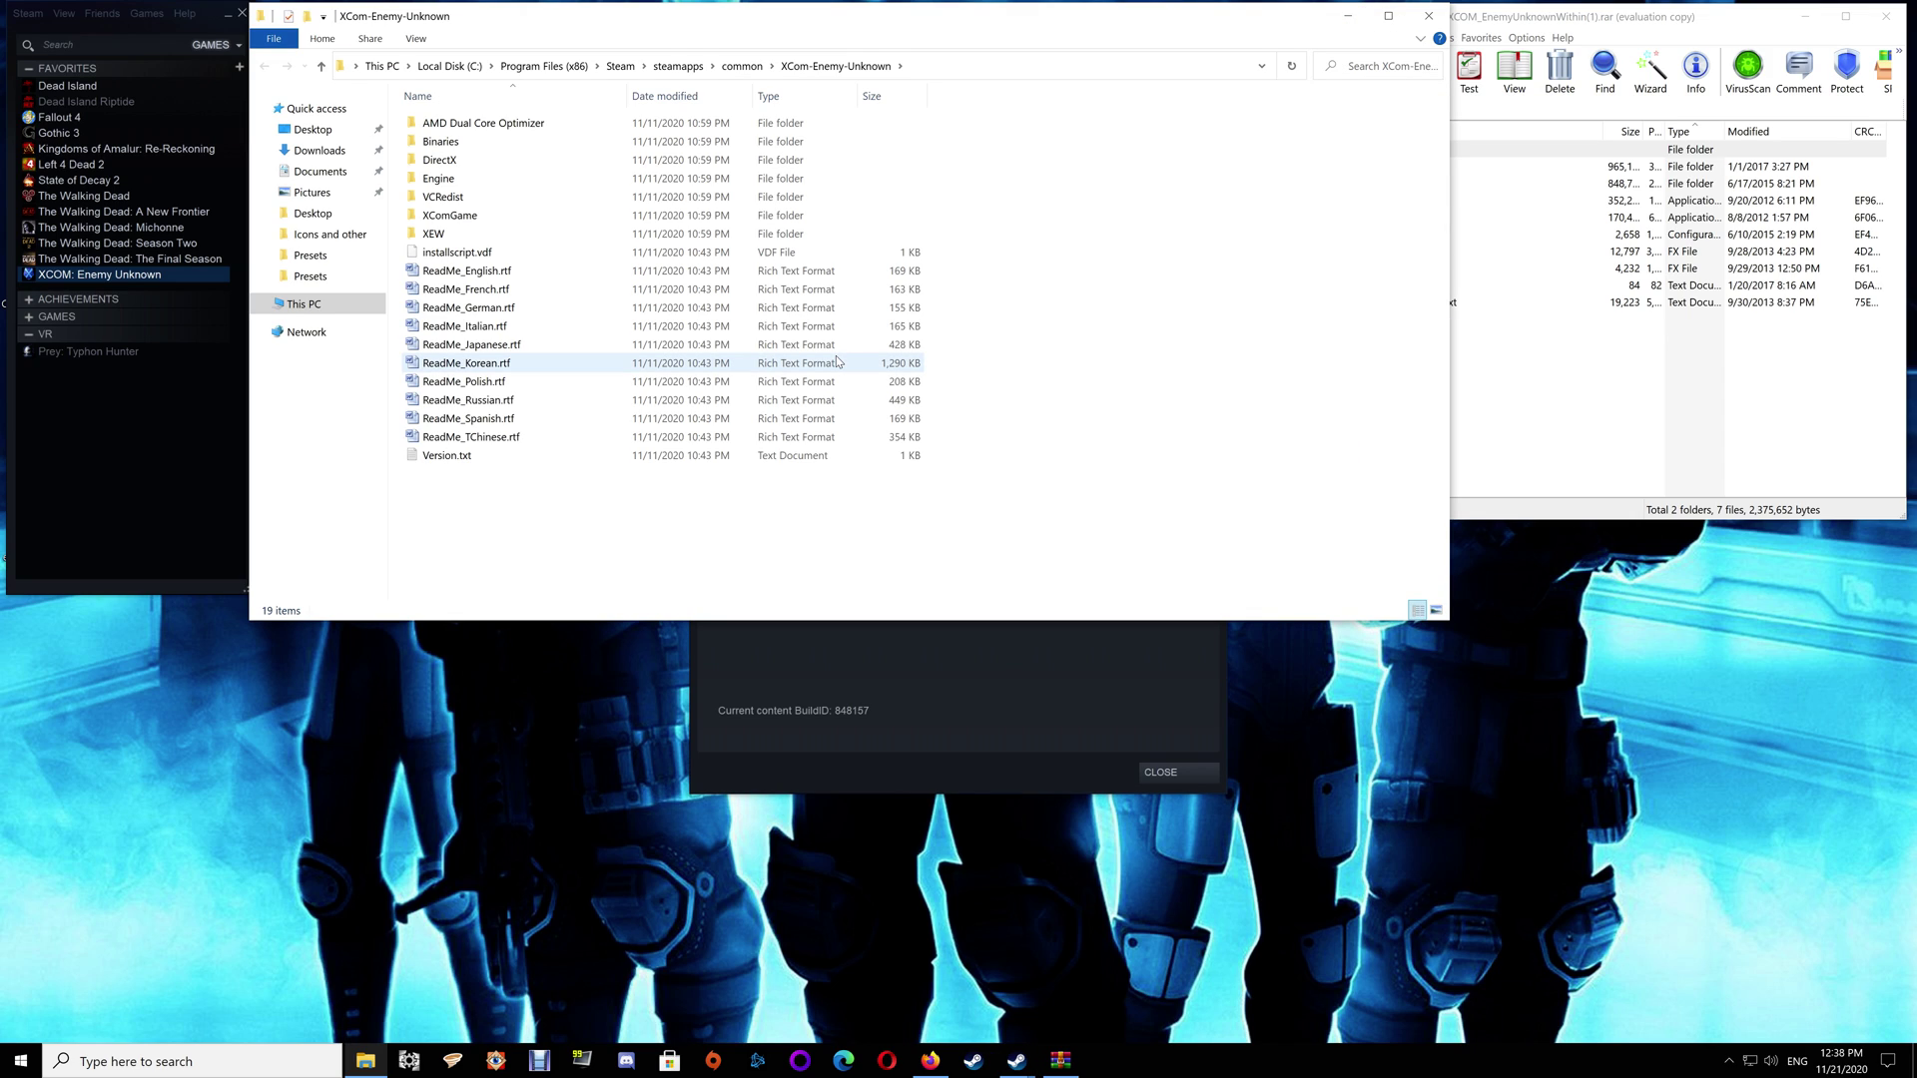
left_click(995, 689)
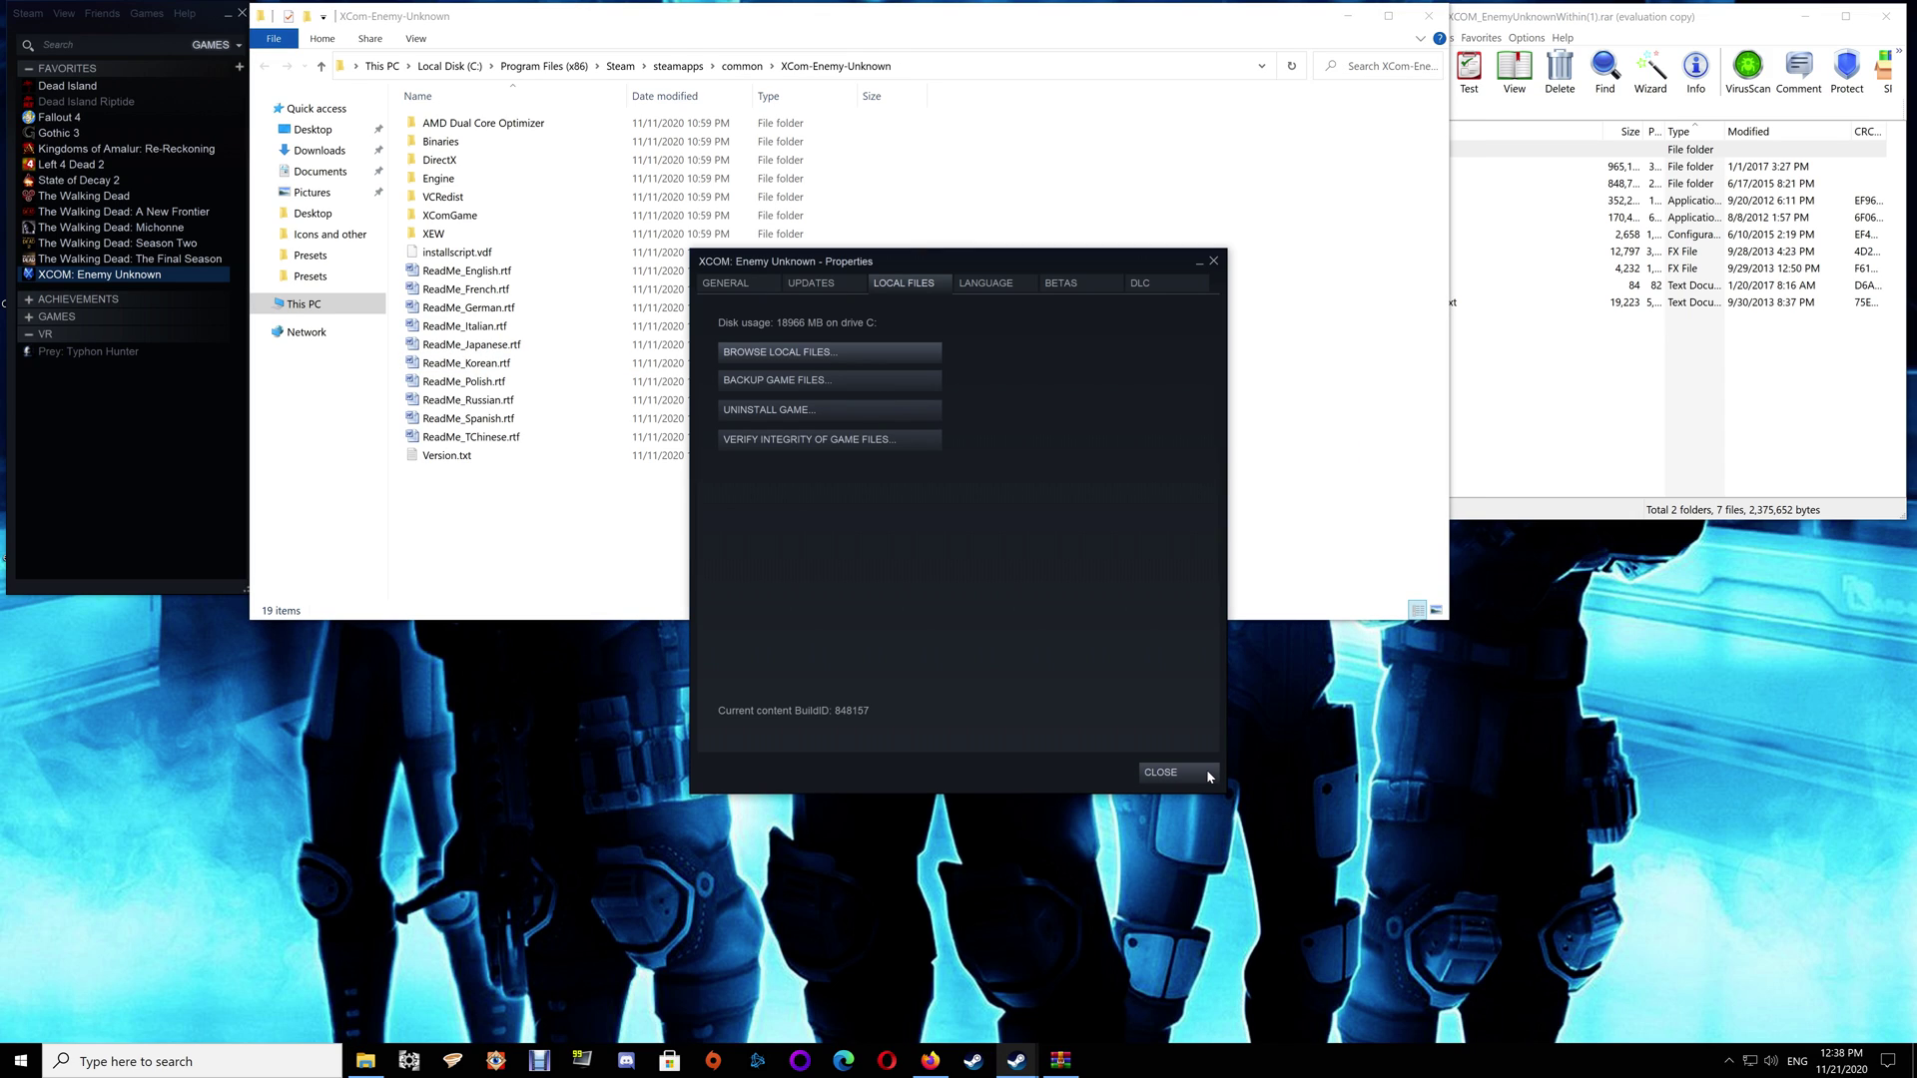
left_click(1158, 772)
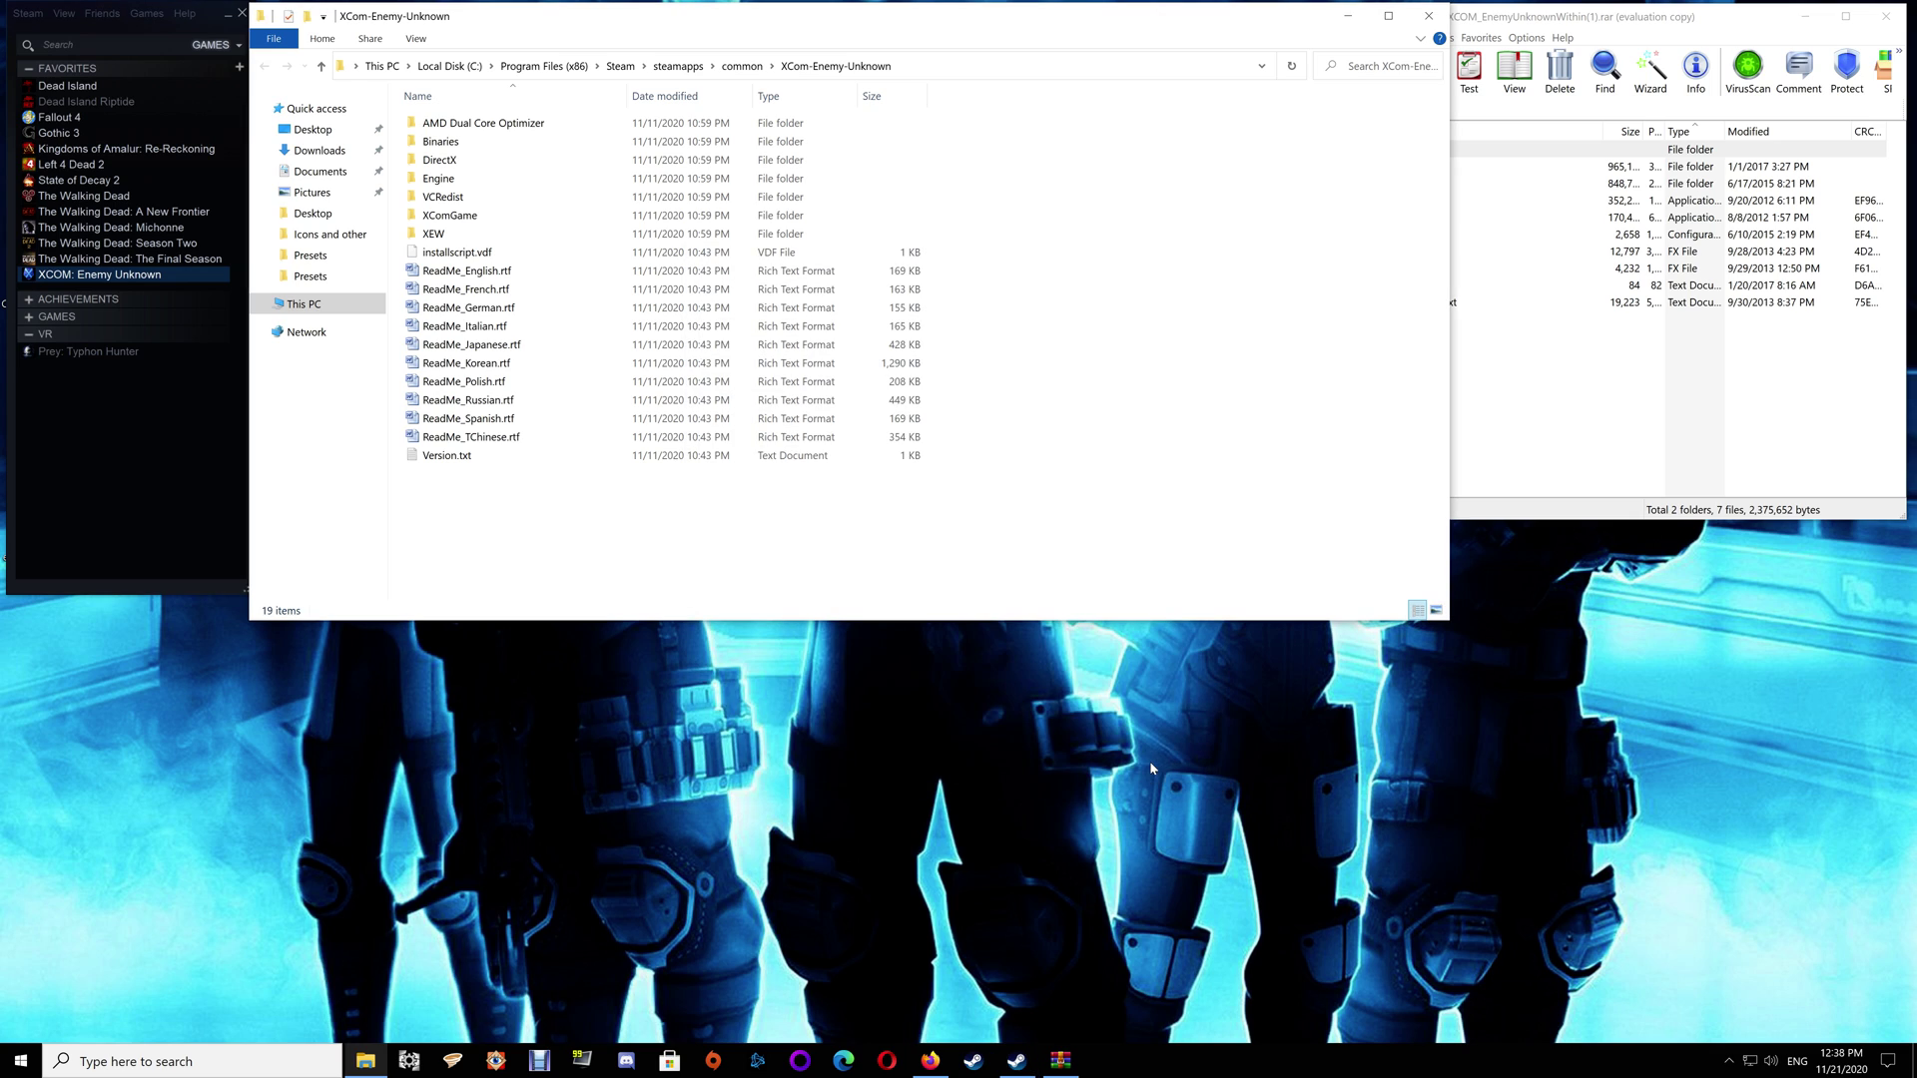
Extract all archive contents into the game's Binaries\Win32 folder, replacing the existing files
double_click(453, 143)
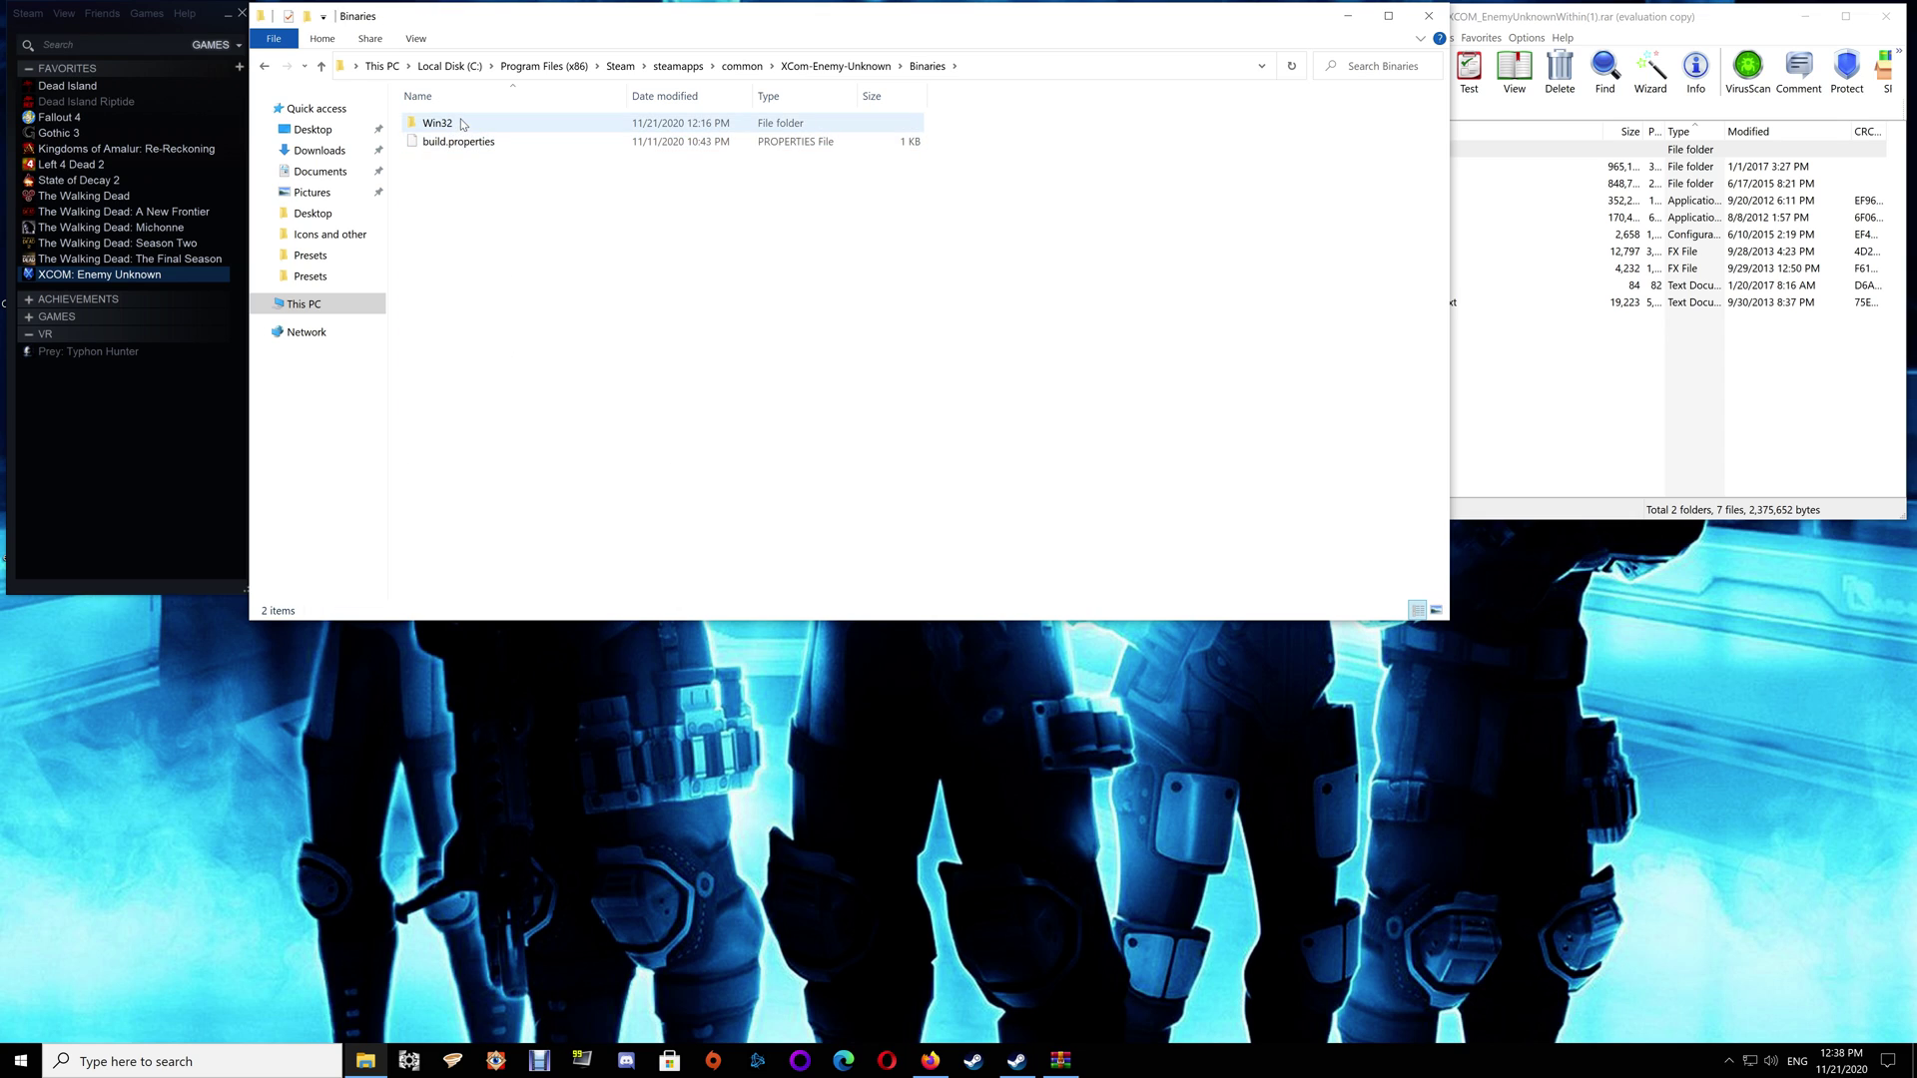
double_click(457, 124)
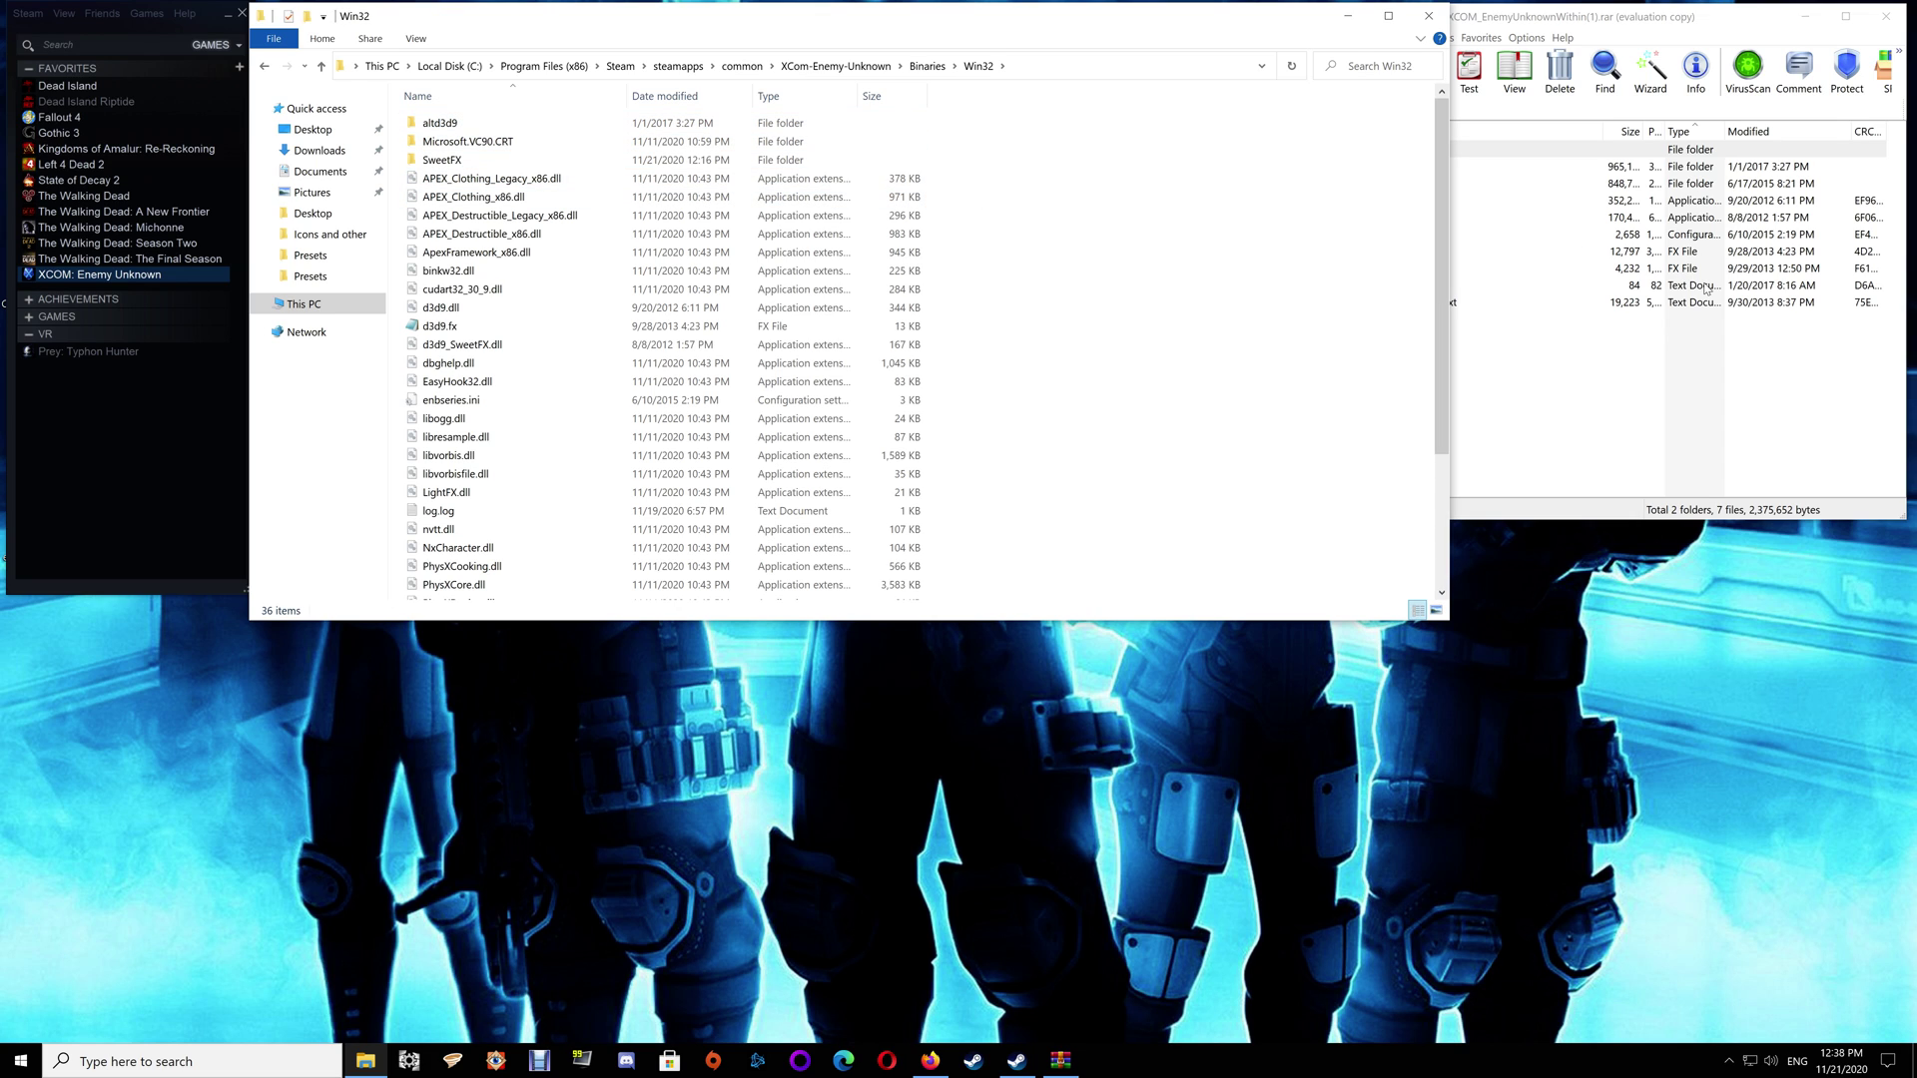
left_click(1689, 389)
left_click_drag(1413, 342, 1087, 323)
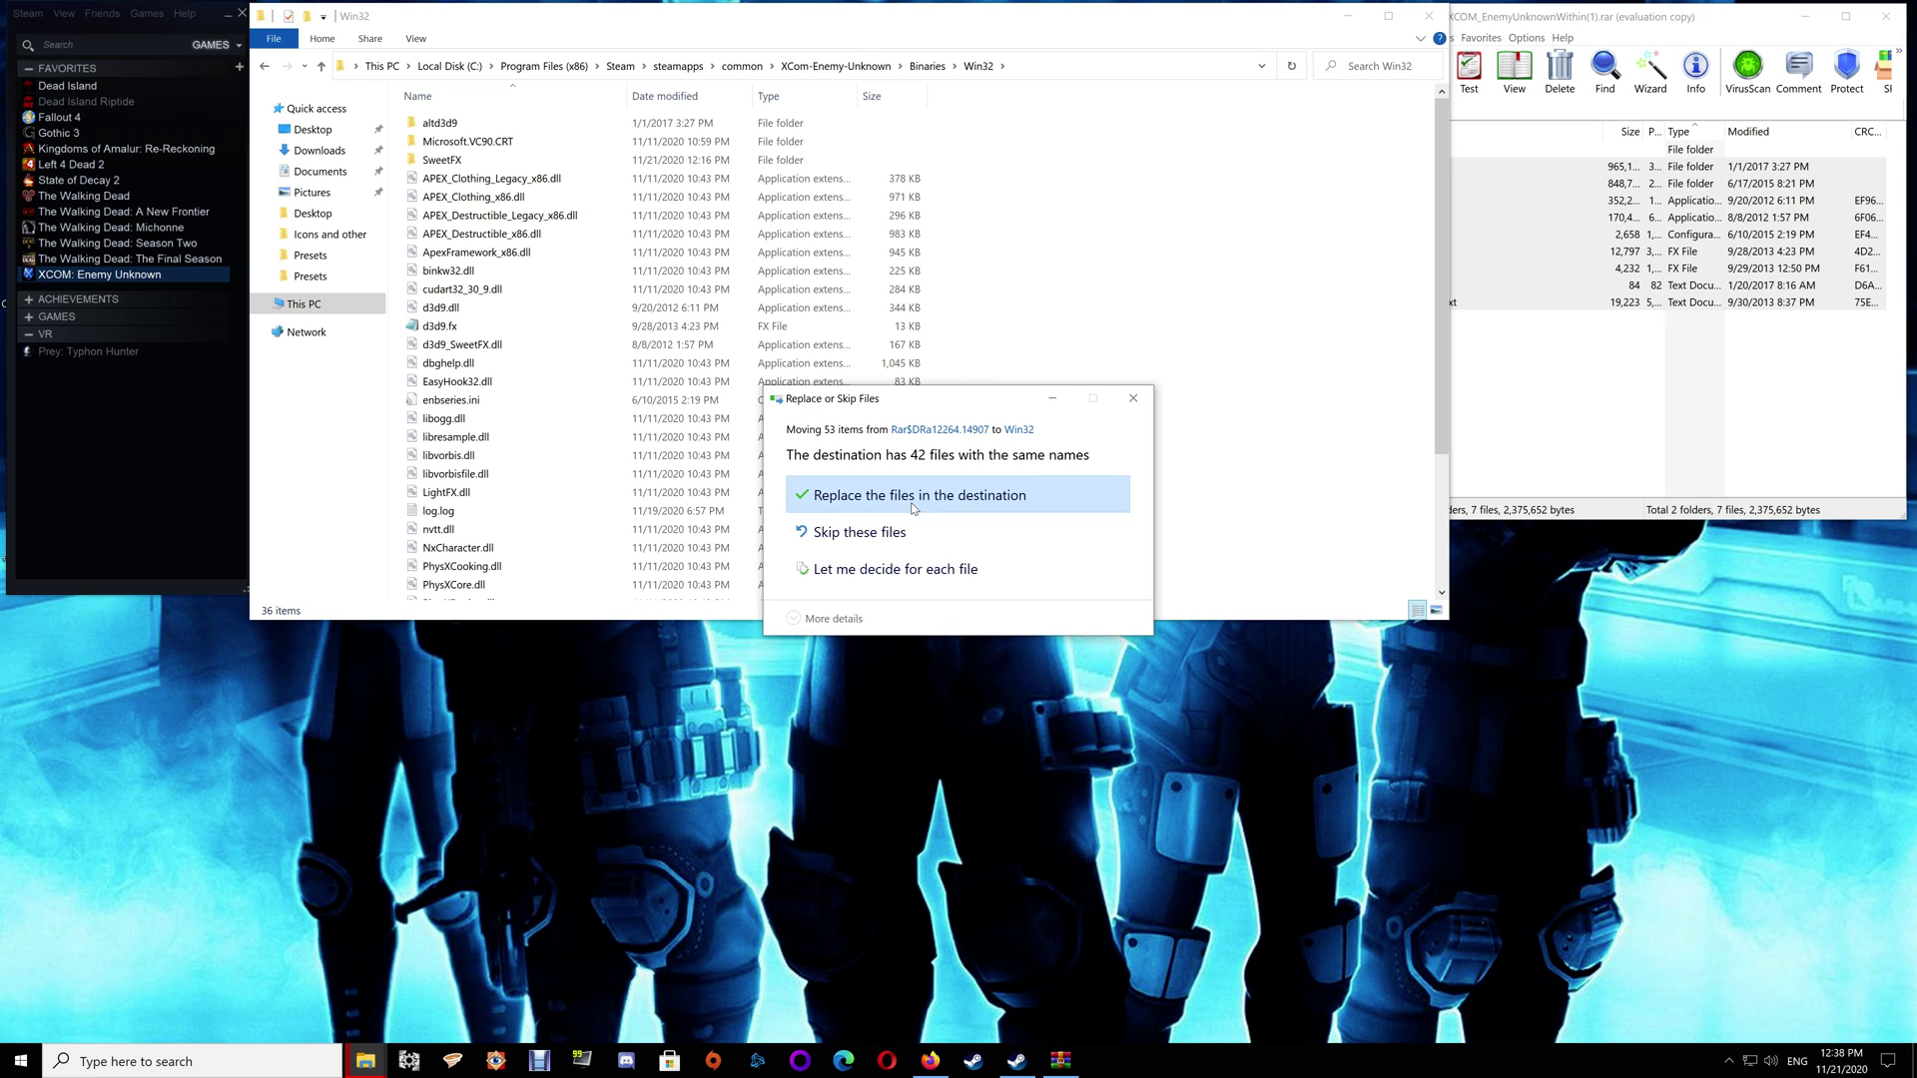
left_click(913, 506)
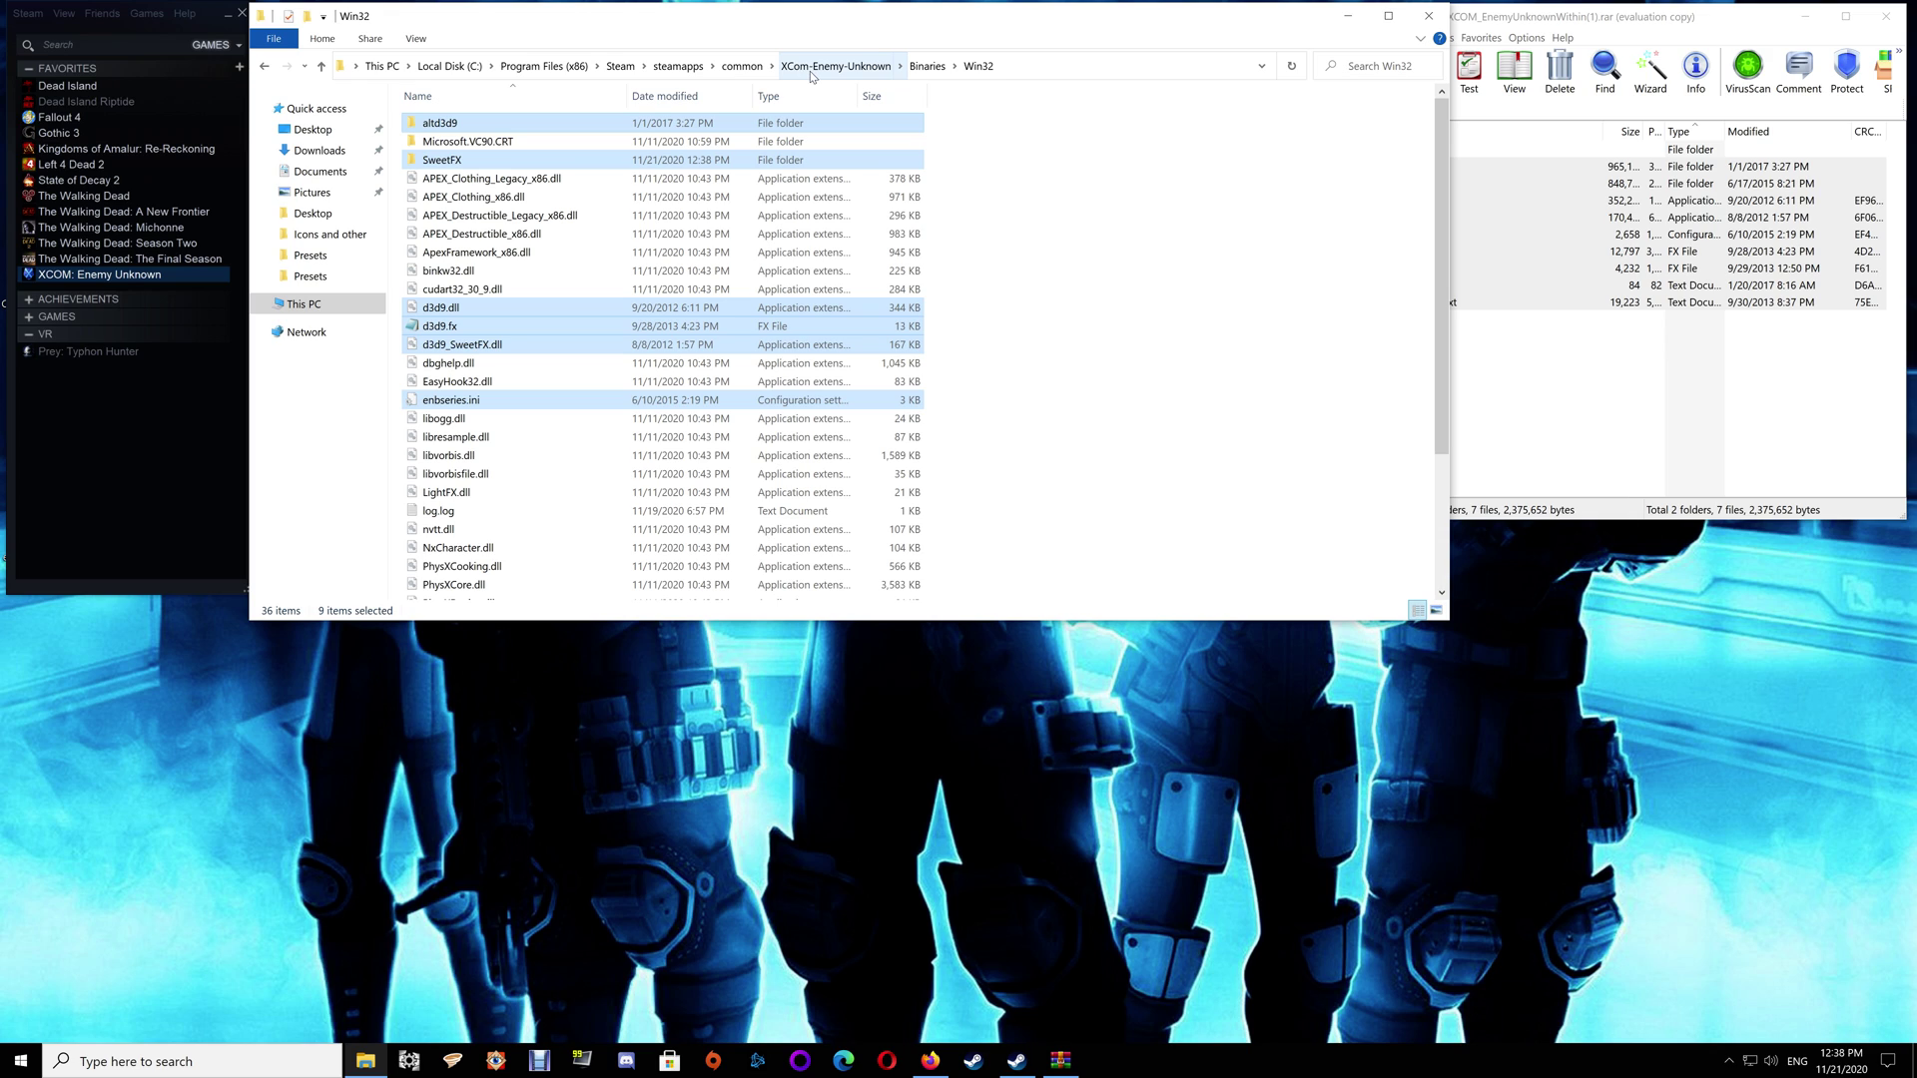
Return to the XCom-Enemy-Unknown folder and open XEW\Binaries\Win32 for the Enemy Within installation
left_click(817, 72)
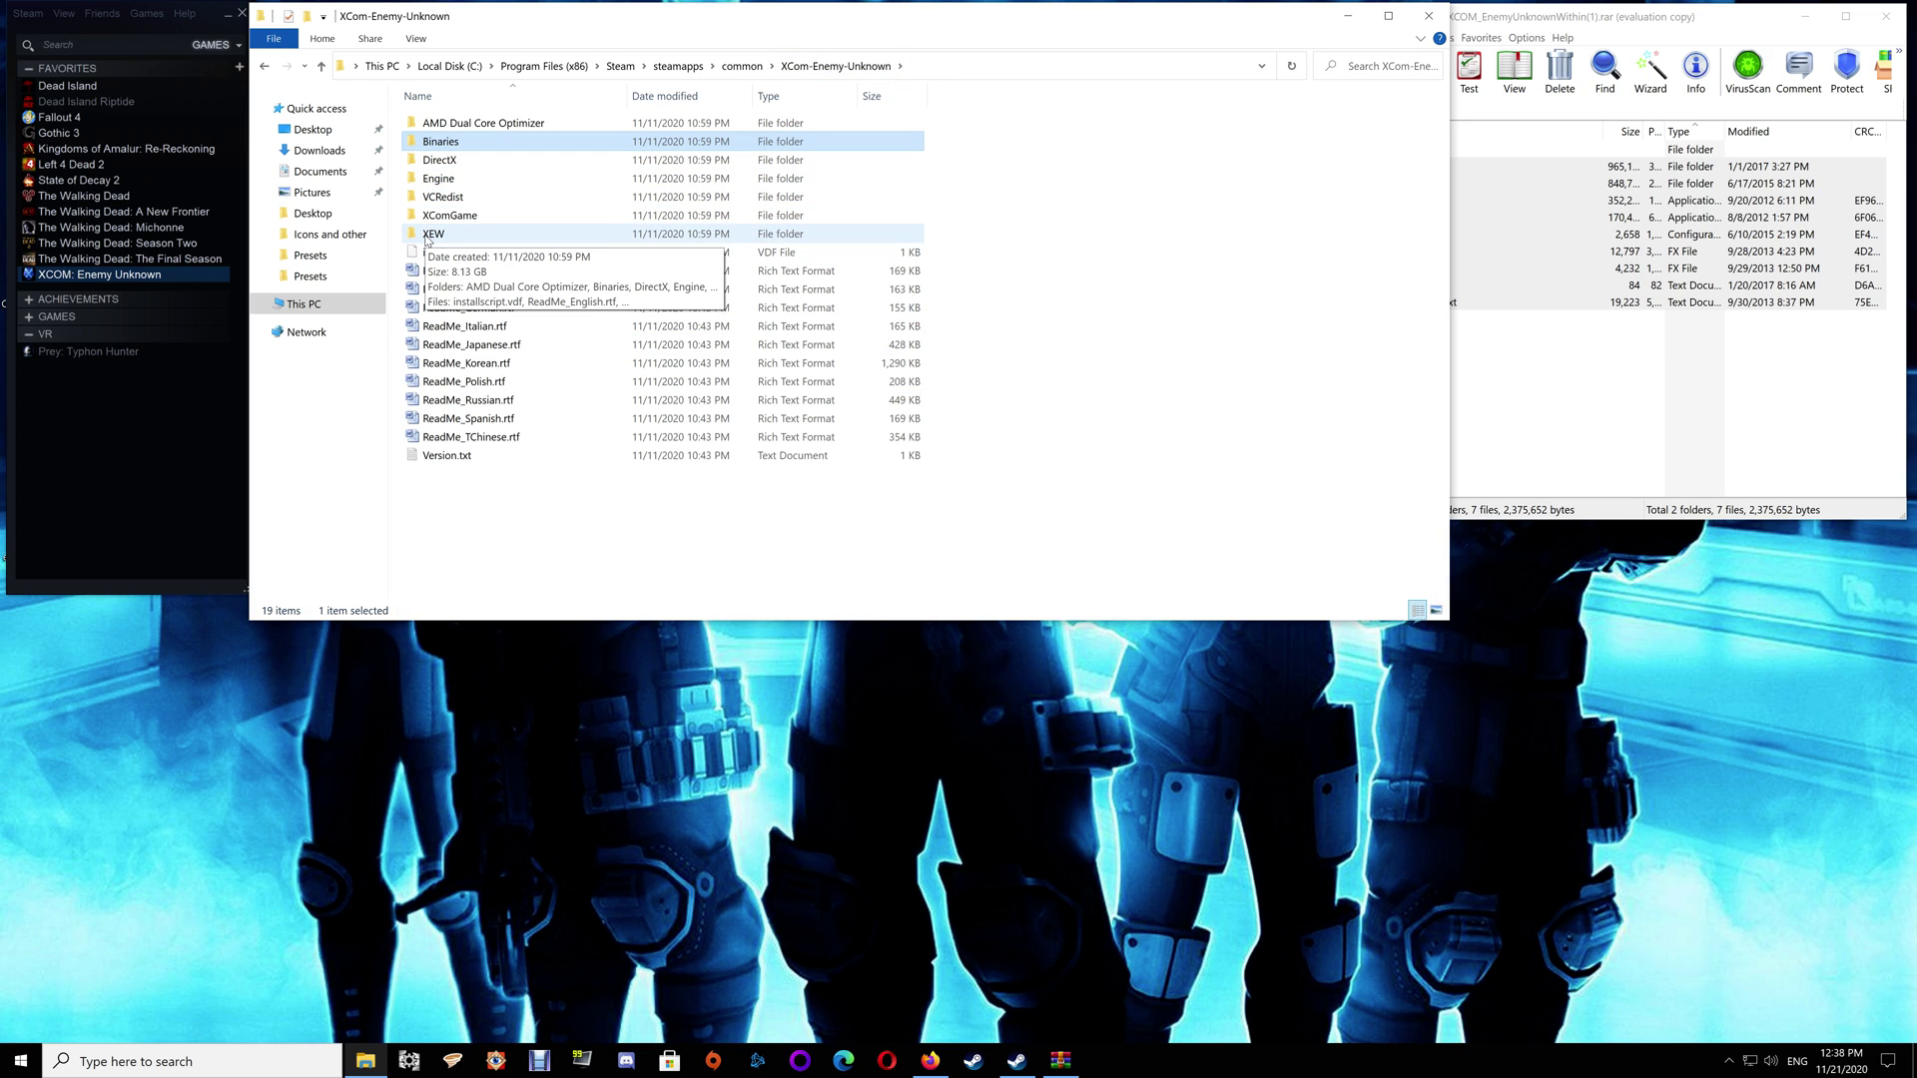
double_click(428, 236)
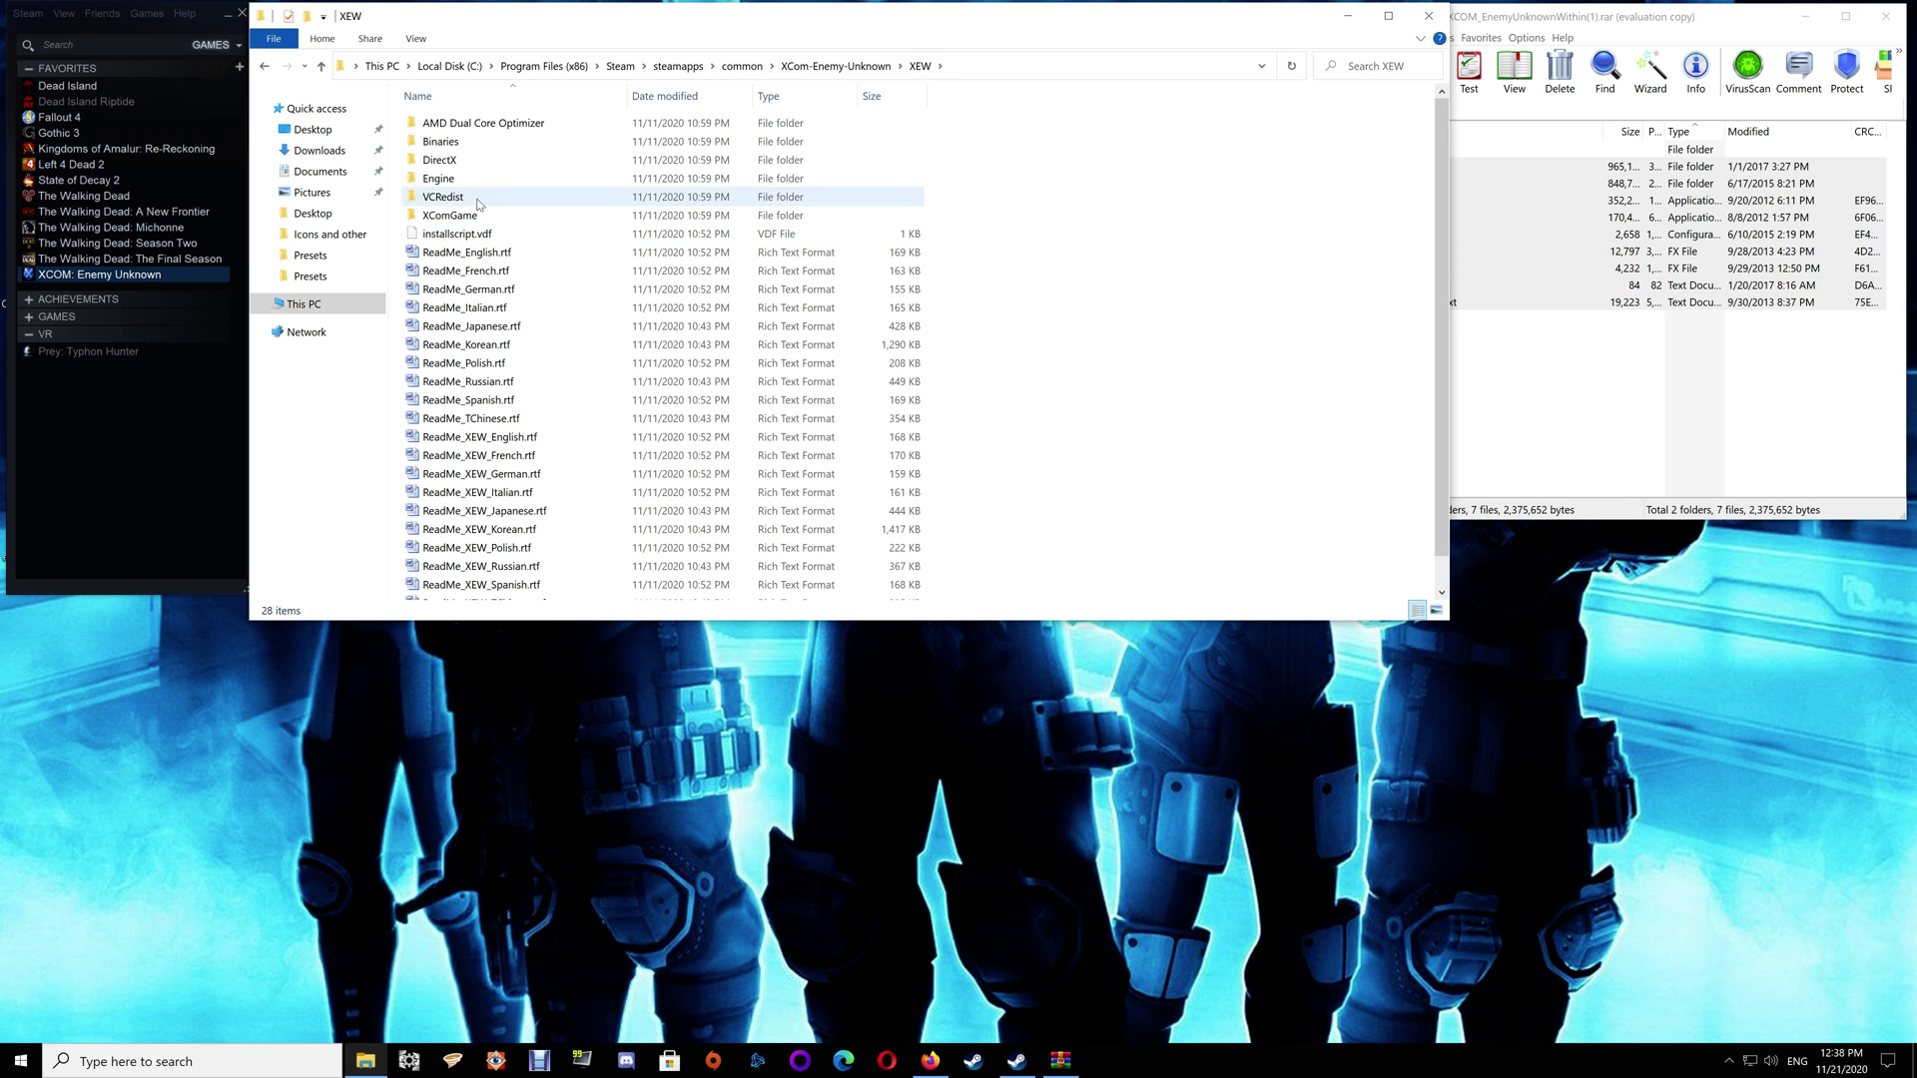
double_click(458, 144)
double_click(439, 123)
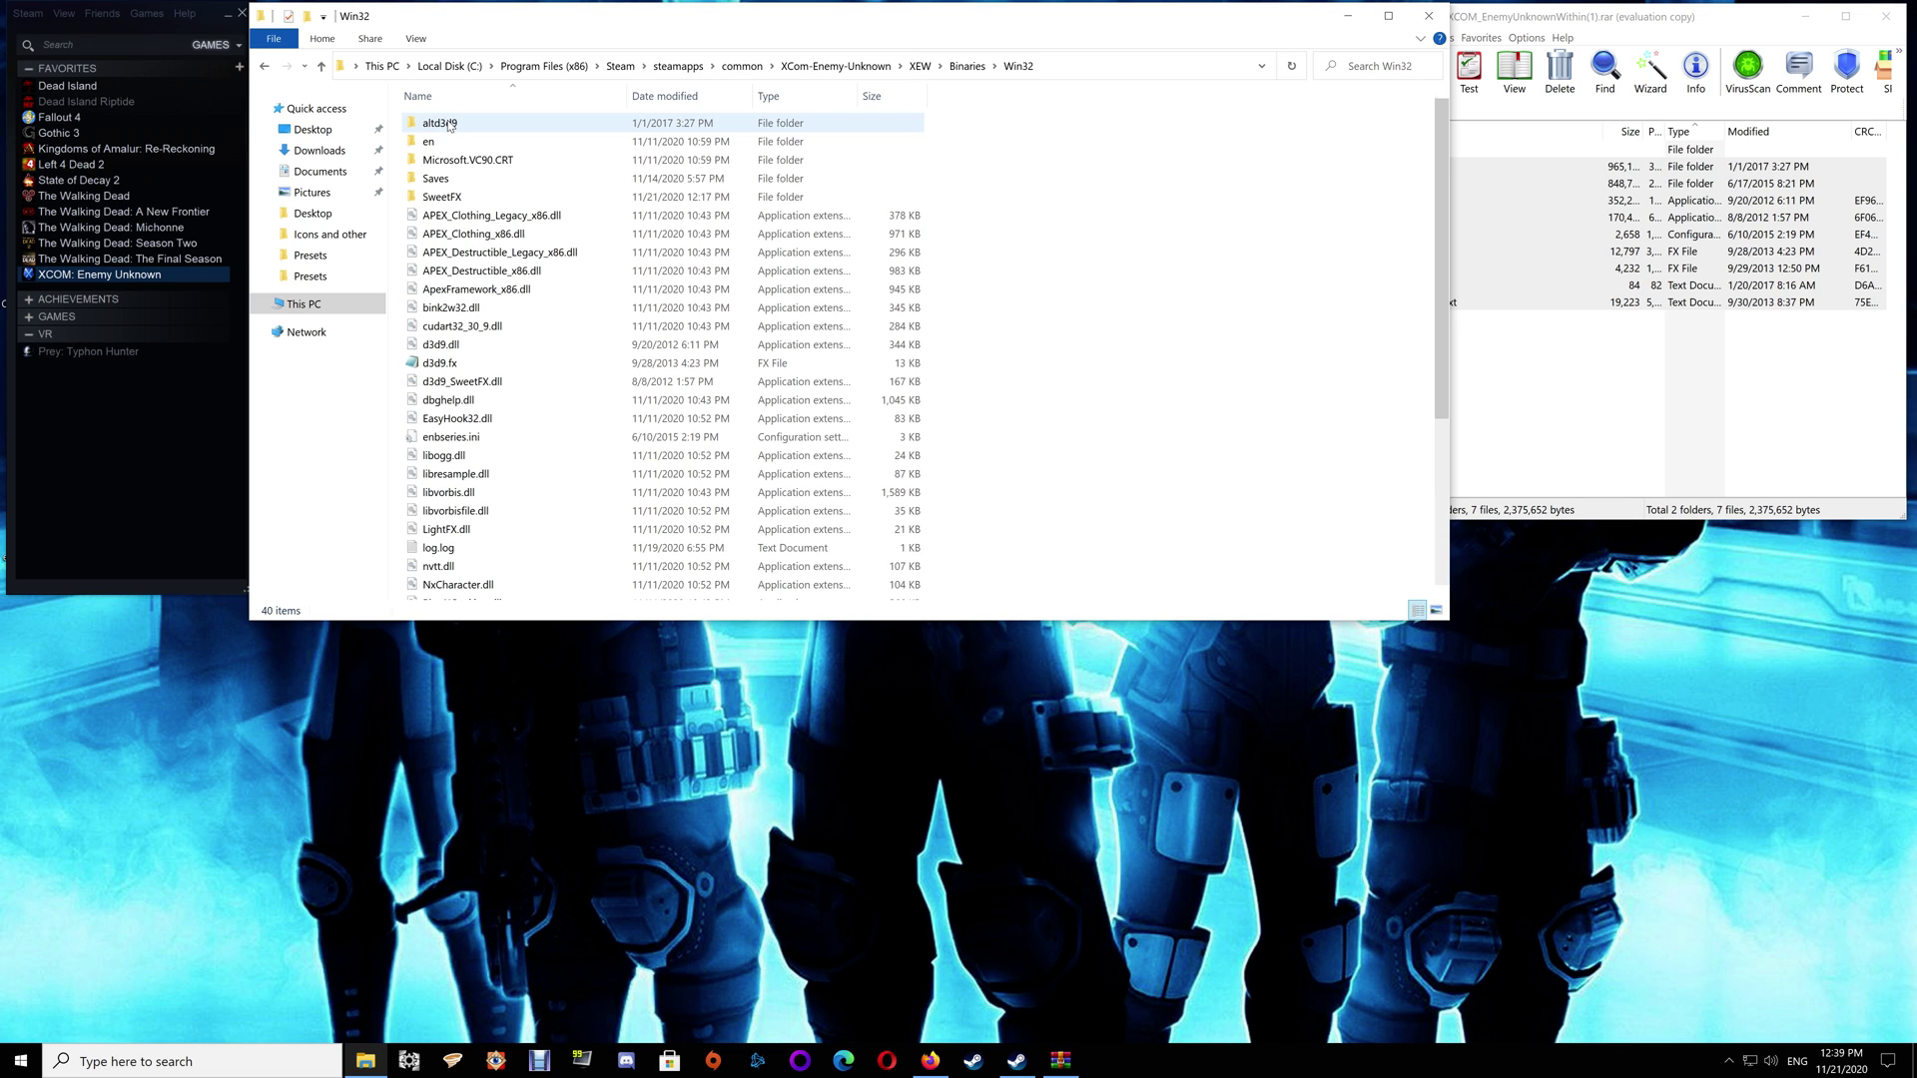
Extract all files and folders from the archive into XEW\Binaries\Win32, replacing the files in the destination
left_click(1538, 412)
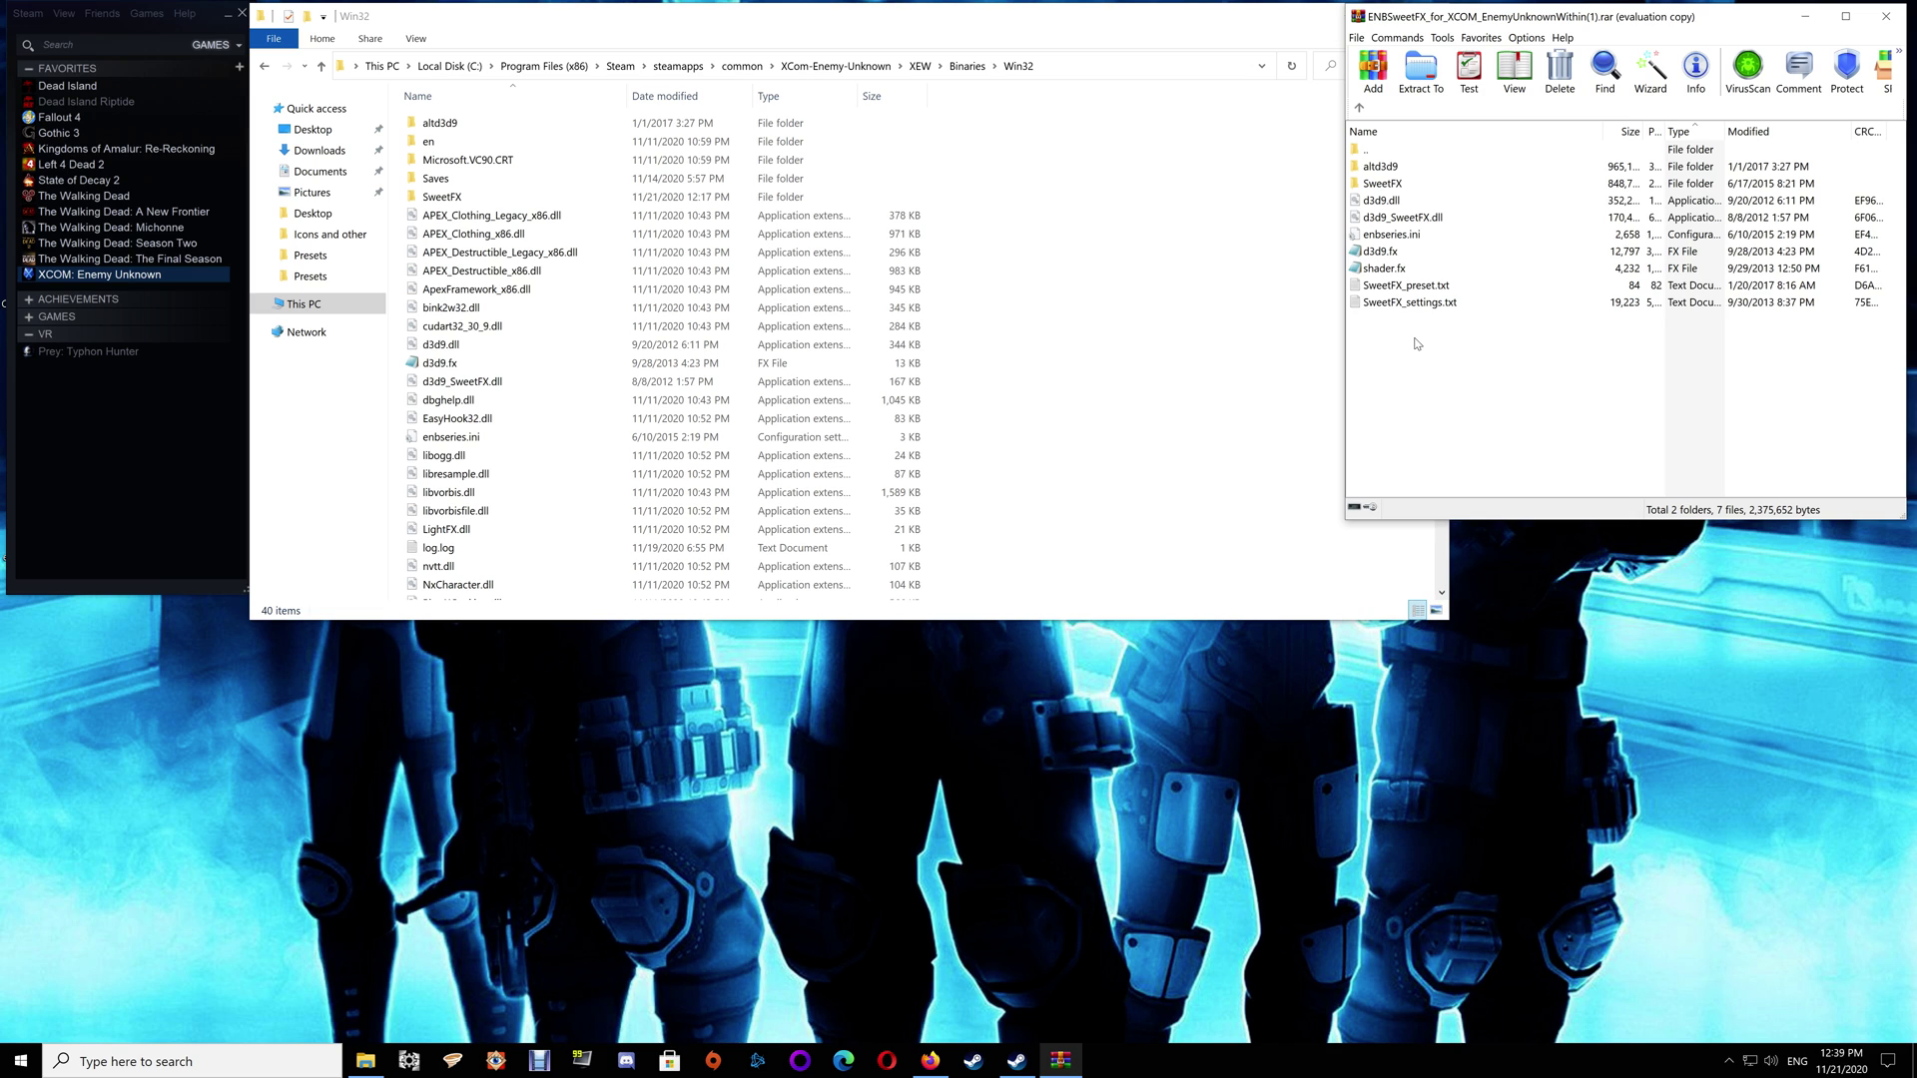
left_click_drag(1413, 336, 1365, 167)
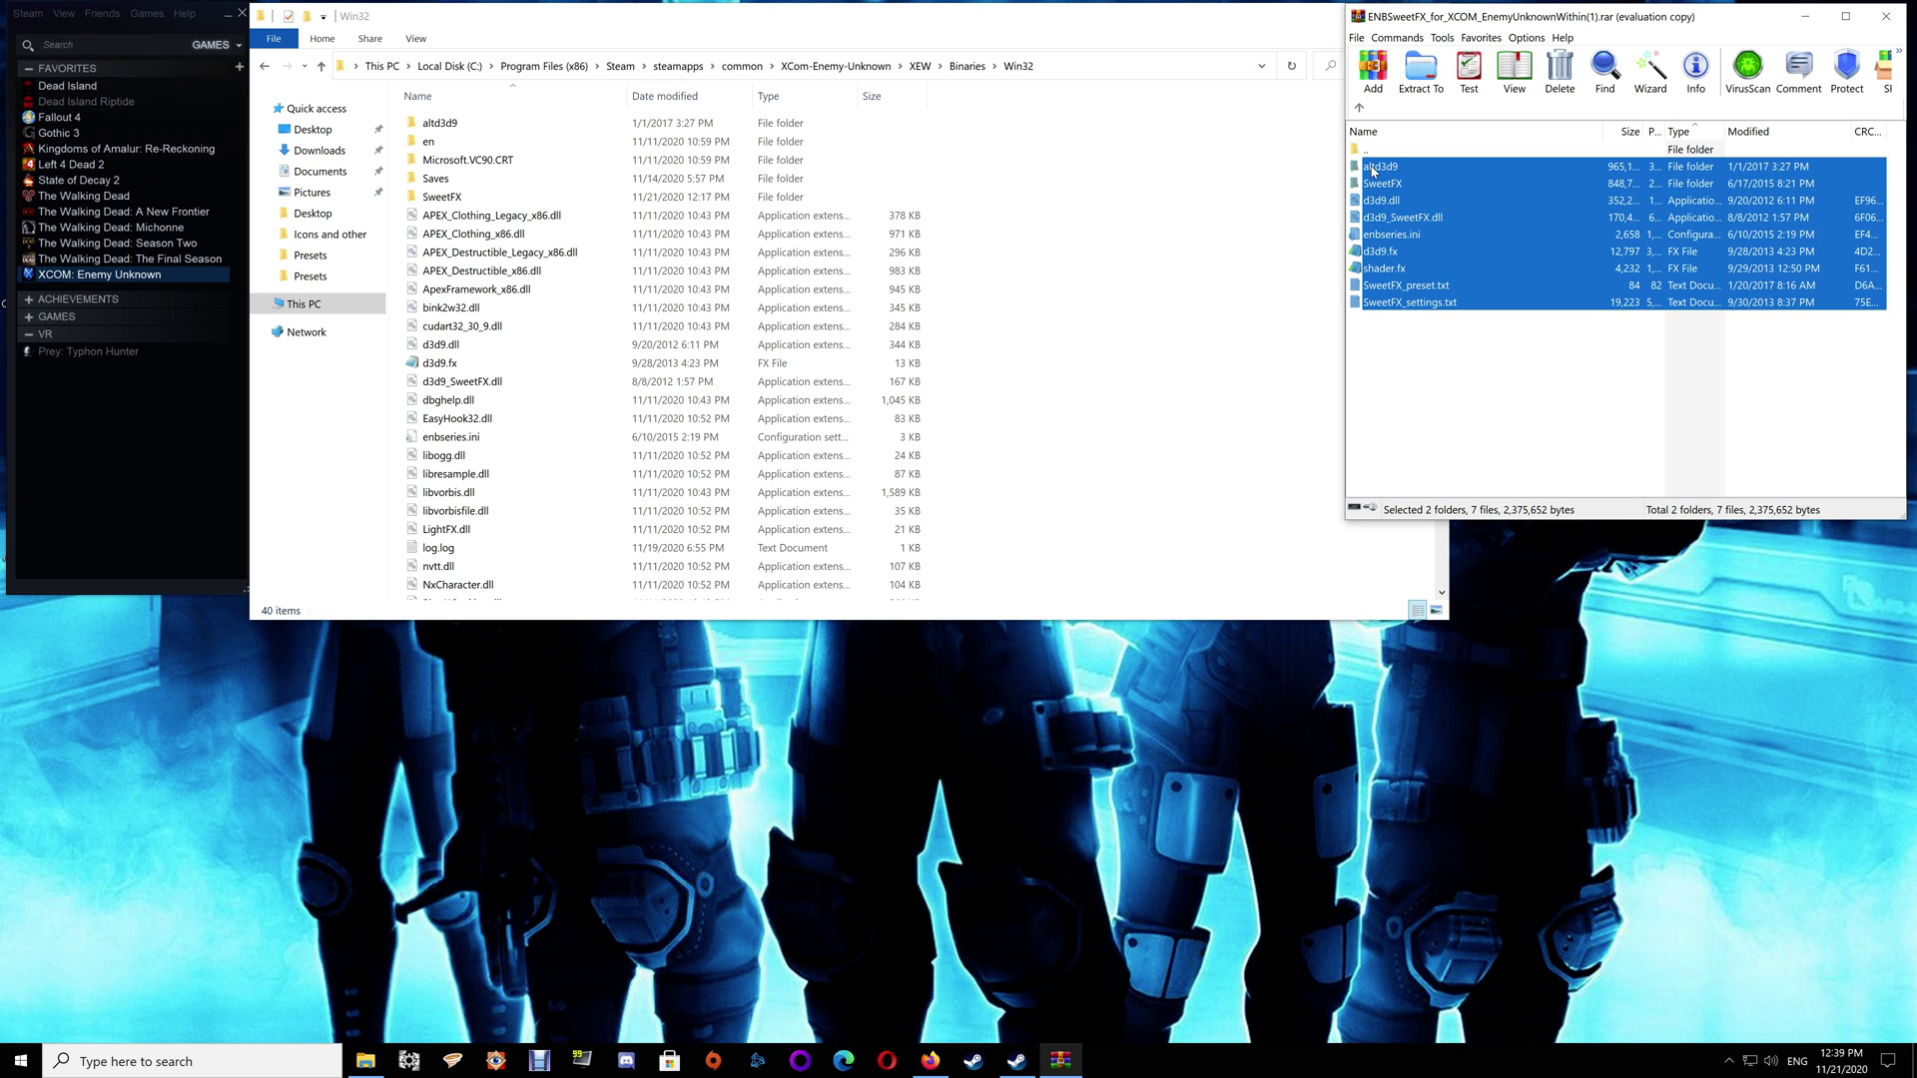
left_click(1118, 299)
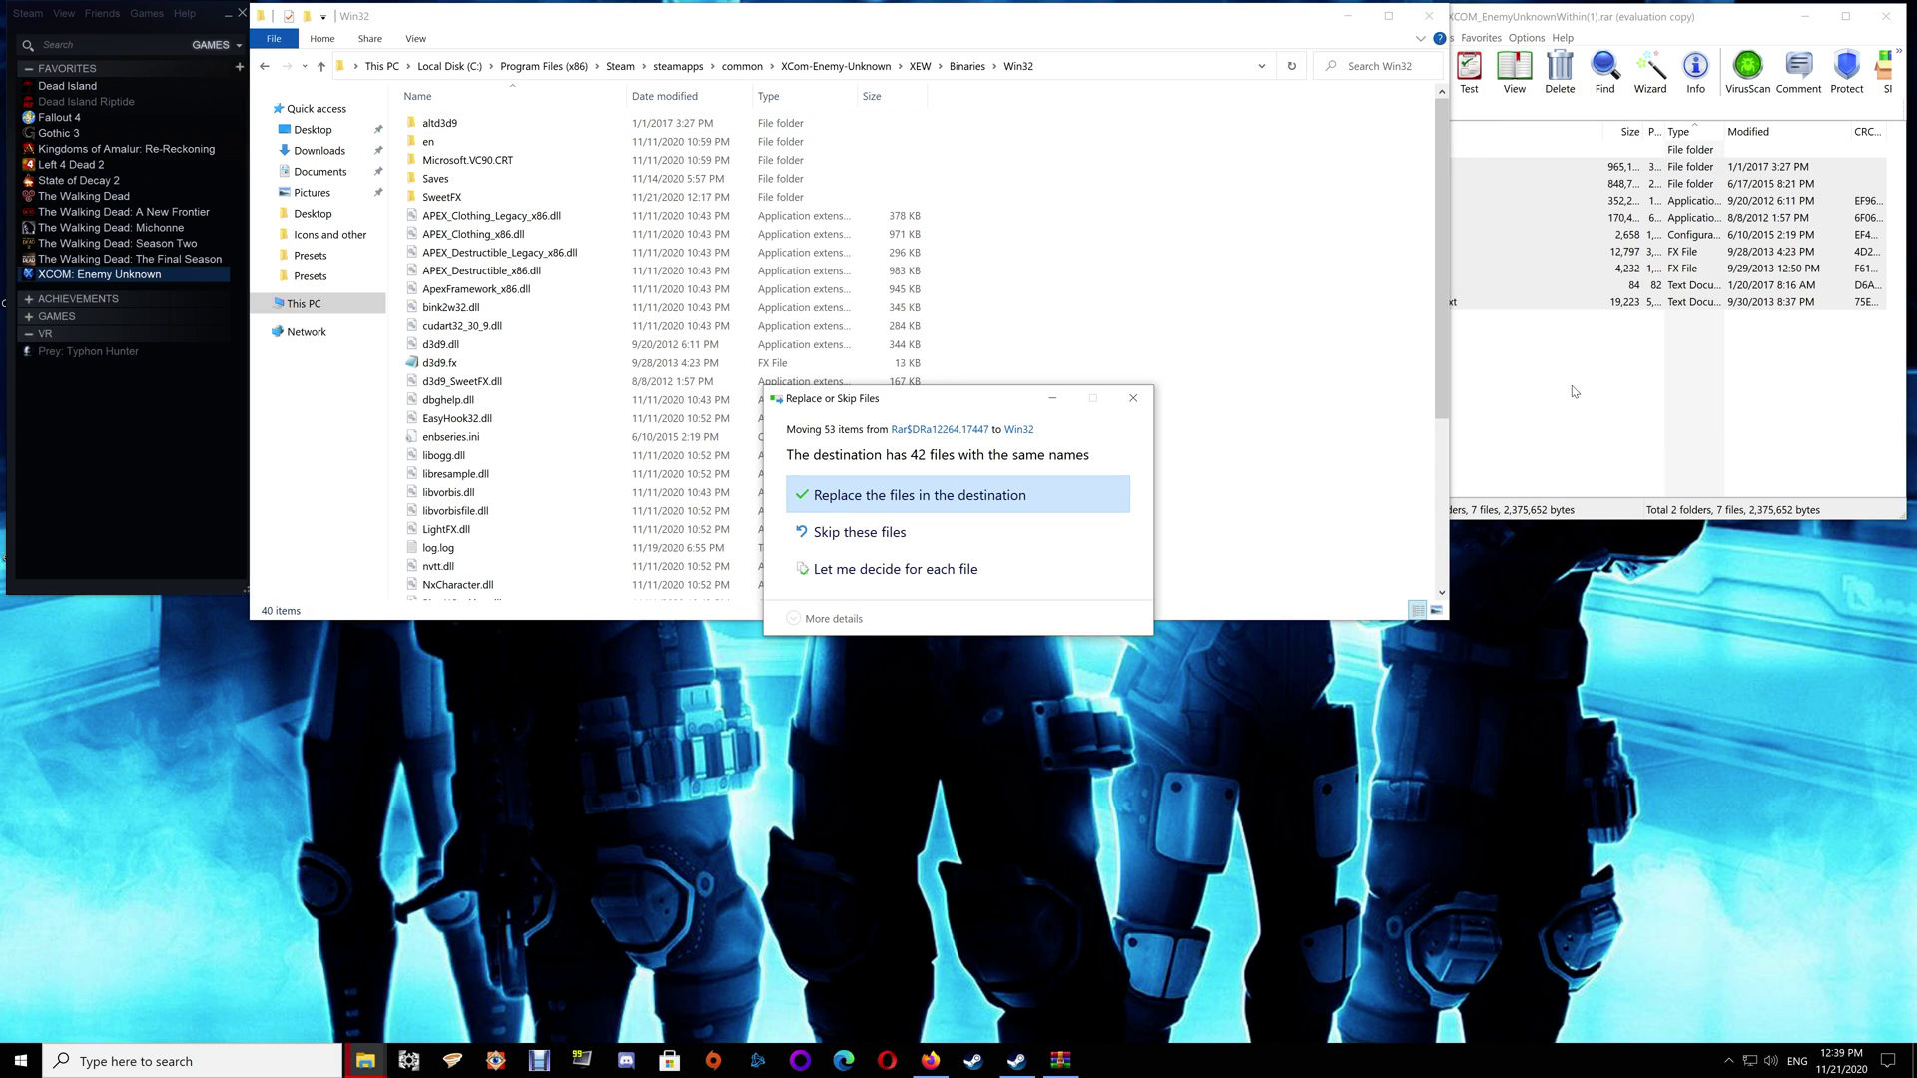
left_click(1008, 496)
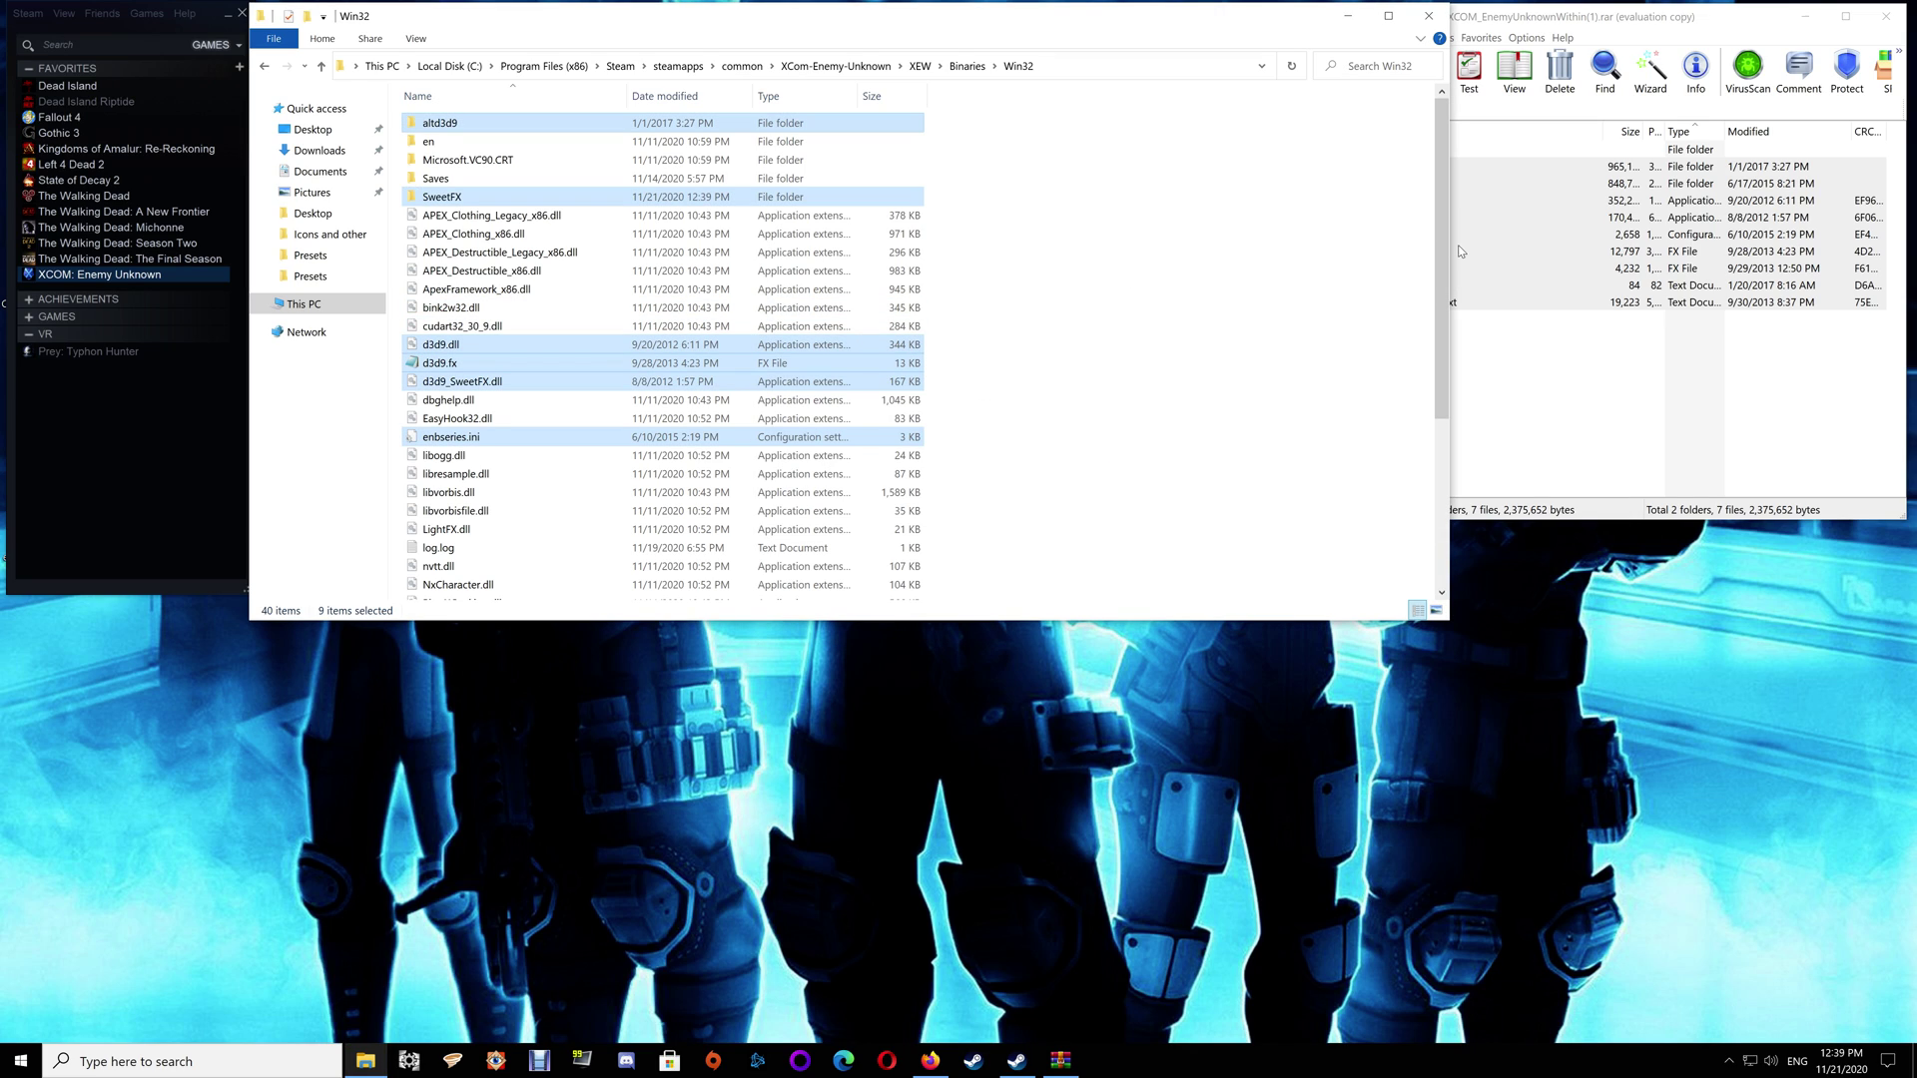
Minimize the WinRAR archive window and the Win32 folder window
left_click(1560, 414)
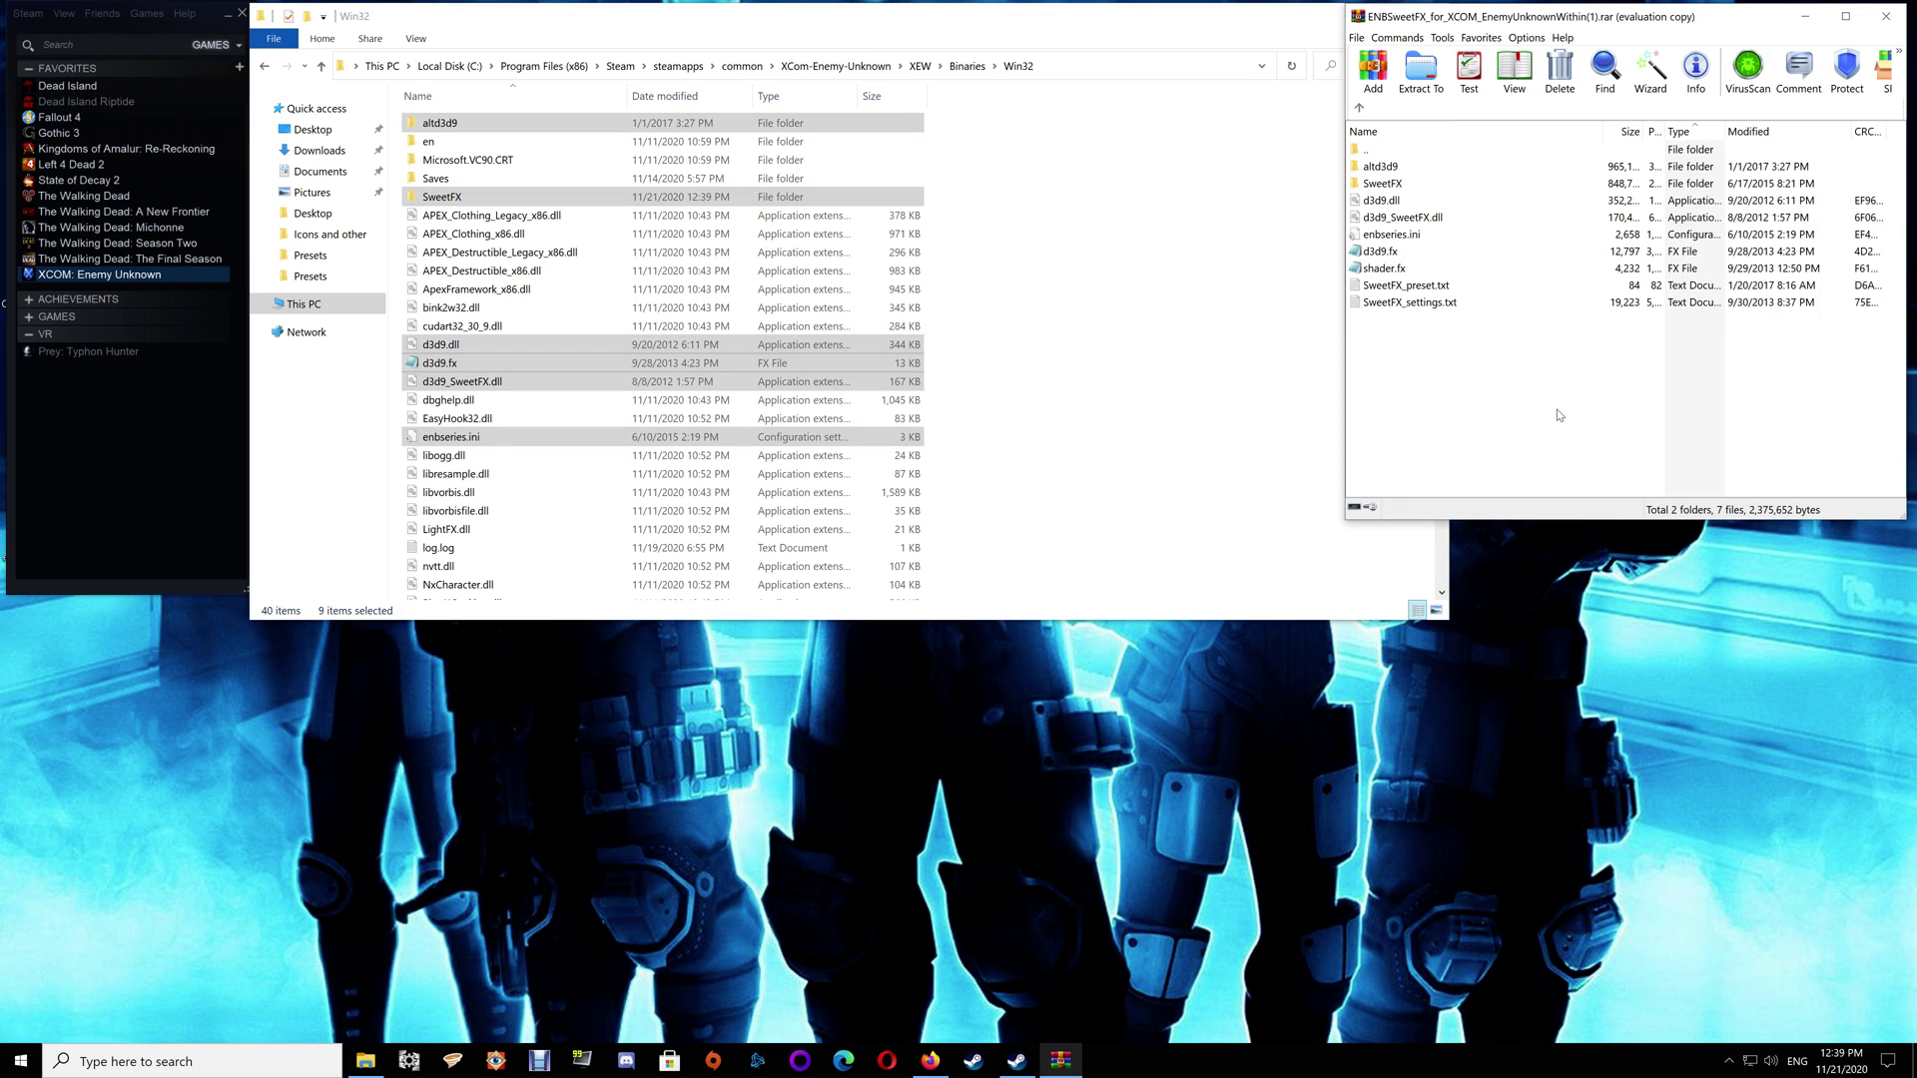
left_click(1804, 17)
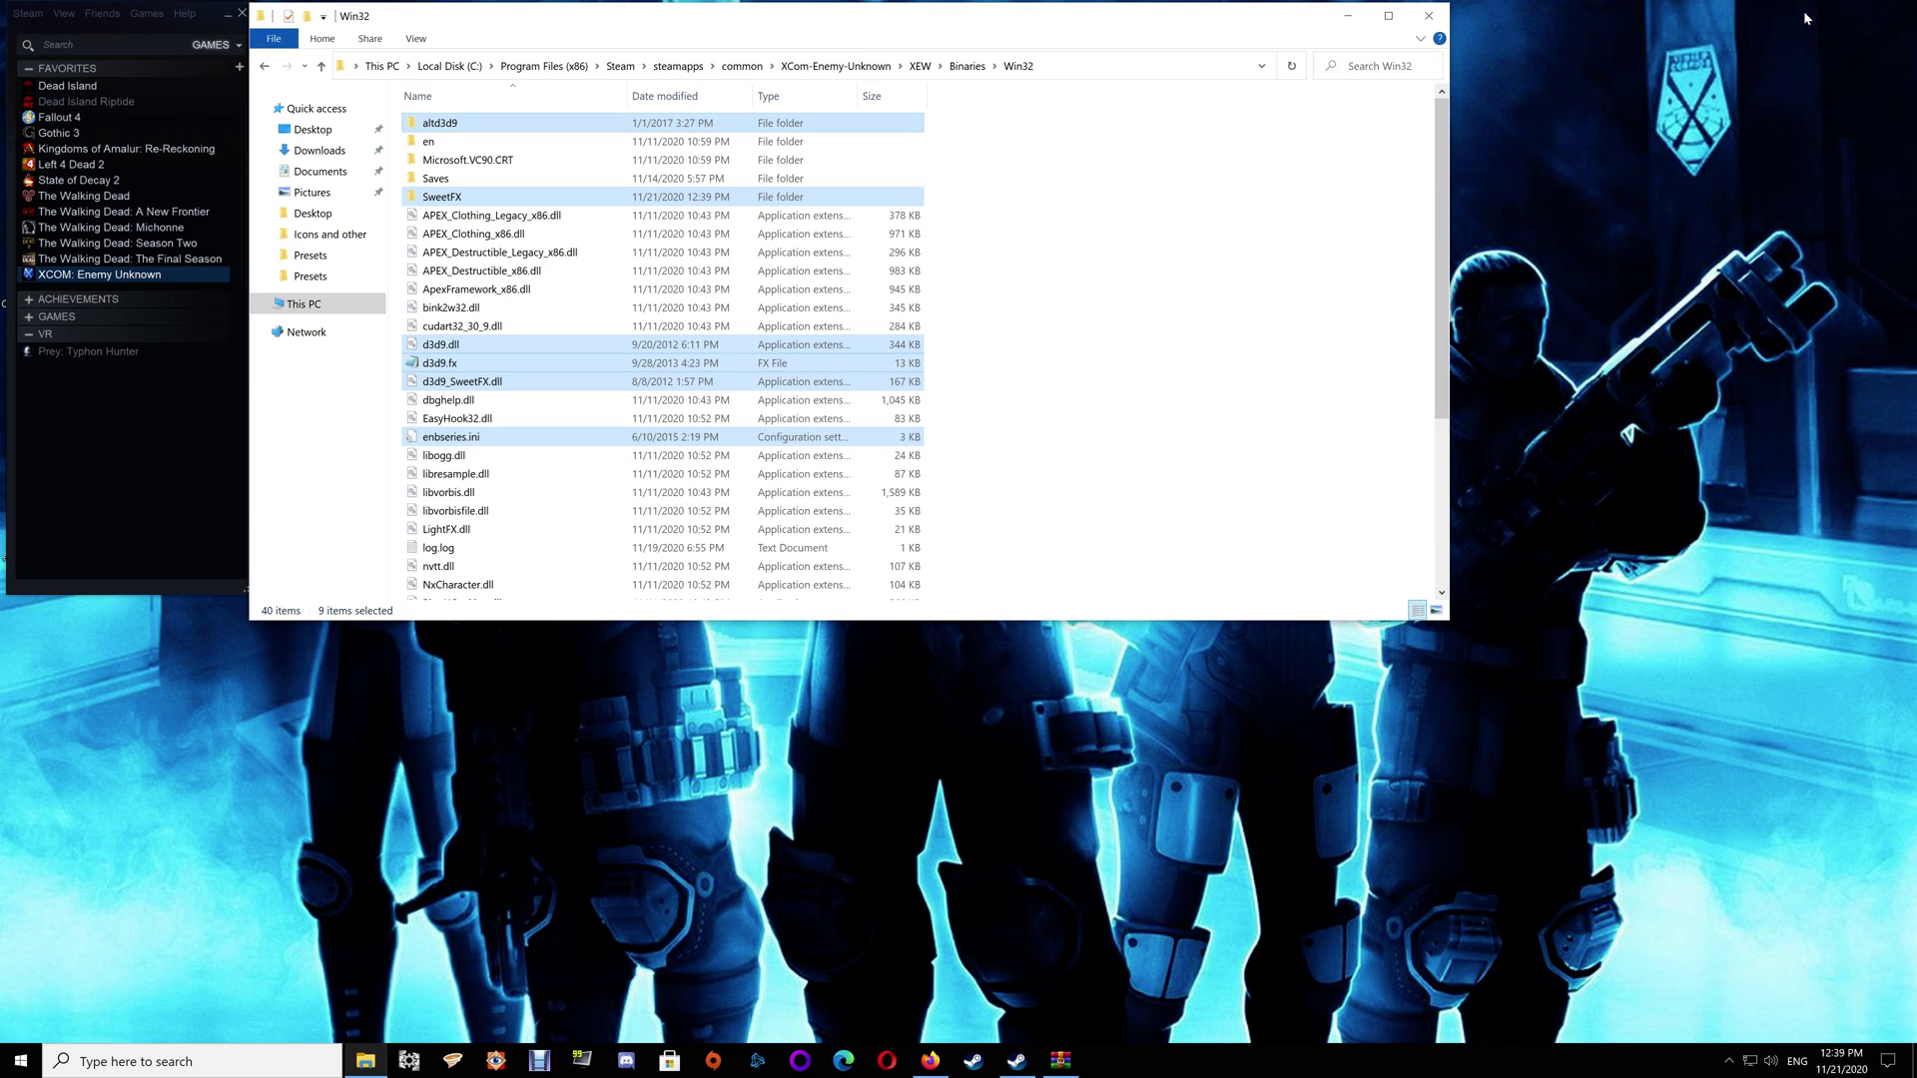
left_click(1344, 18)
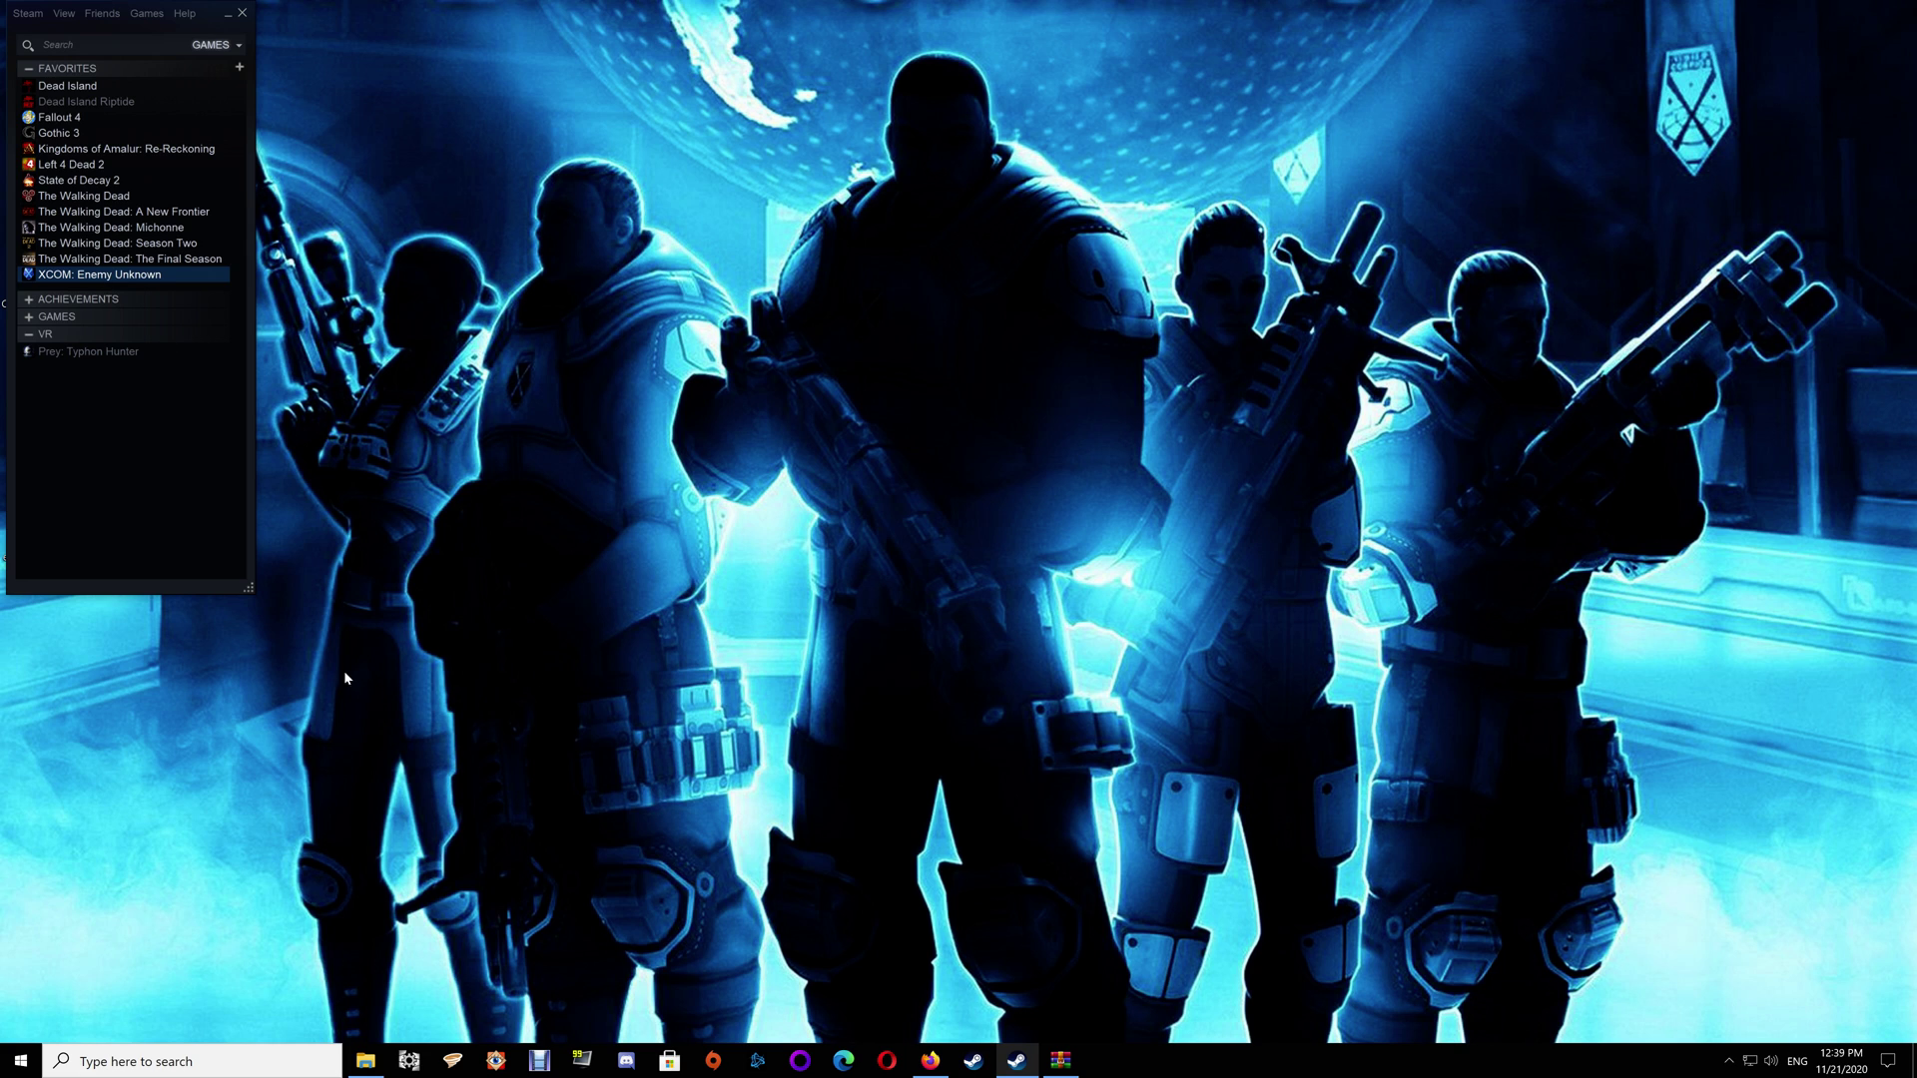
Switch to Firefox and look through the gameplay screenshots on the ENB and SweetFX addon page
left_click(922, 1058)
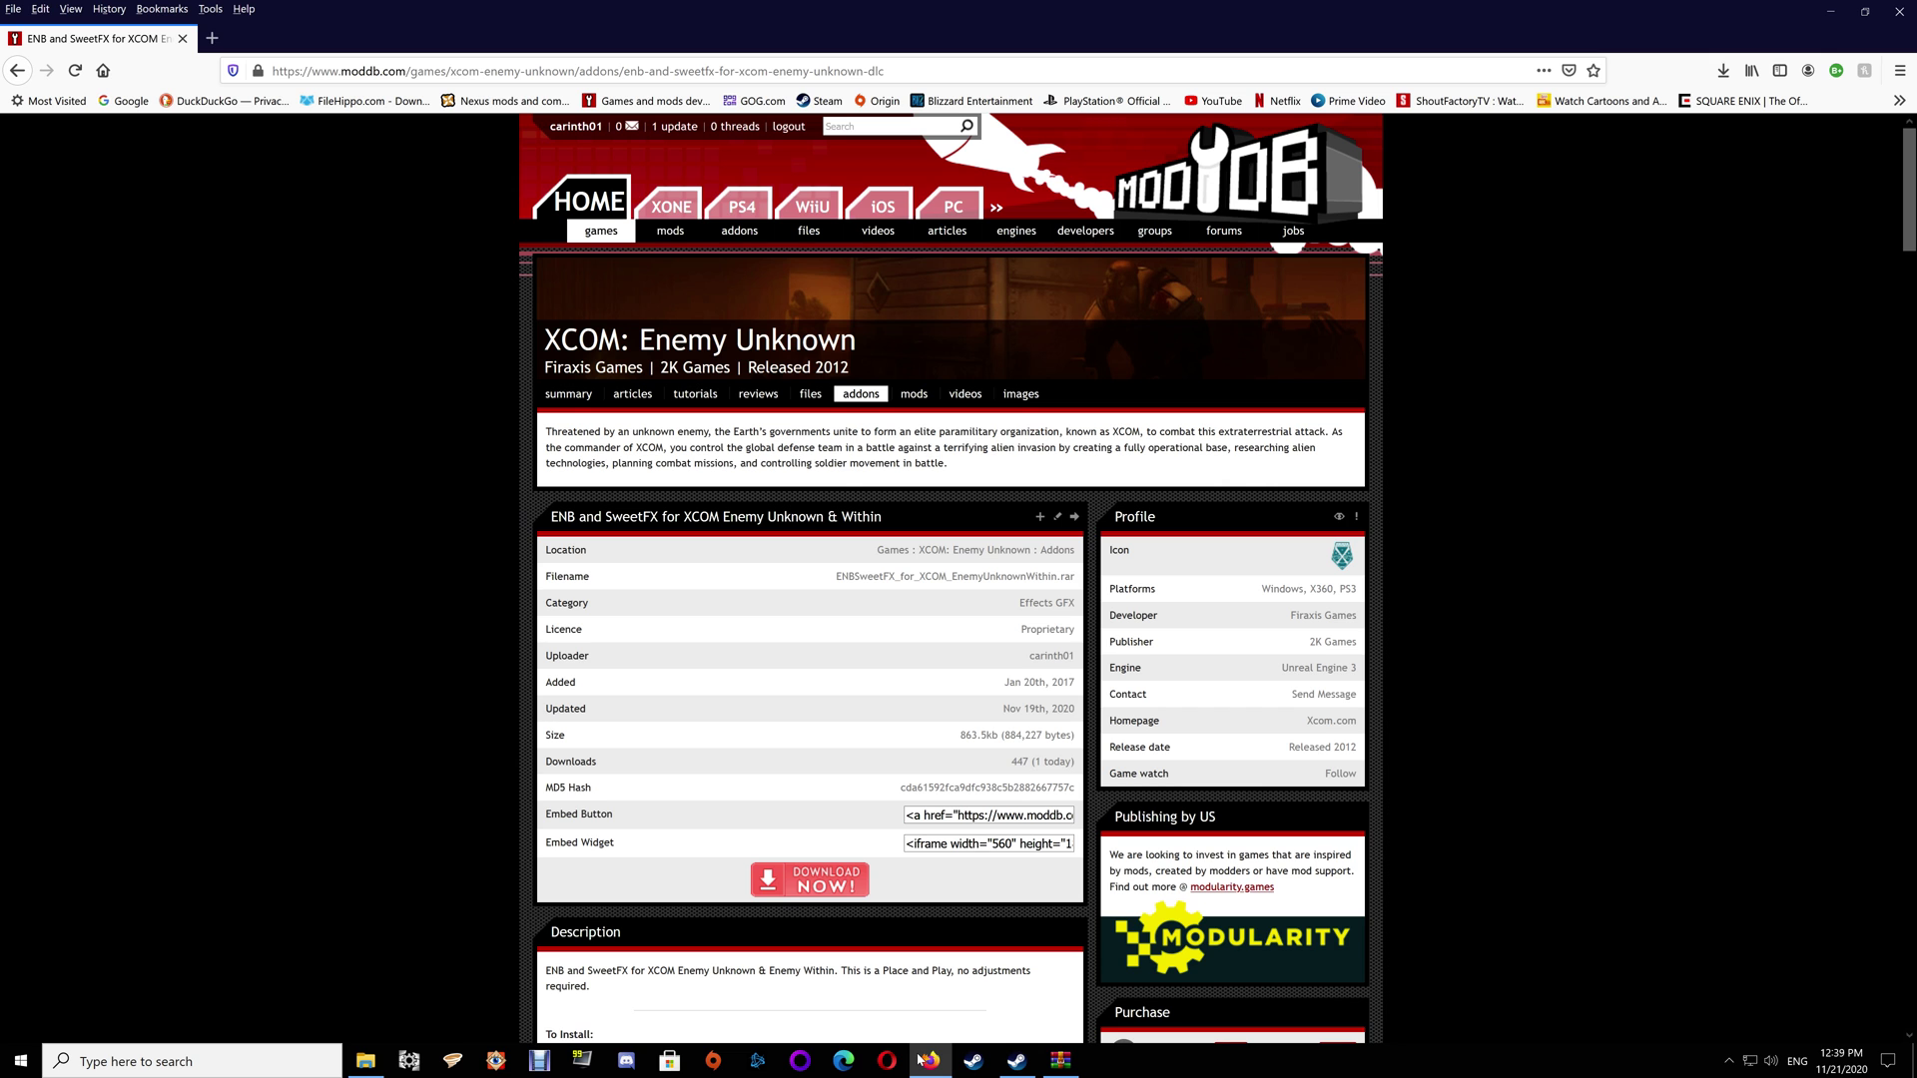
scroll(769, 728, "down", 15)
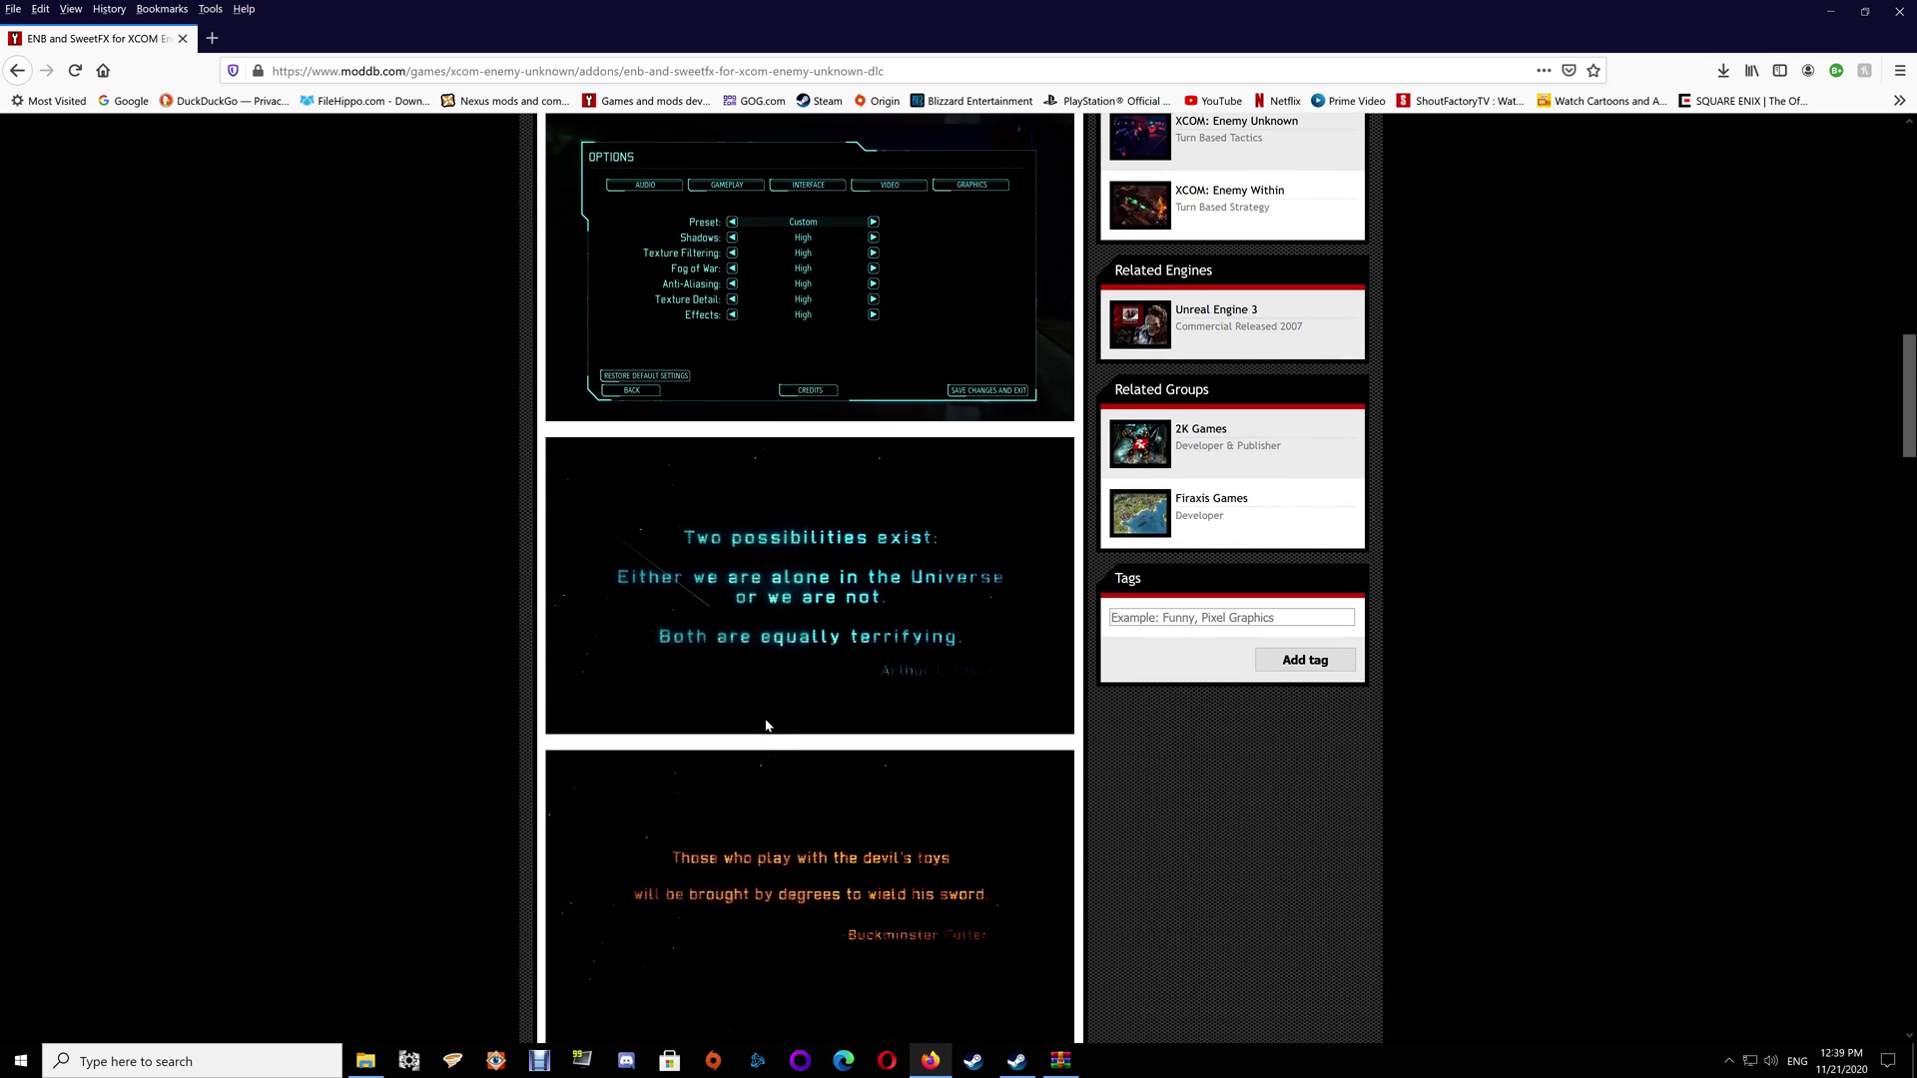
scroll(766, 725, "down", 10)
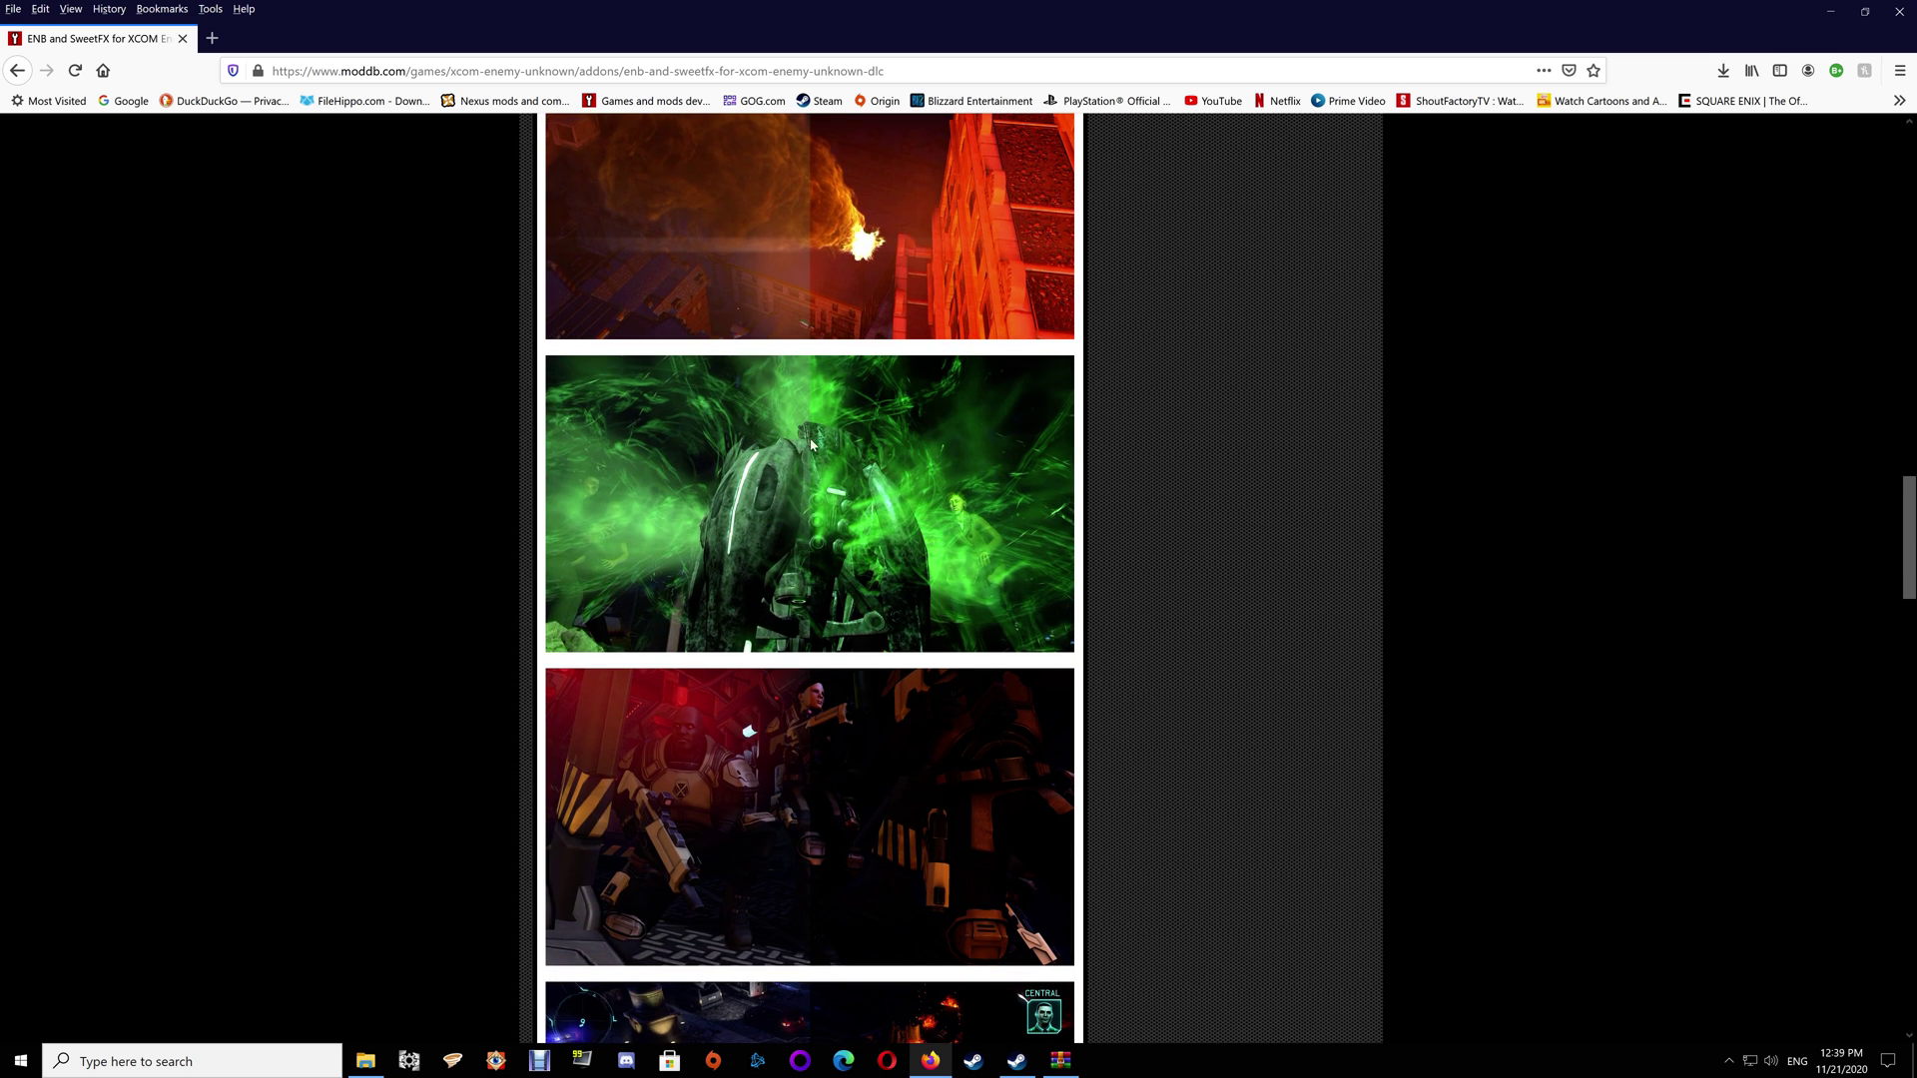
scroll(878, 430, "up", 3)
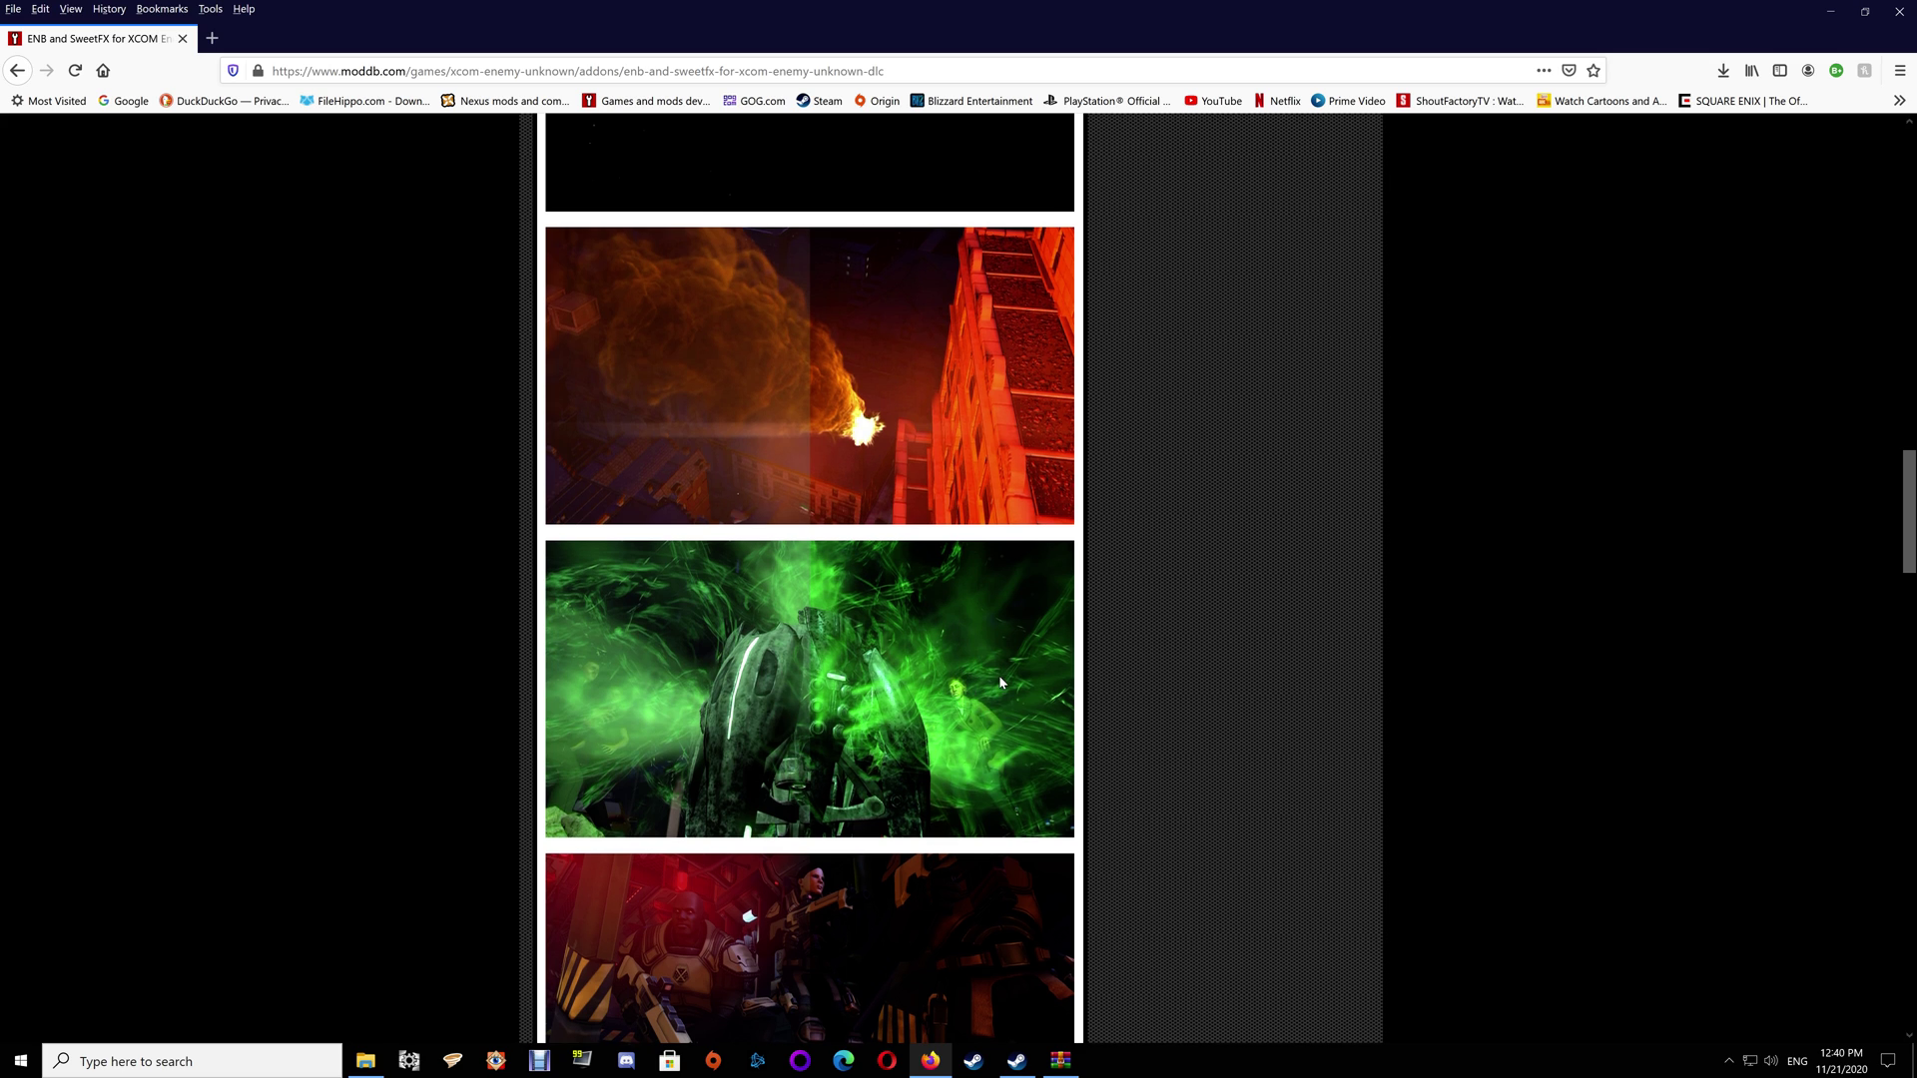
scroll(999, 675, "down", 5)
scroll(949, 639, "down", 8)
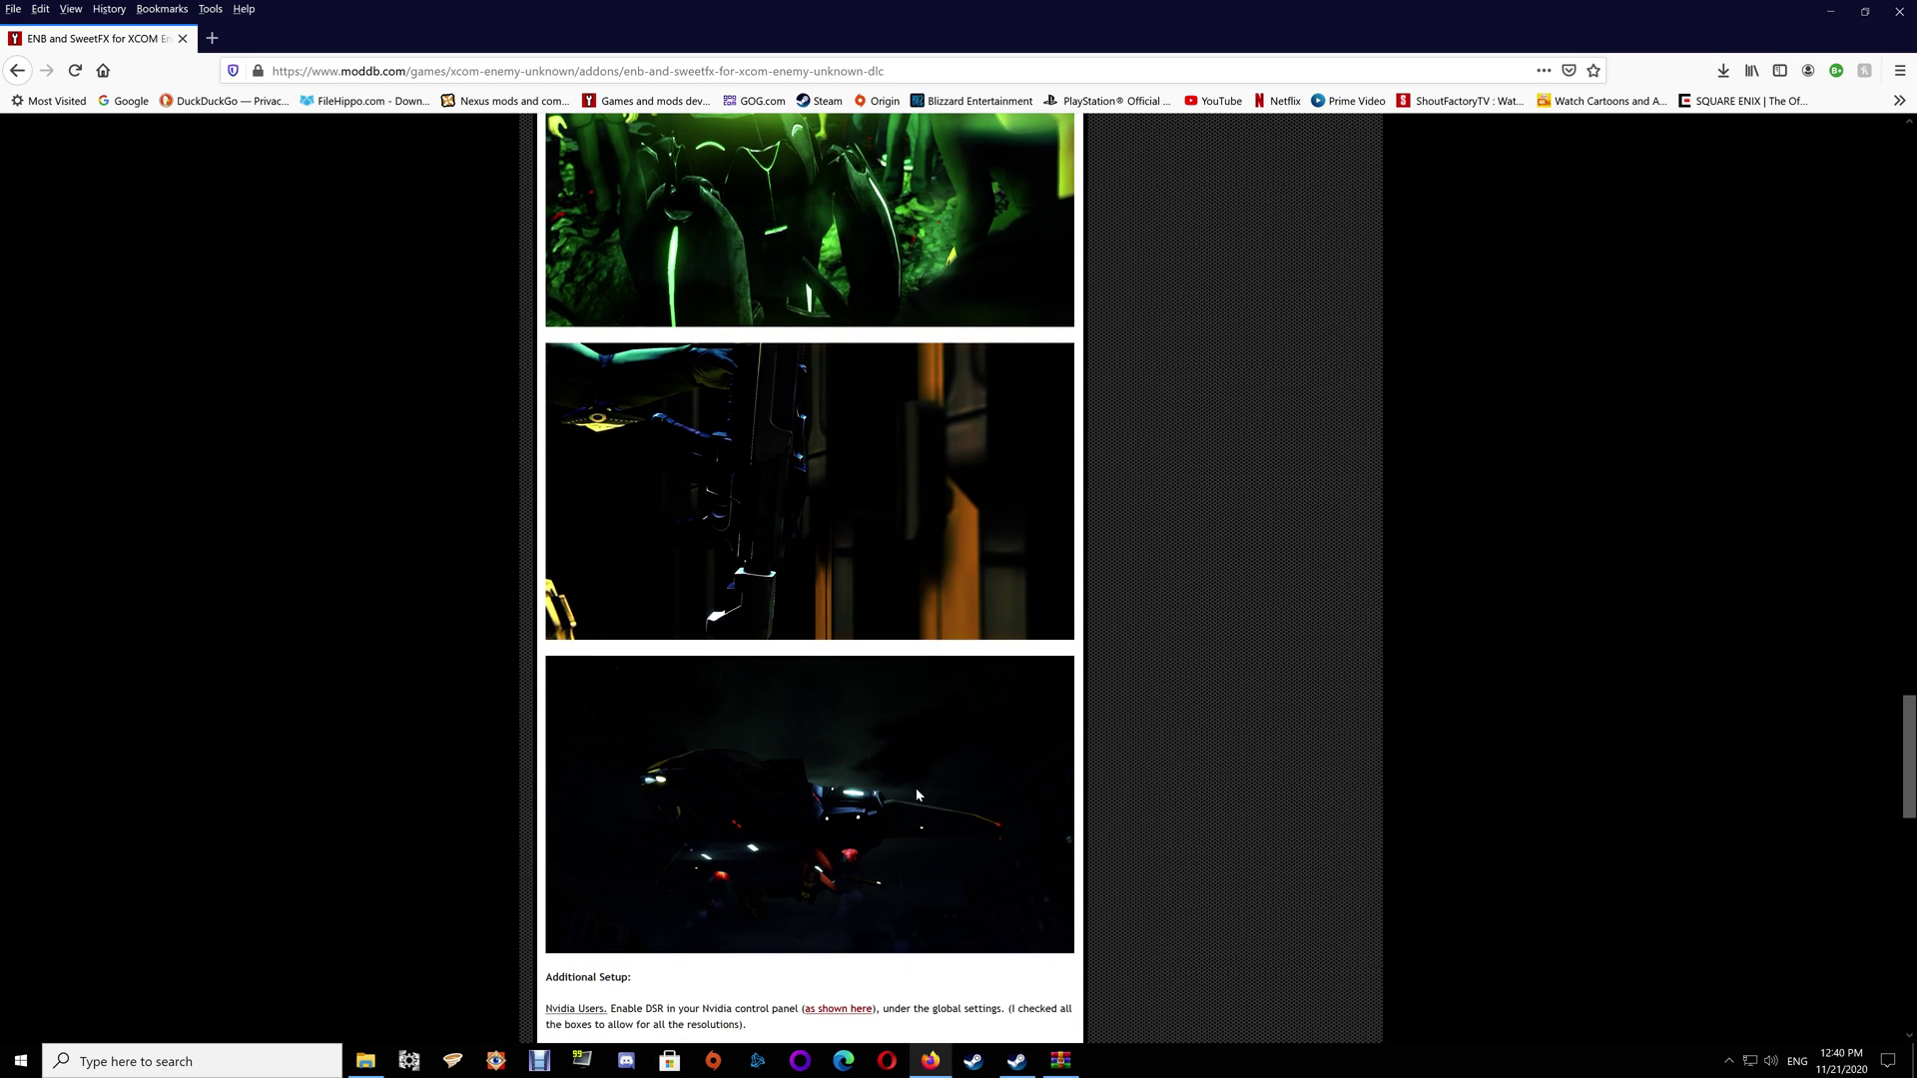
scroll(865, 754, "up", 2)
scroll(935, 571, "up", 4)
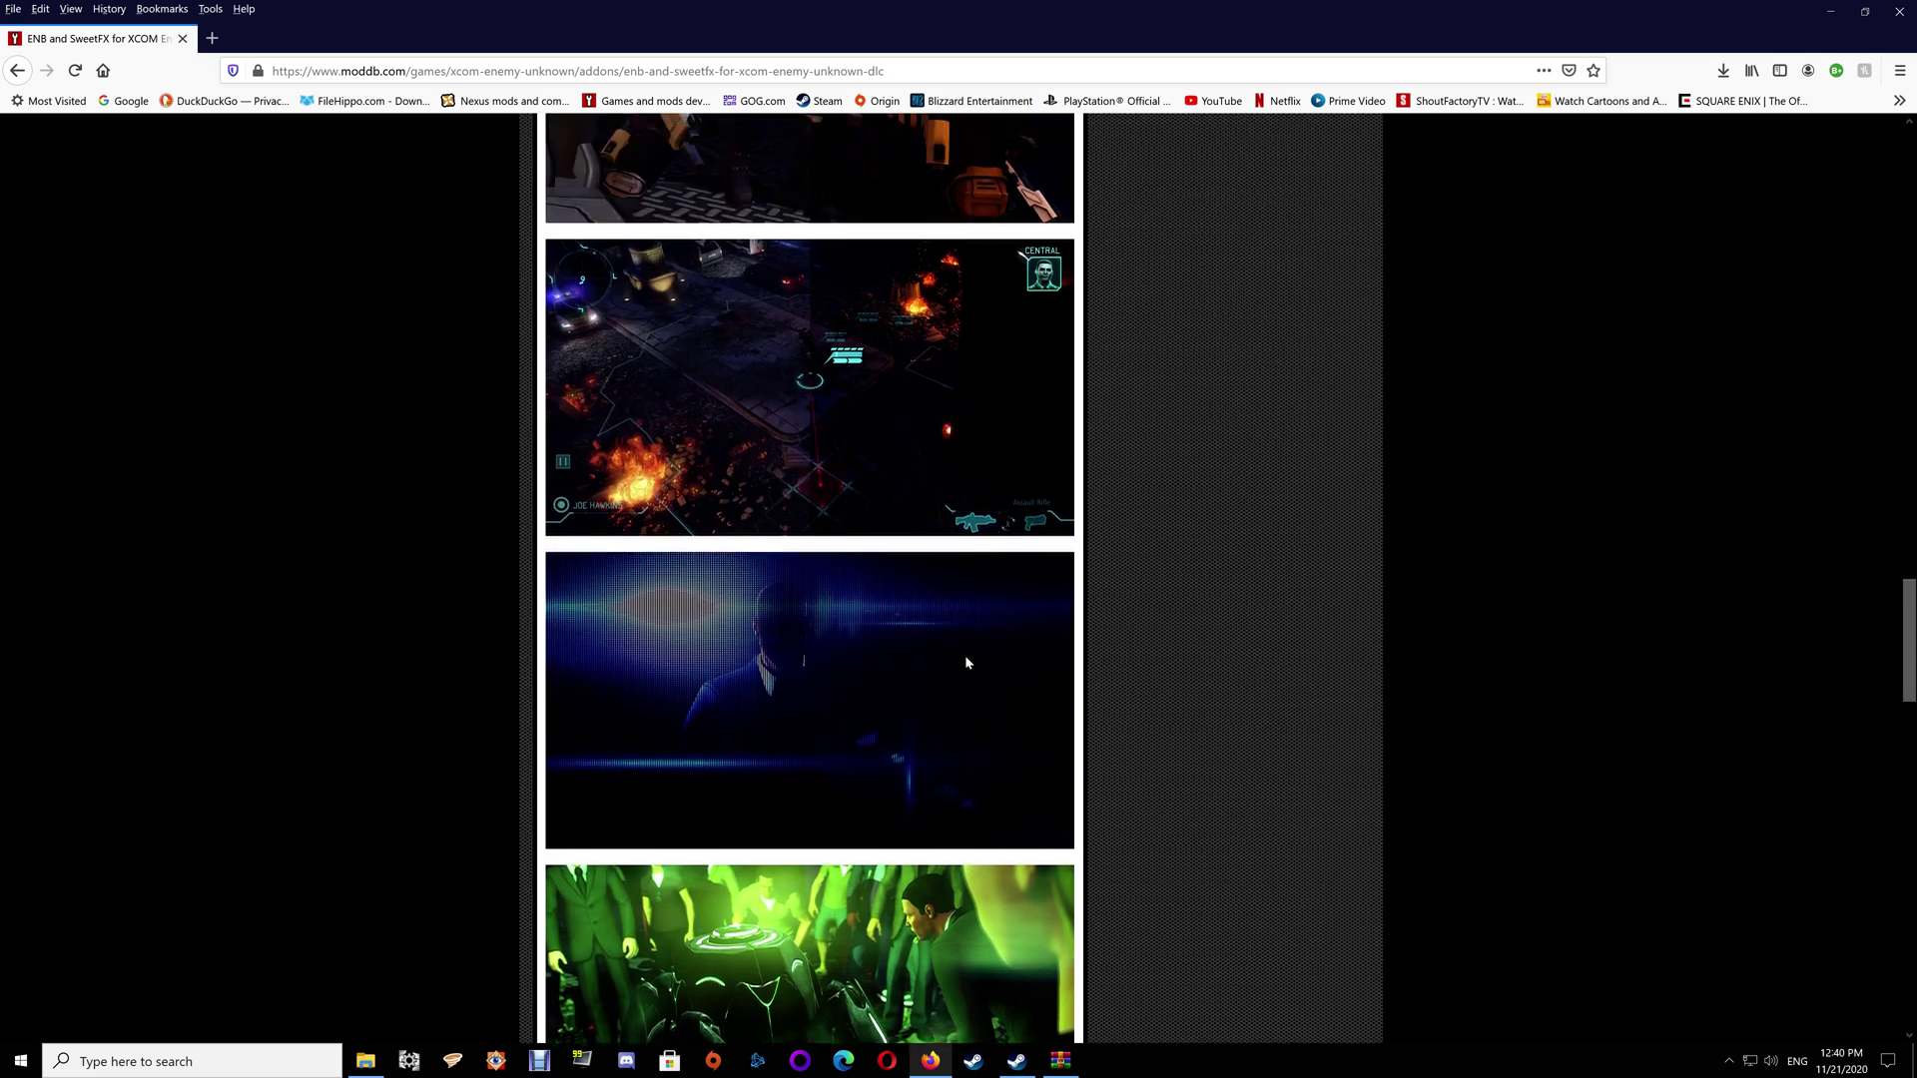
scroll(967, 662, "up", 17)
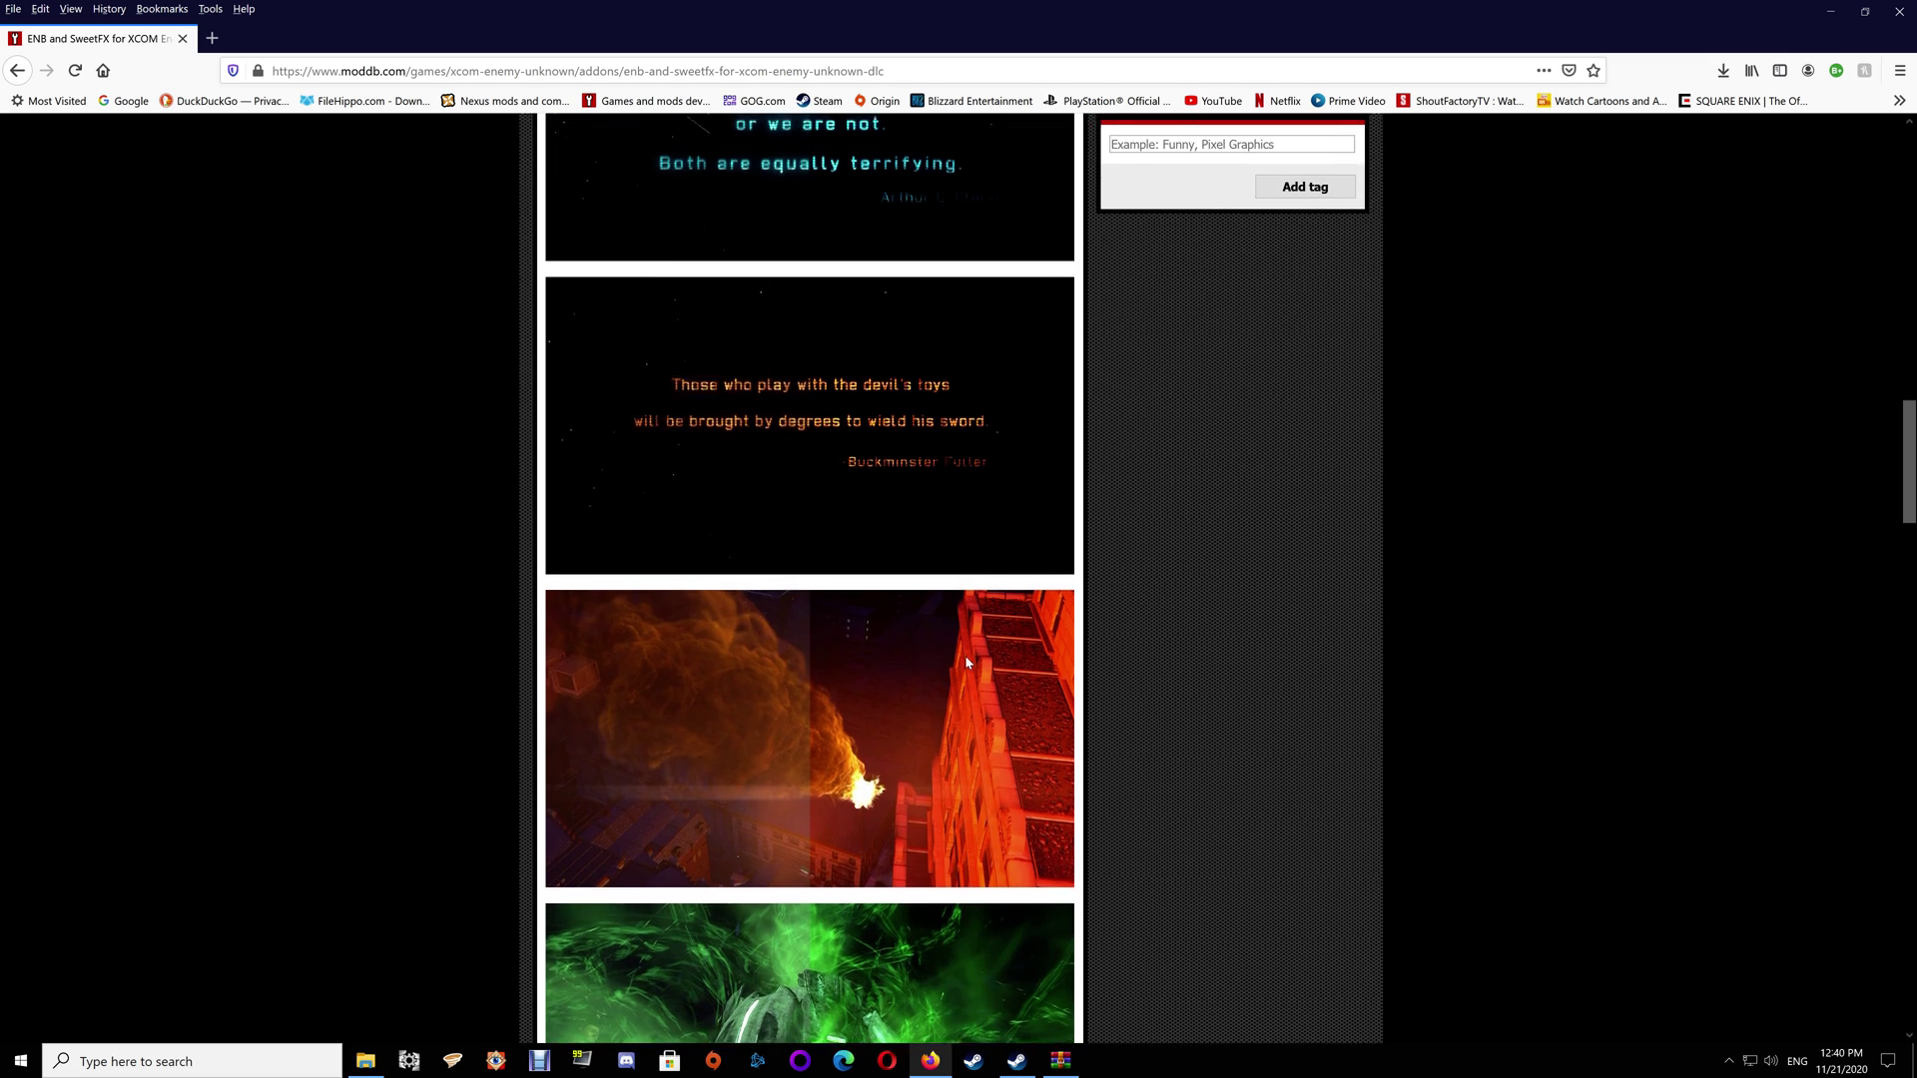
Examine the in-game video and graphics options shown in the addon description, and review the remaining images and install notes
scroll(966, 662, "up", 6)
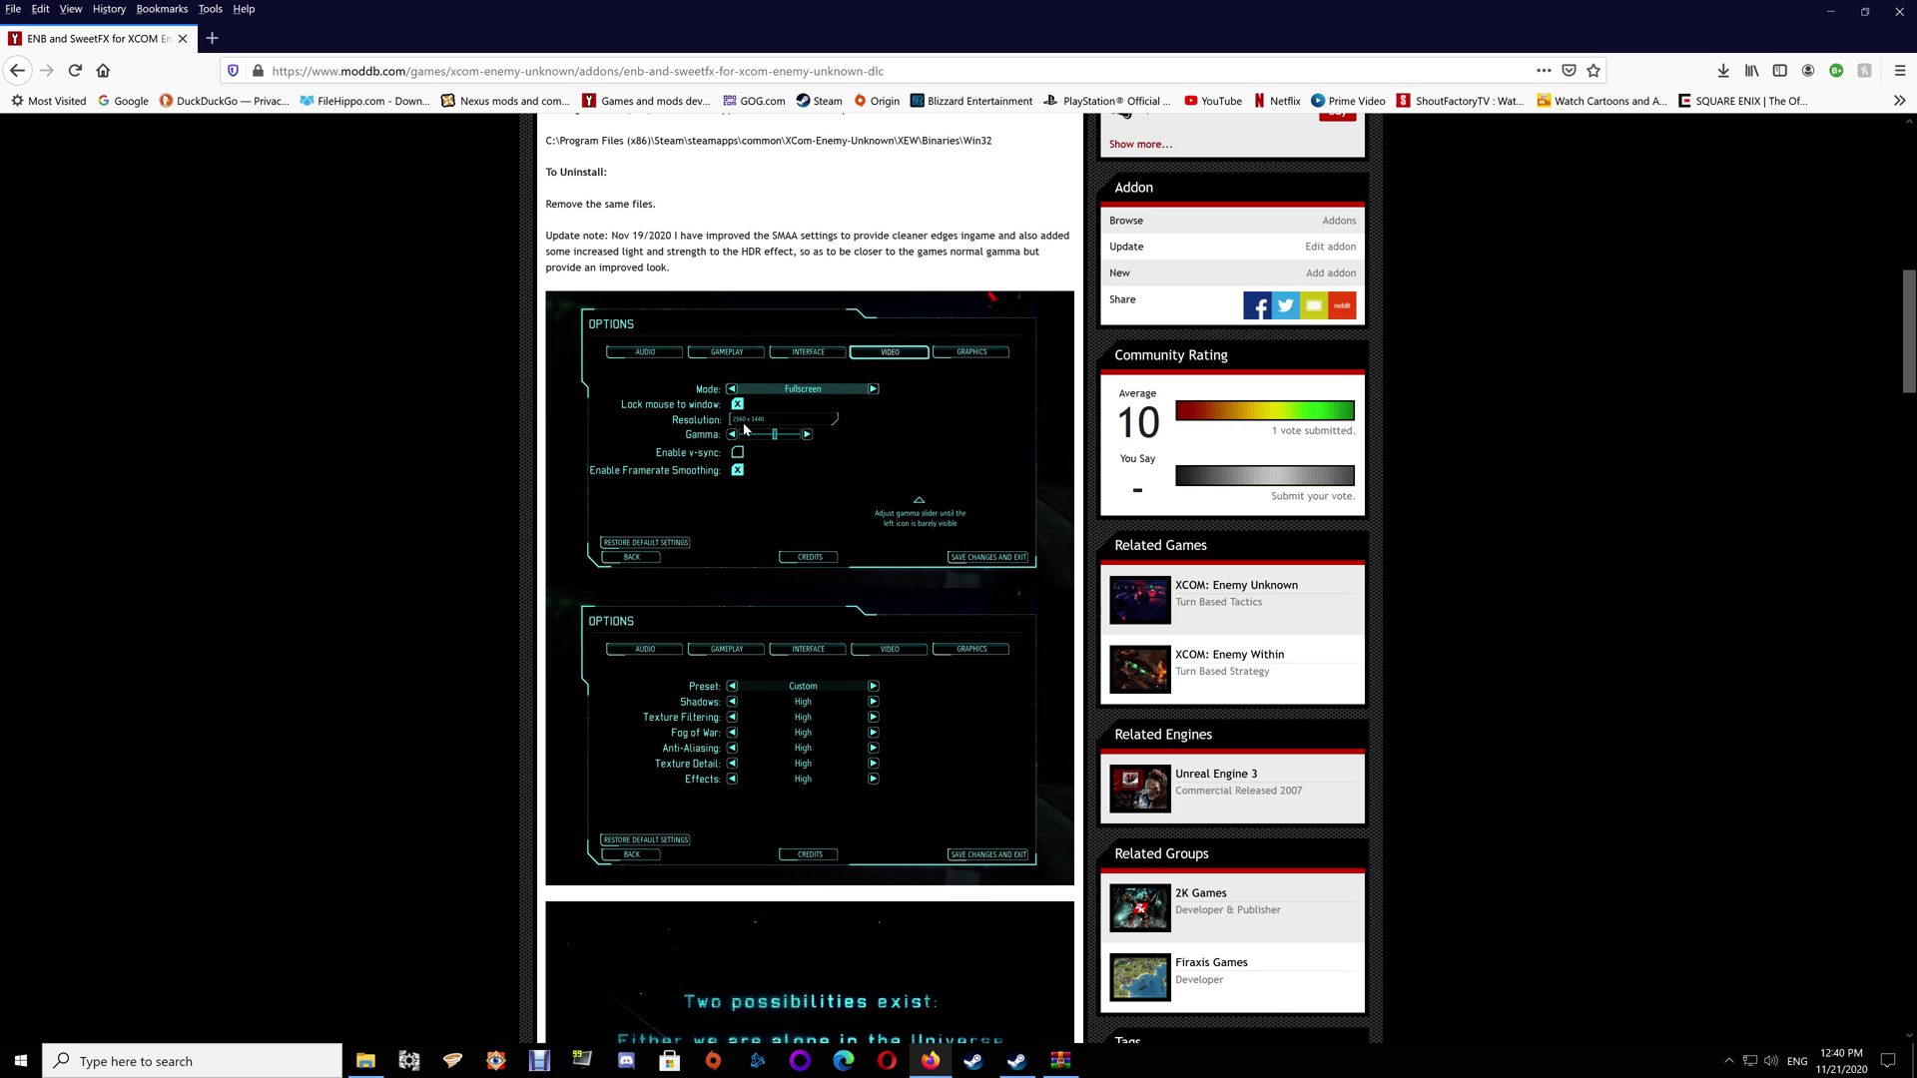
scroll(881, 479, "down", 2)
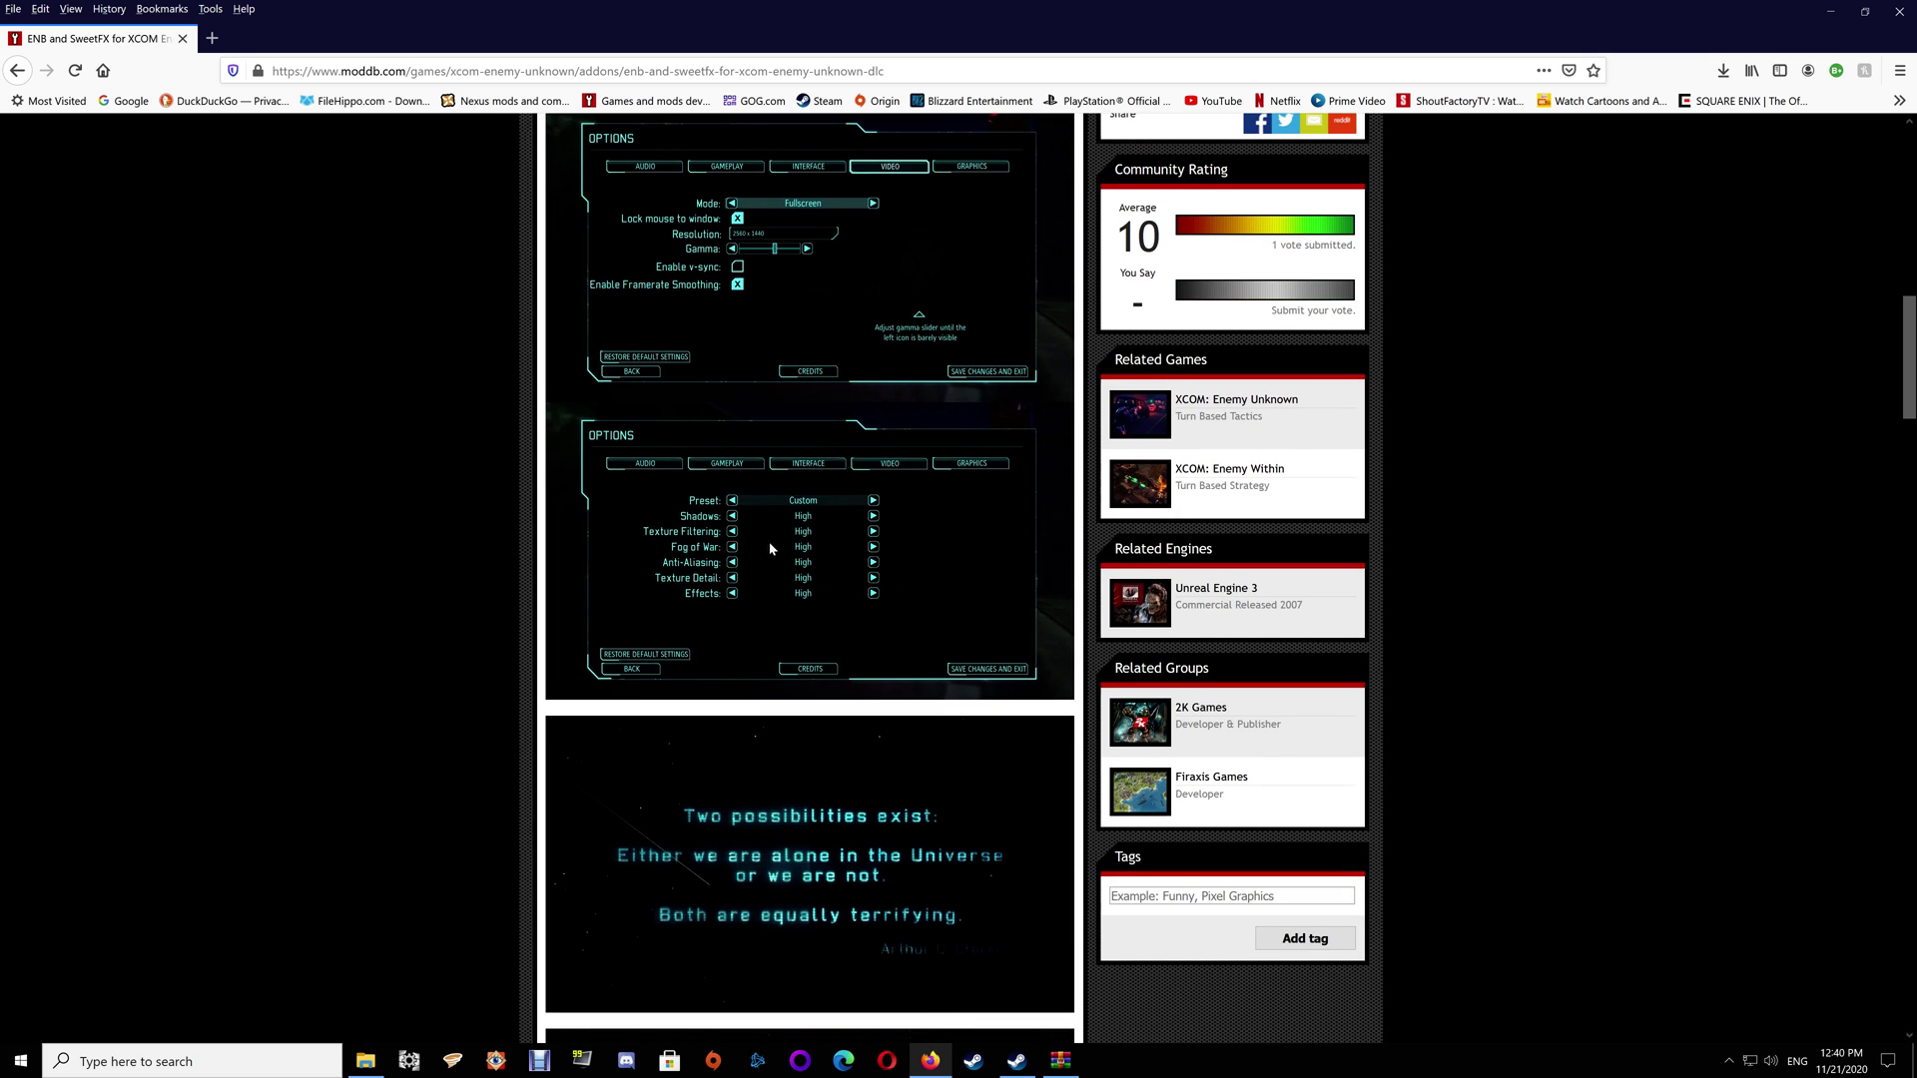
scroll(878, 580, "down", 10)
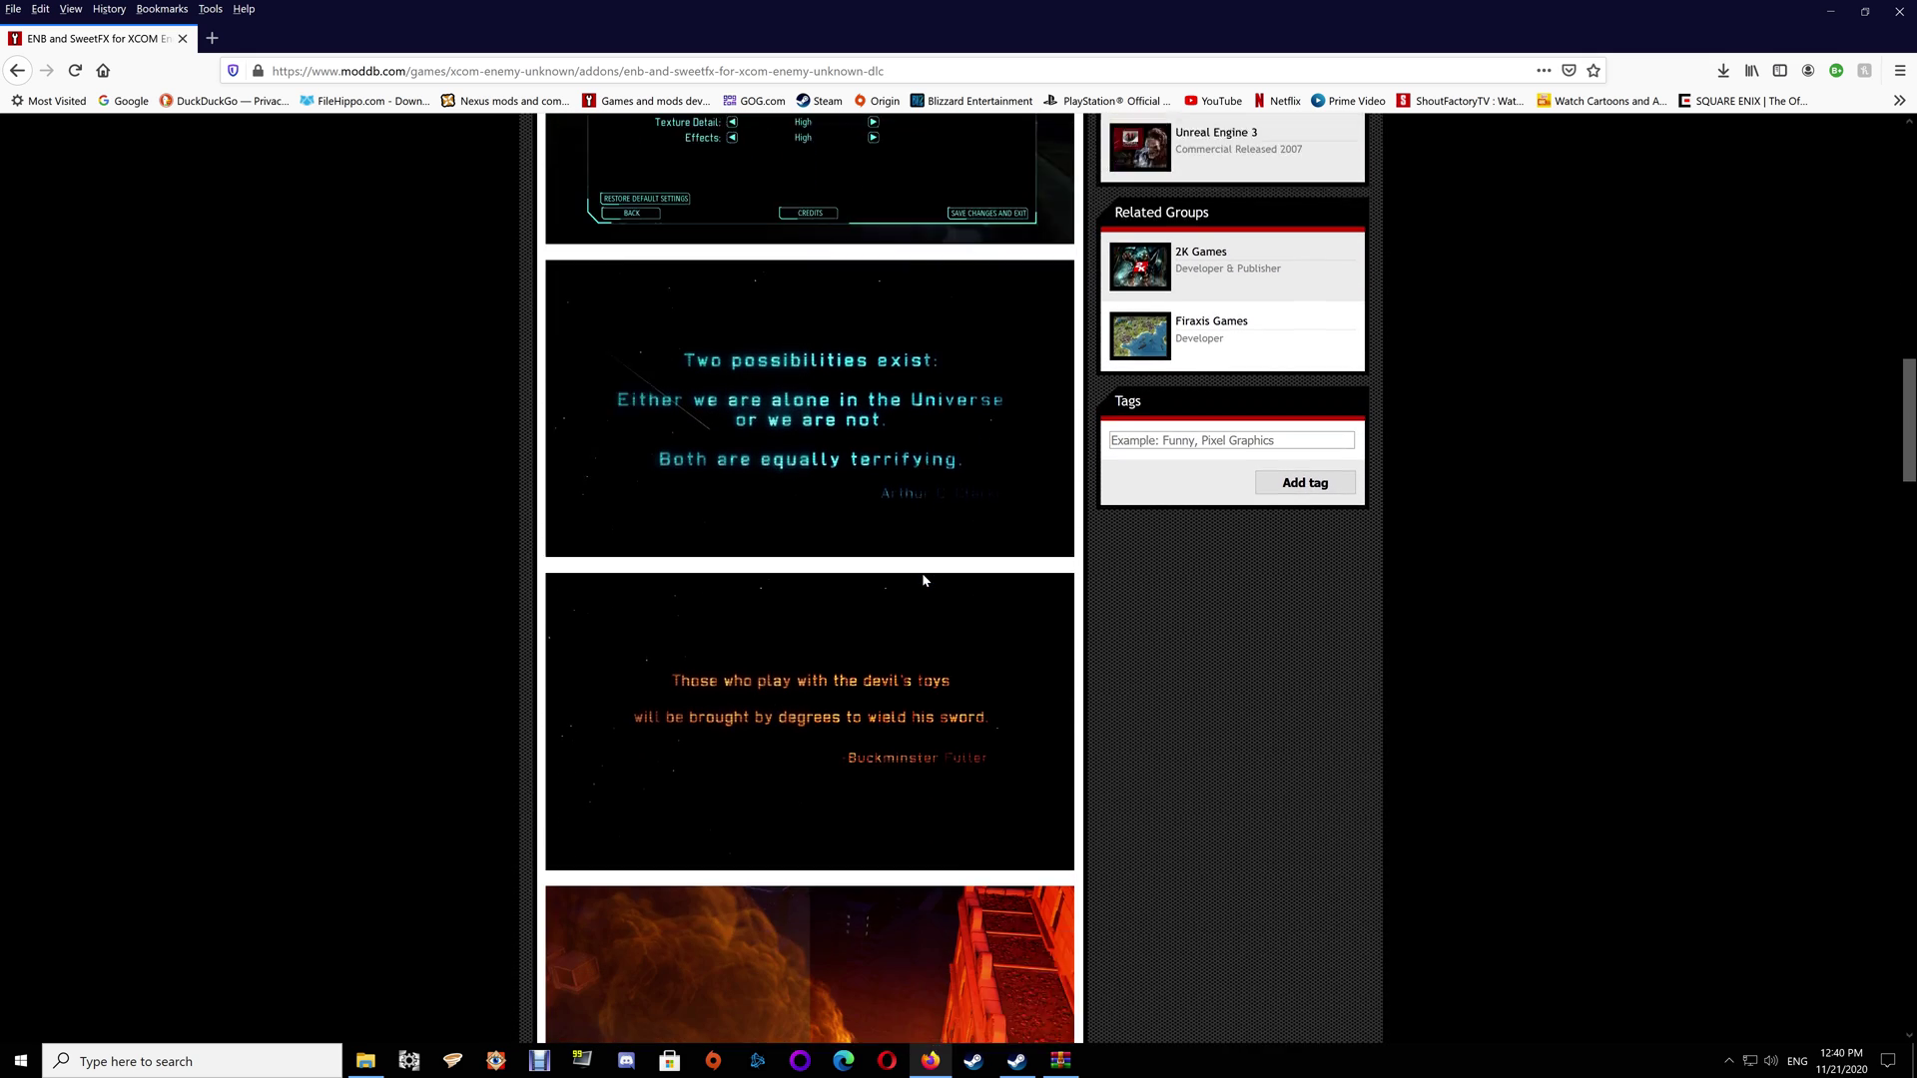
scroll(922, 579, "down", 10)
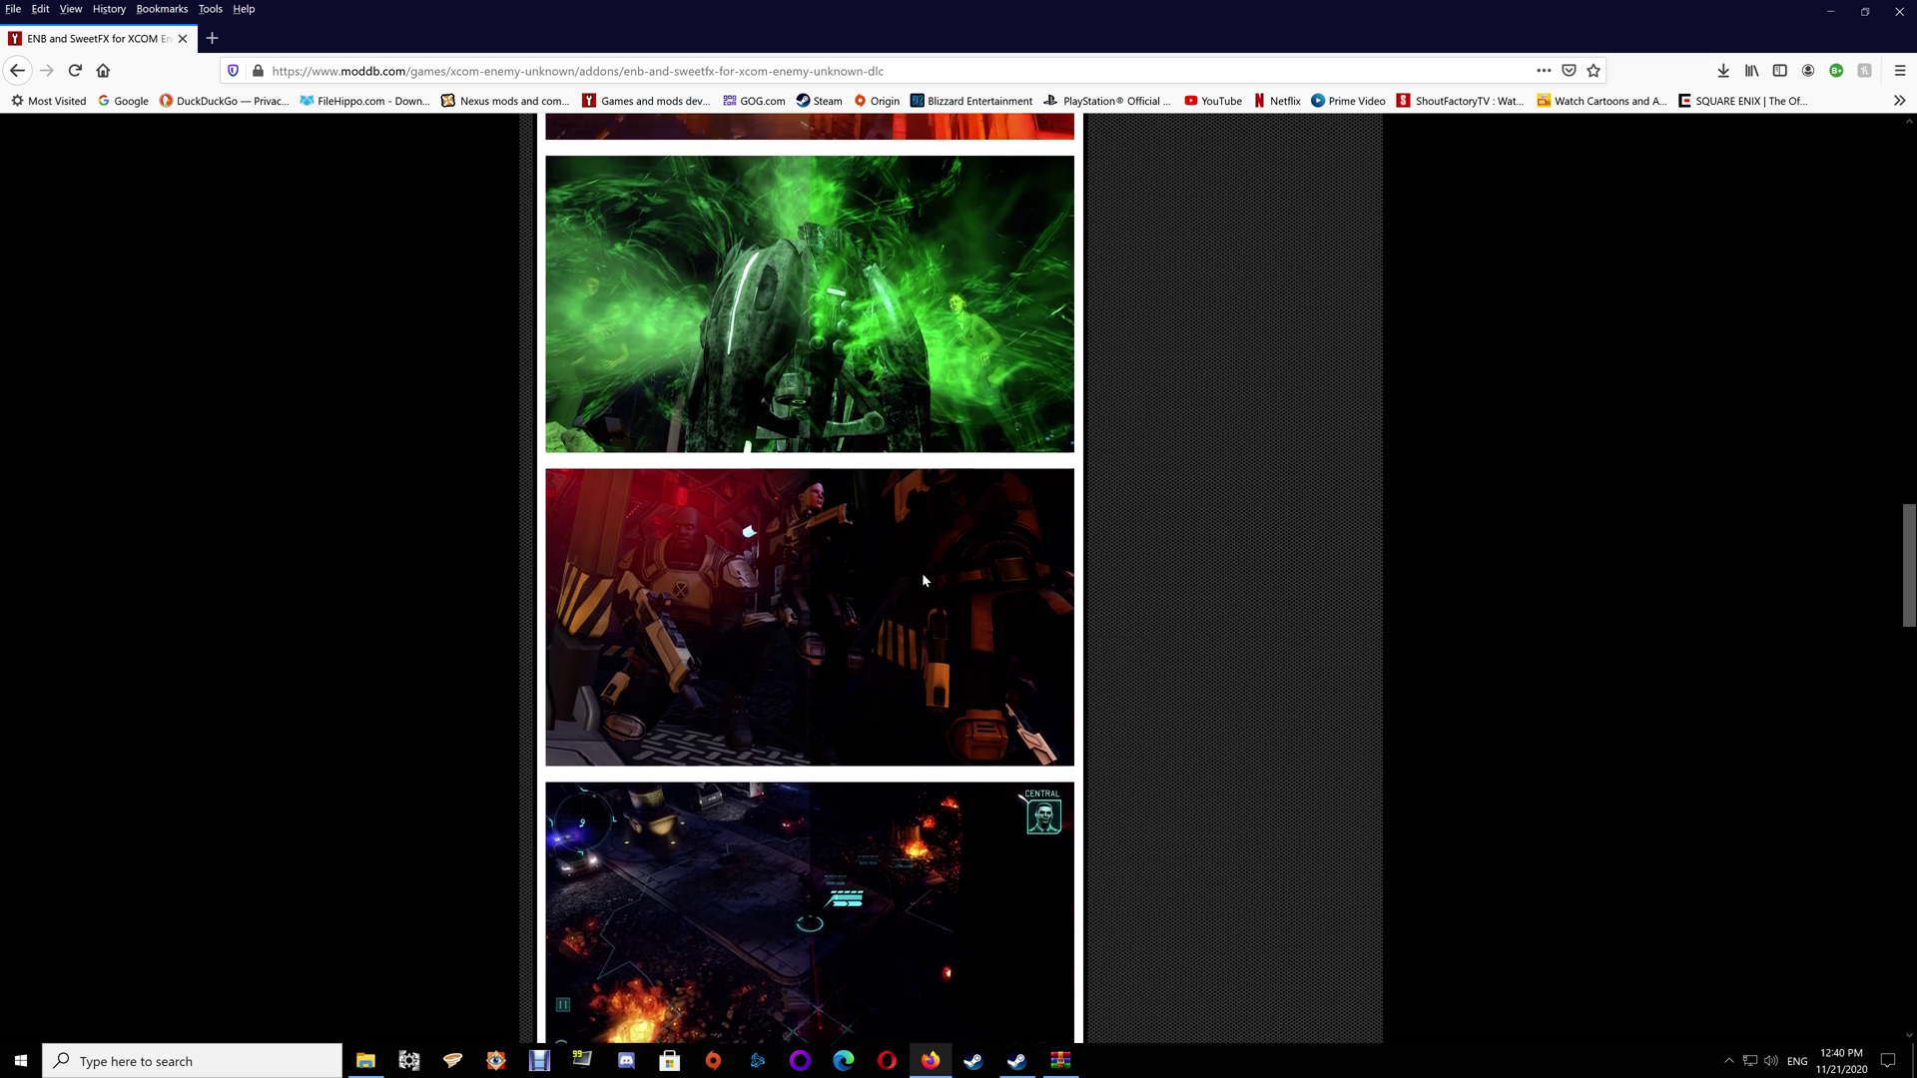
scroll(922, 579, "down", 5)
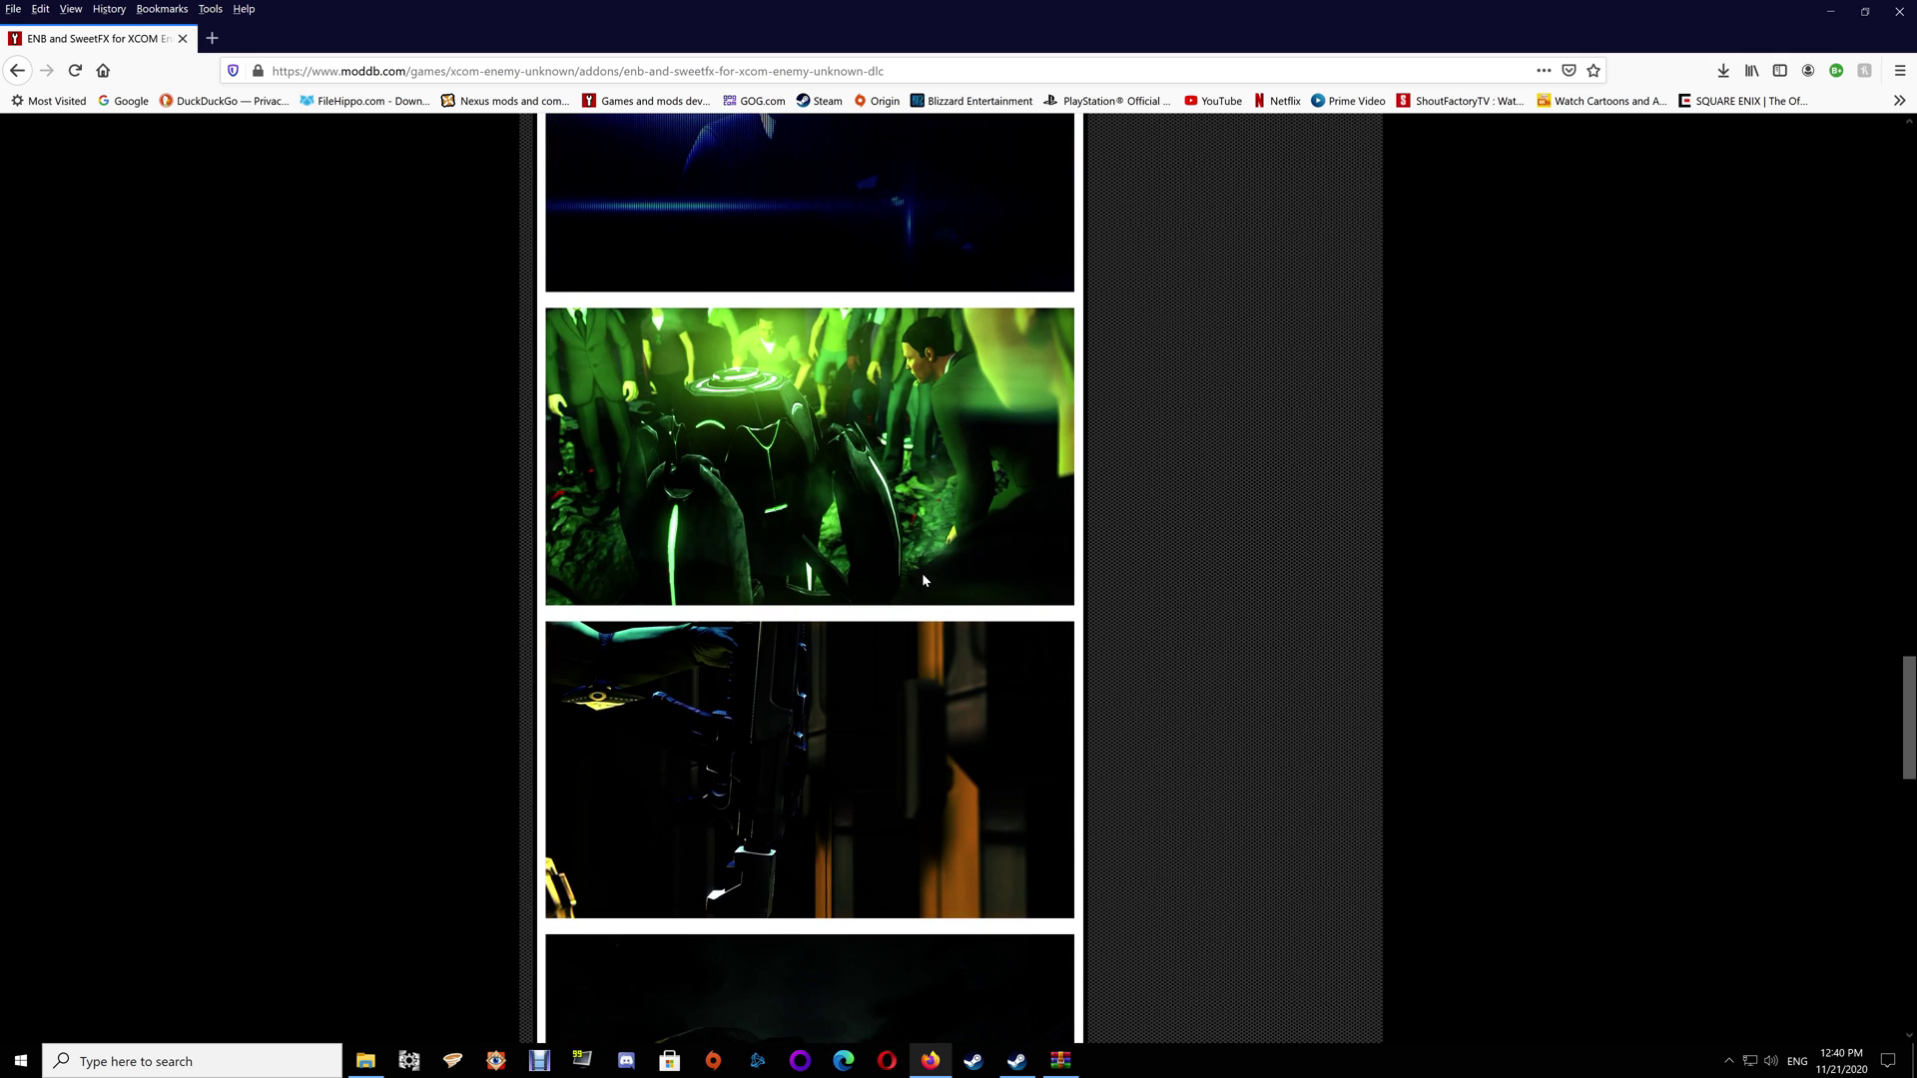
scroll(922, 579, "up", 15)
scroll(923, 580, "up", 15)
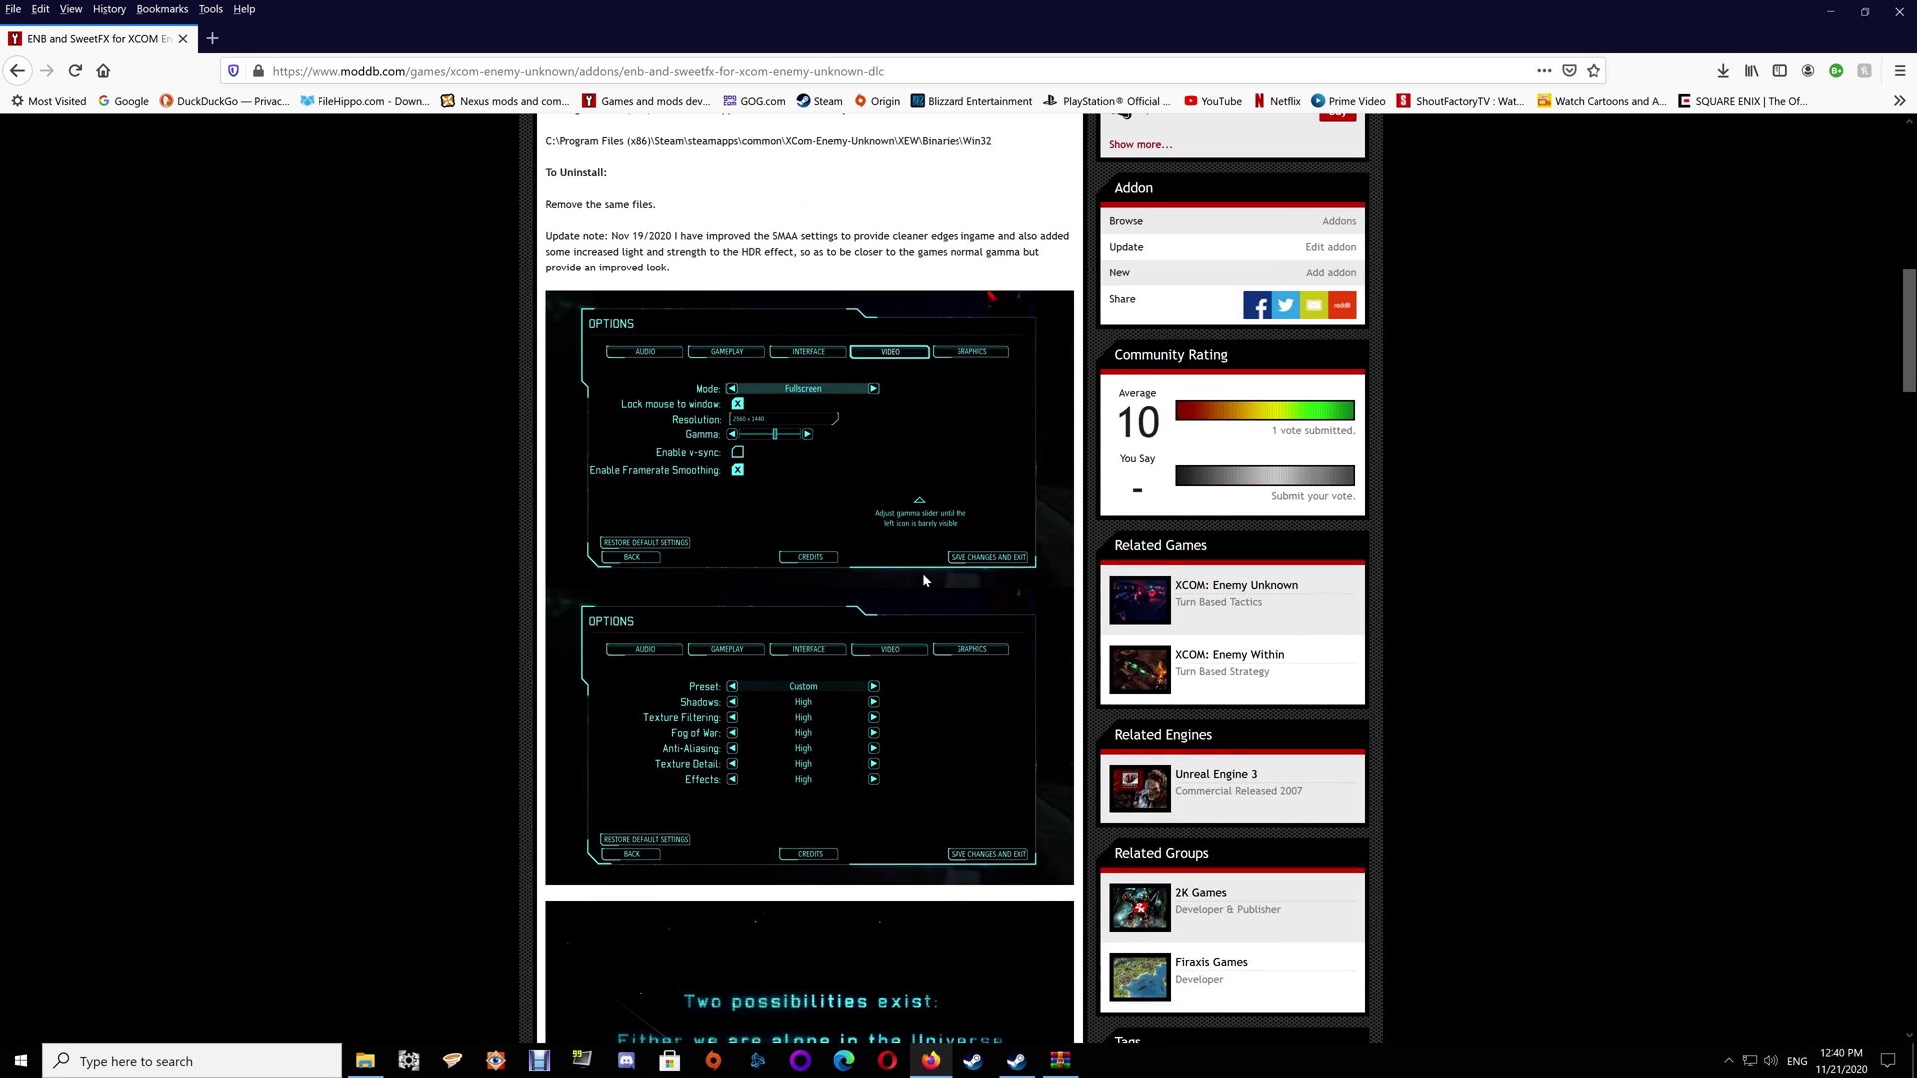
scroll(923, 579, "up", 2)
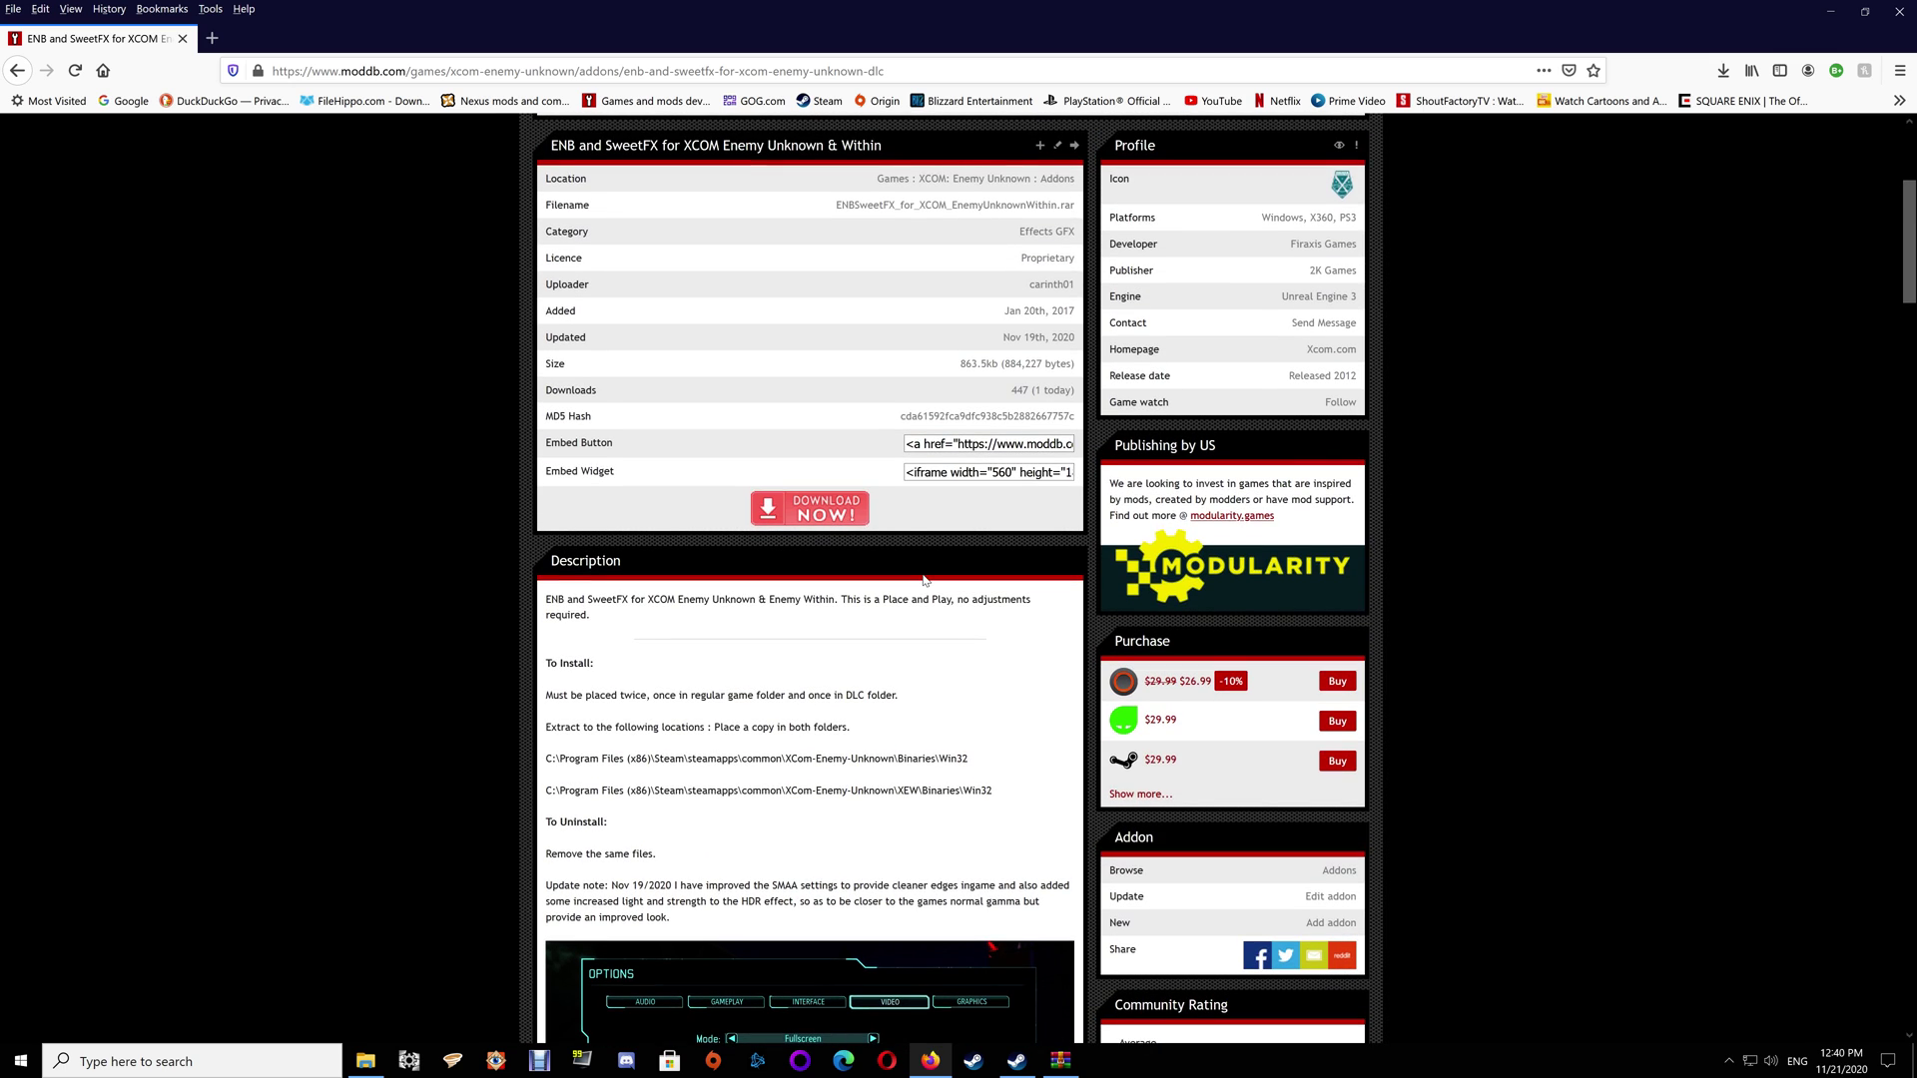
scroll(924, 579, "up", 4)
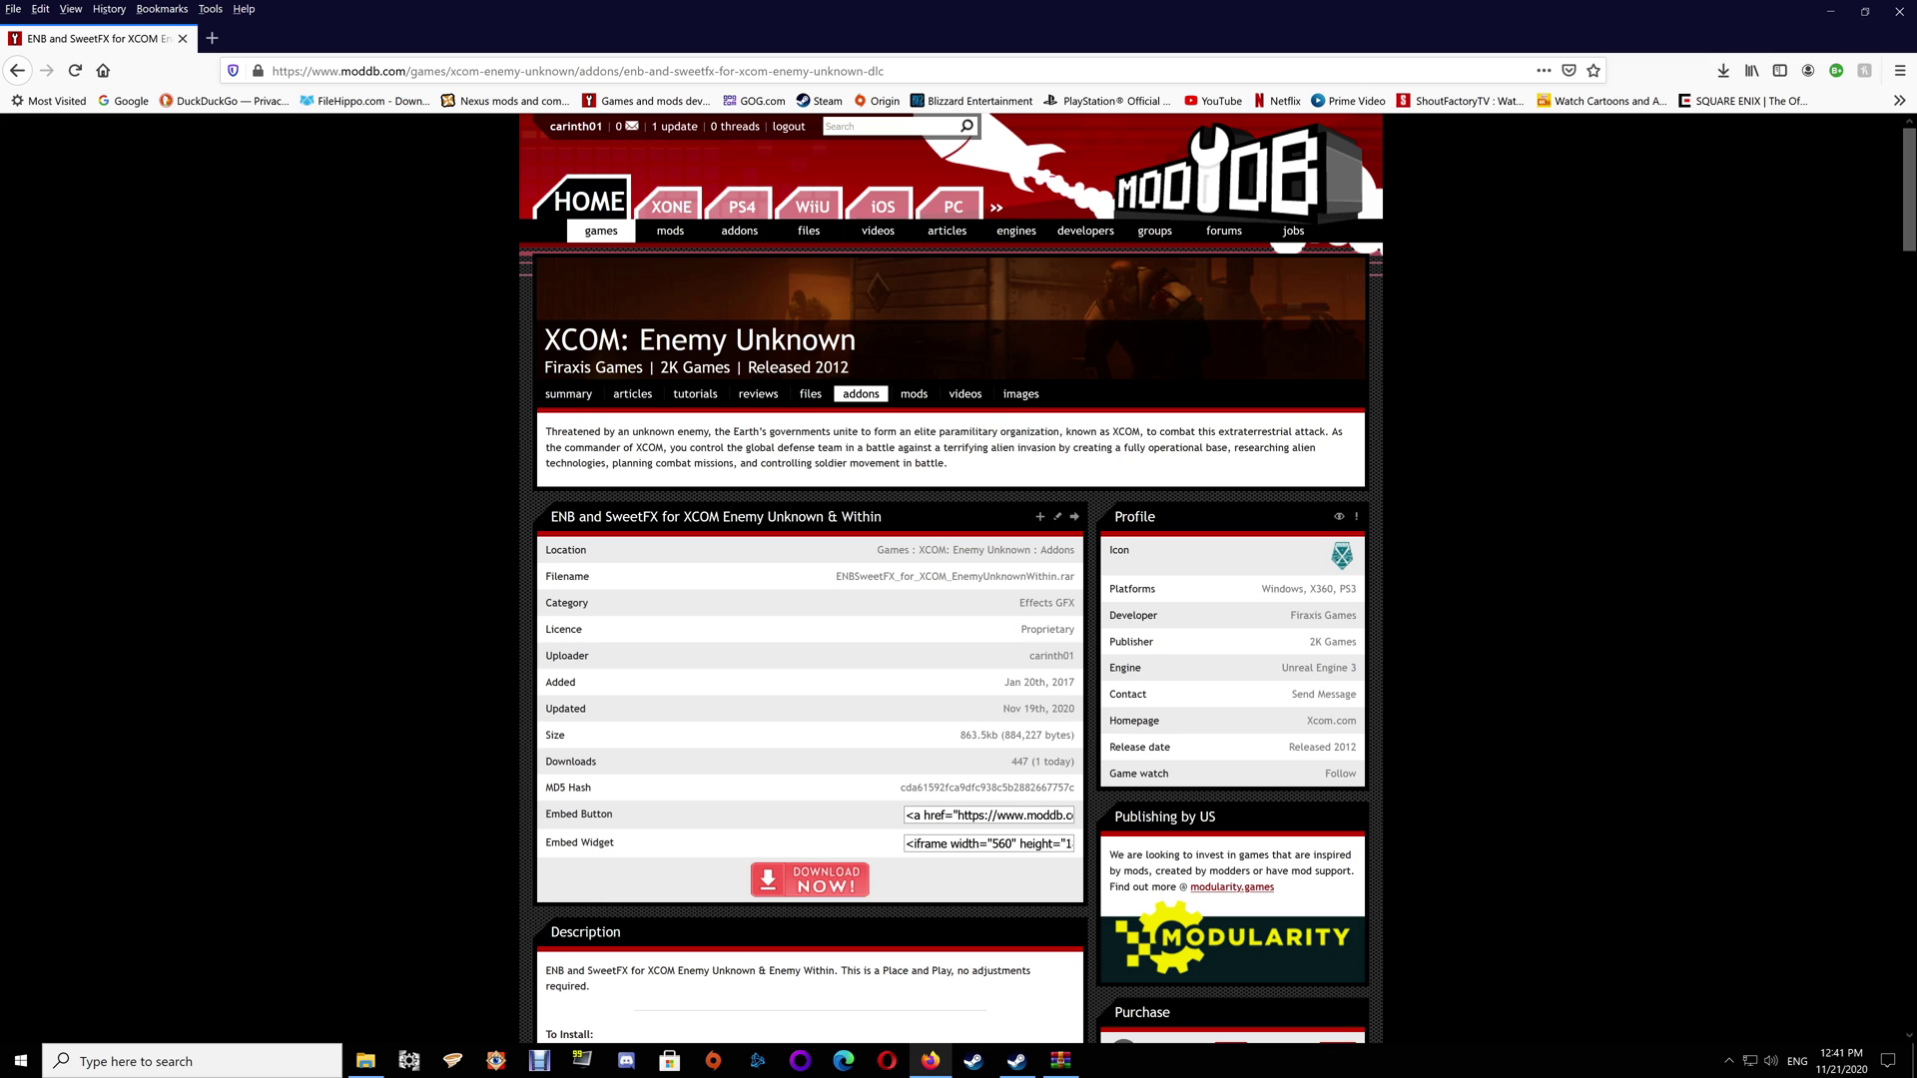
Read the addon's installation instructions, then its Additional Setup, Mod Information and Trouble Shooting sections
scroll(950, 579, "down", 5)
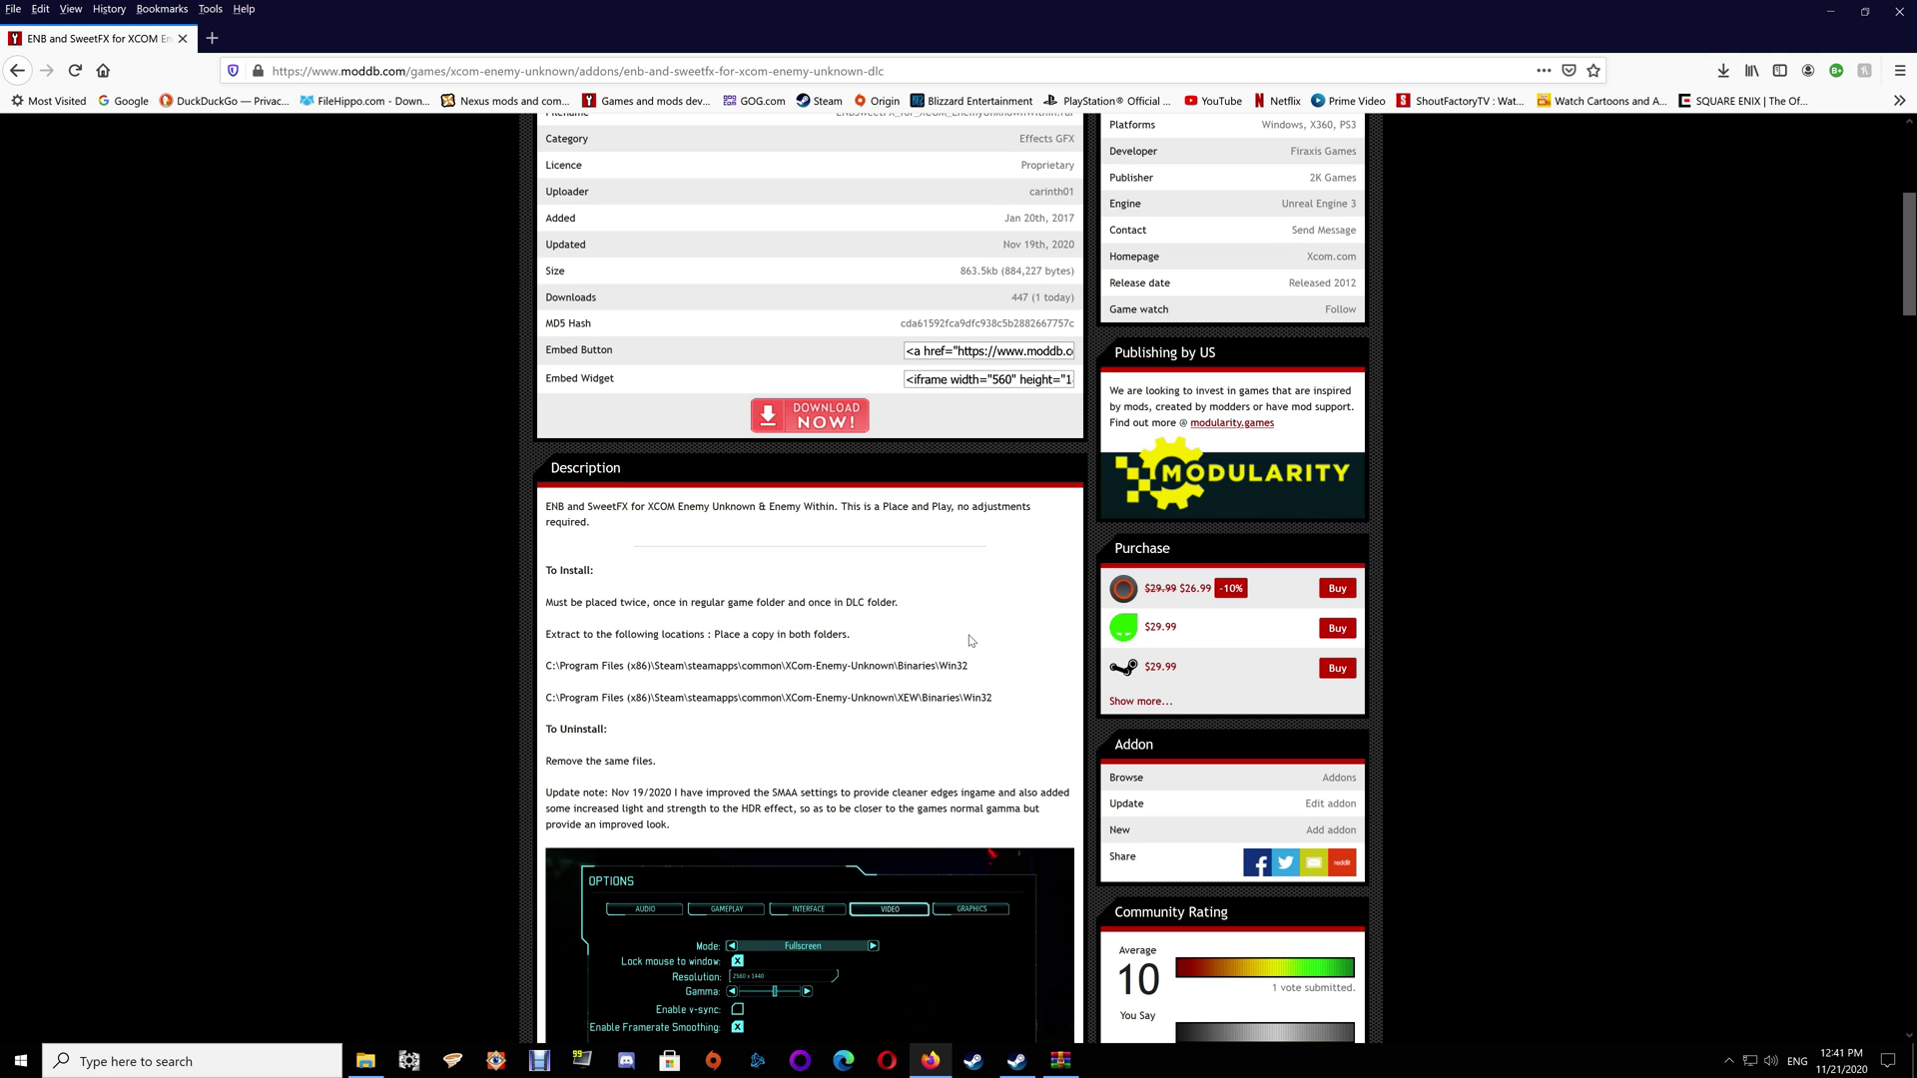
scroll(969, 640, "down", 5)
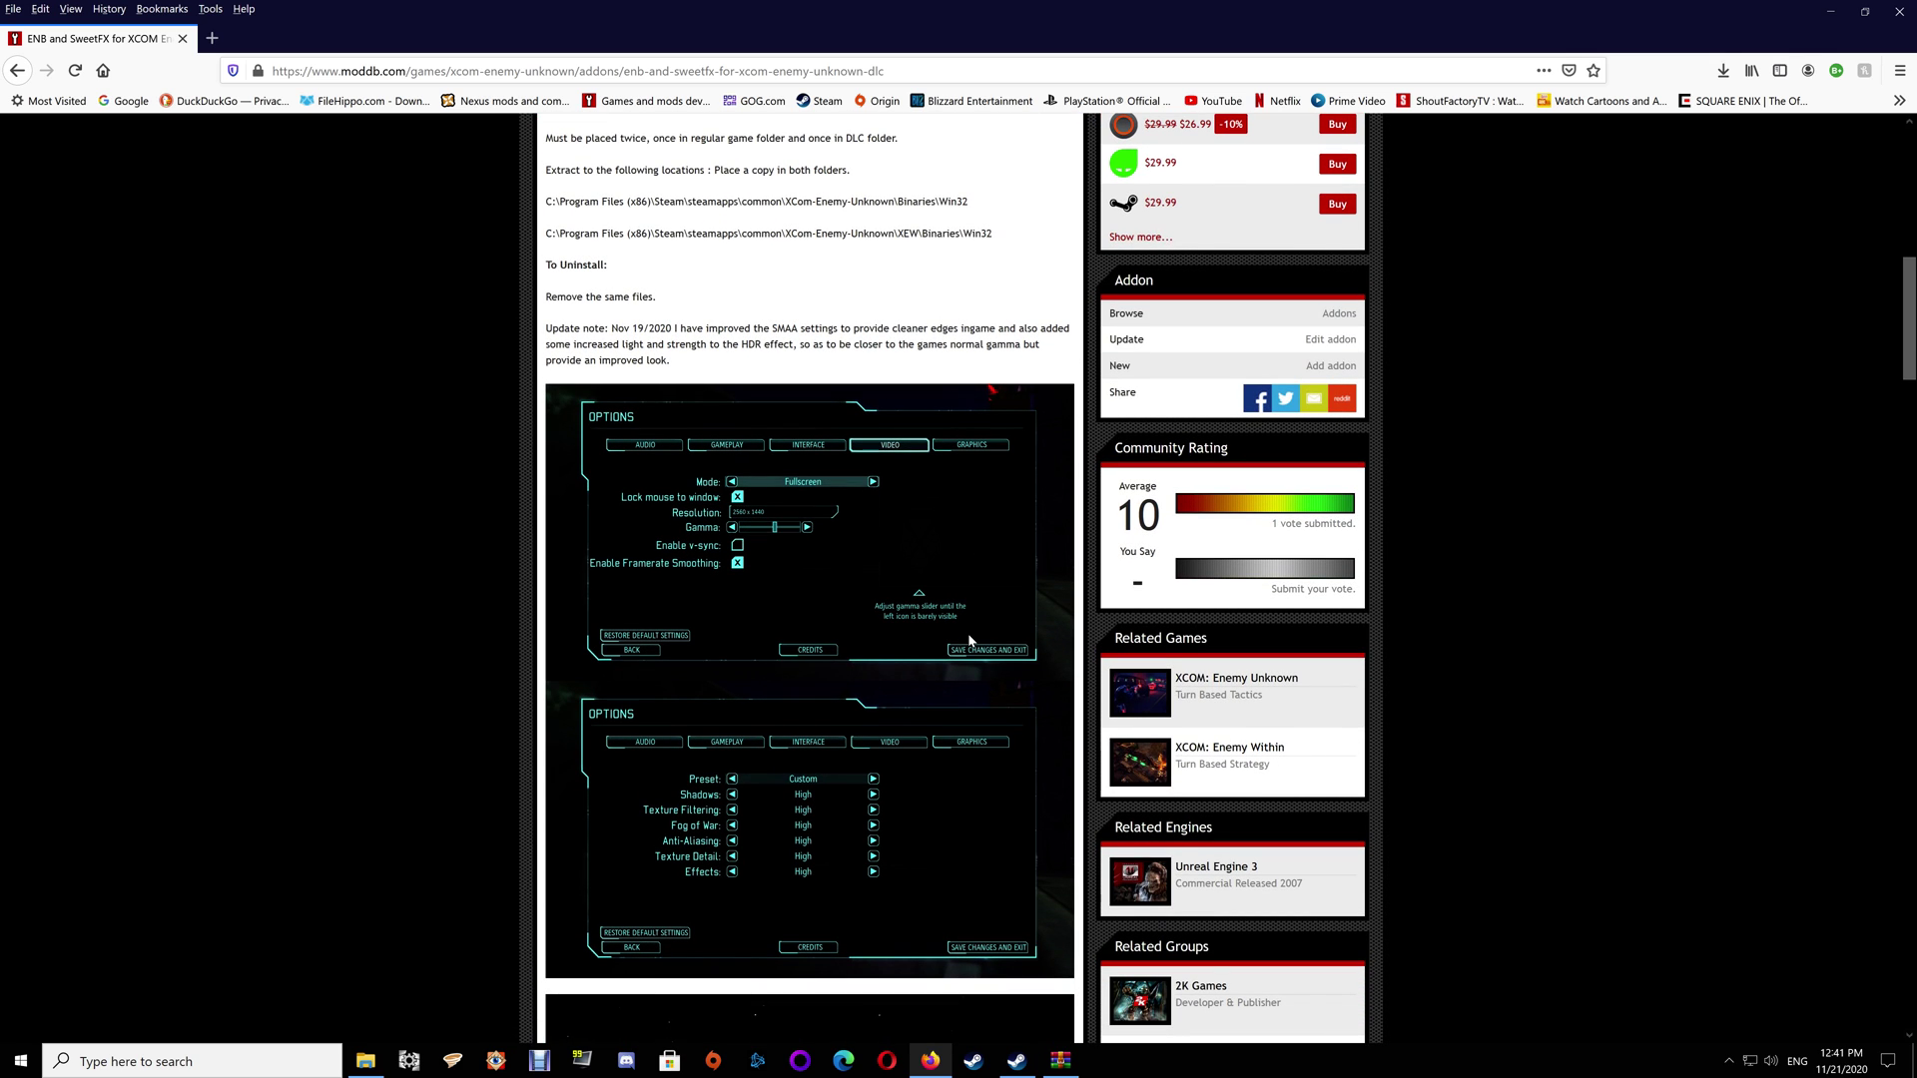
scroll(968, 639, "down", 18)
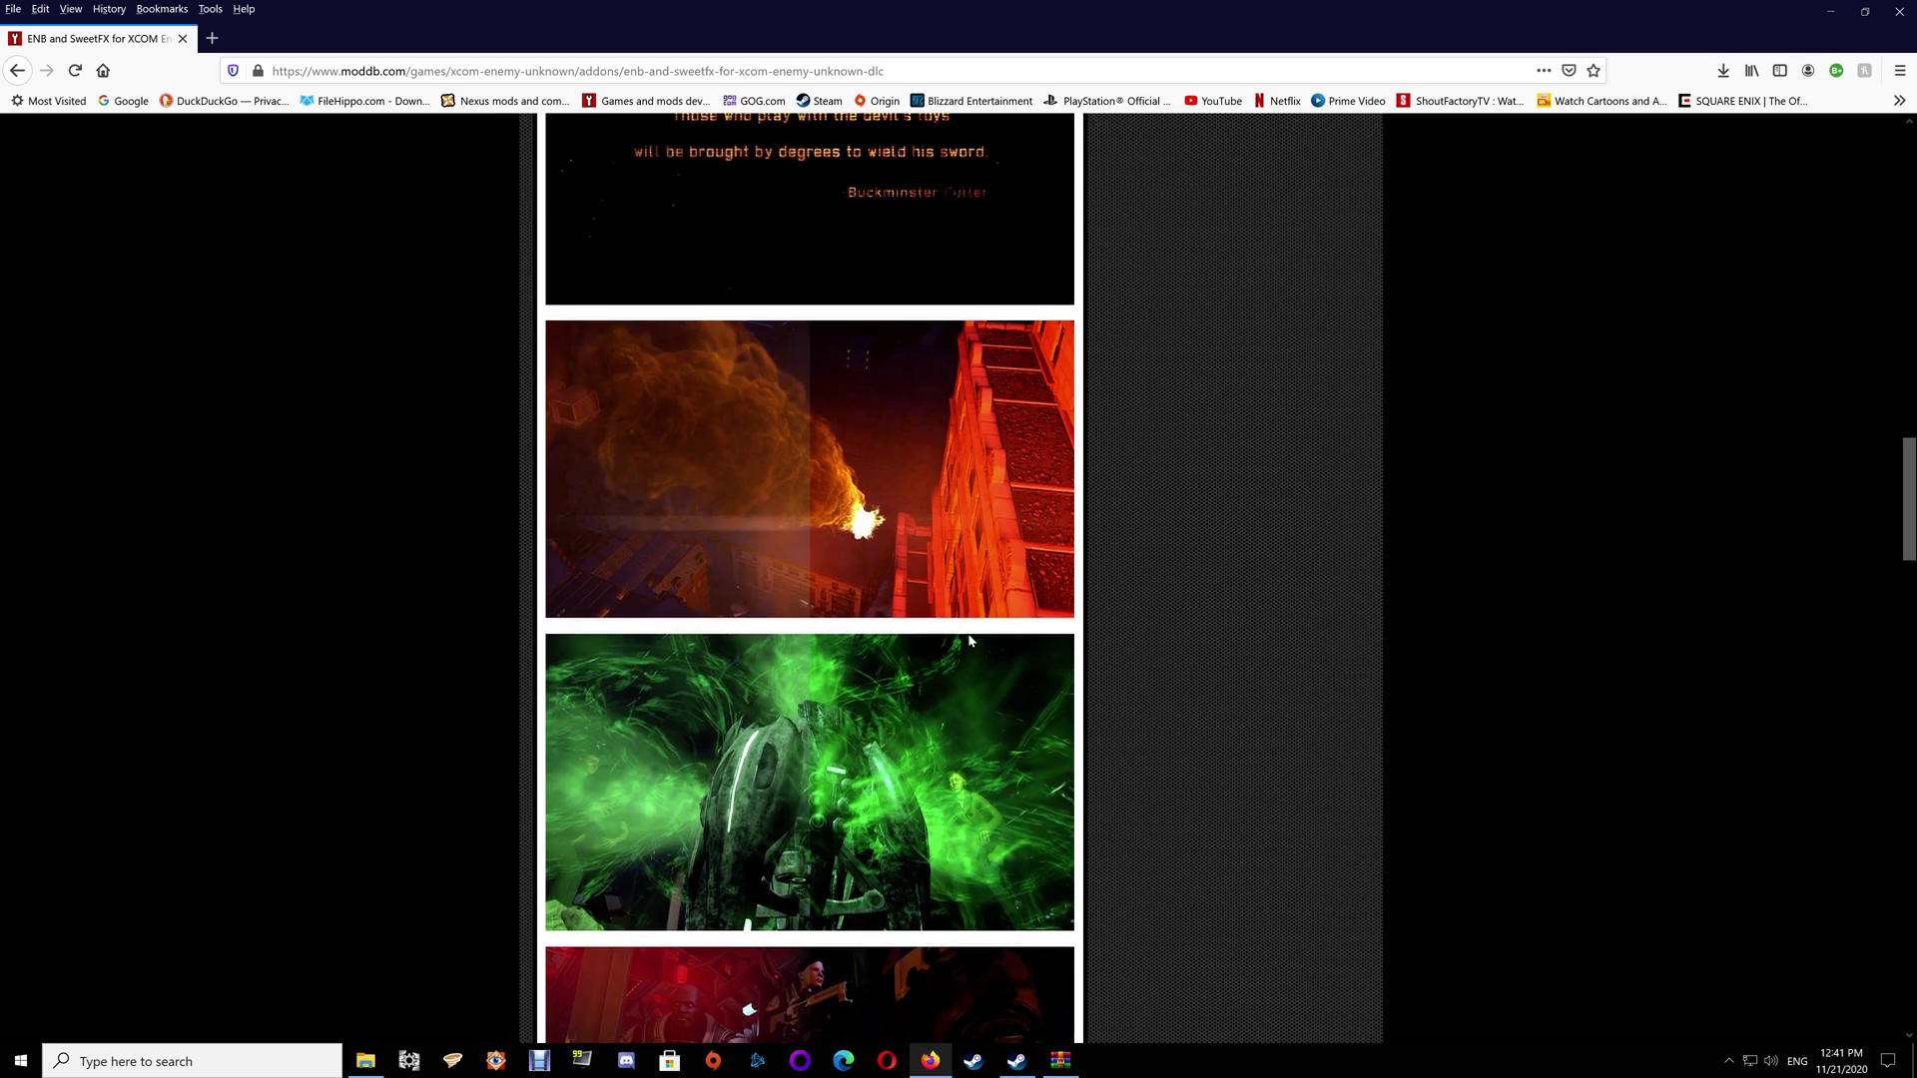
scroll(969, 640, "down", 20)
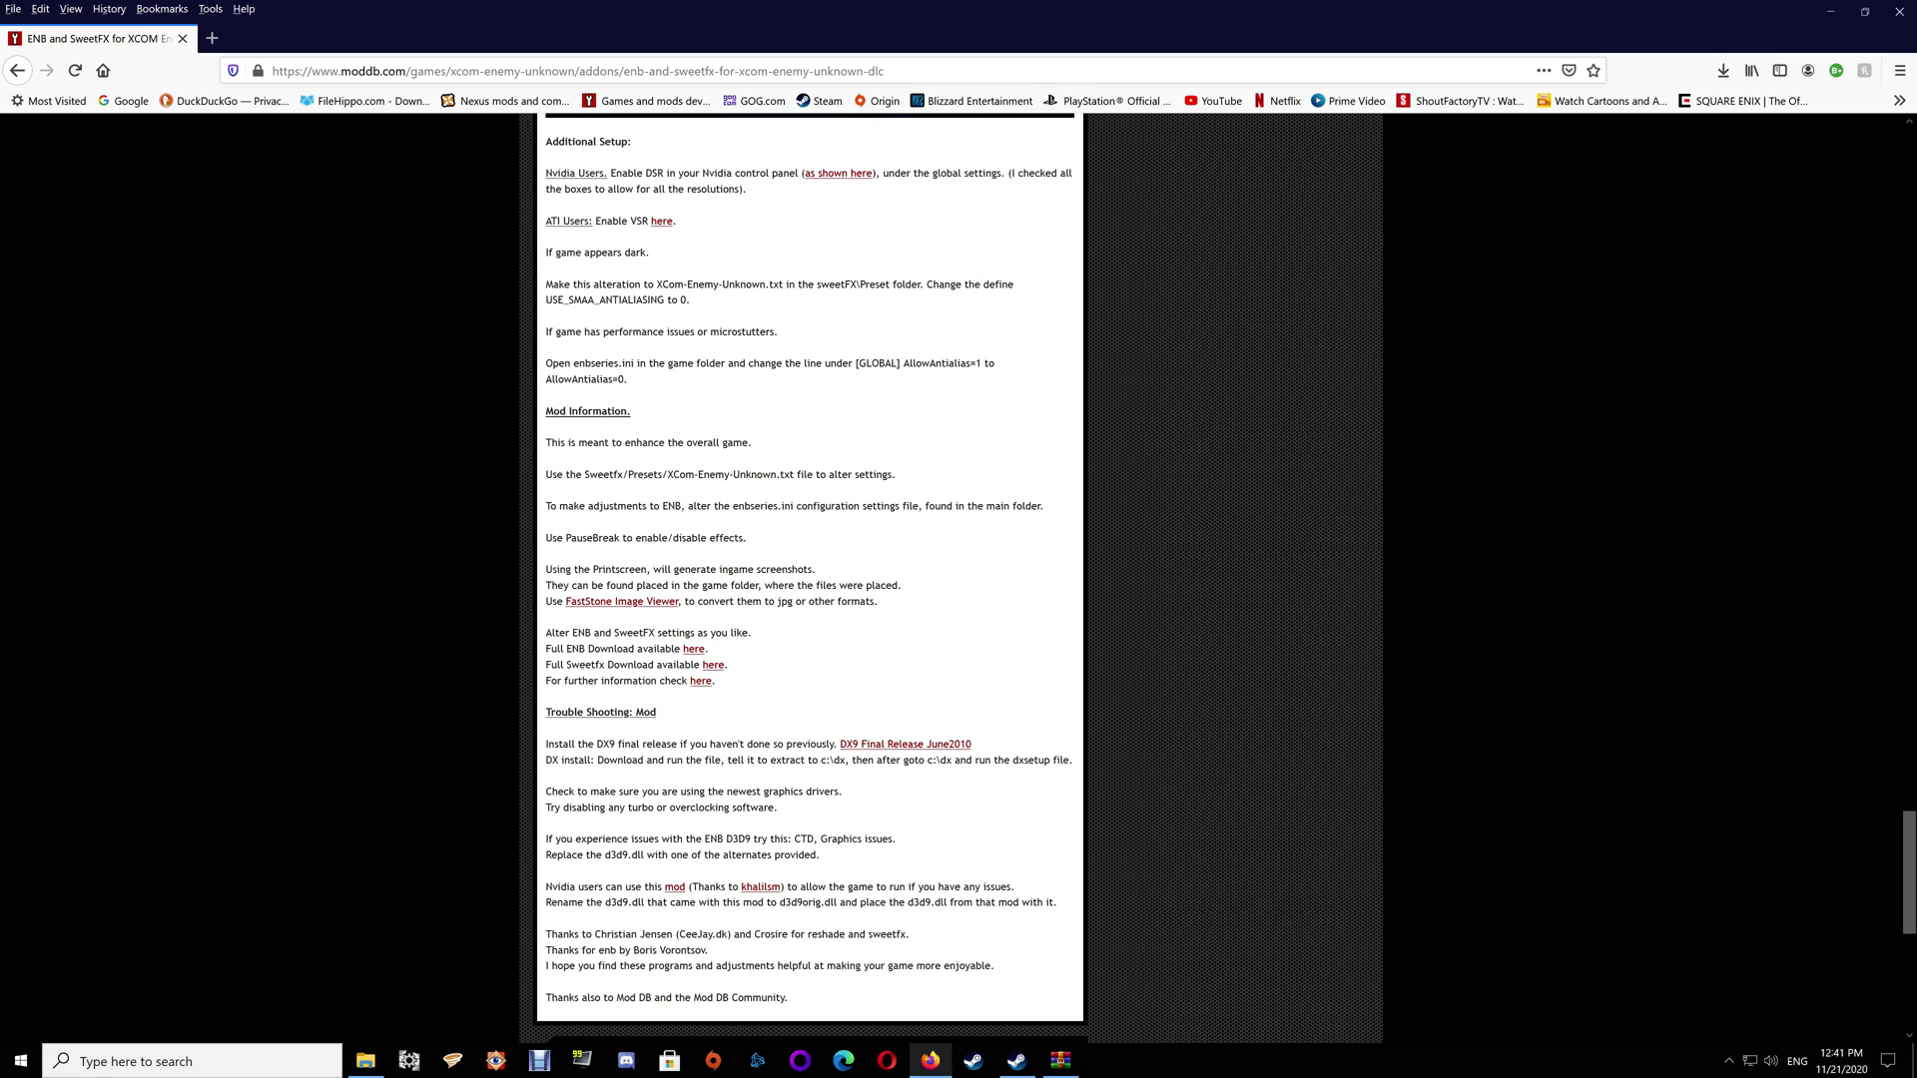
Switch to File Explorer, copy the alternate d3d9.dll from the altd3d9\bp folder, and return to the Win32 folder
mouse_move(1006, 1072)
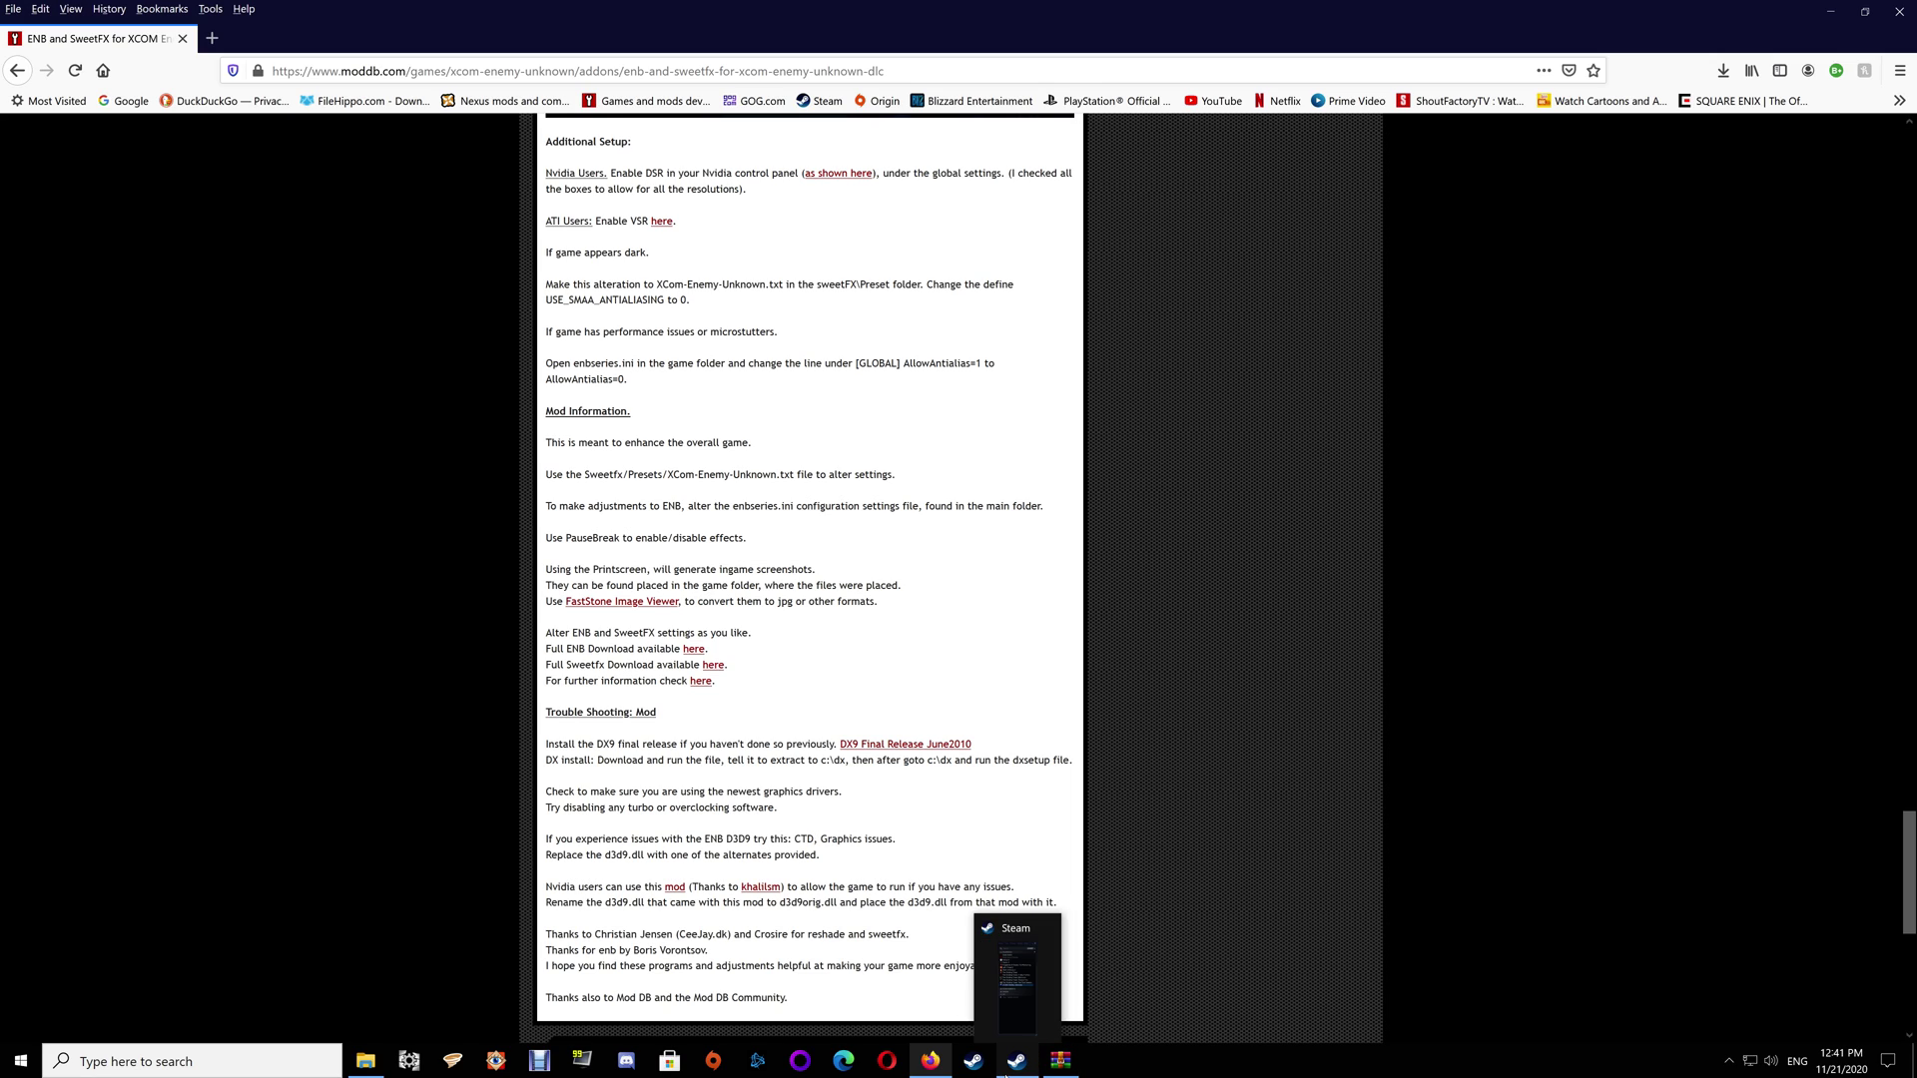
left_click(366, 988)
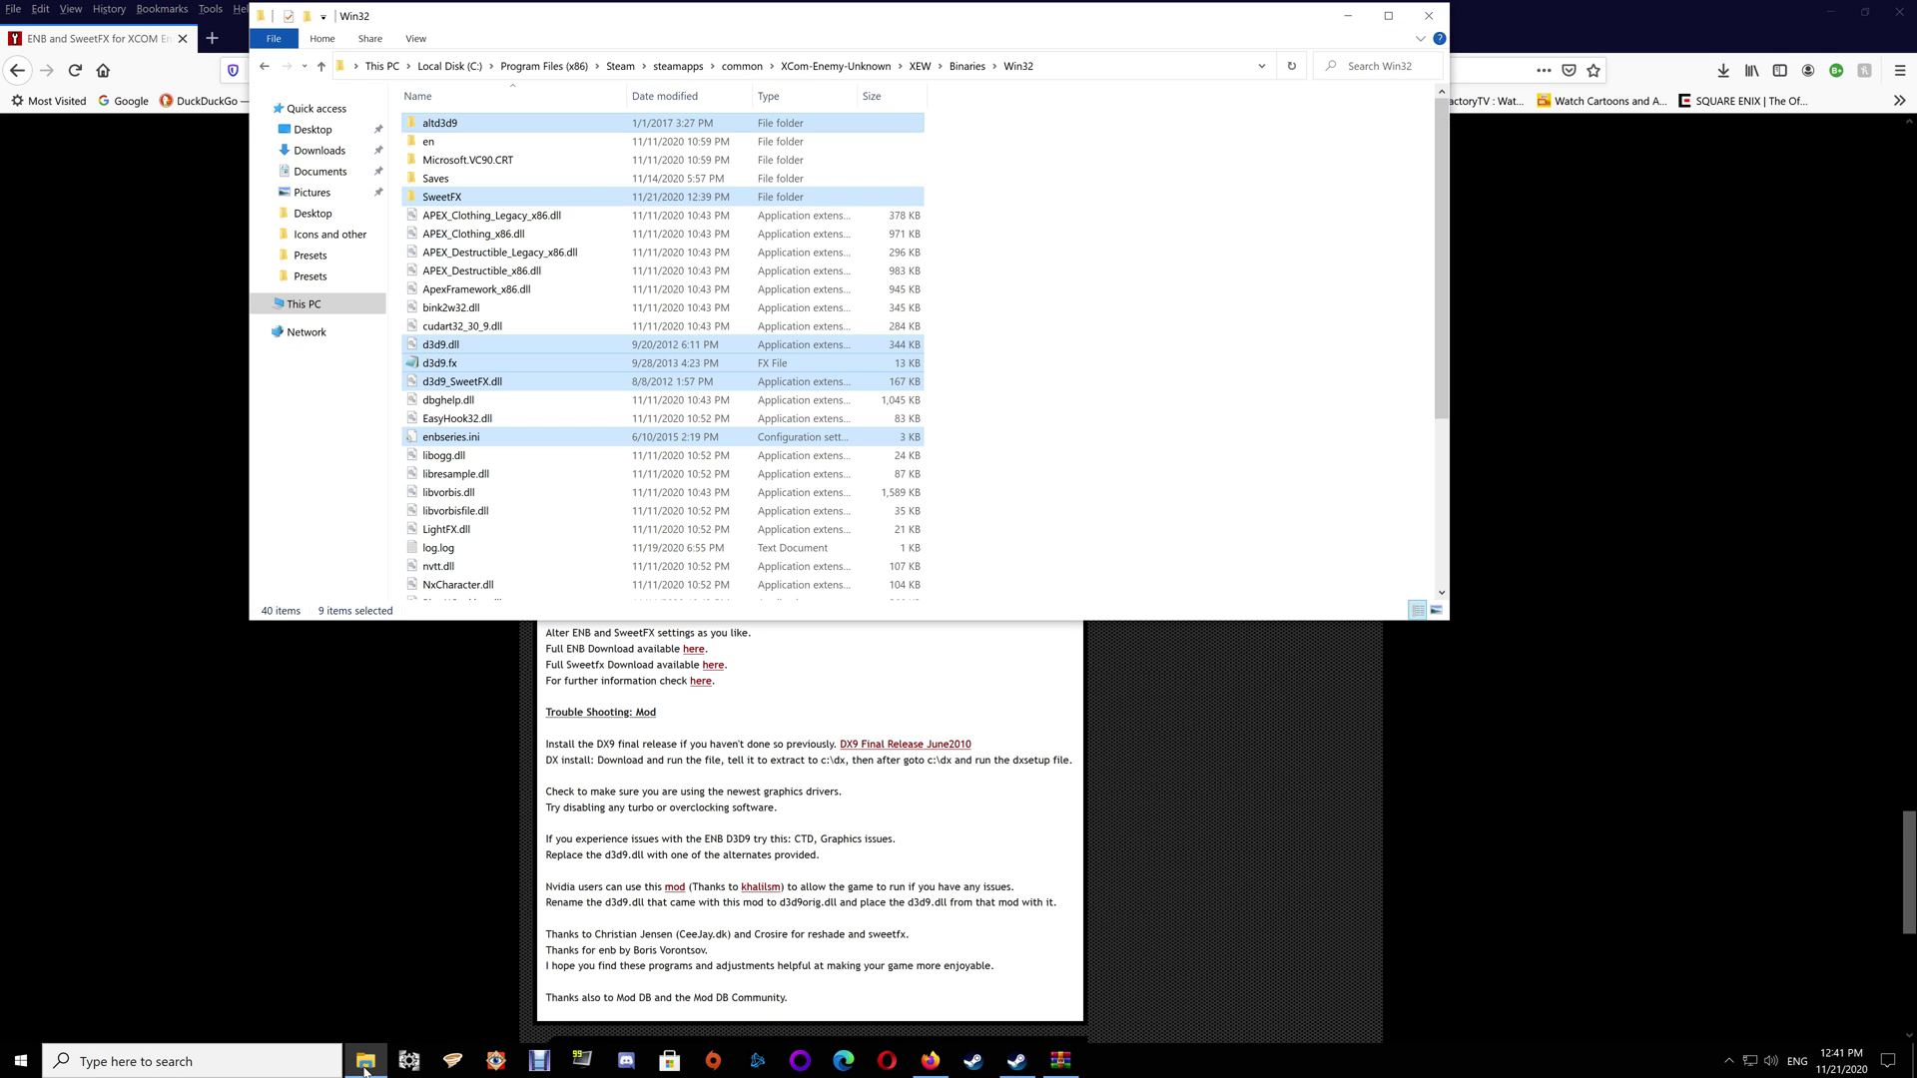
double_click(438, 126)
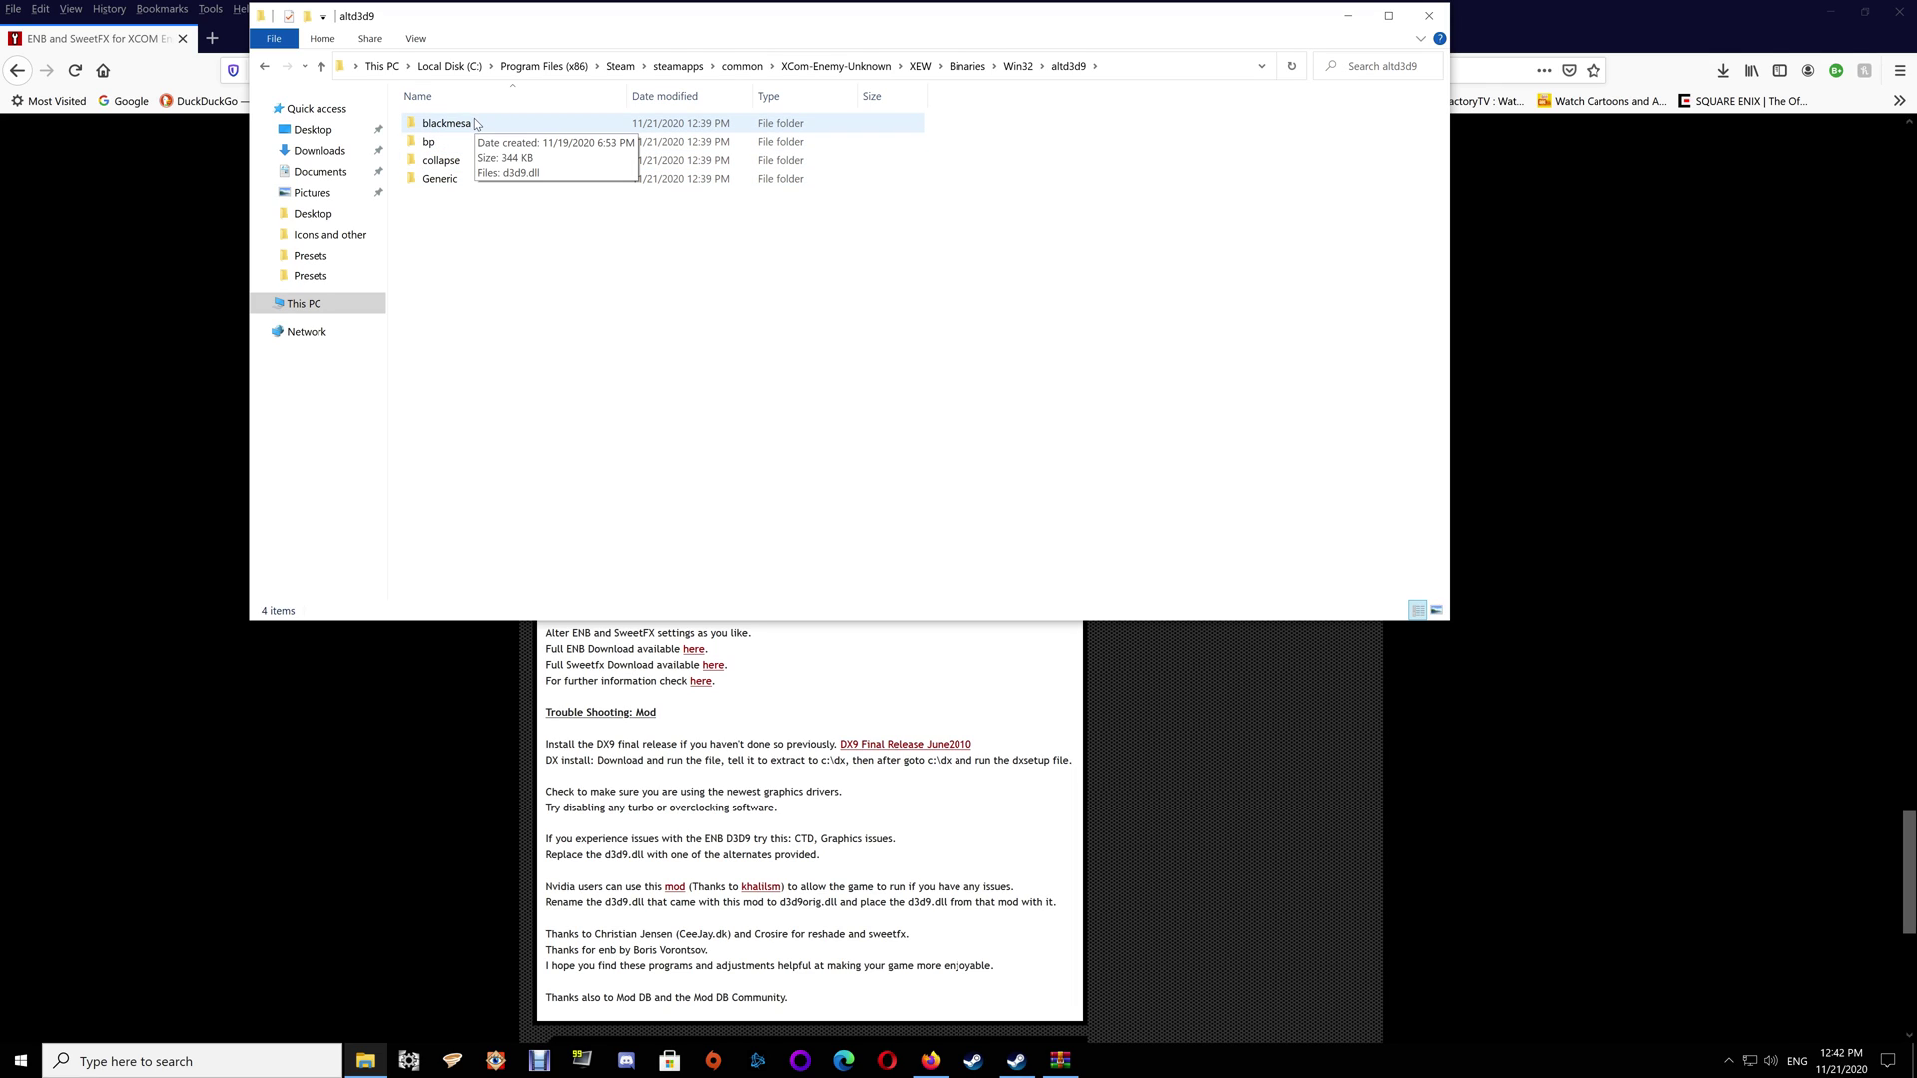
double_click(421, 141)
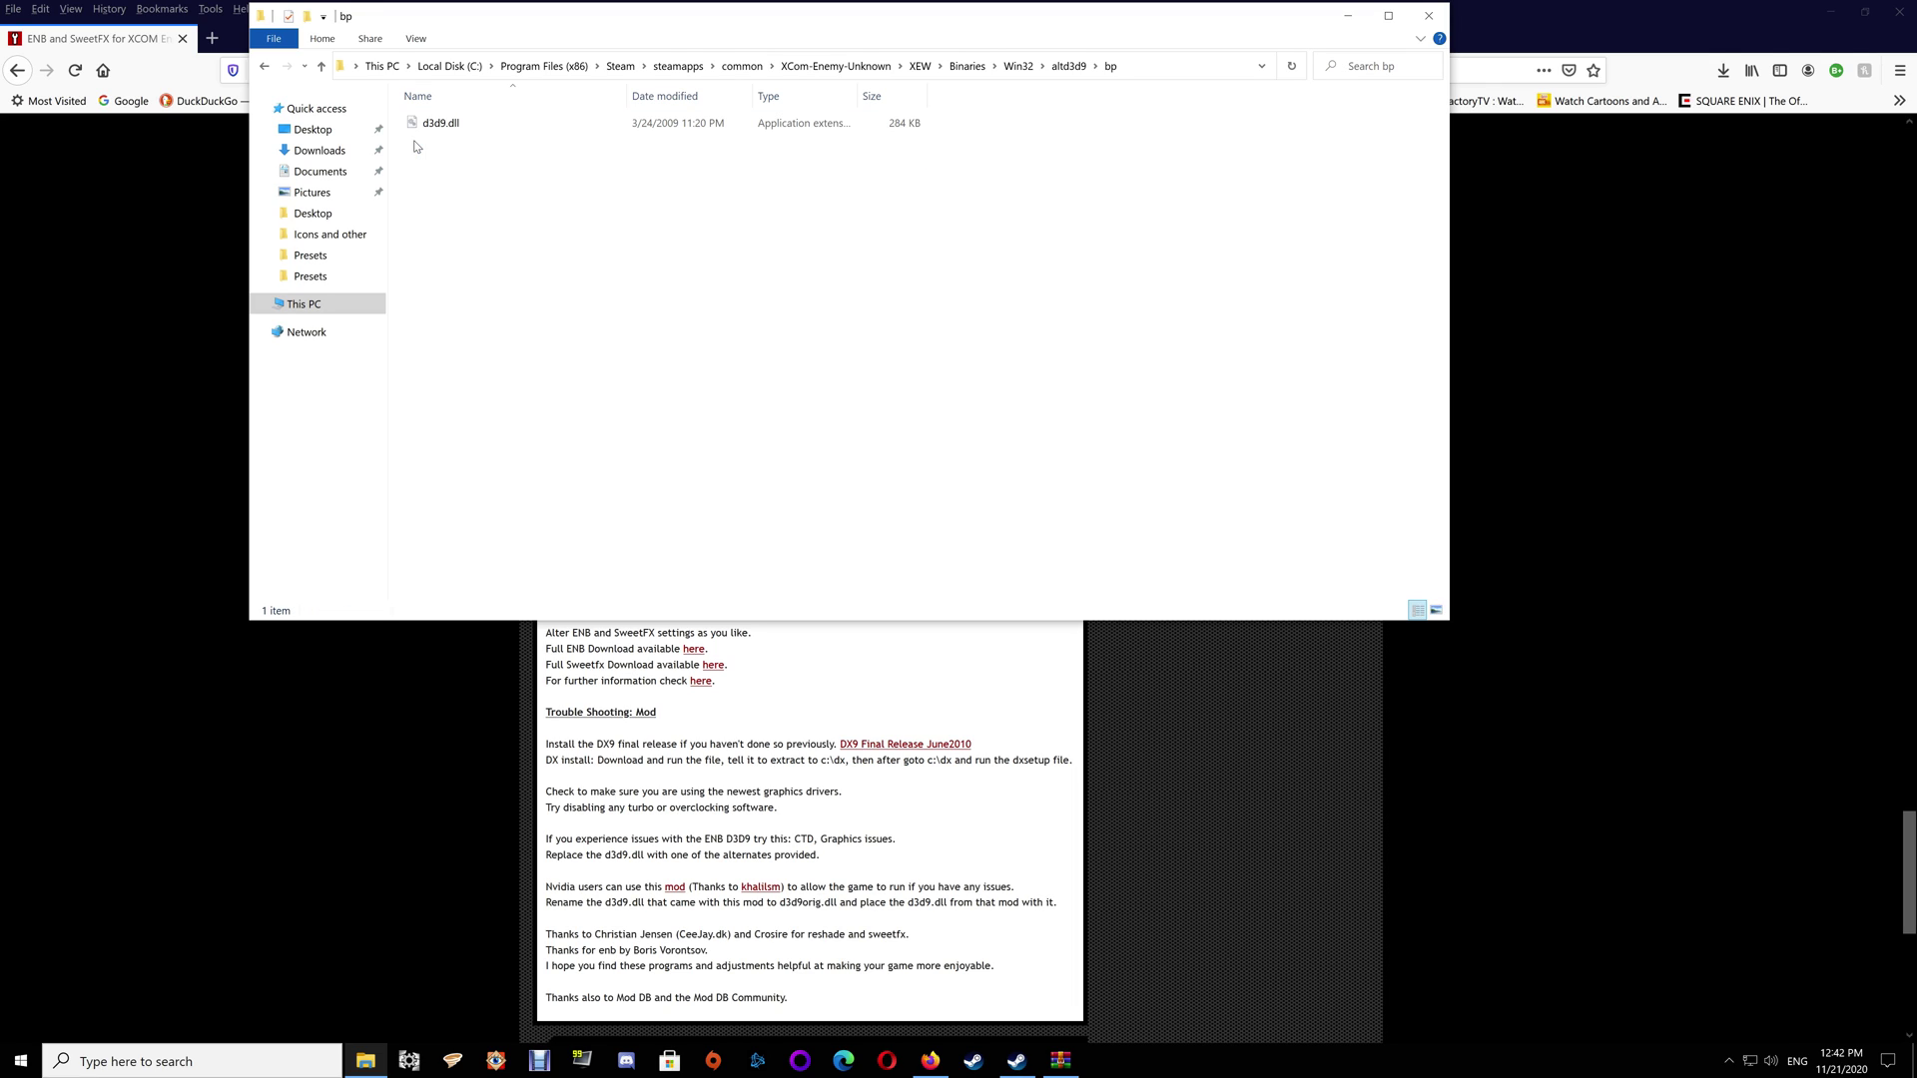
left_click(439, 128)
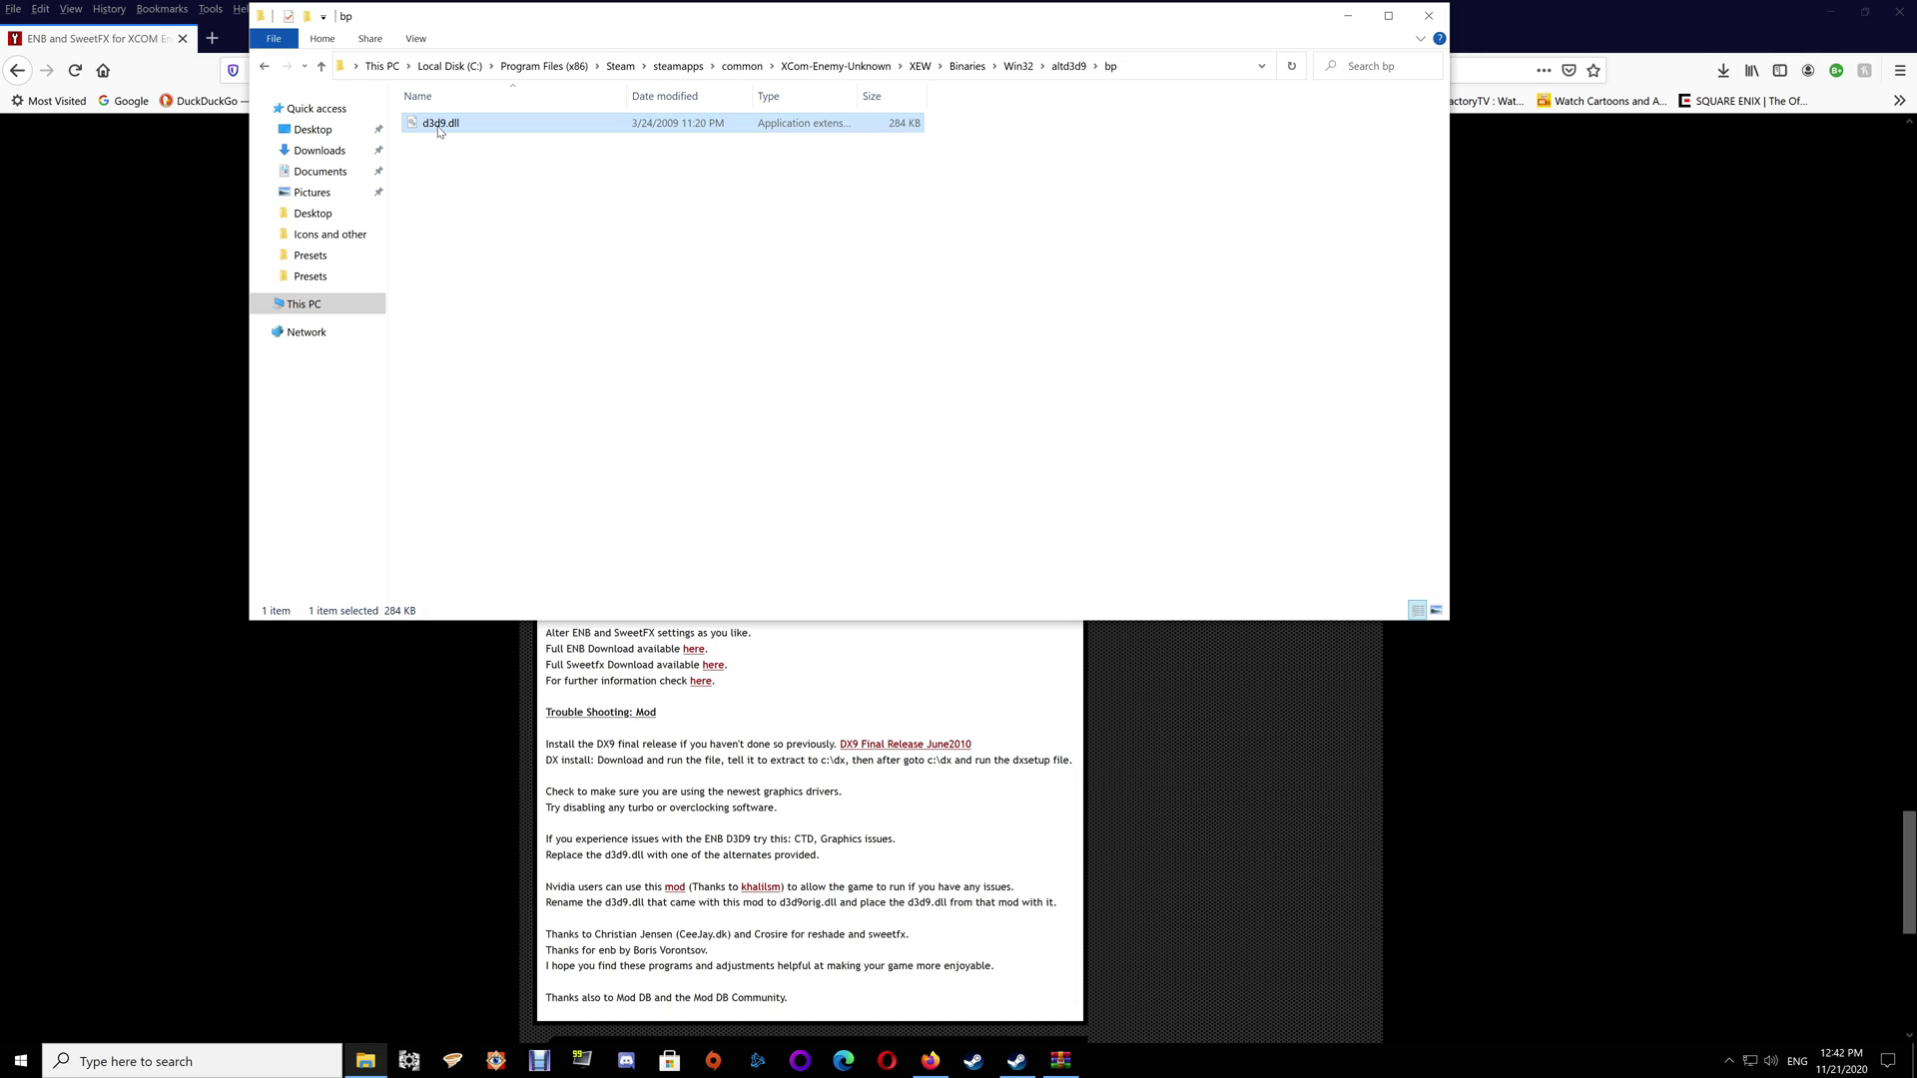
right_click(439, 128)
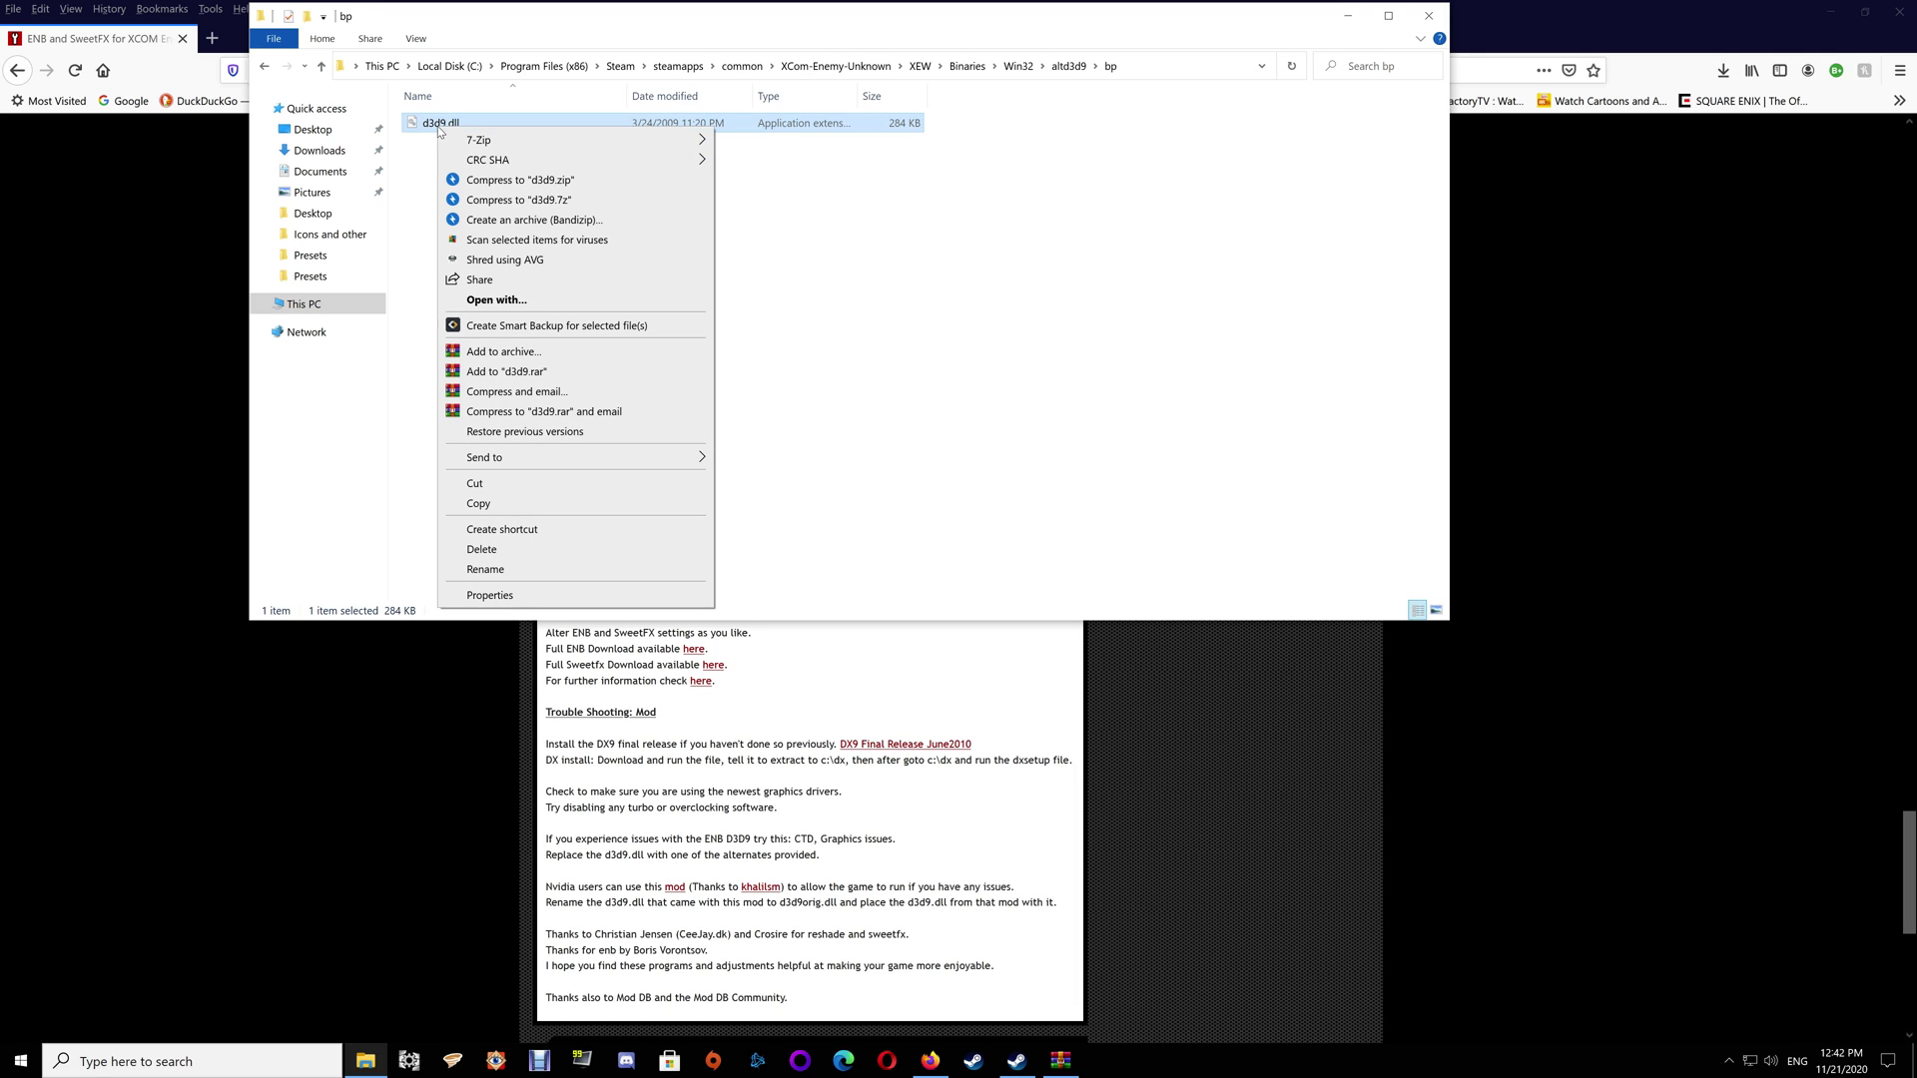
left_click(516, 505)
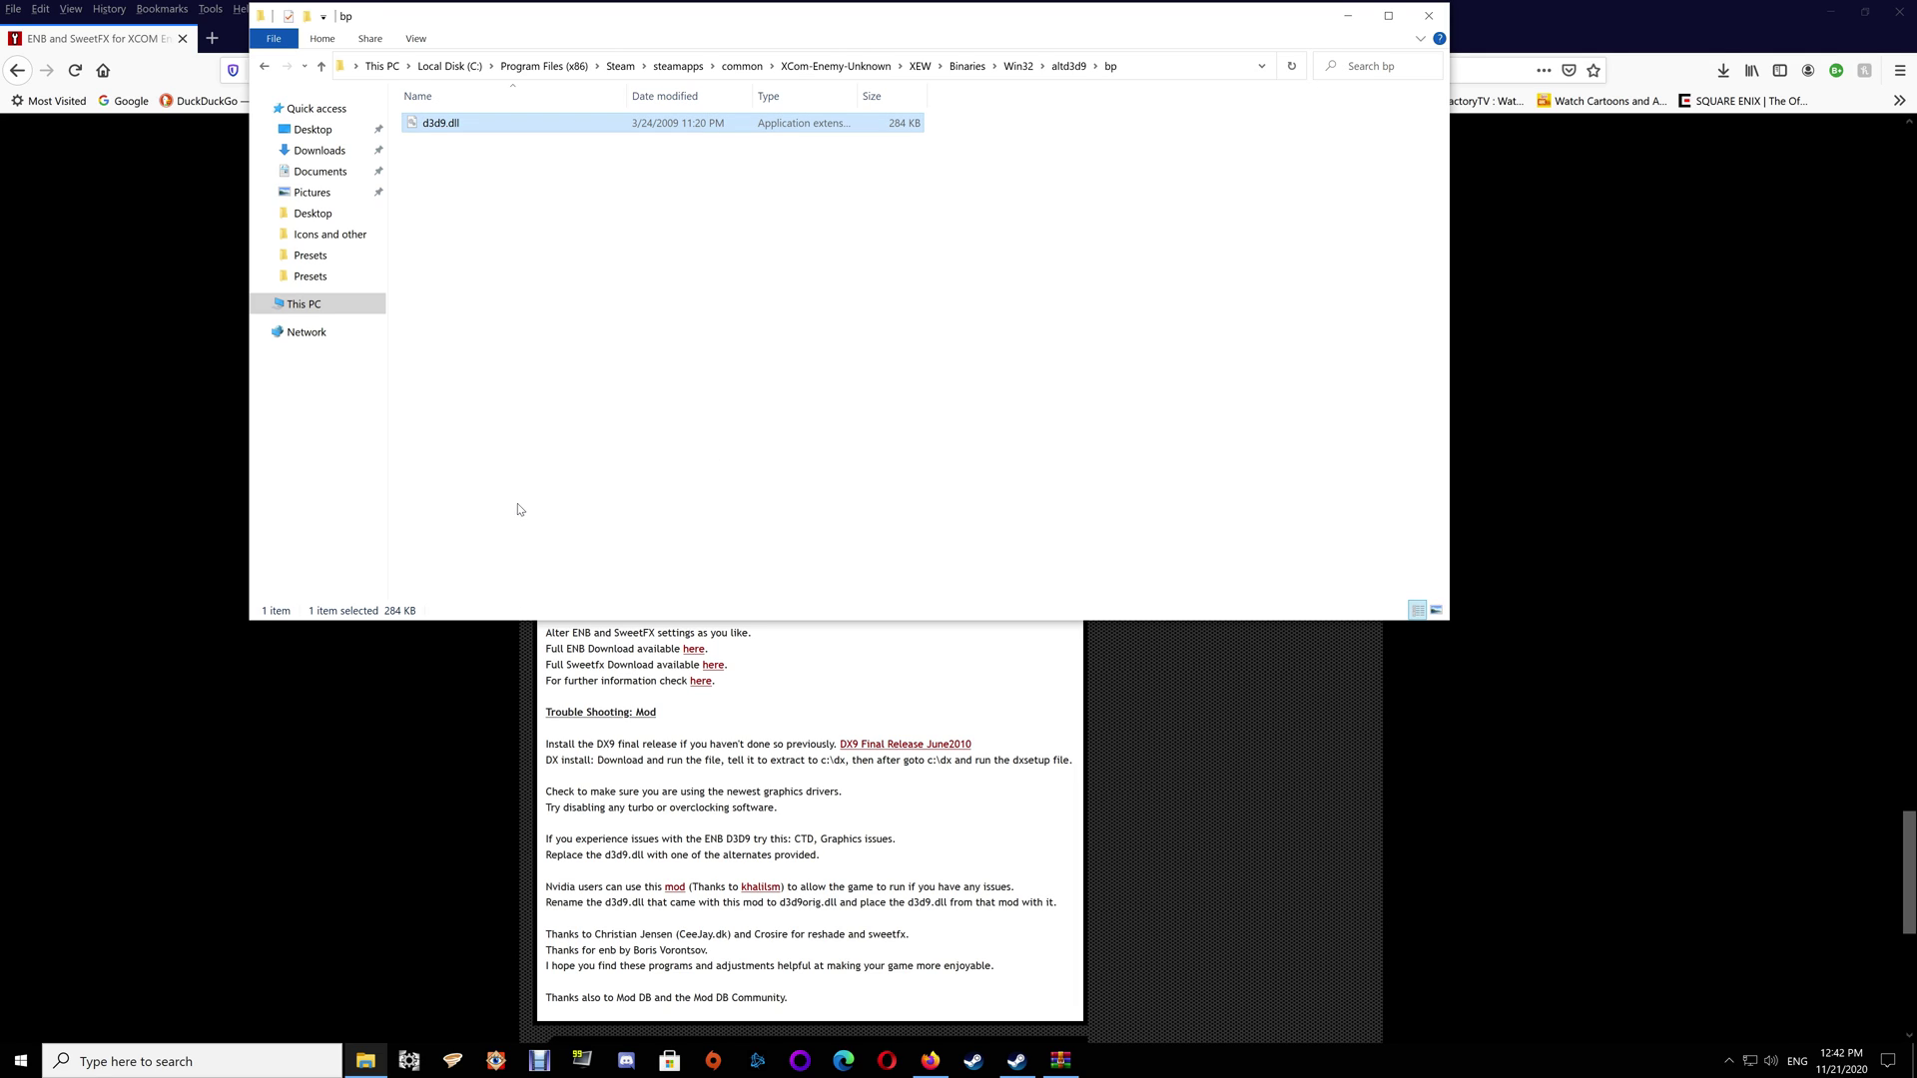
left_click(268, 69)
left_click(267, 72)
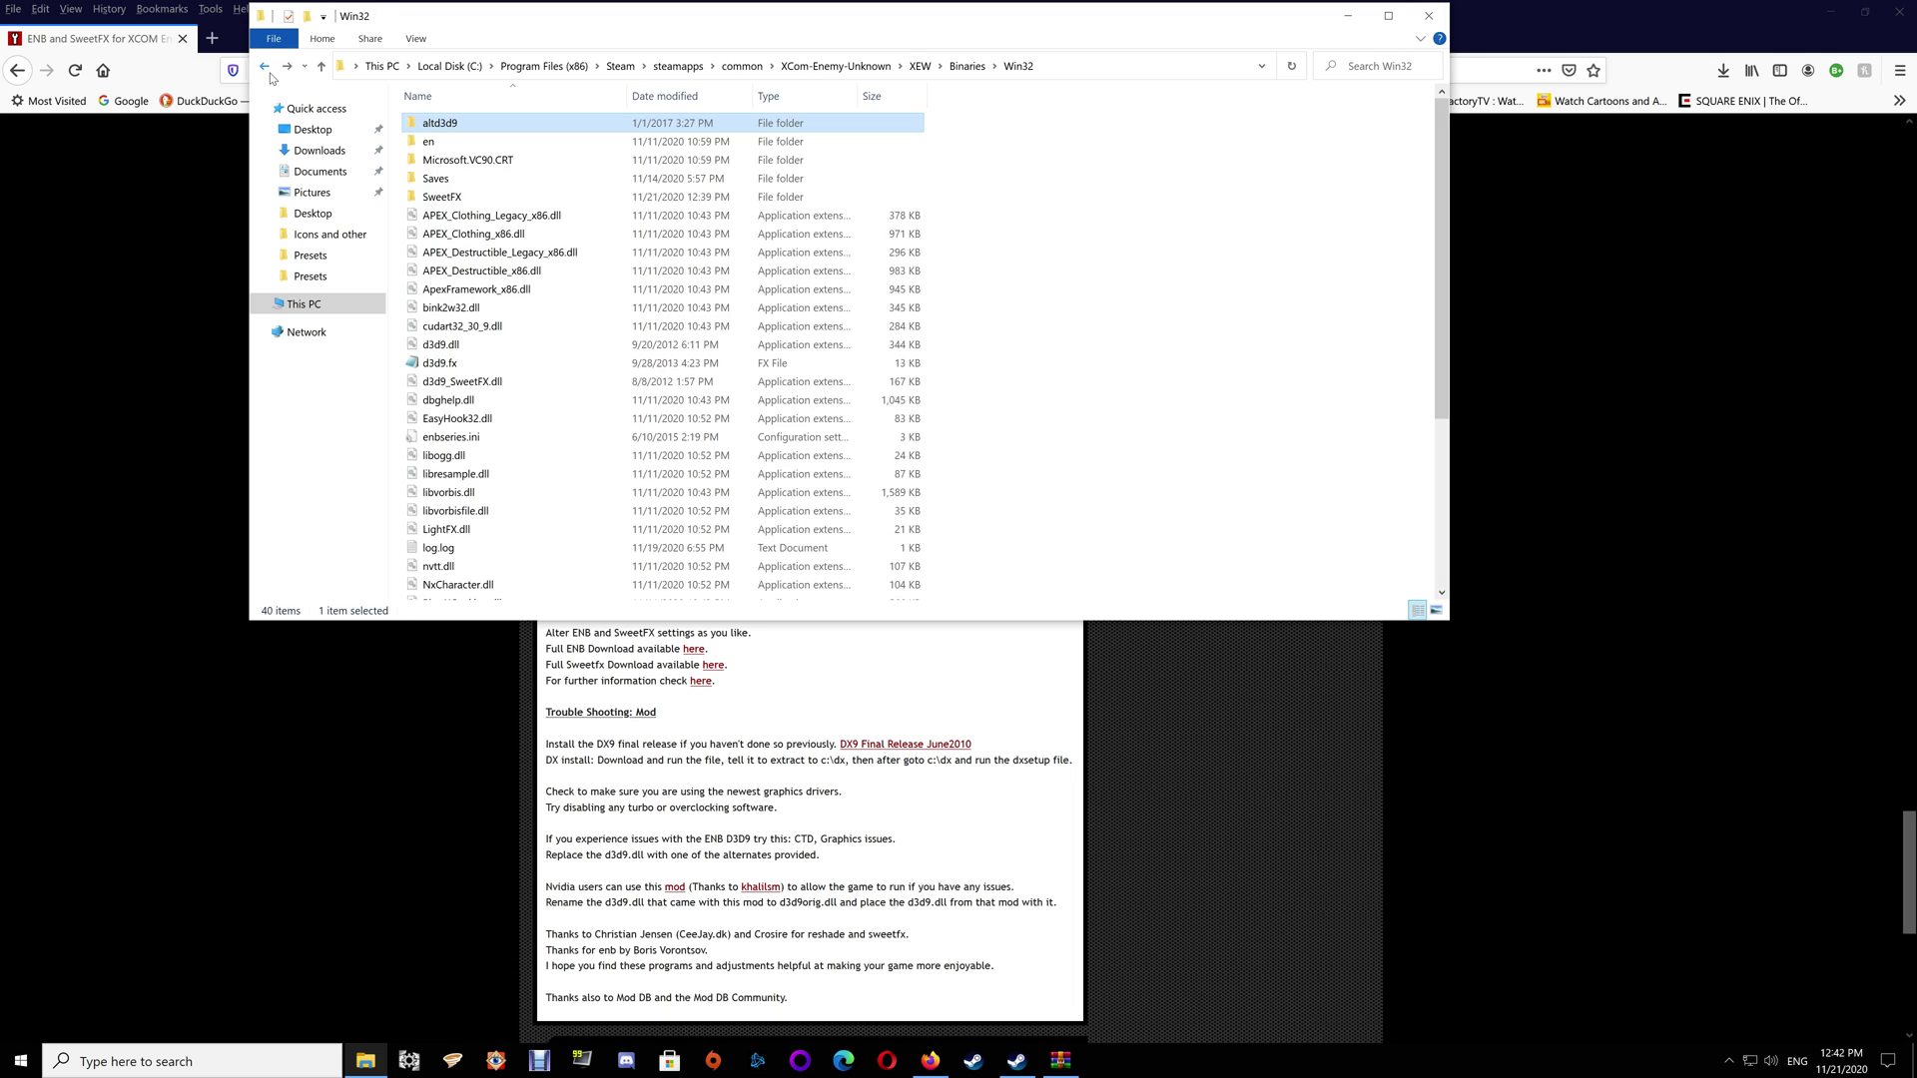
Open the linked mod for Nvidia users from the addon page and read the usage instructions in its Readme documentation
left_click(677, 888)
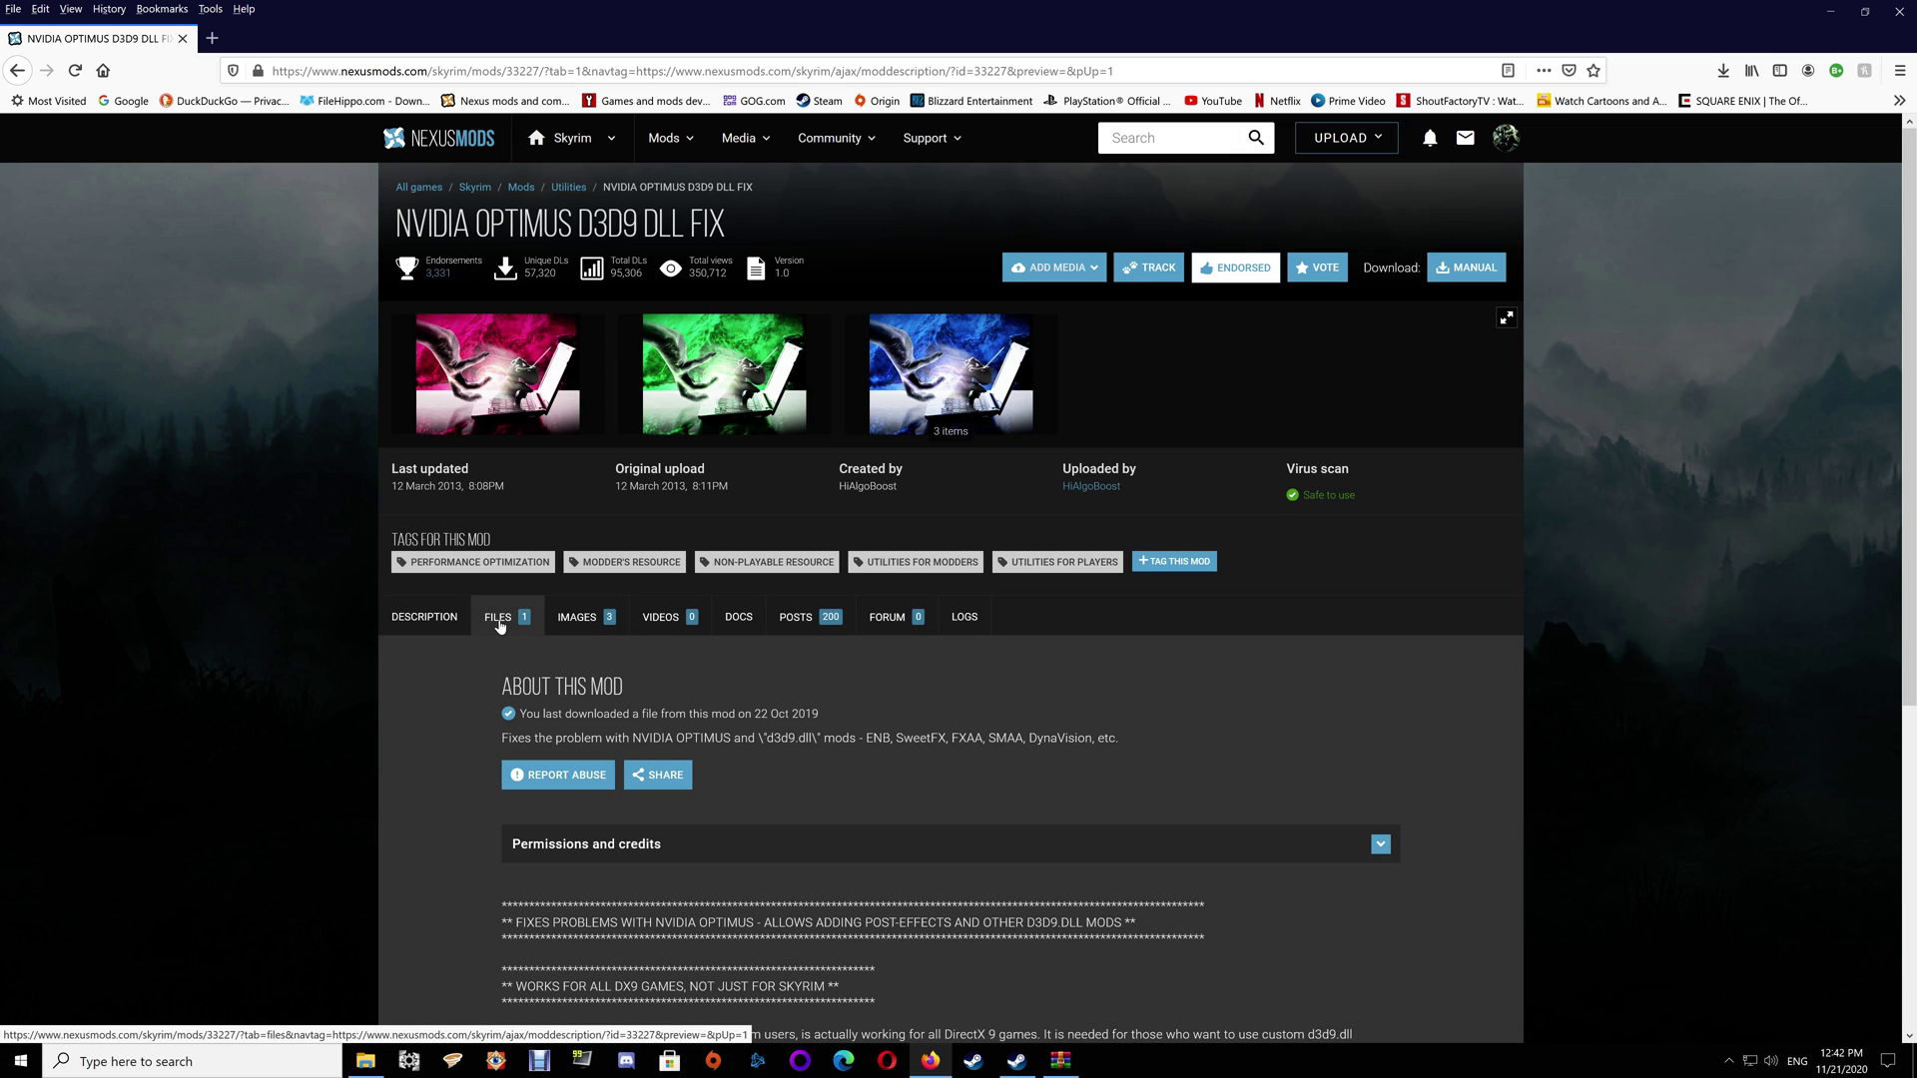
left_click(739, 616)
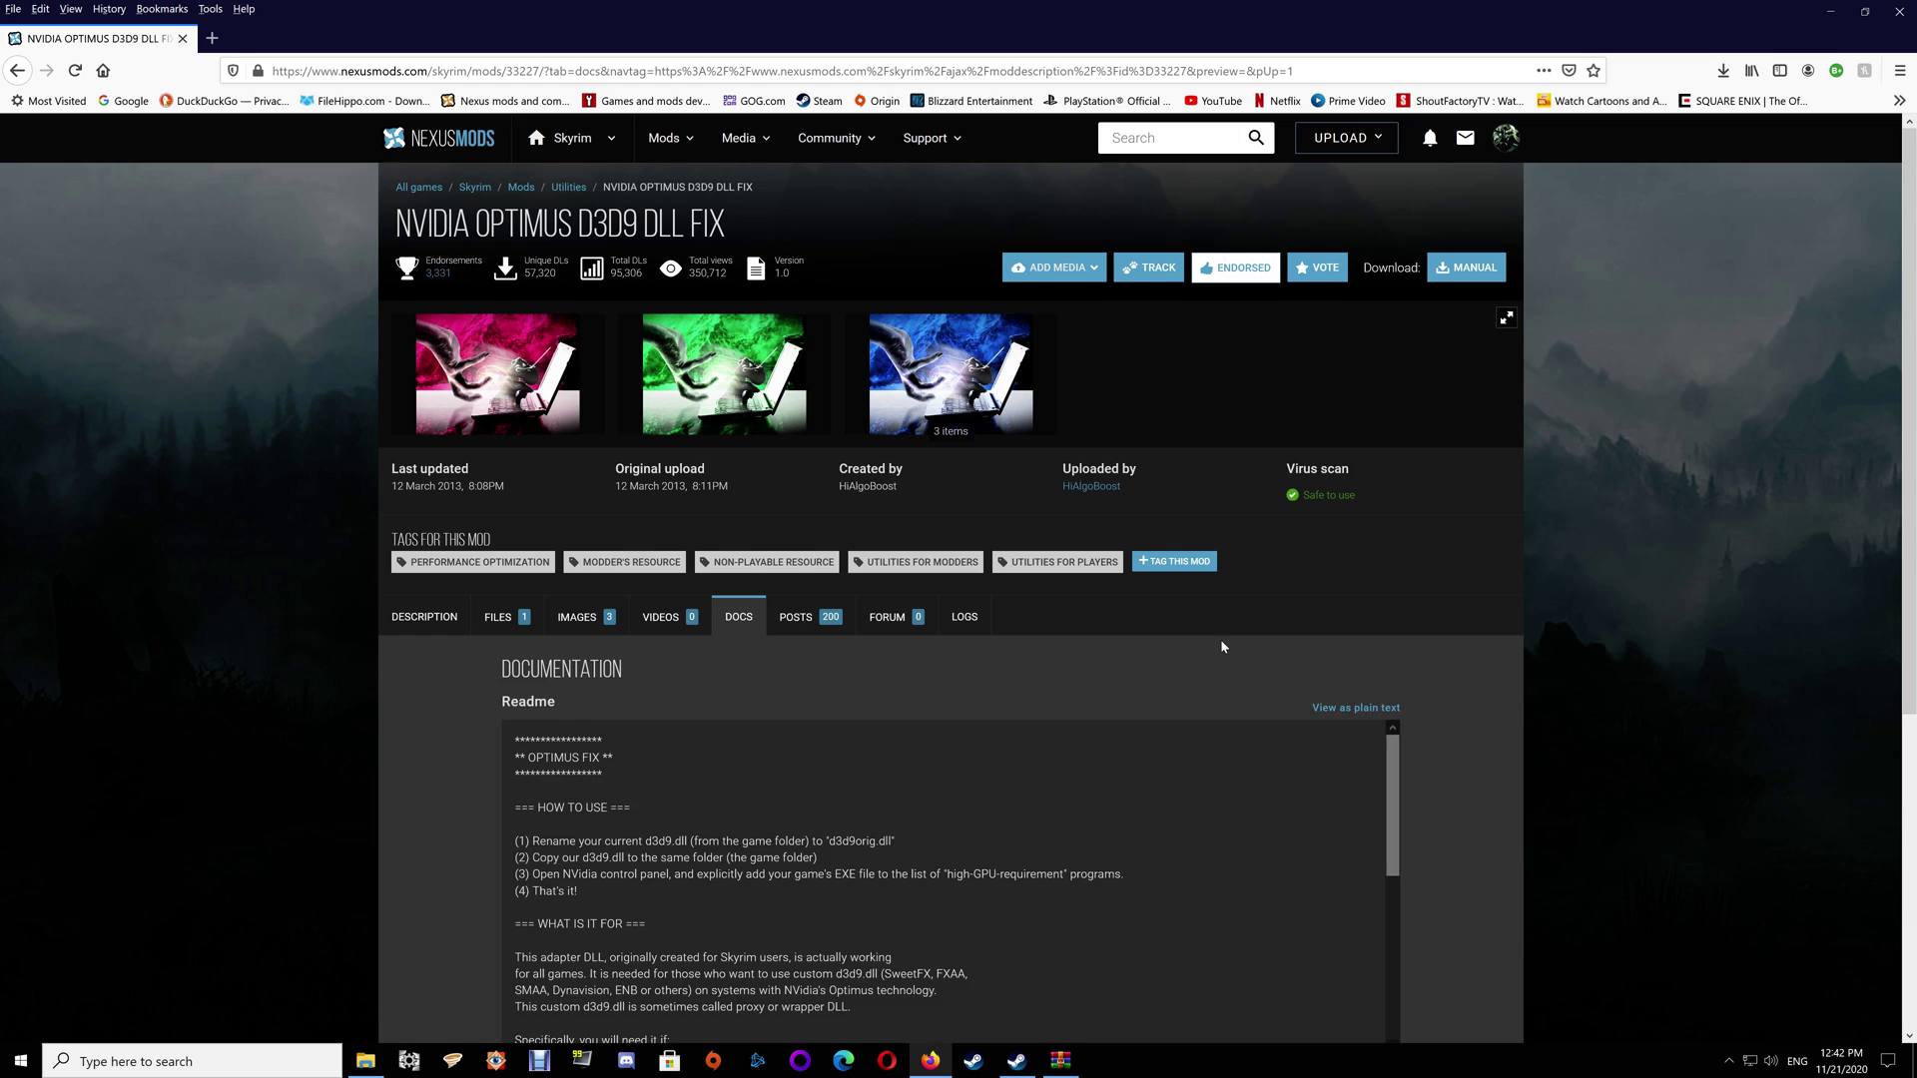
scroll(1220, 639, "down", 1)
scroll(1222, 647, "down", 2)
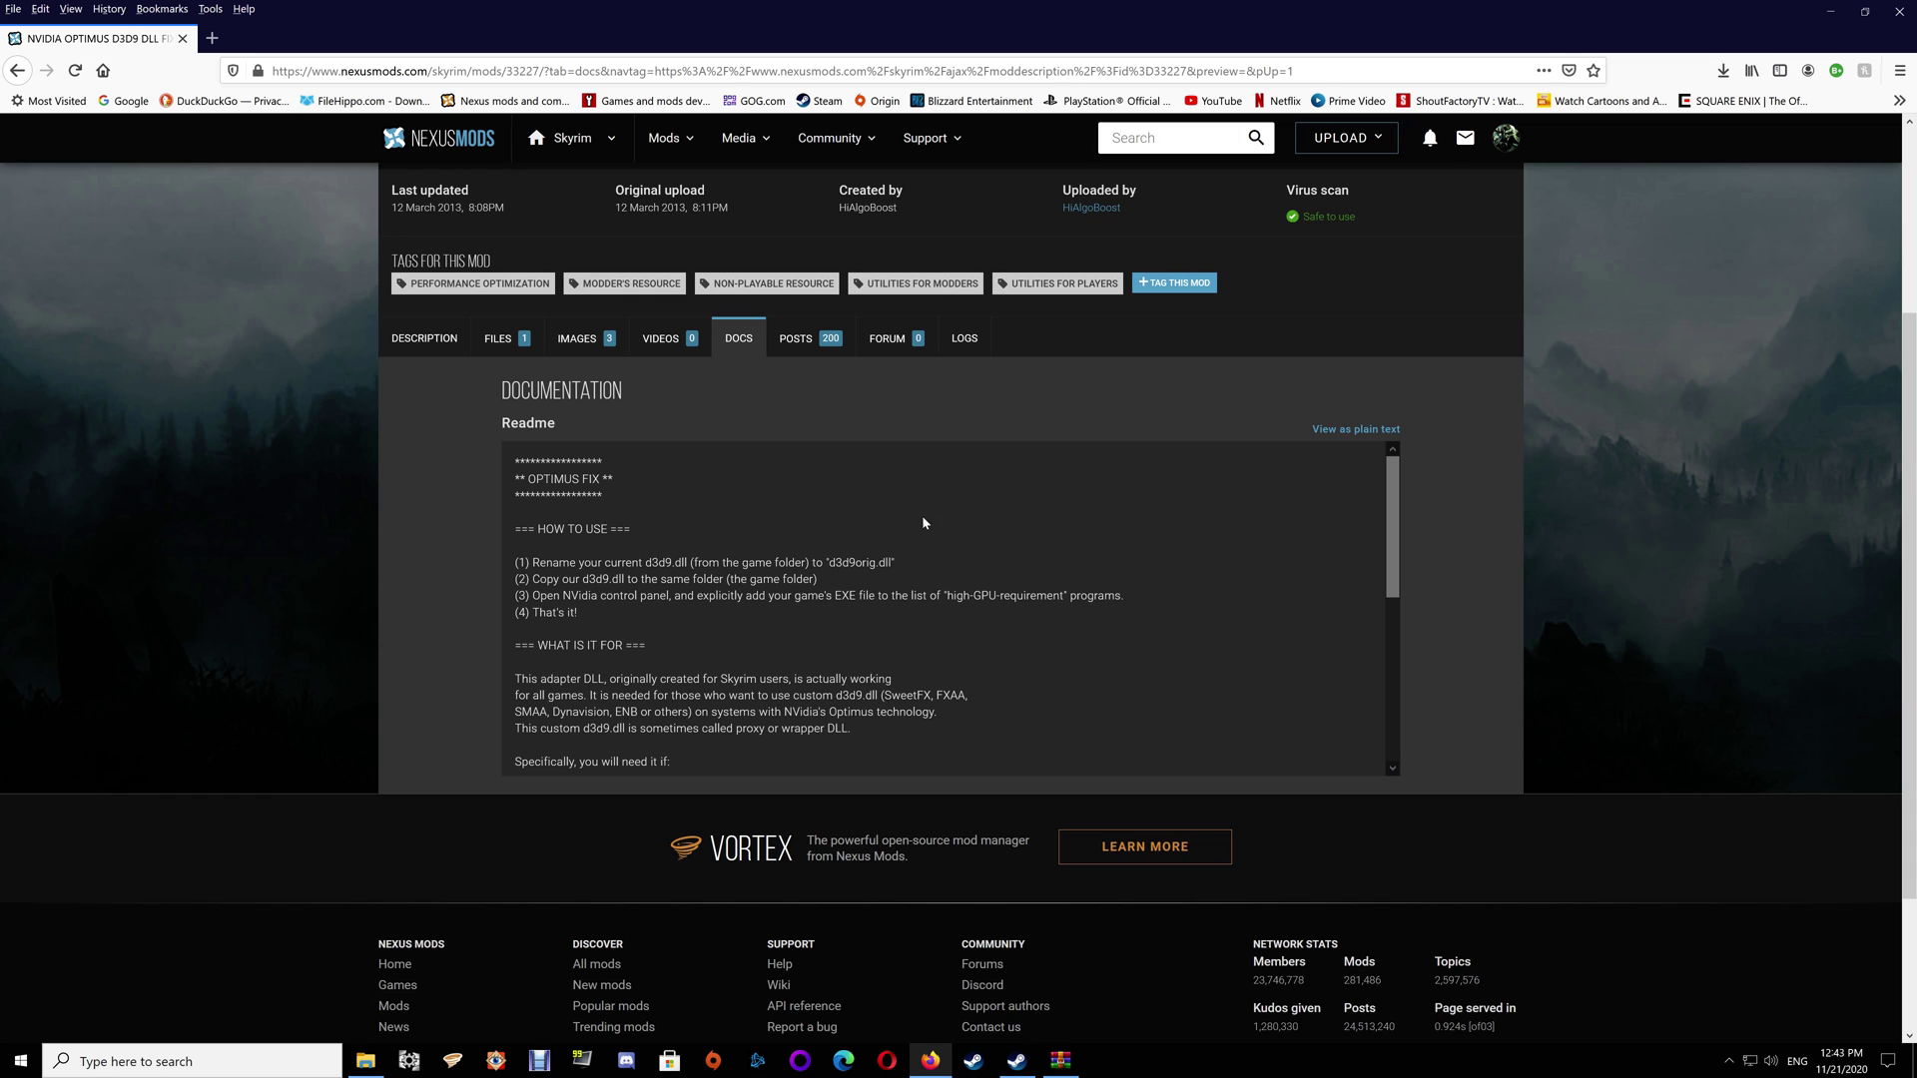
scroll(933, 513, "up", 3)
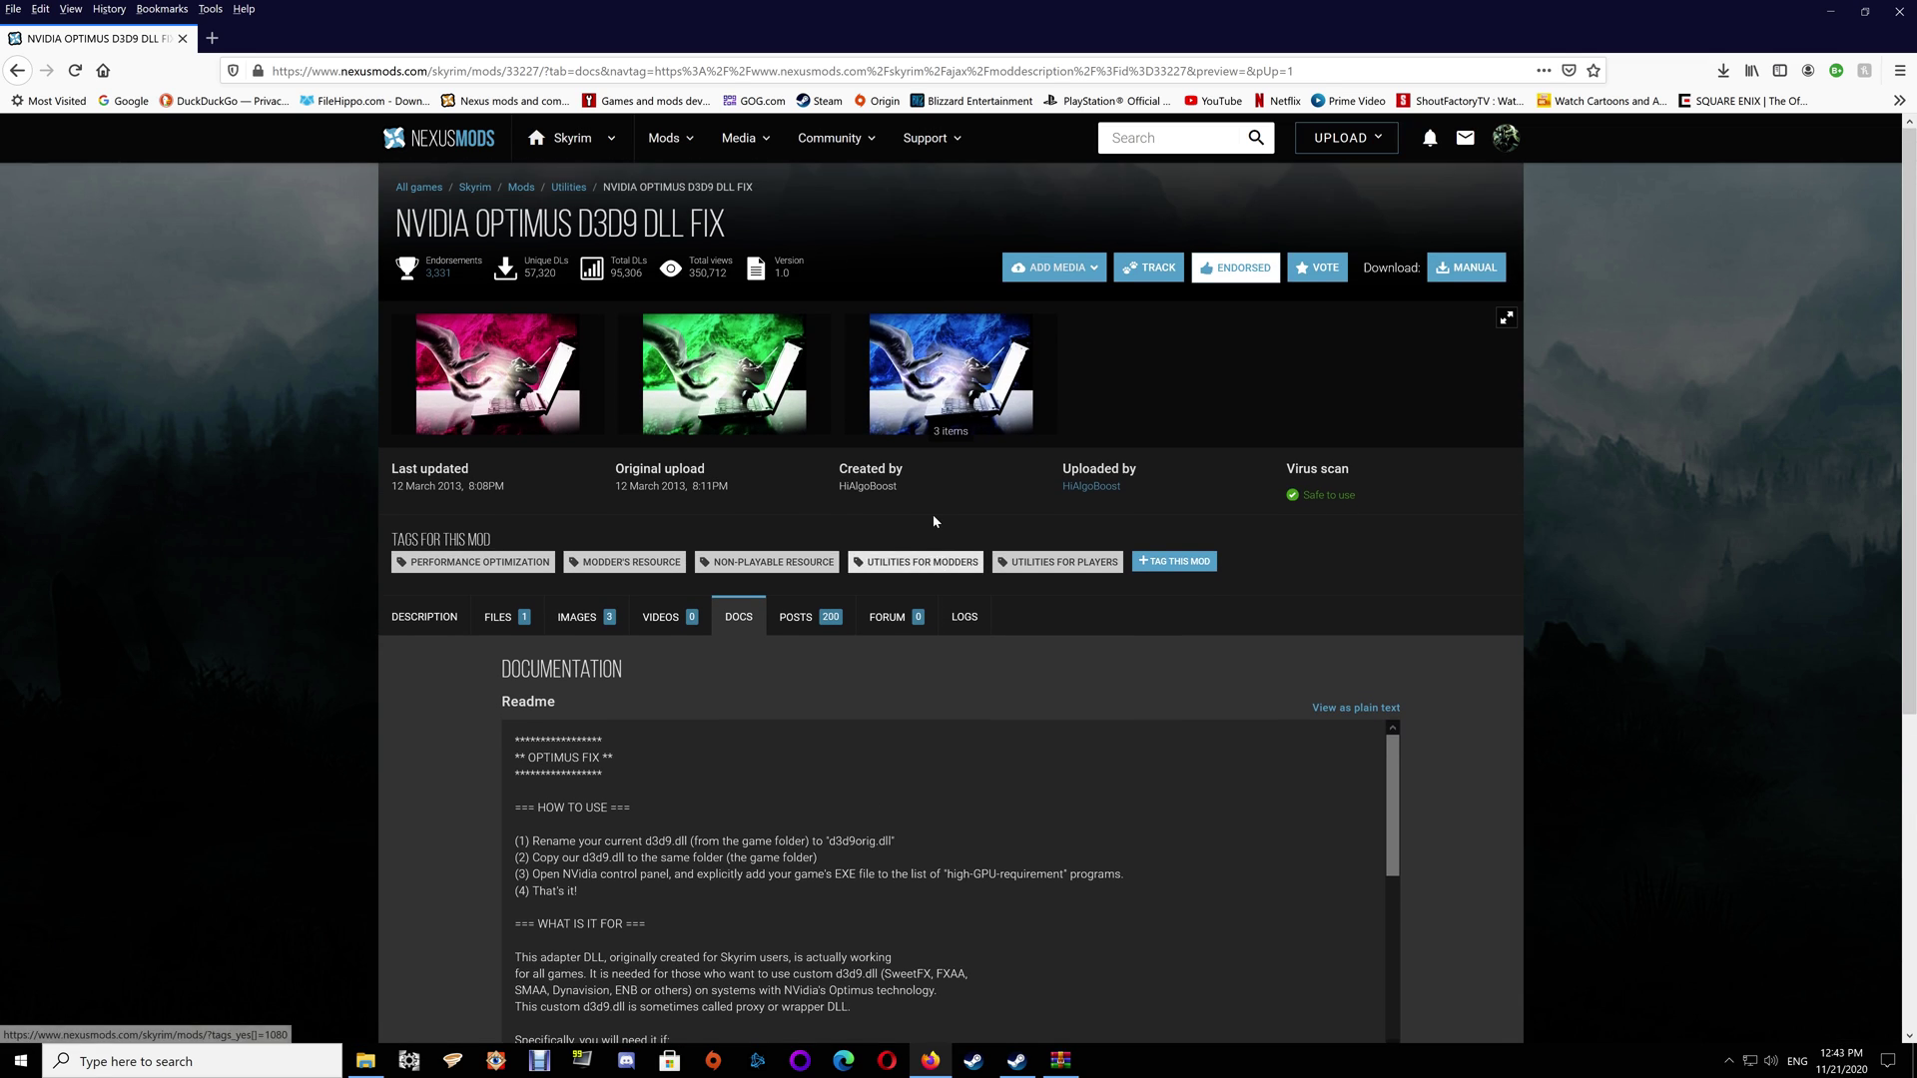
left_click(18, 71)
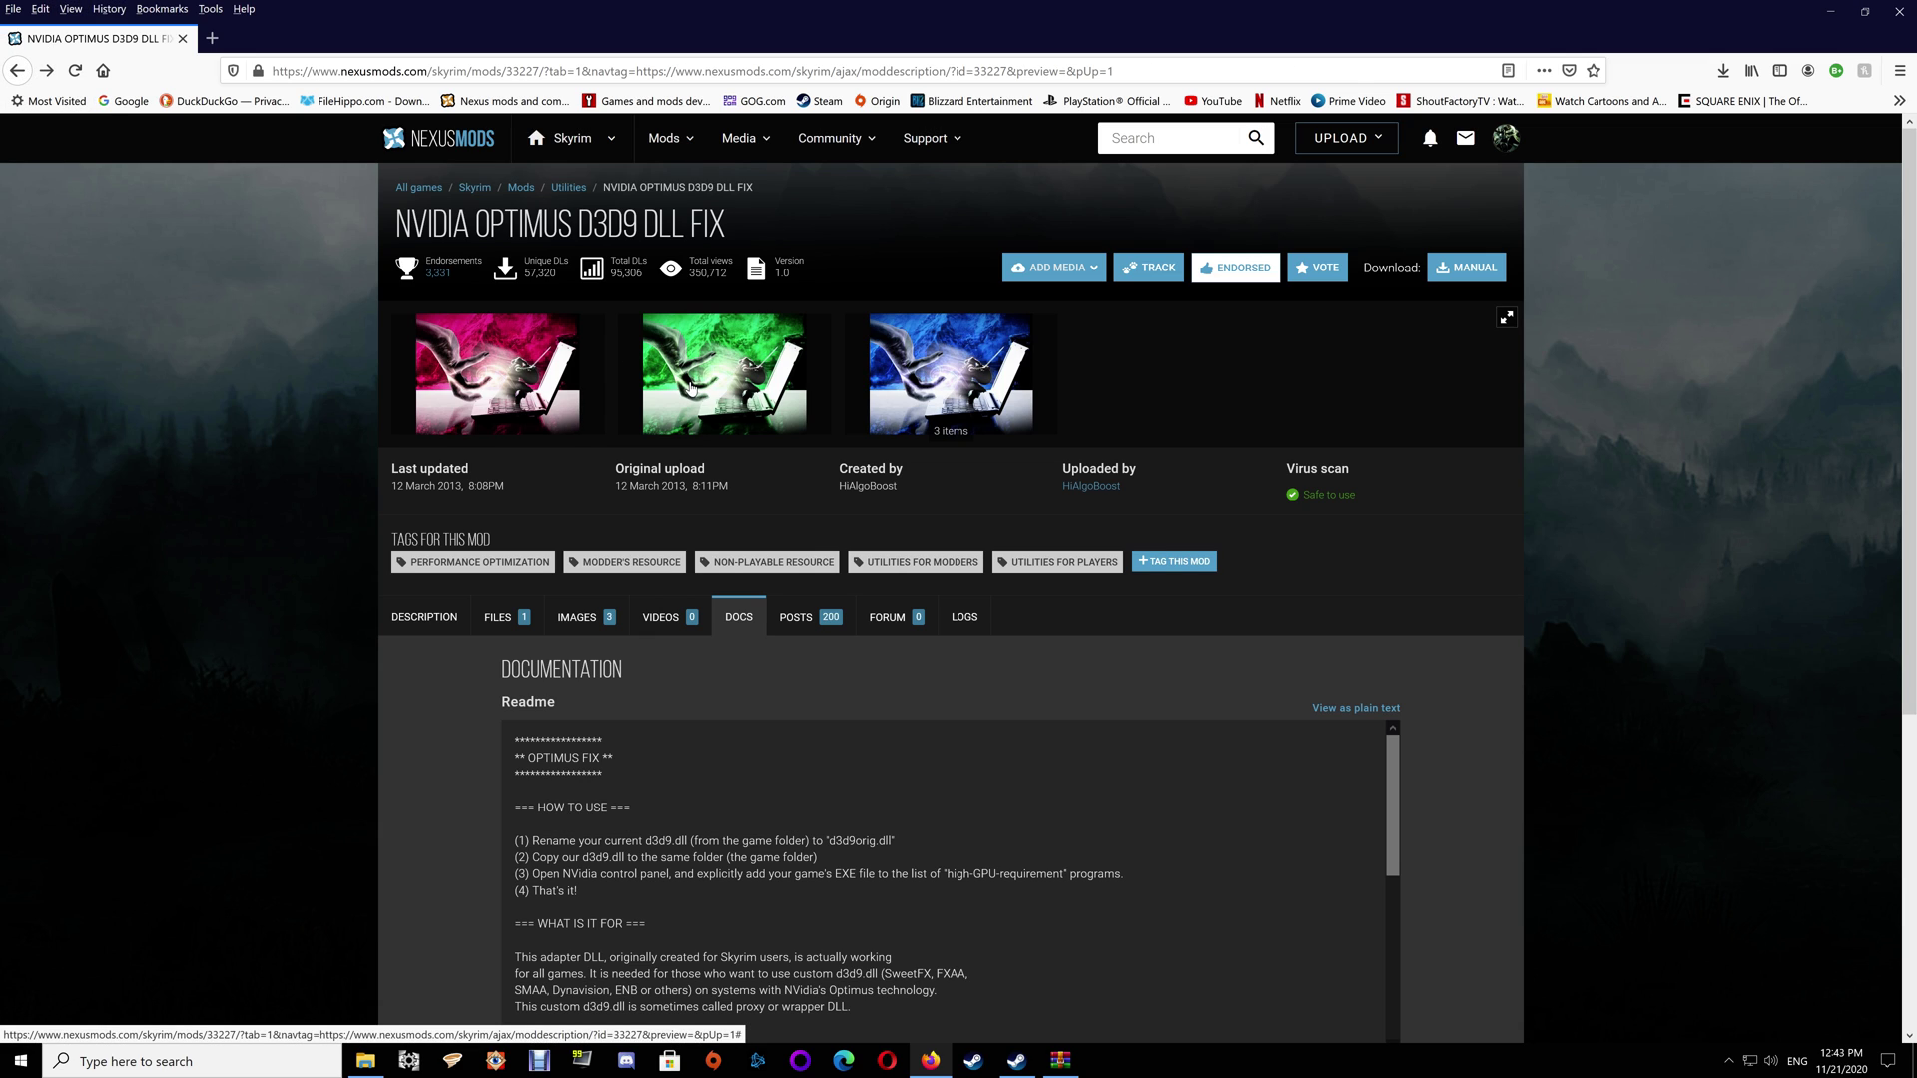
Return to the addon page, expand its full description and reread the Trouble Shooting section, including the DX9 Final Release June2010 note
left_click(18, 72)
scroll(912, 373, "up", 6)
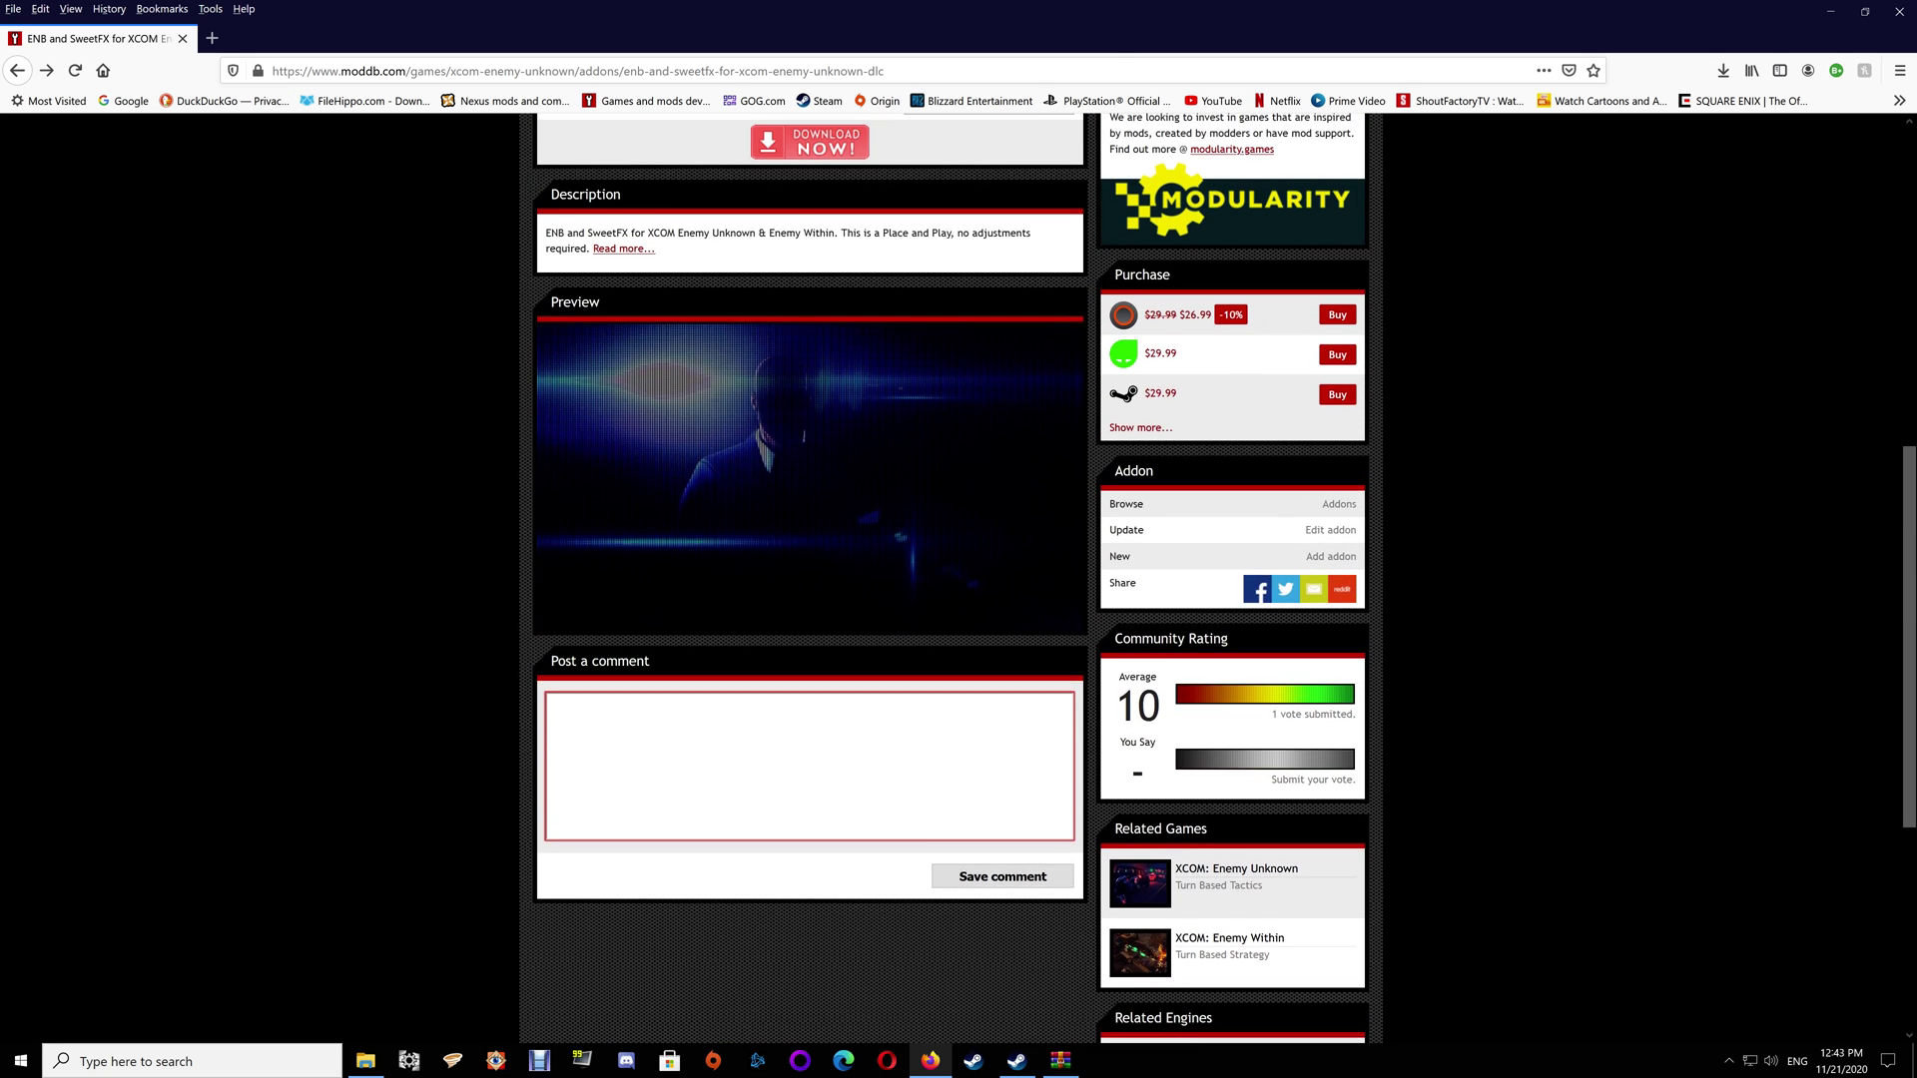
left_click(643, 435)
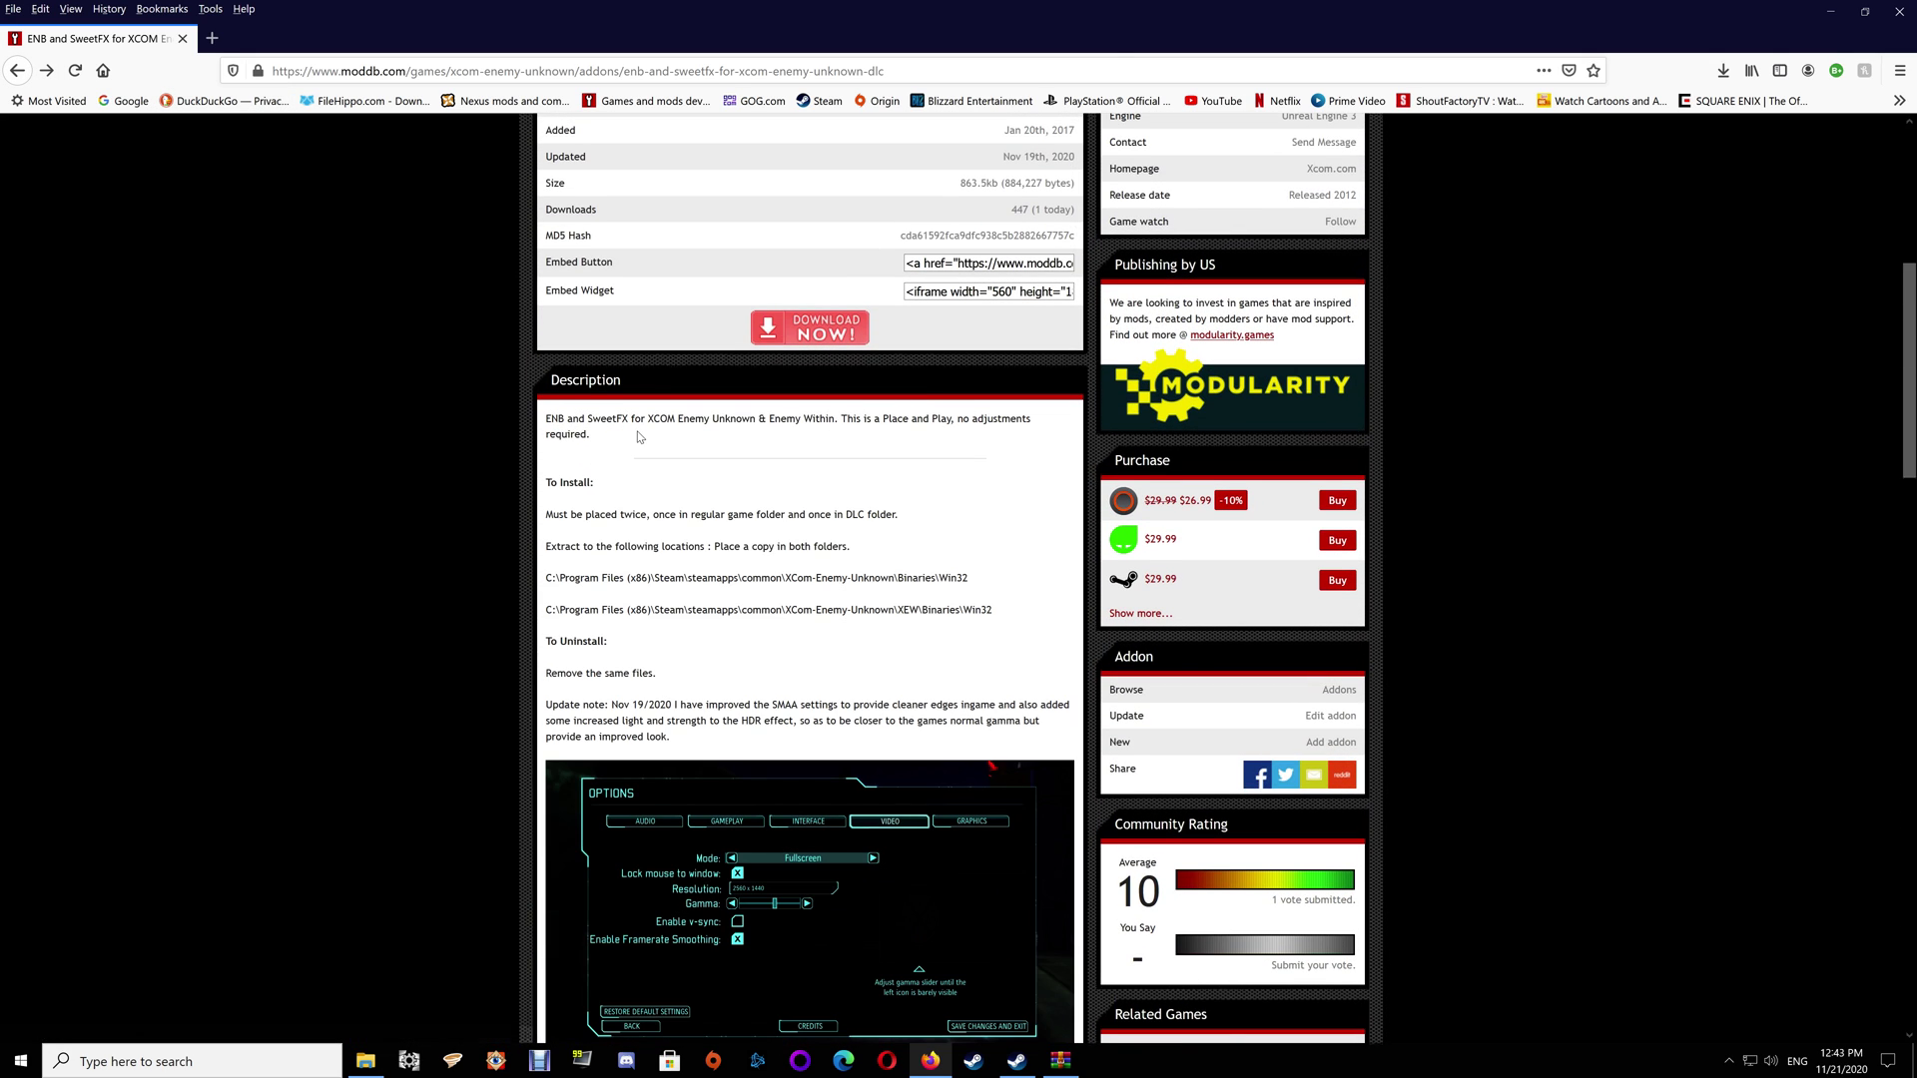
scroll(946, 523, "down", 15)
scroll(947, 523, "down", 10)
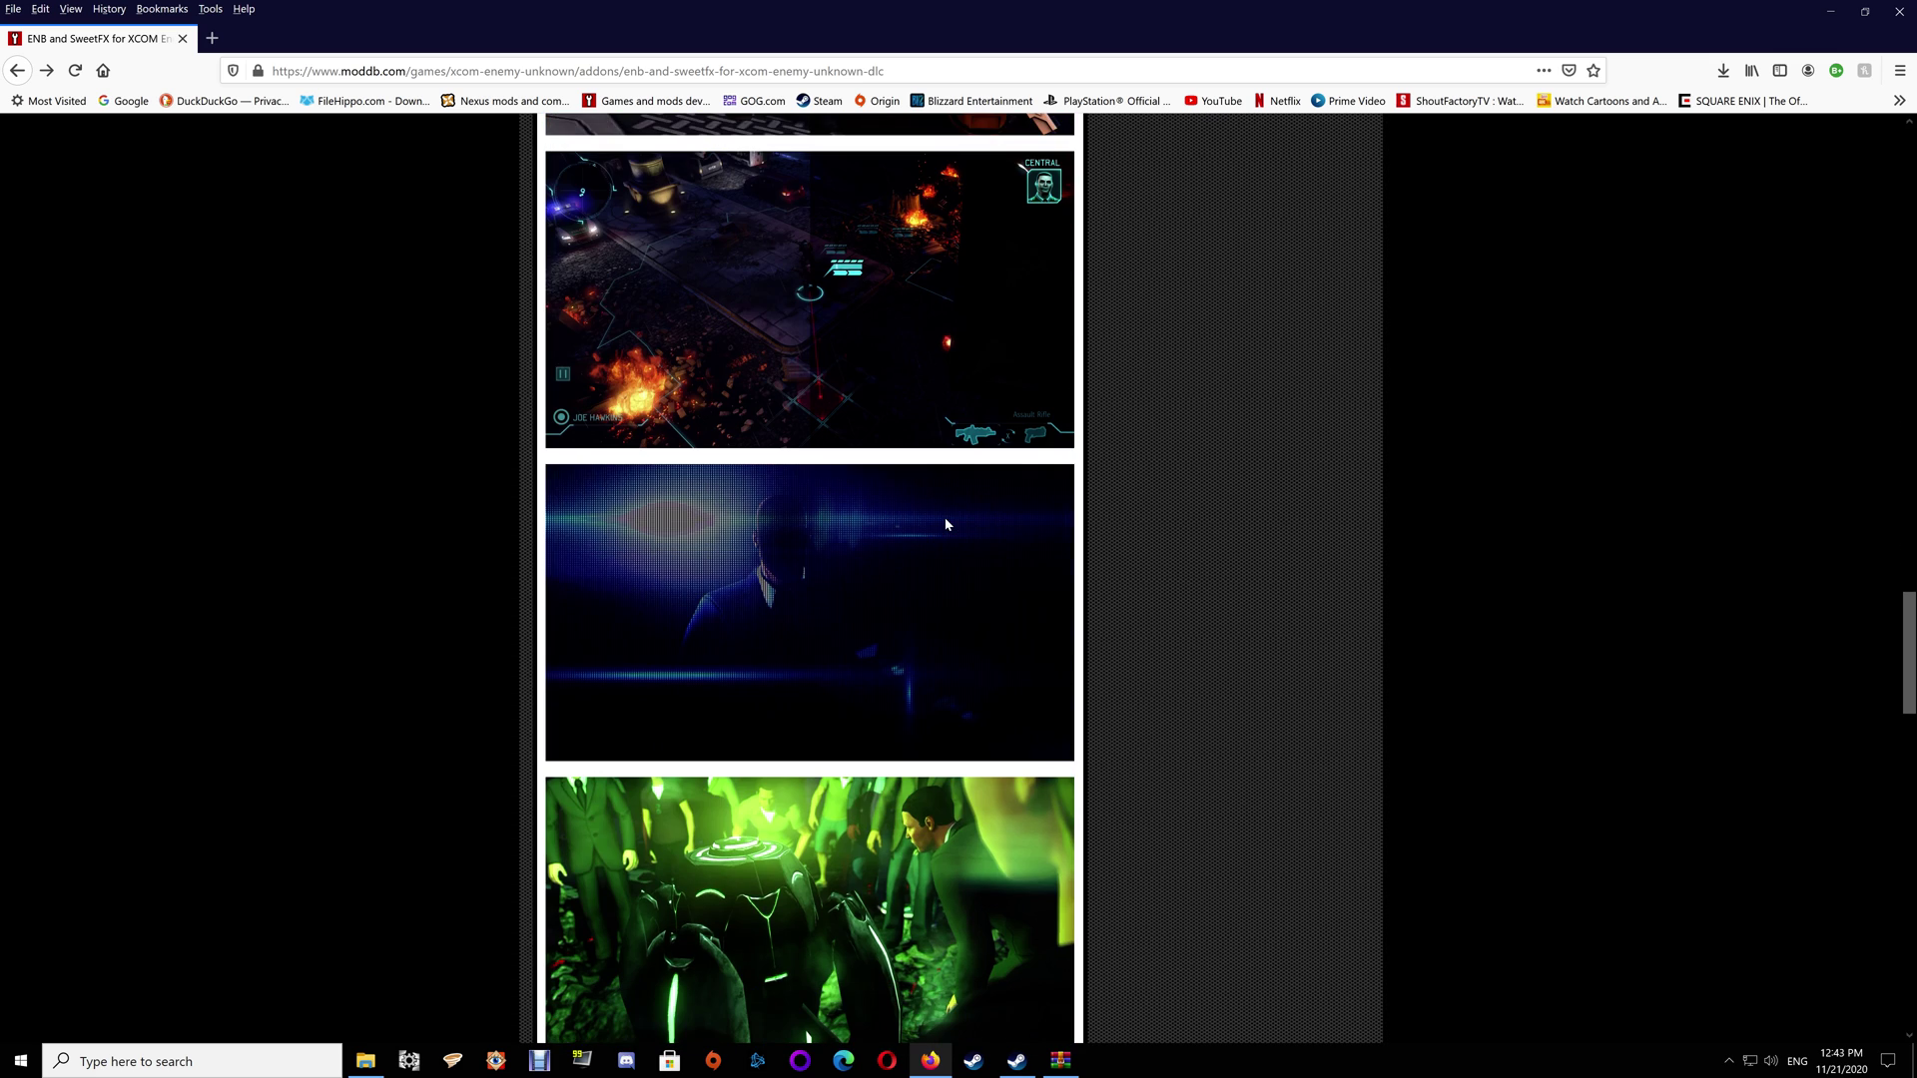
scroll(947, 524, "down", 15)
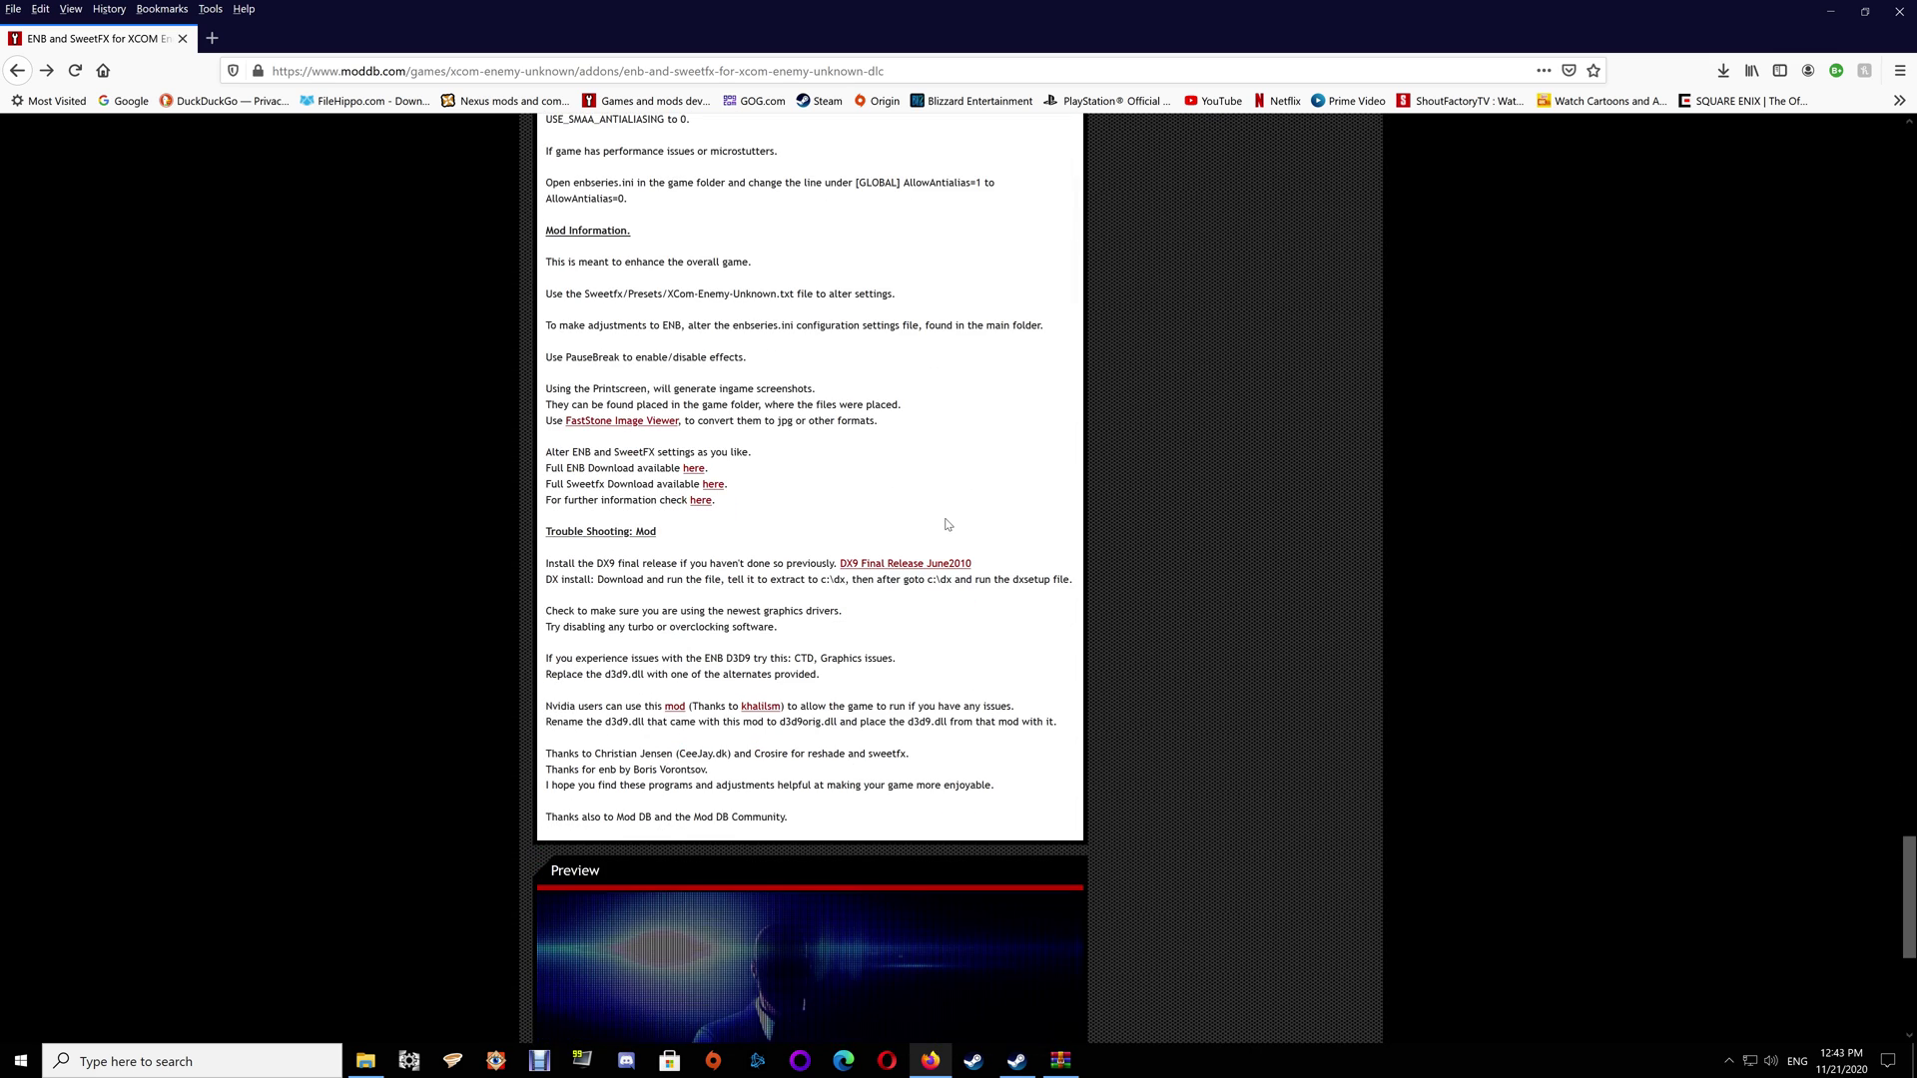
scroll(946, 524, "up", 4)
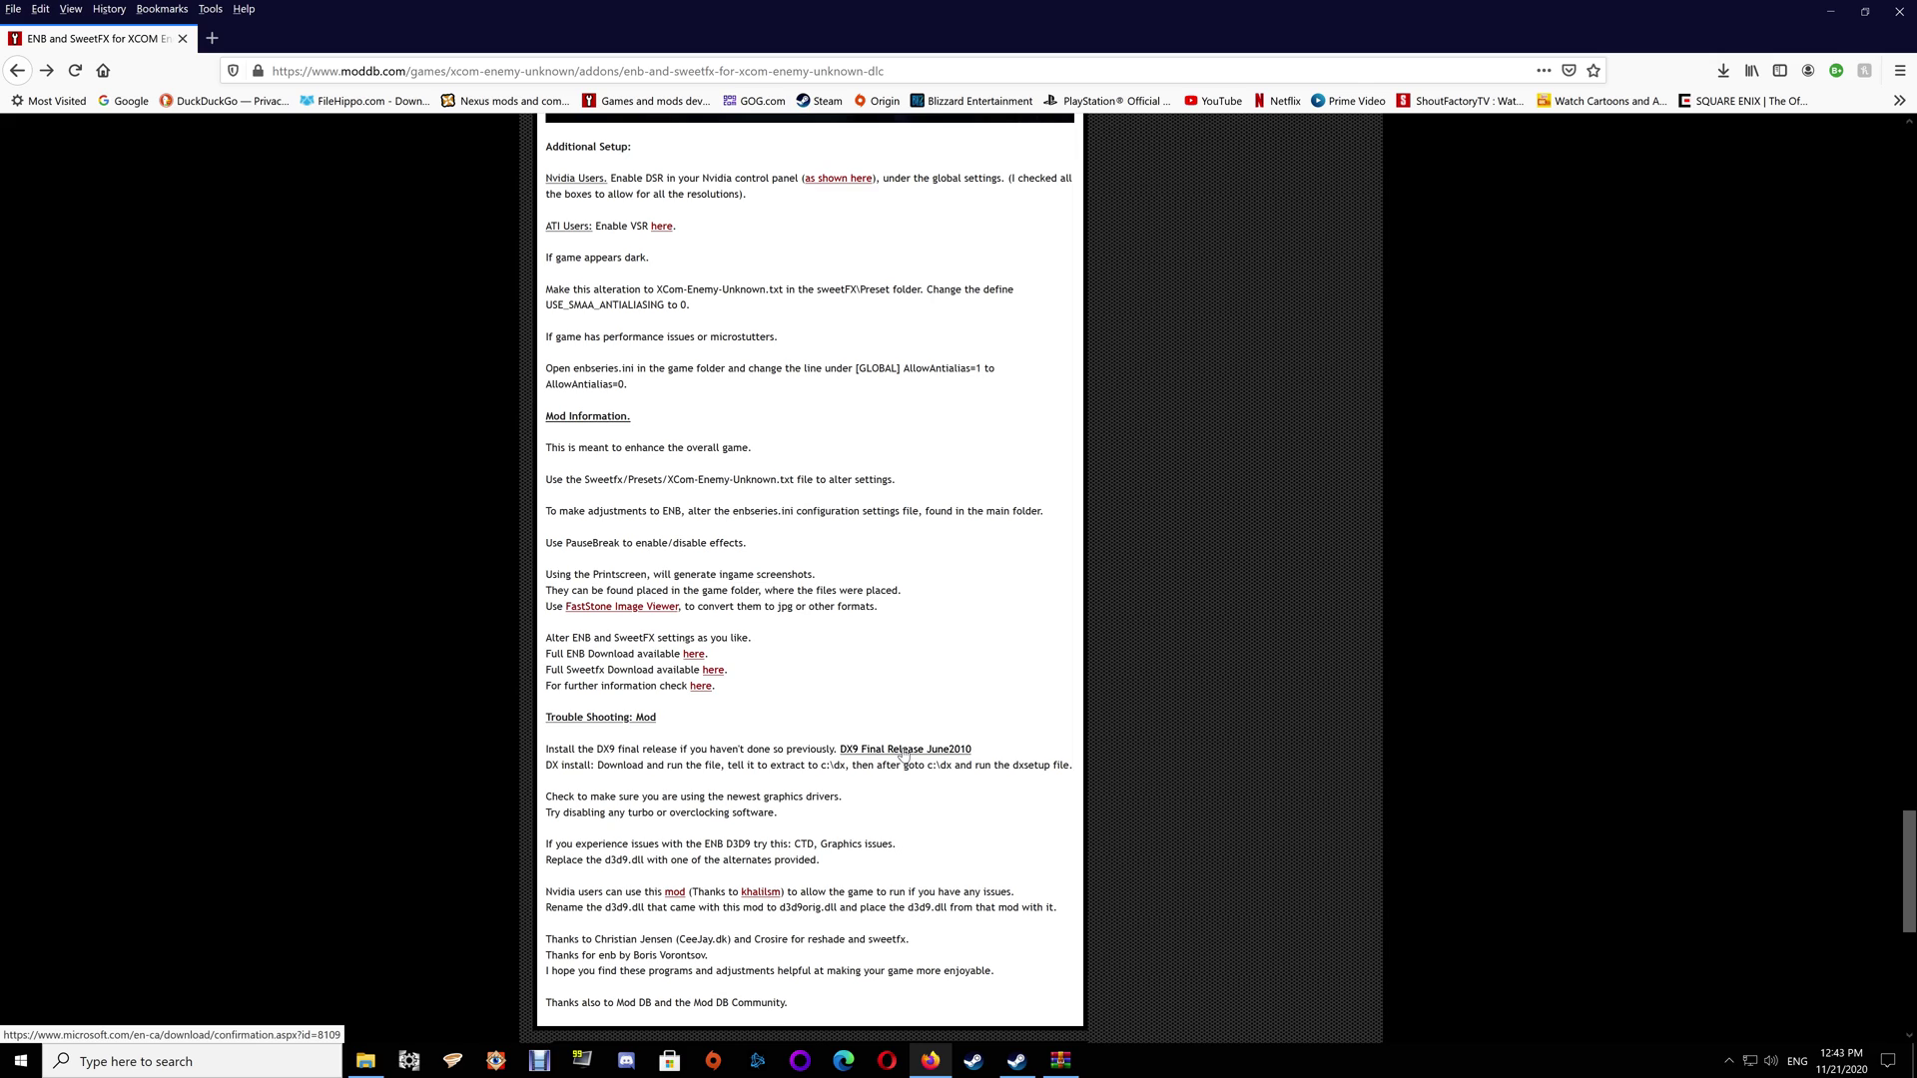
left_click(960, 748)
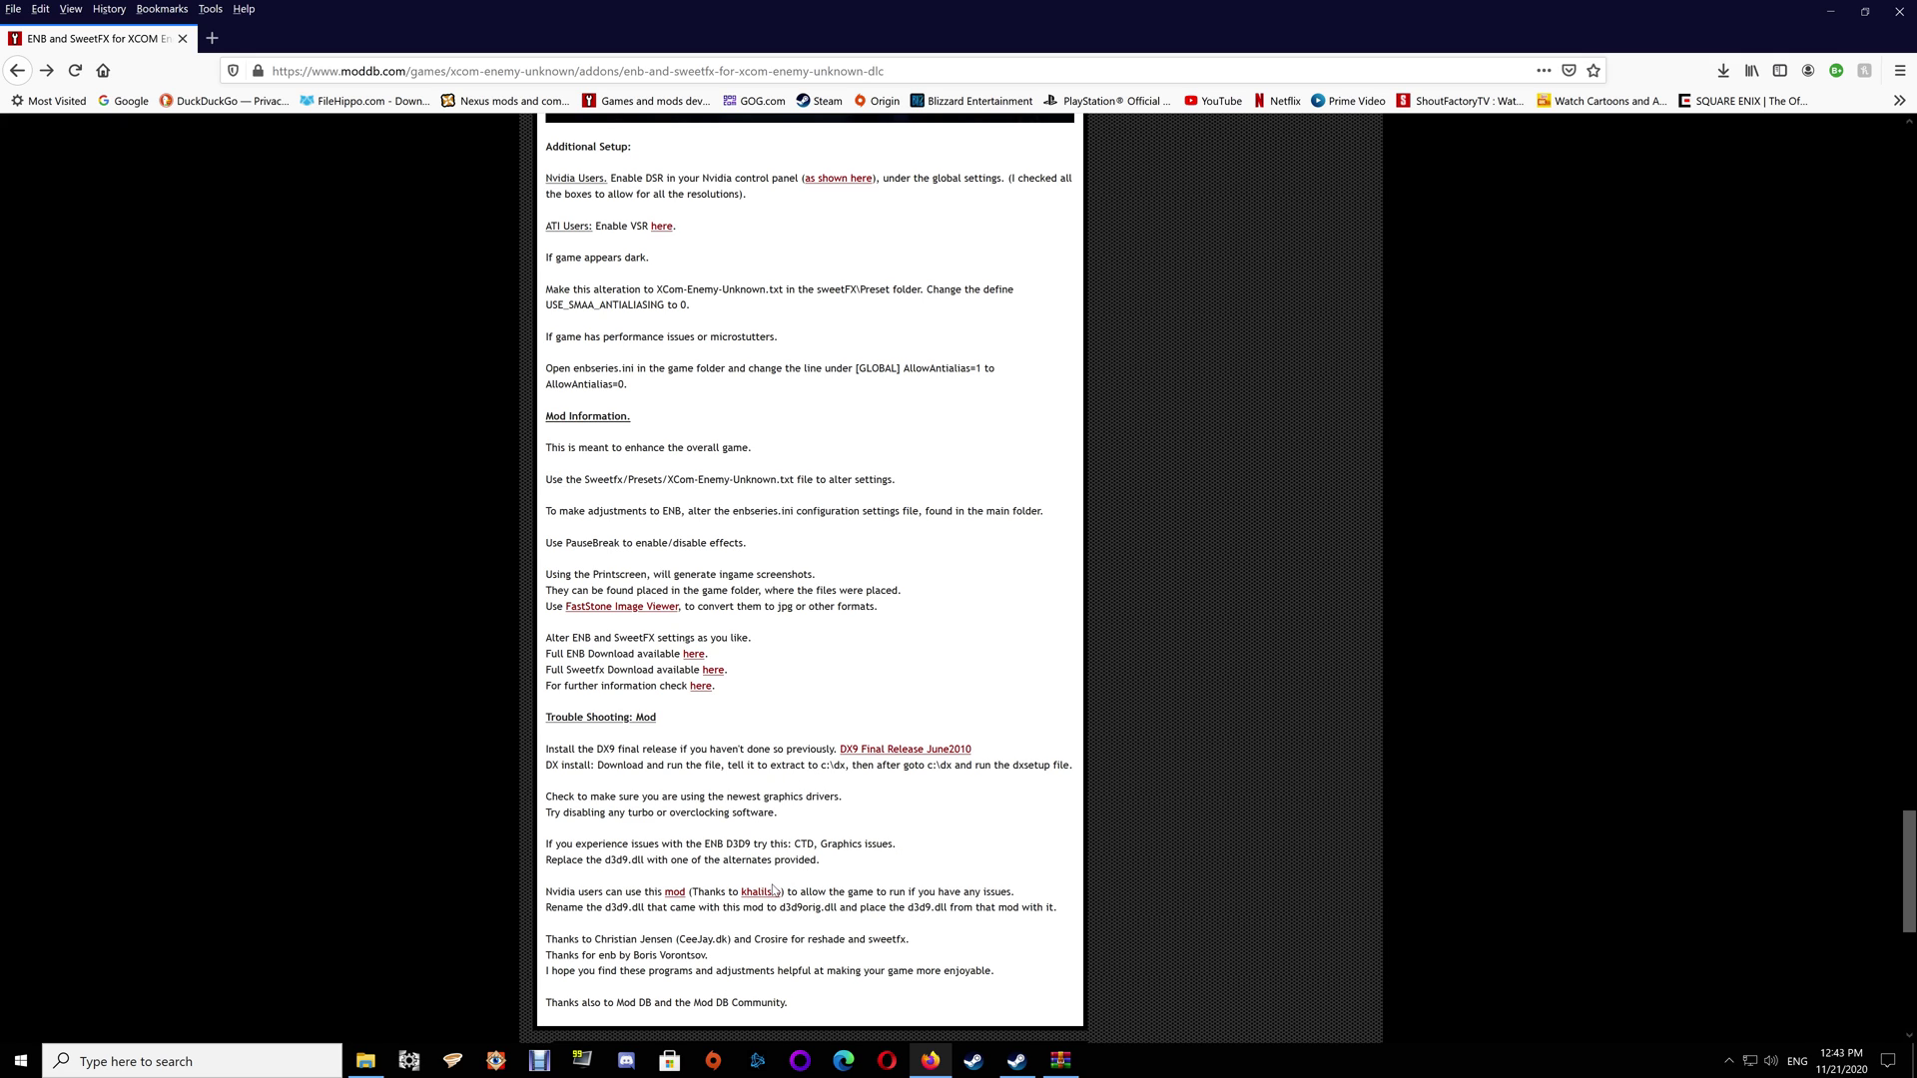
scroll(882, 814, "up", 20)
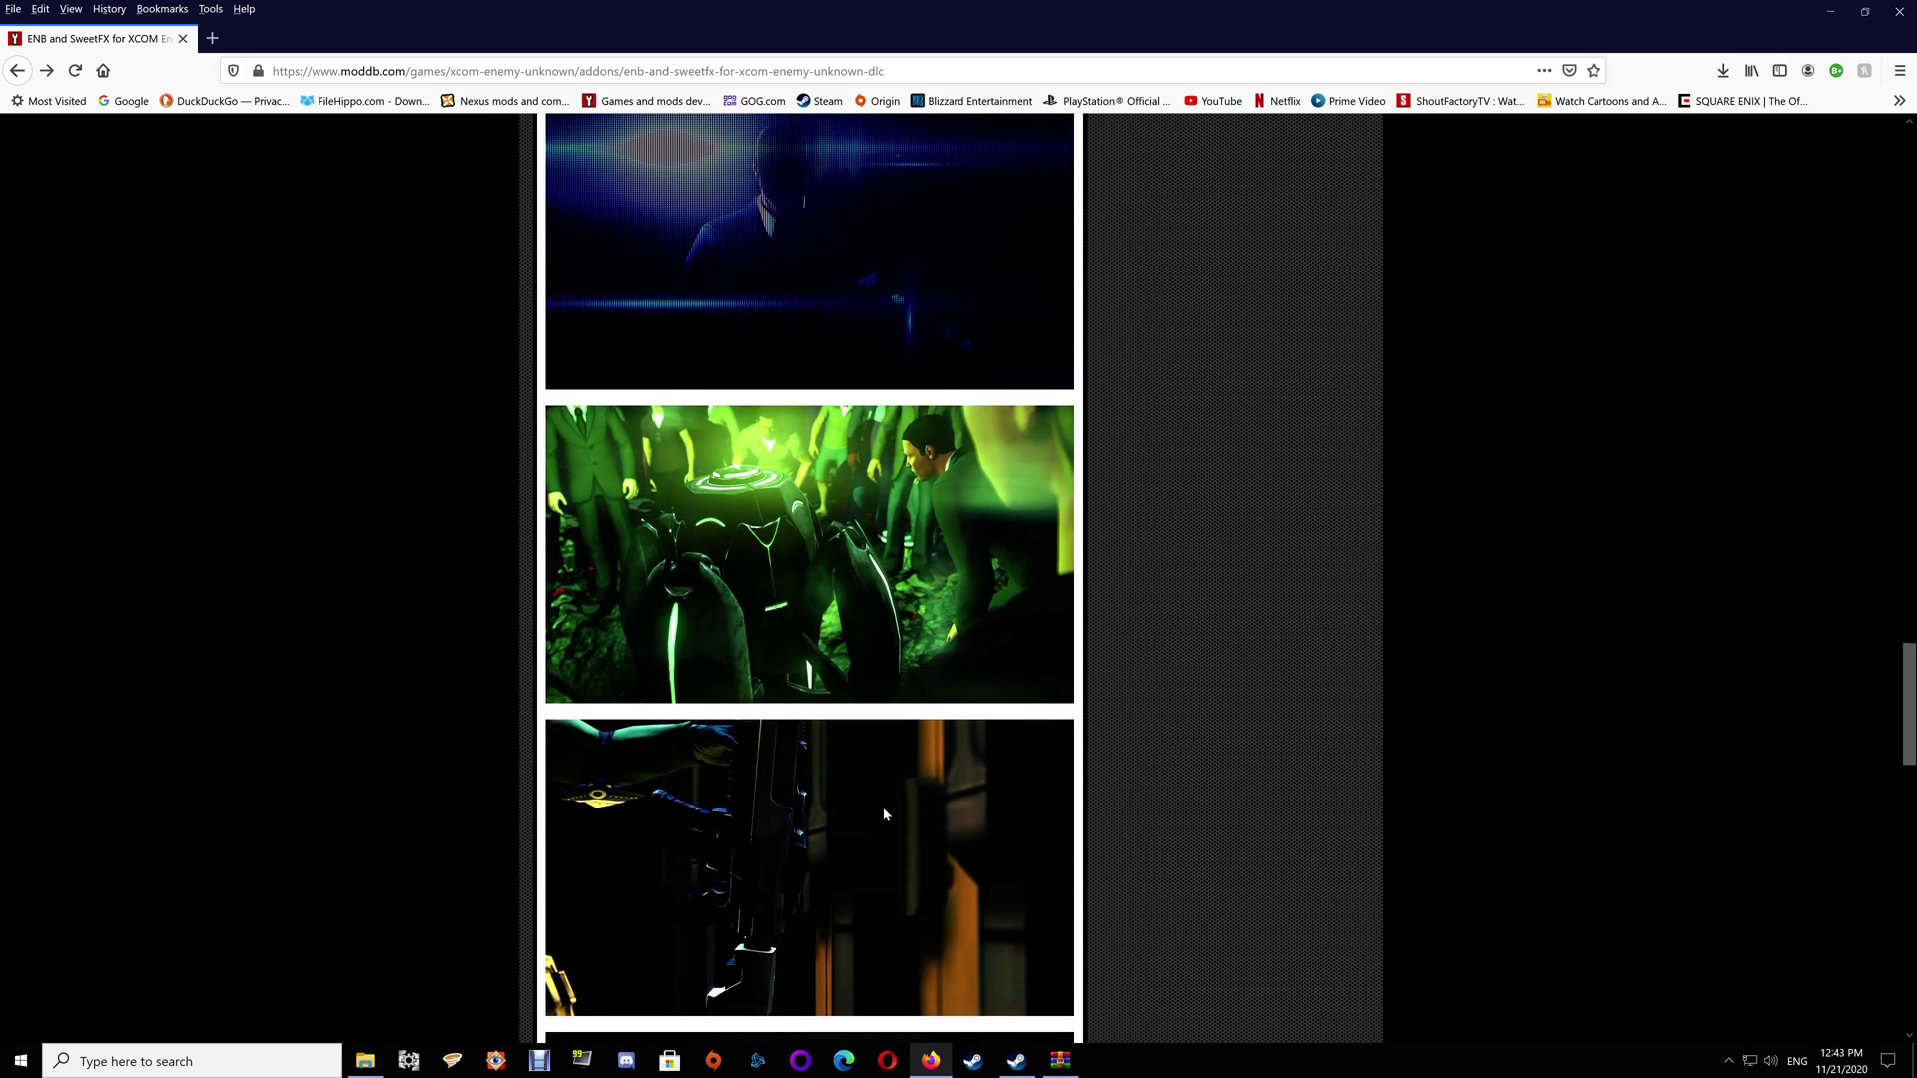
scroll(882, 813, "up", 20)
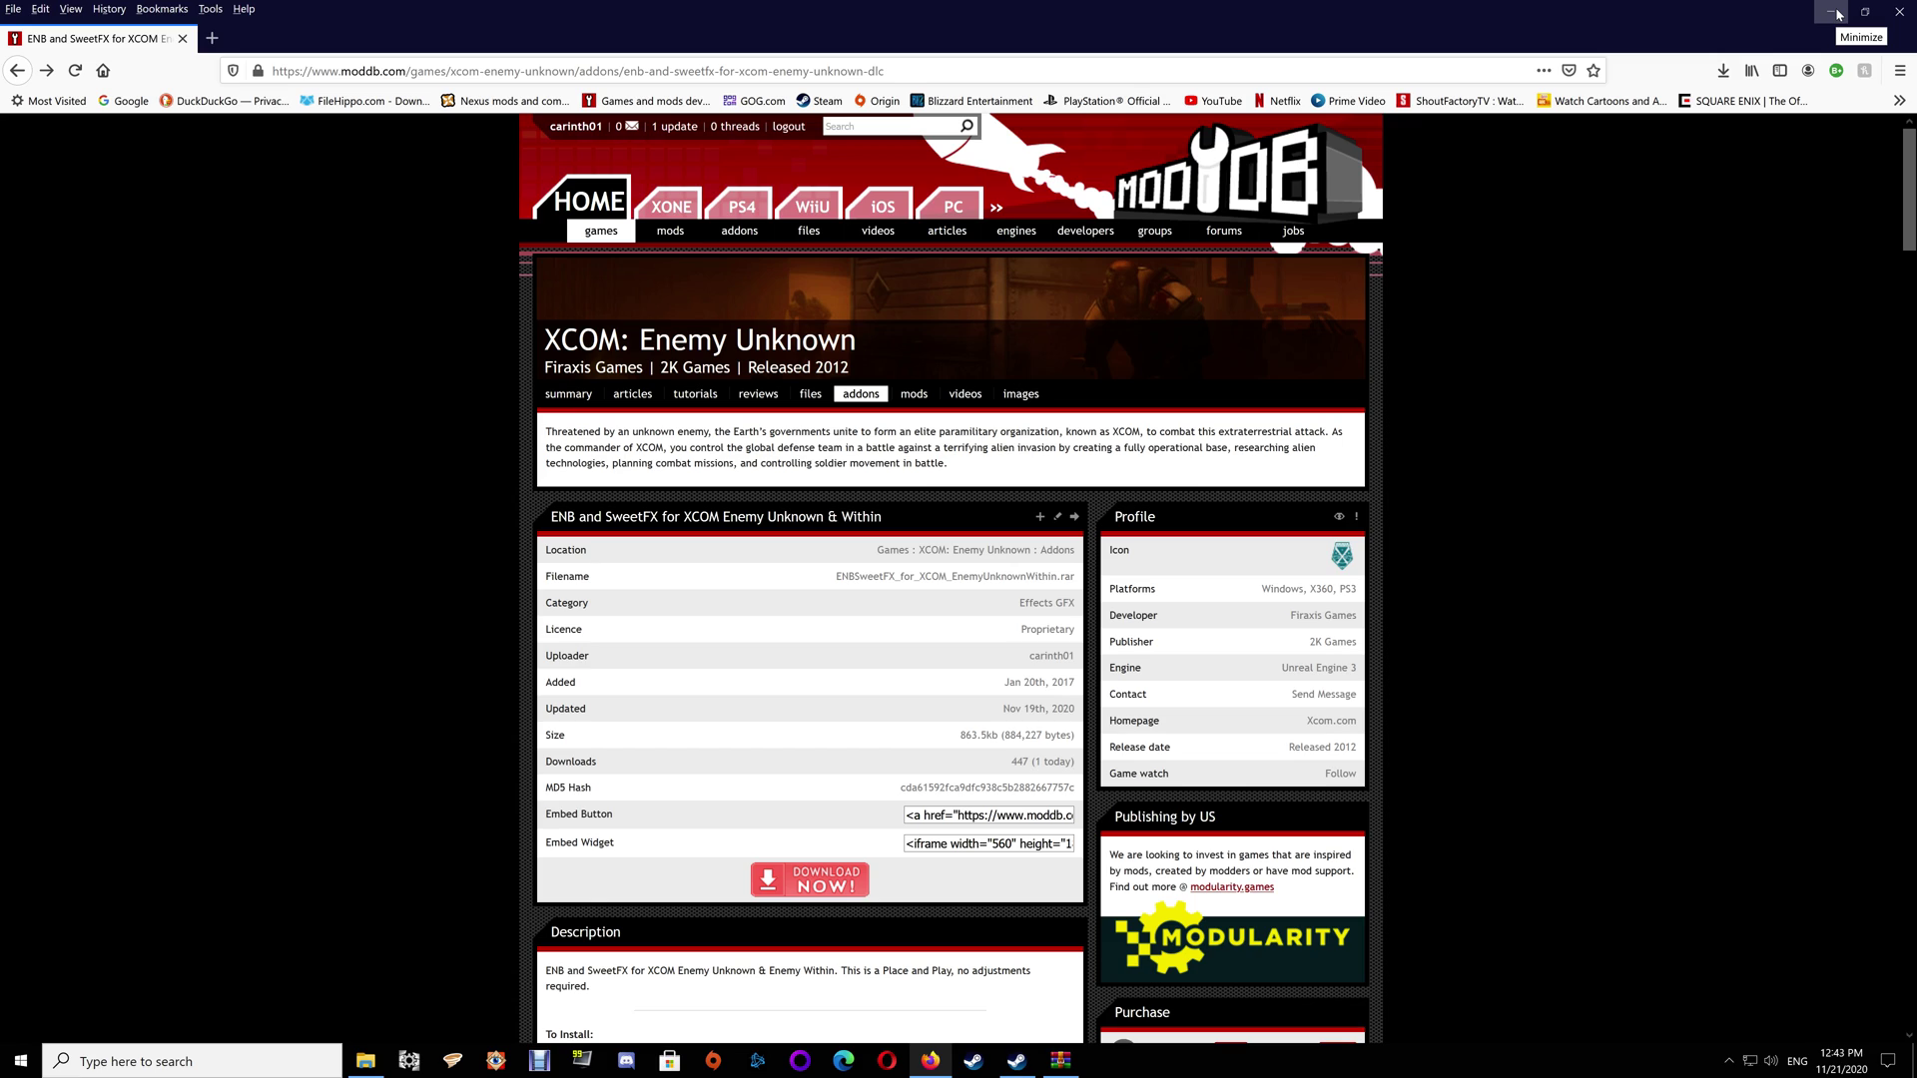
Switch to File Explorer and view XCom-Enemy-Unknown.txt from the base game's Binaries\Win32\SweetFX\Presets folder, closing it when done
left_click(1838, 14)
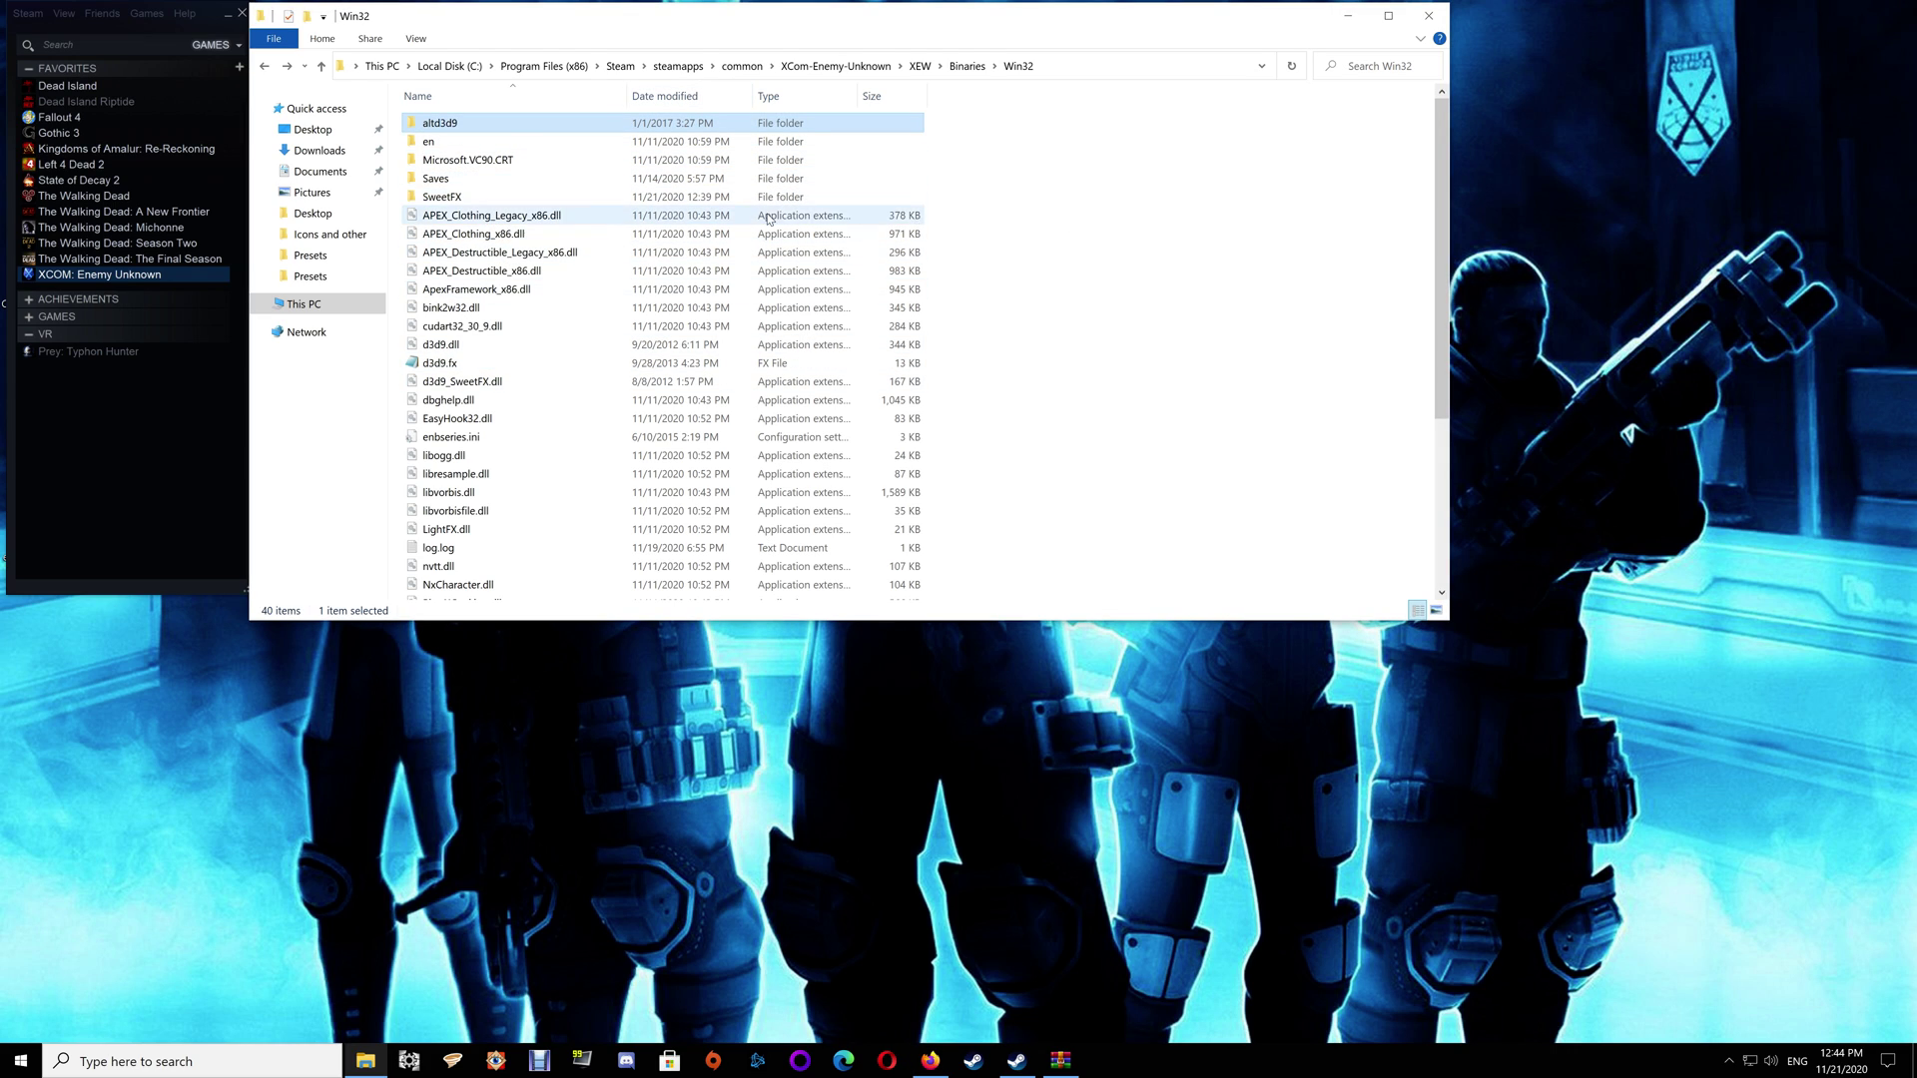
left_click(834, 66)
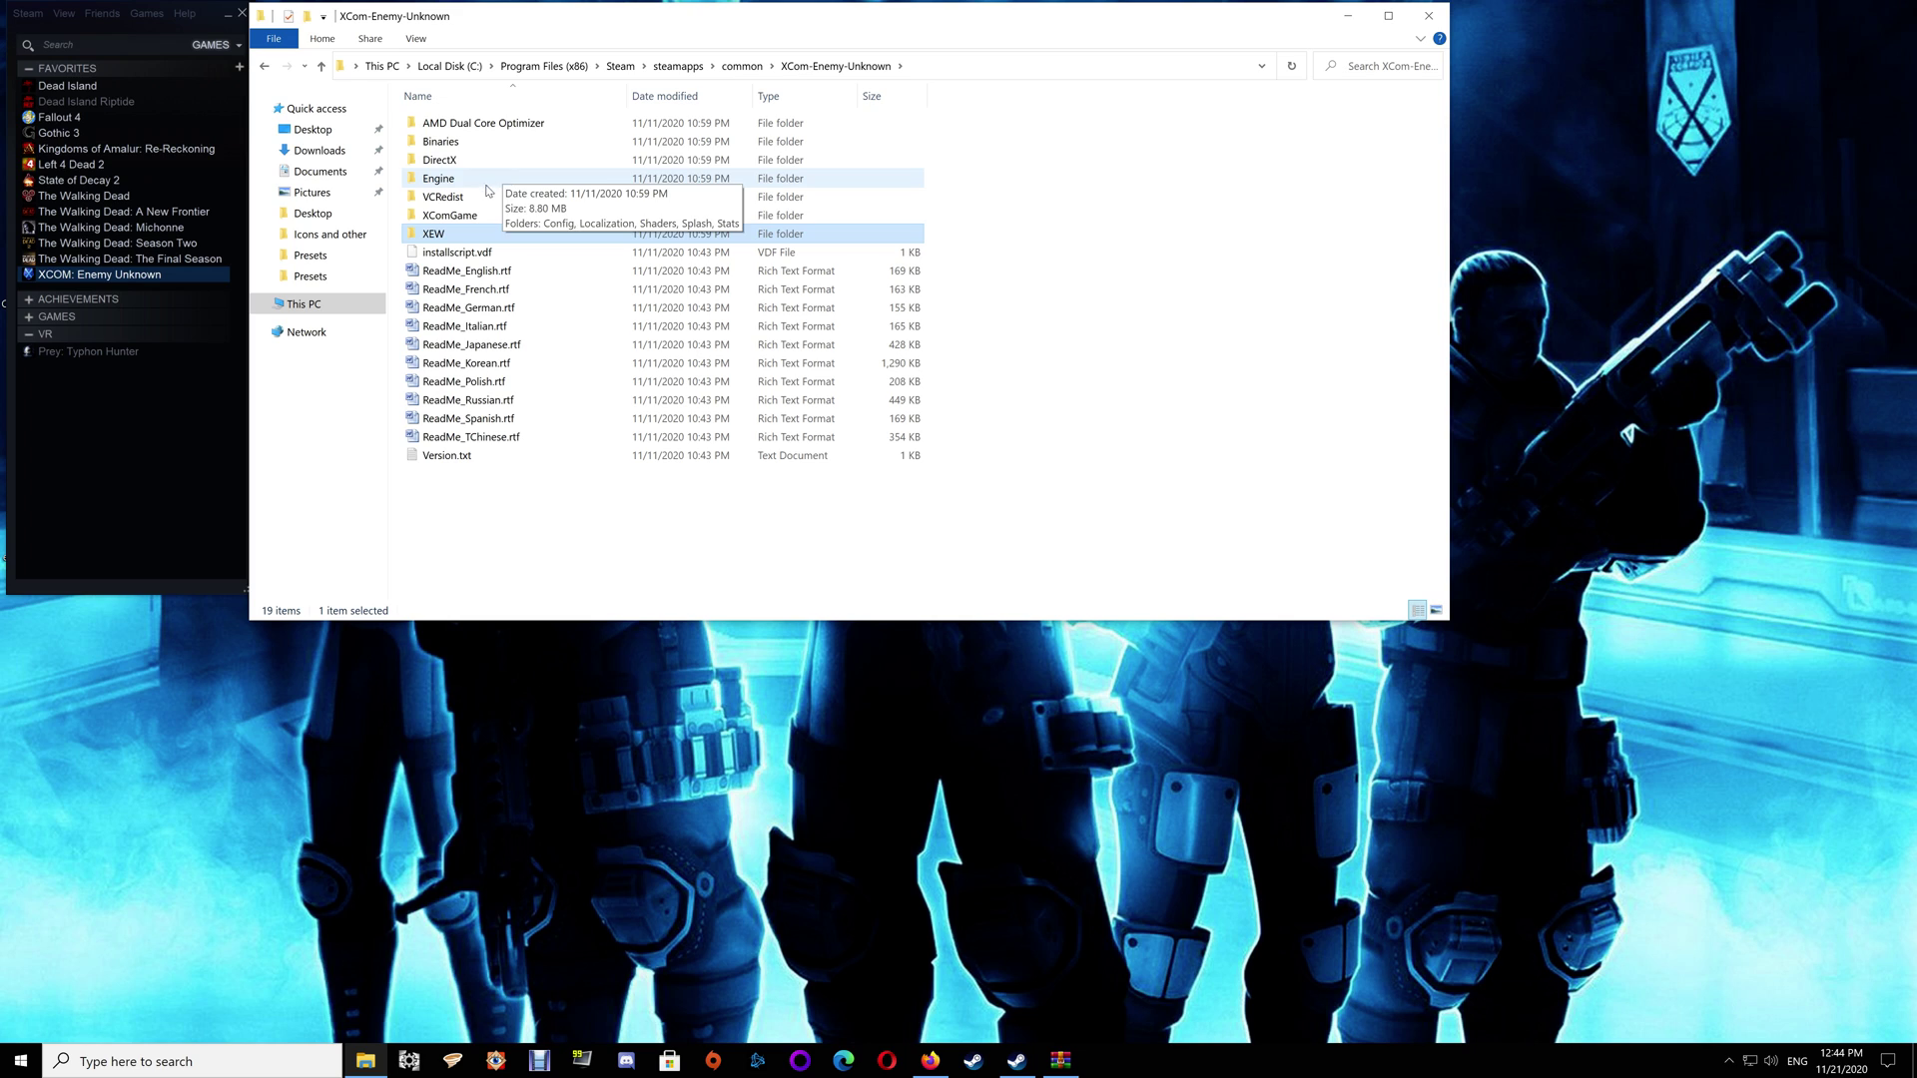
double_click(459, 143)
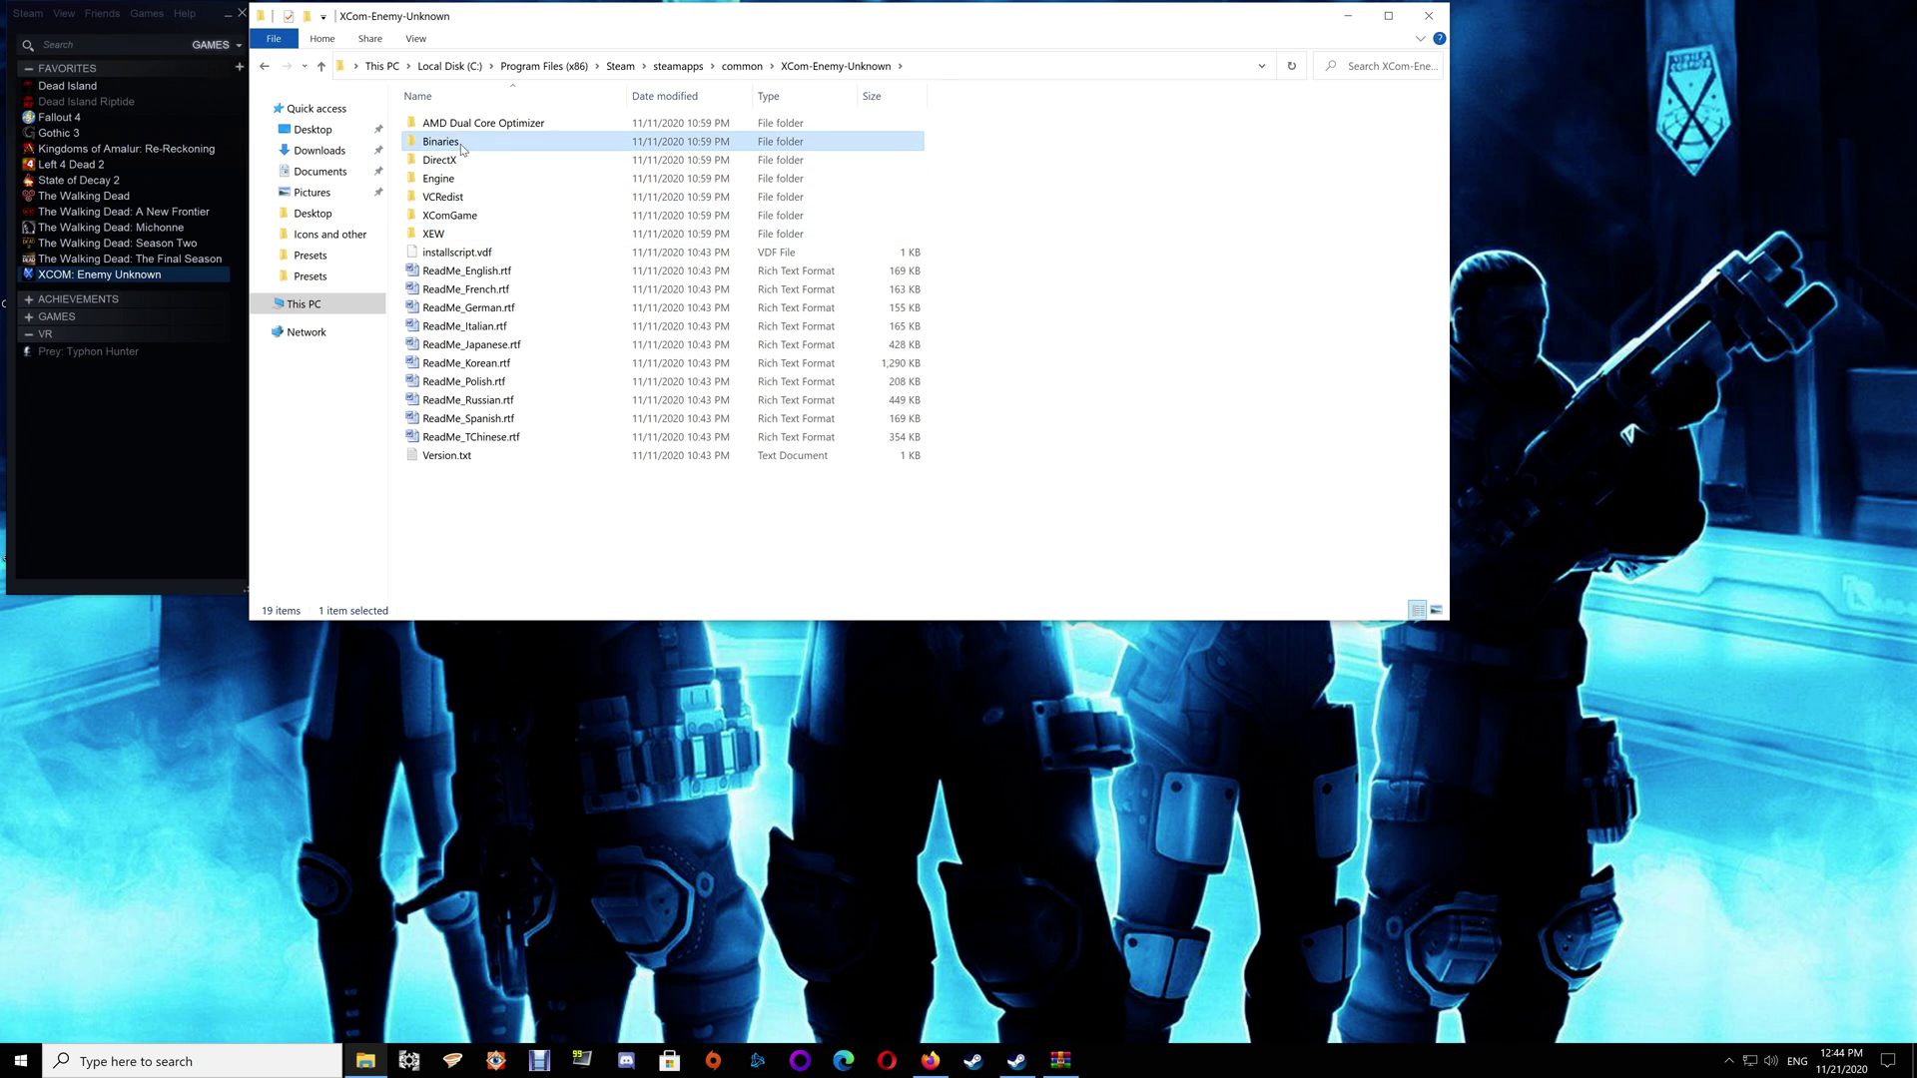
double_click(455, 125)
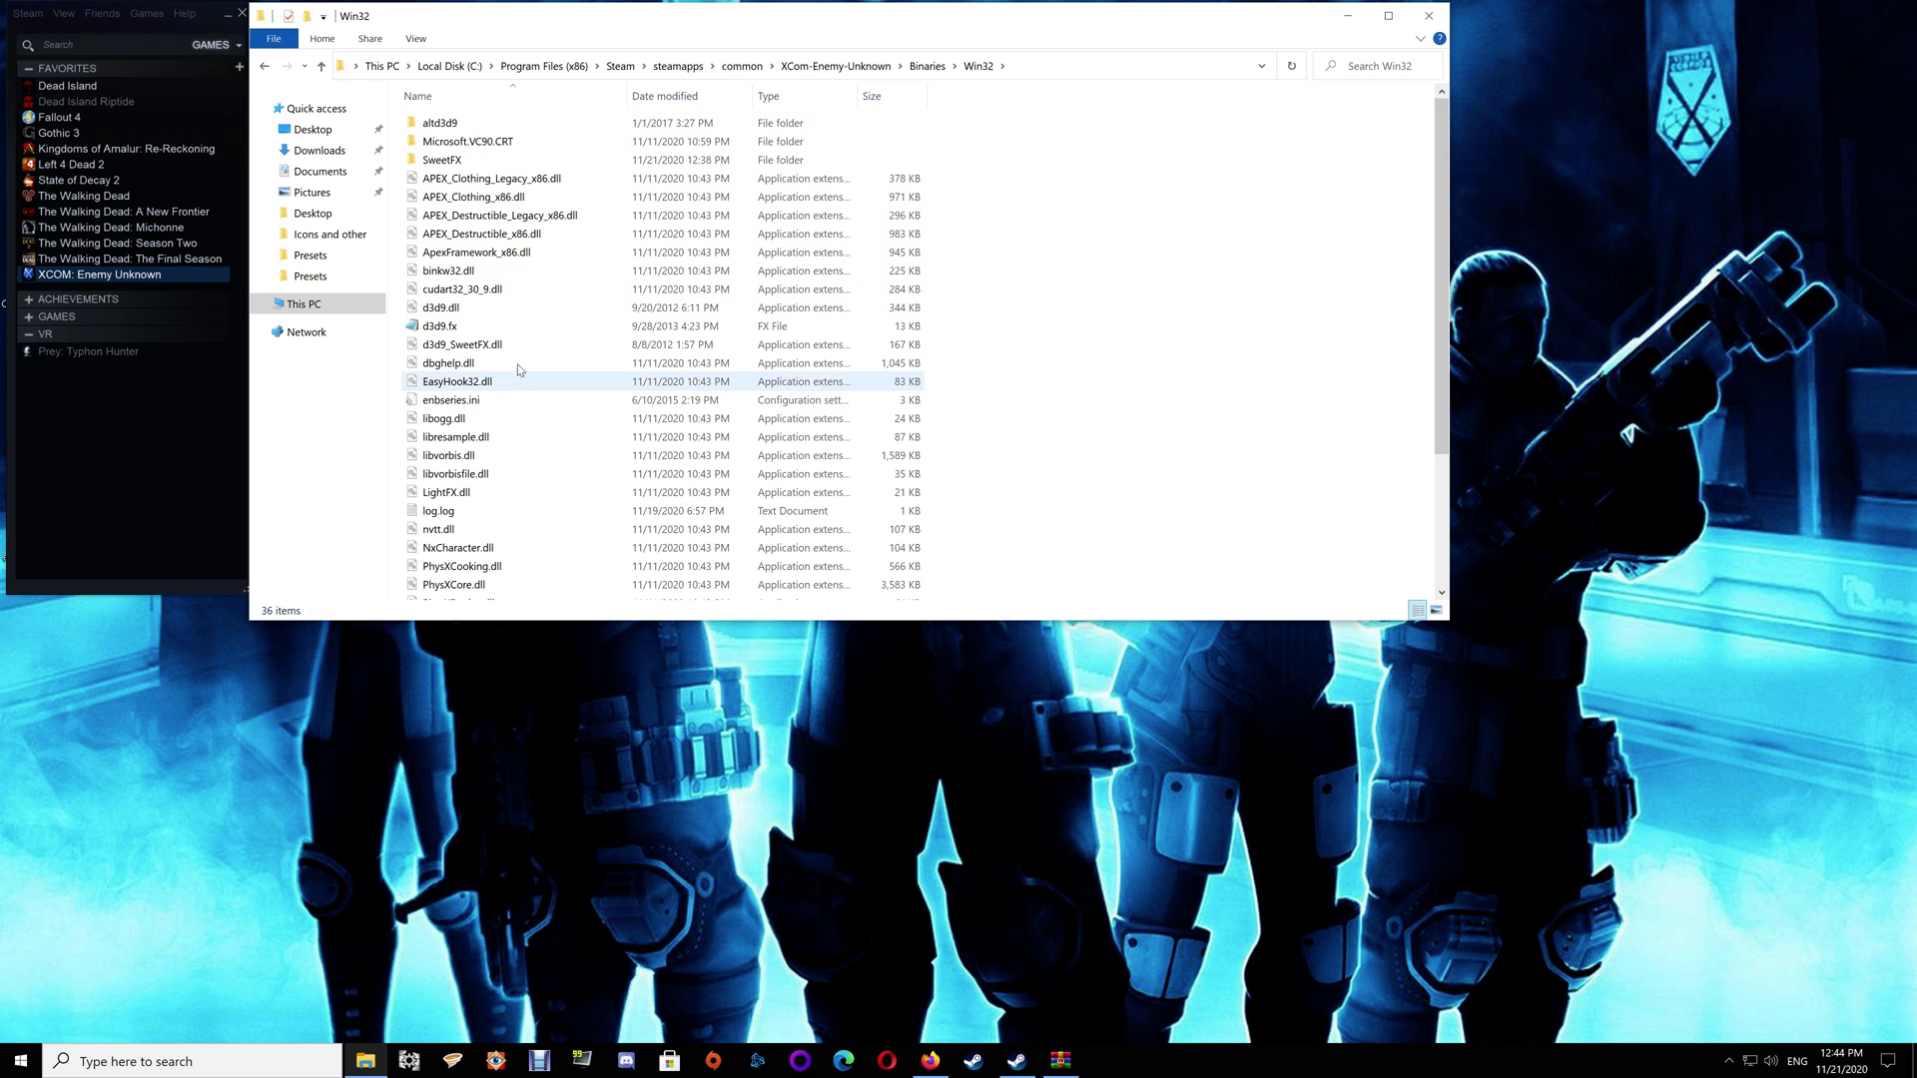
double_click(449, 162)
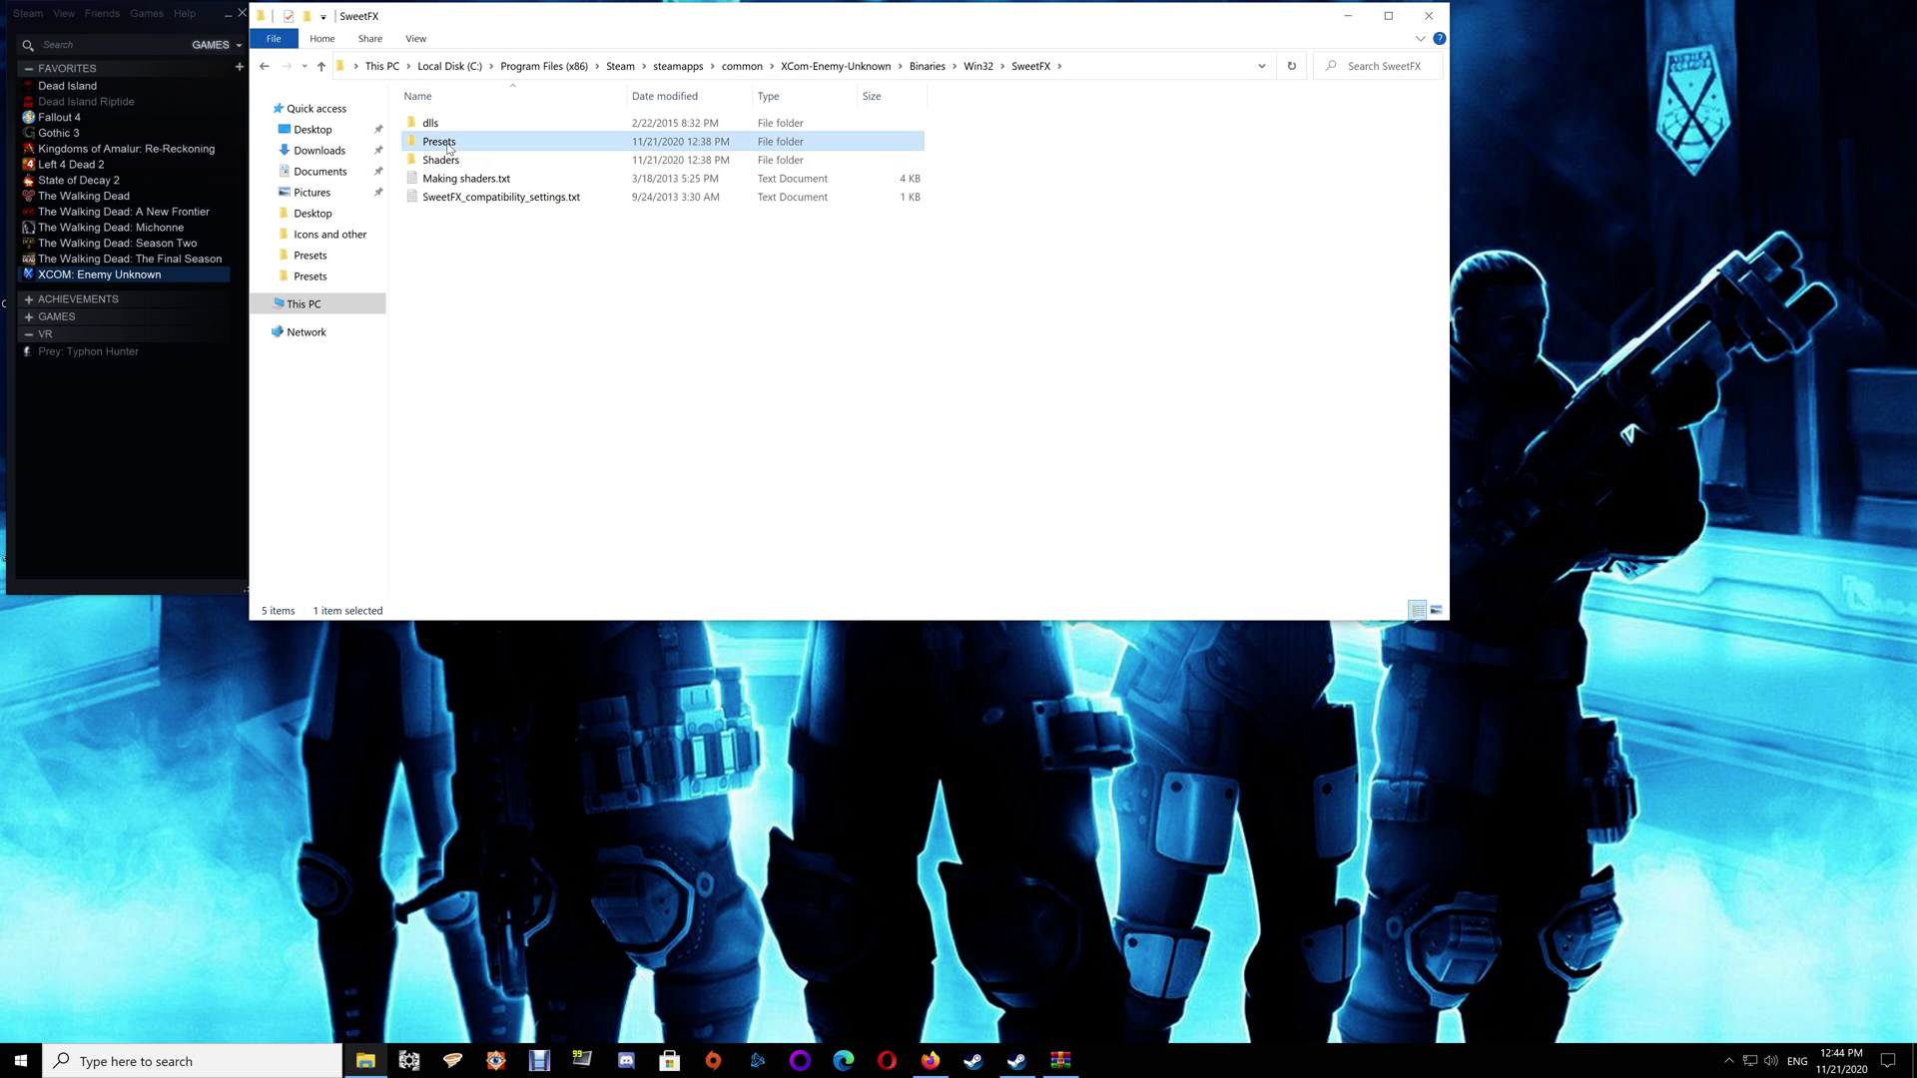
double_click(446, 142)
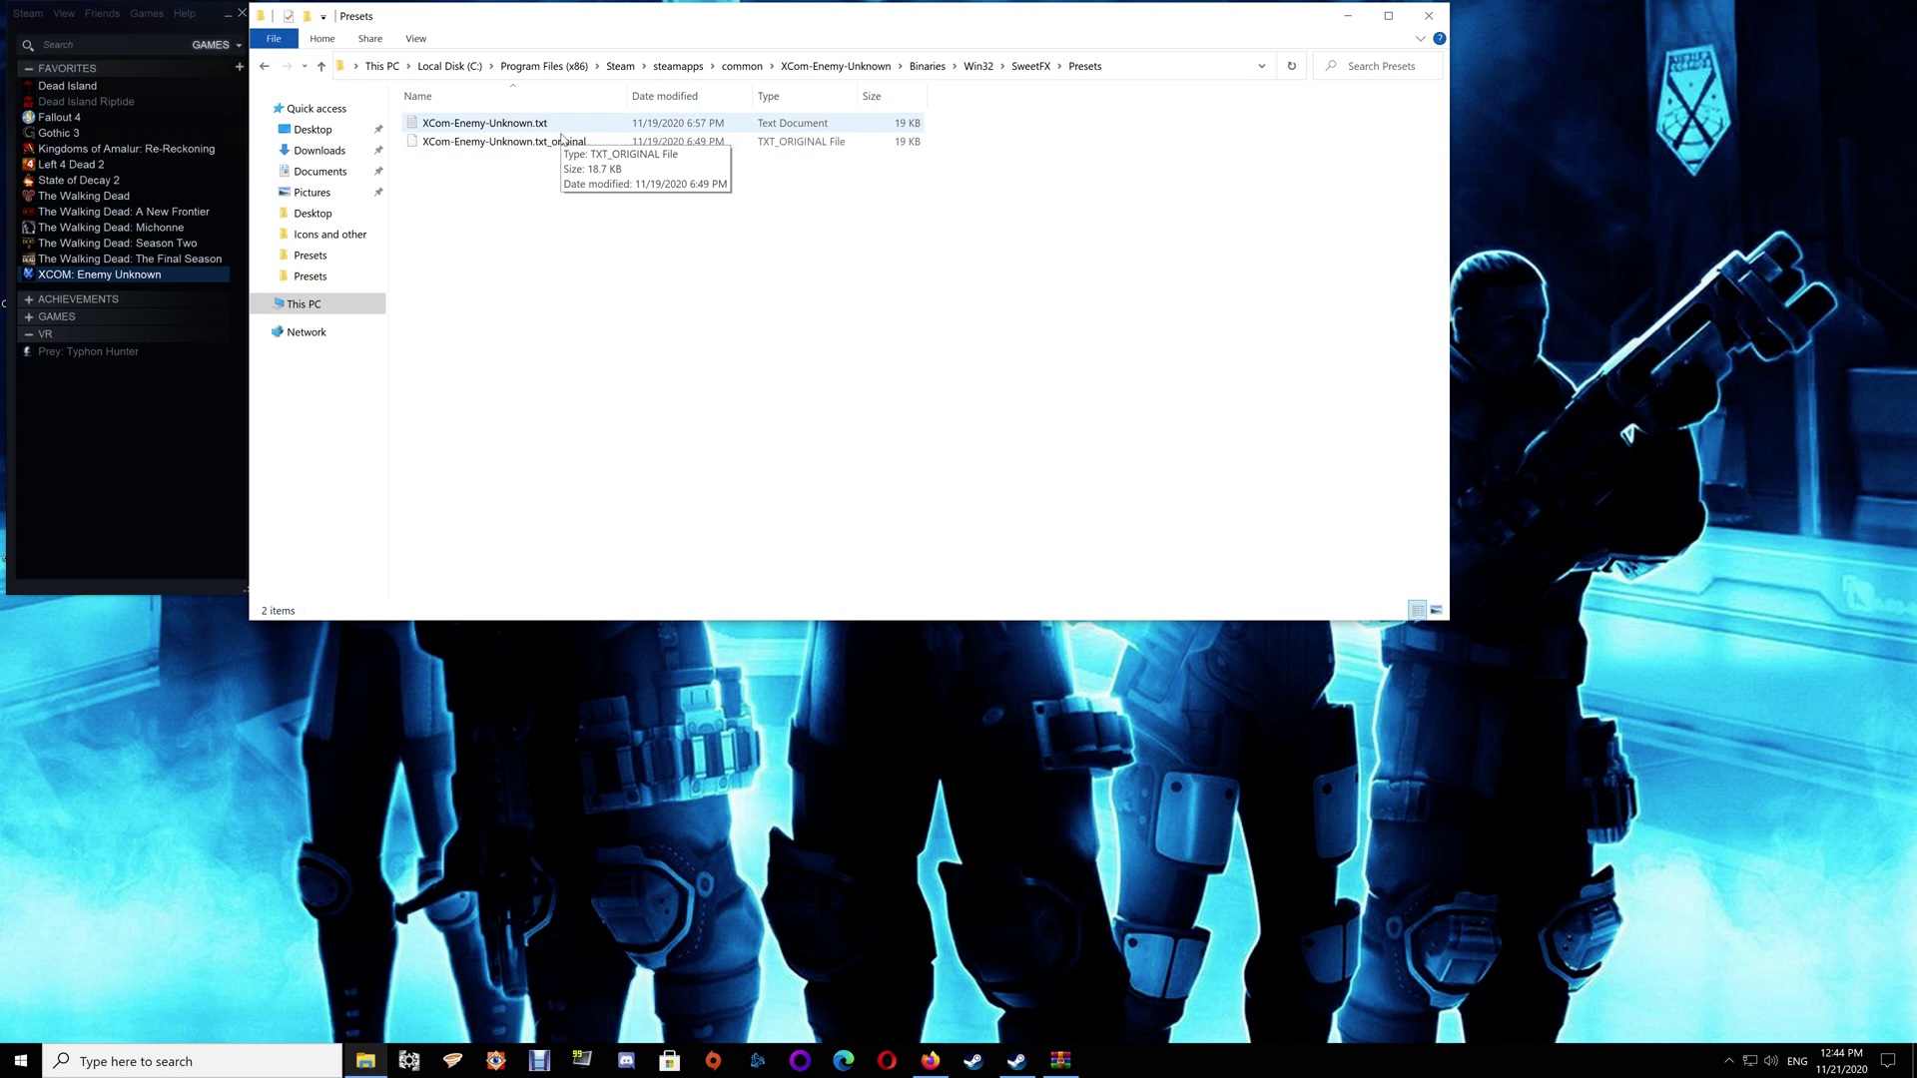
double_click(504, 124)
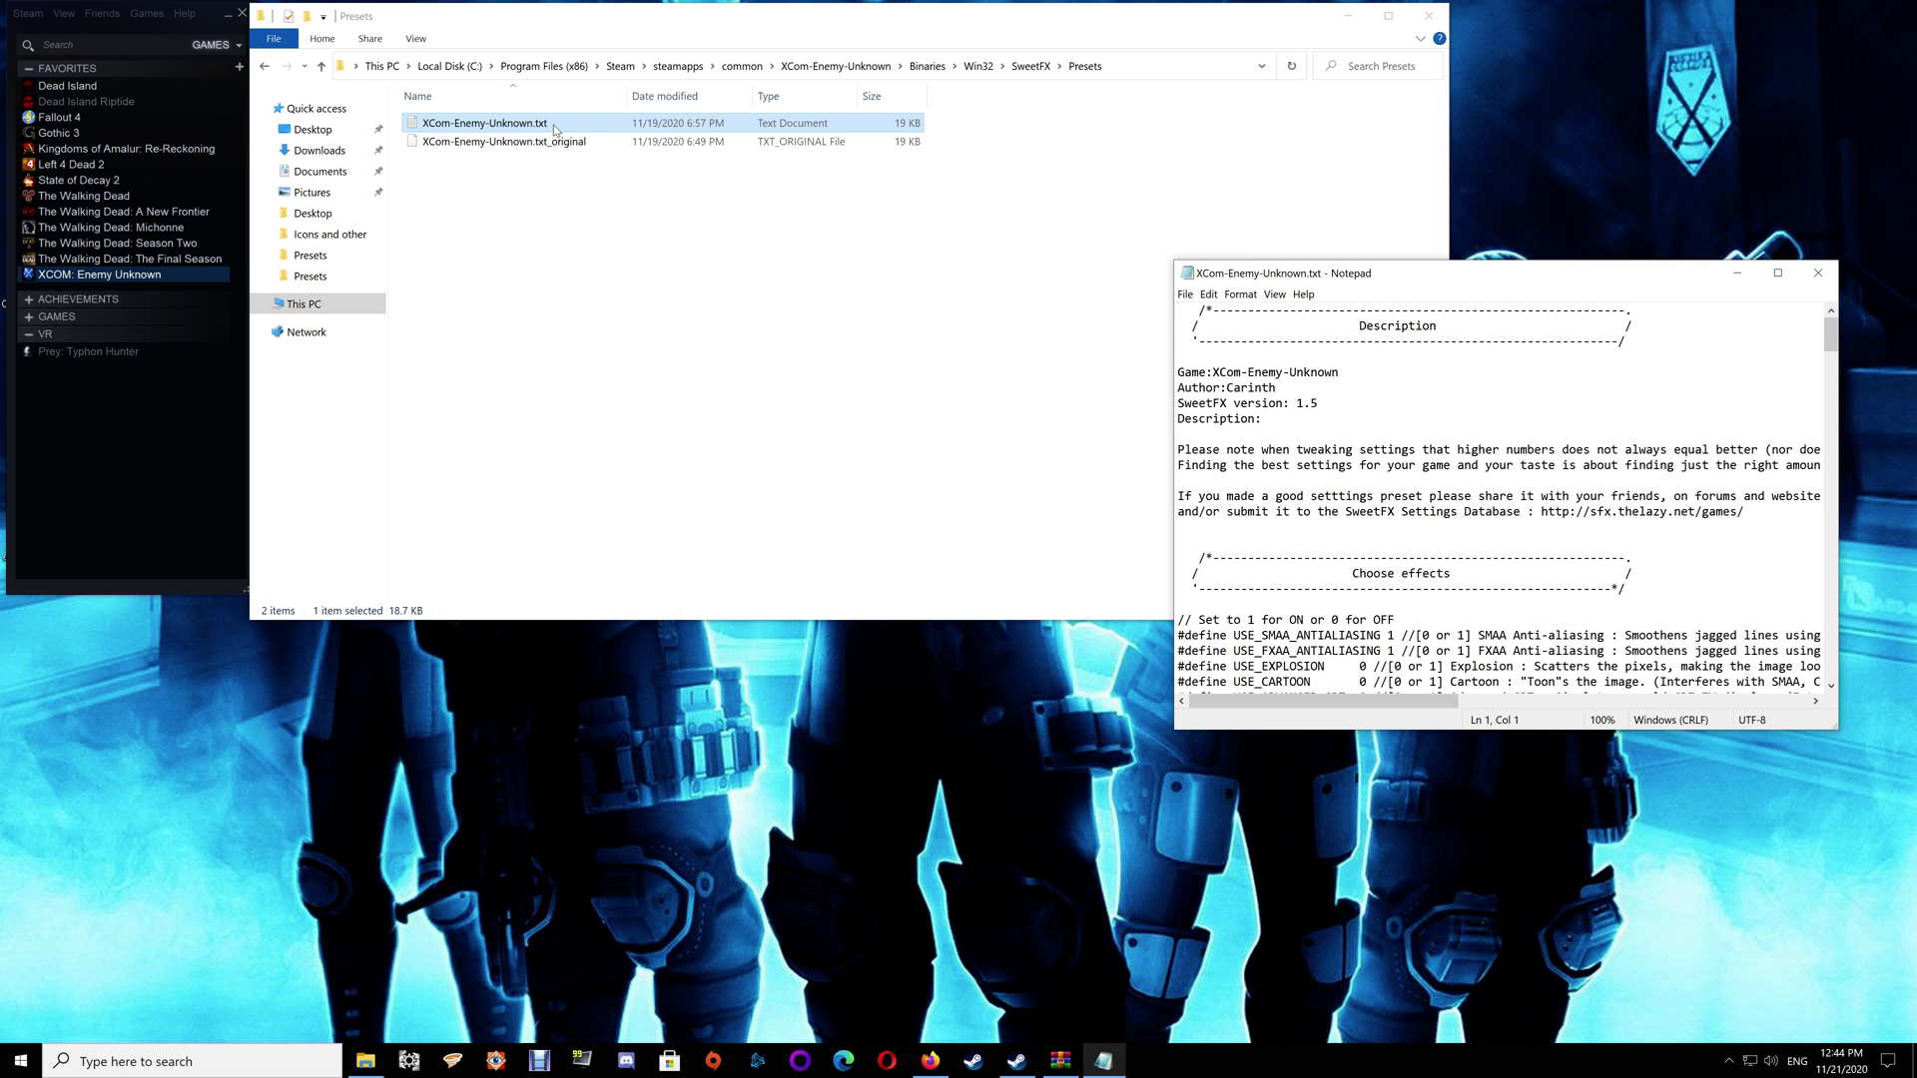
scroll(1497, 499, "down", 20)
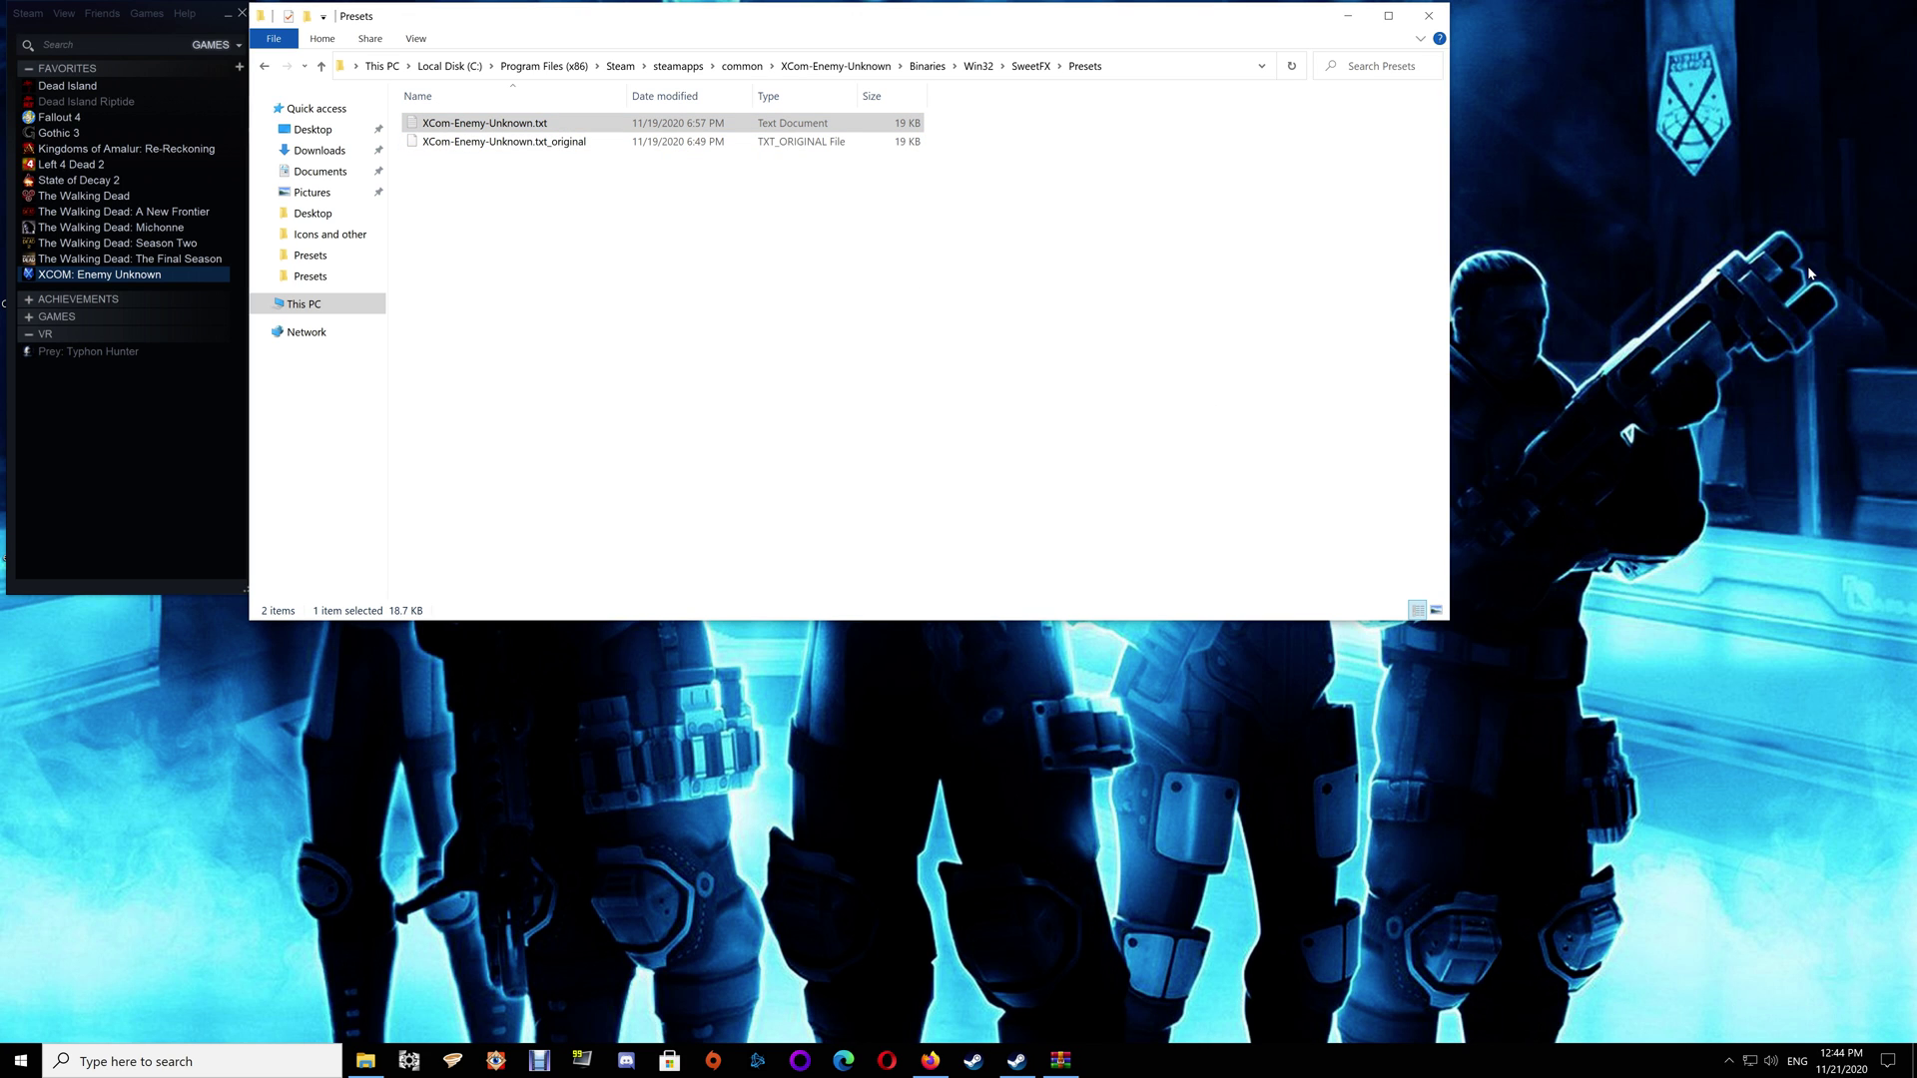
left_click(1818, 273)
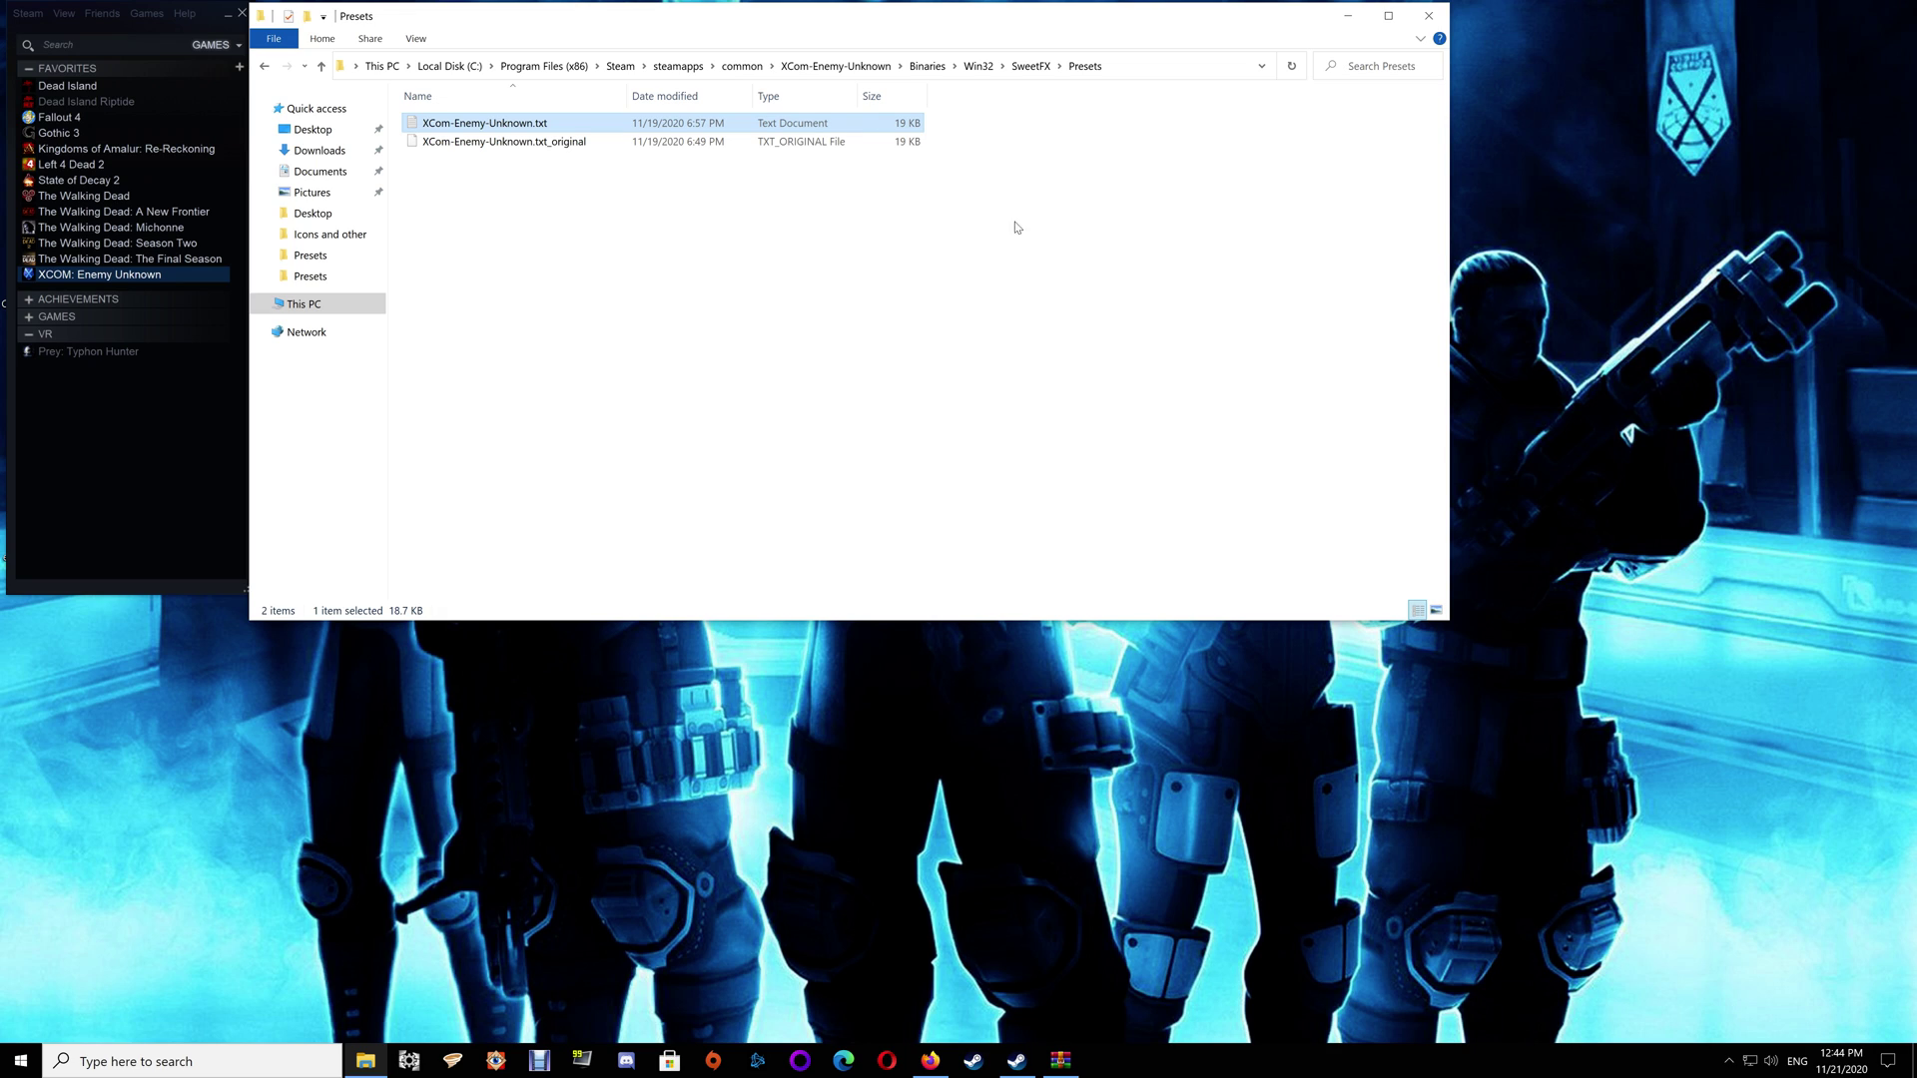
View the XCom-Enemy-Unknown.txt preset in the expansion's XEW\Binaries\Win32\SweetFX\Presets folder and close it
left_click(814, 67)
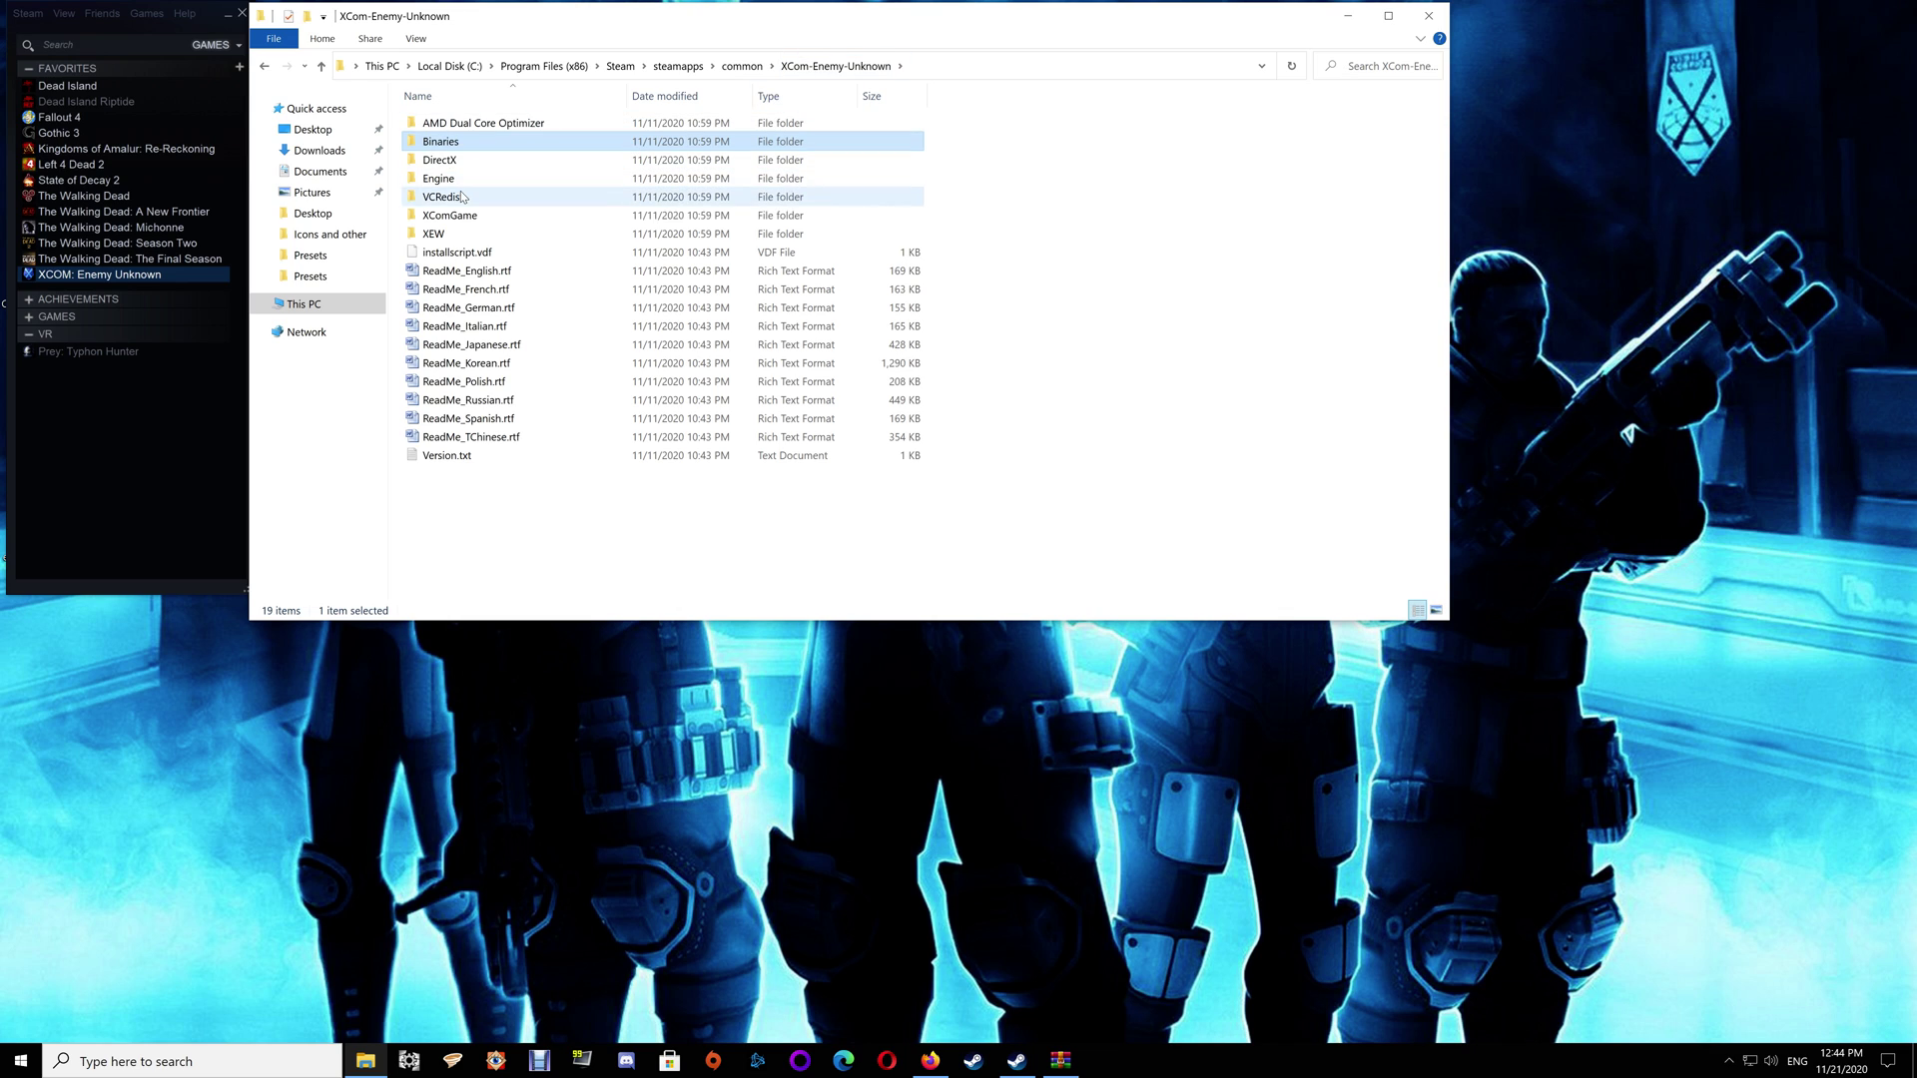
double_click(436, 236)
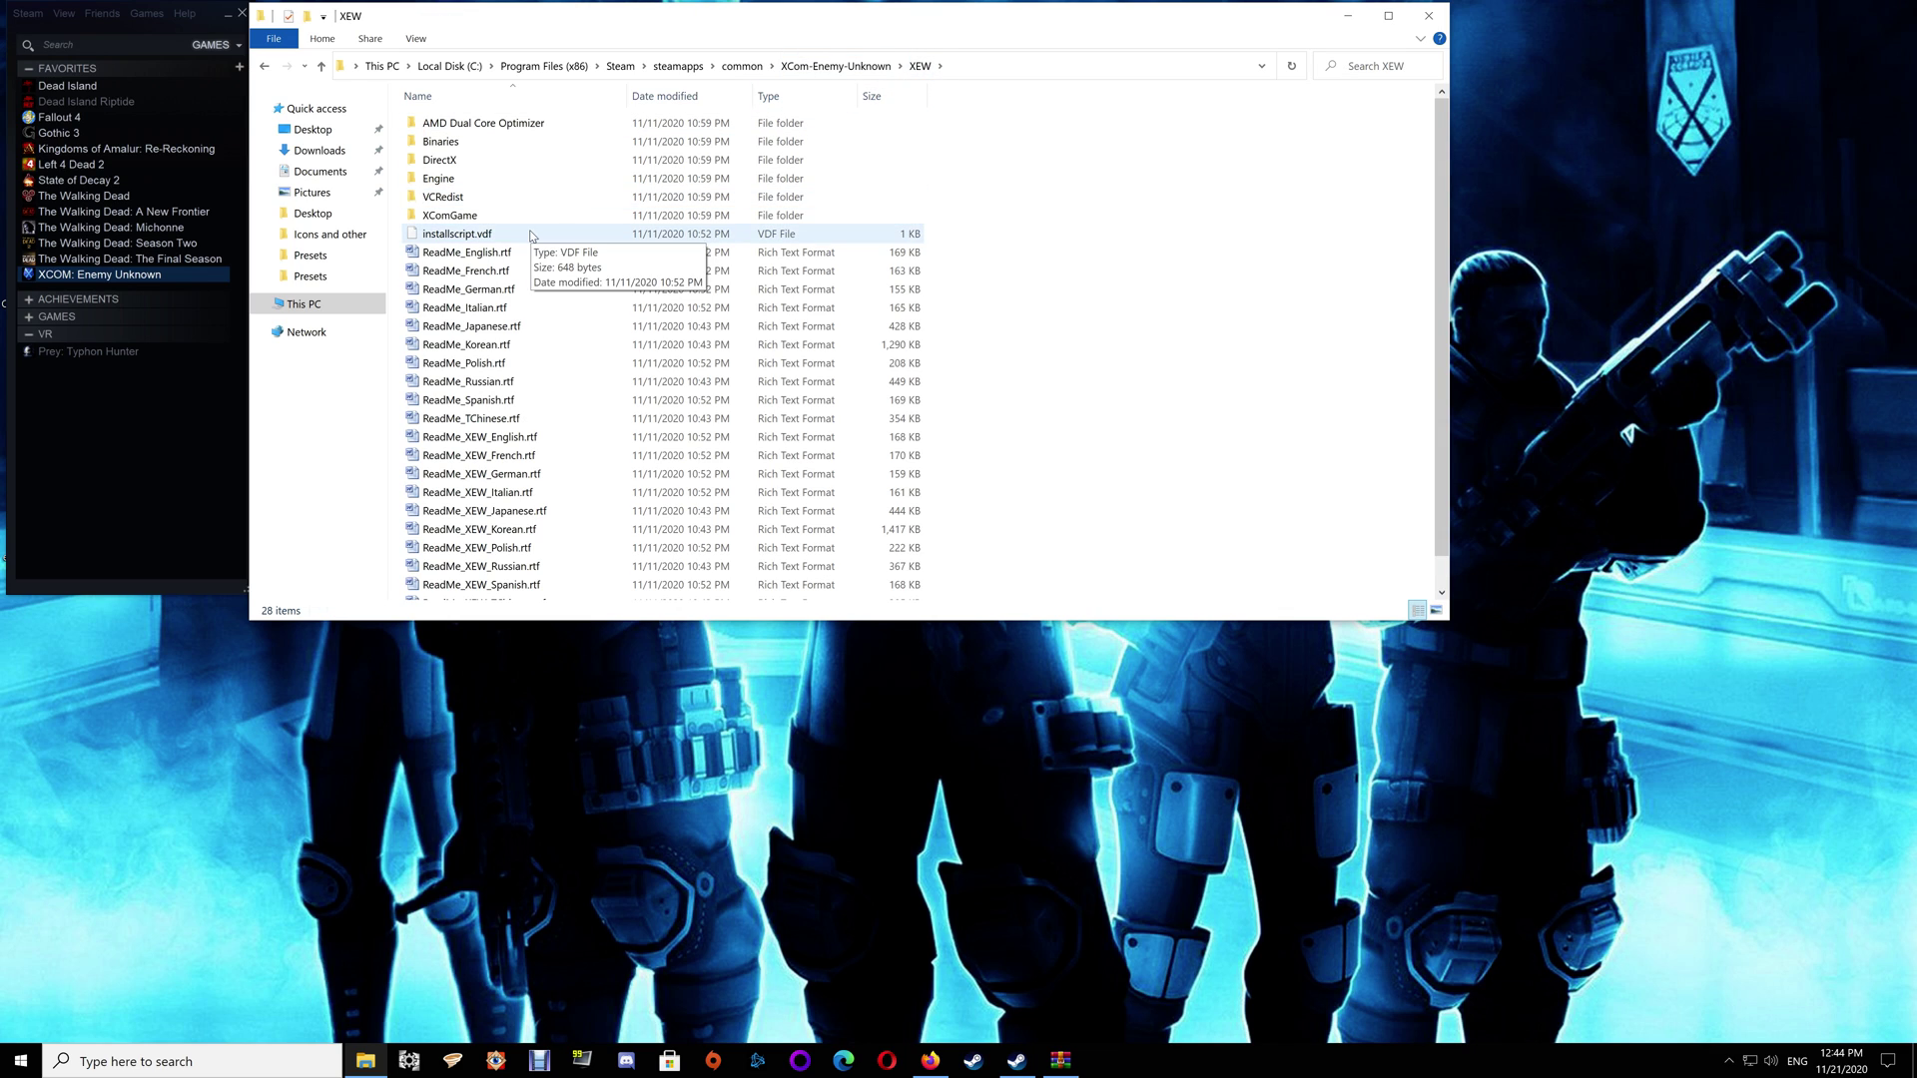
double_click(439, 141)
double_click(438, 123)
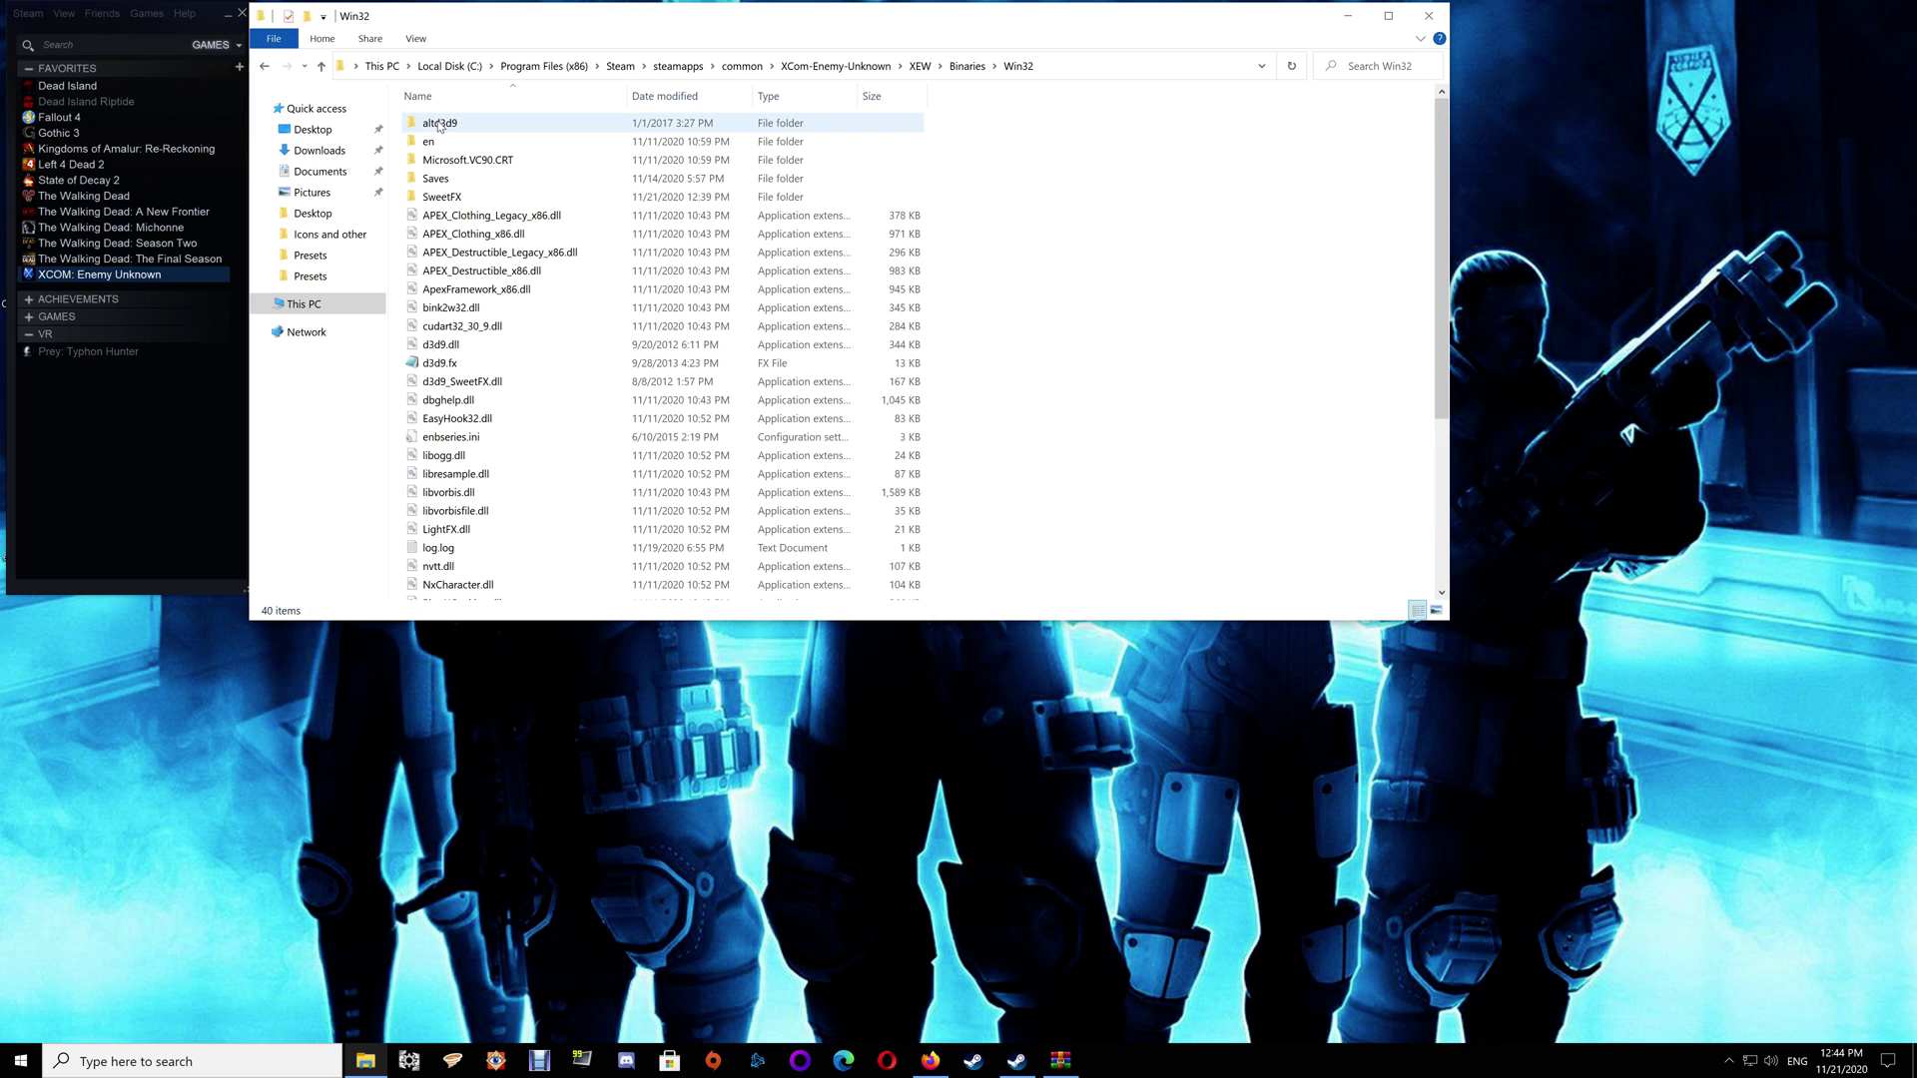
double_click(443, 199)
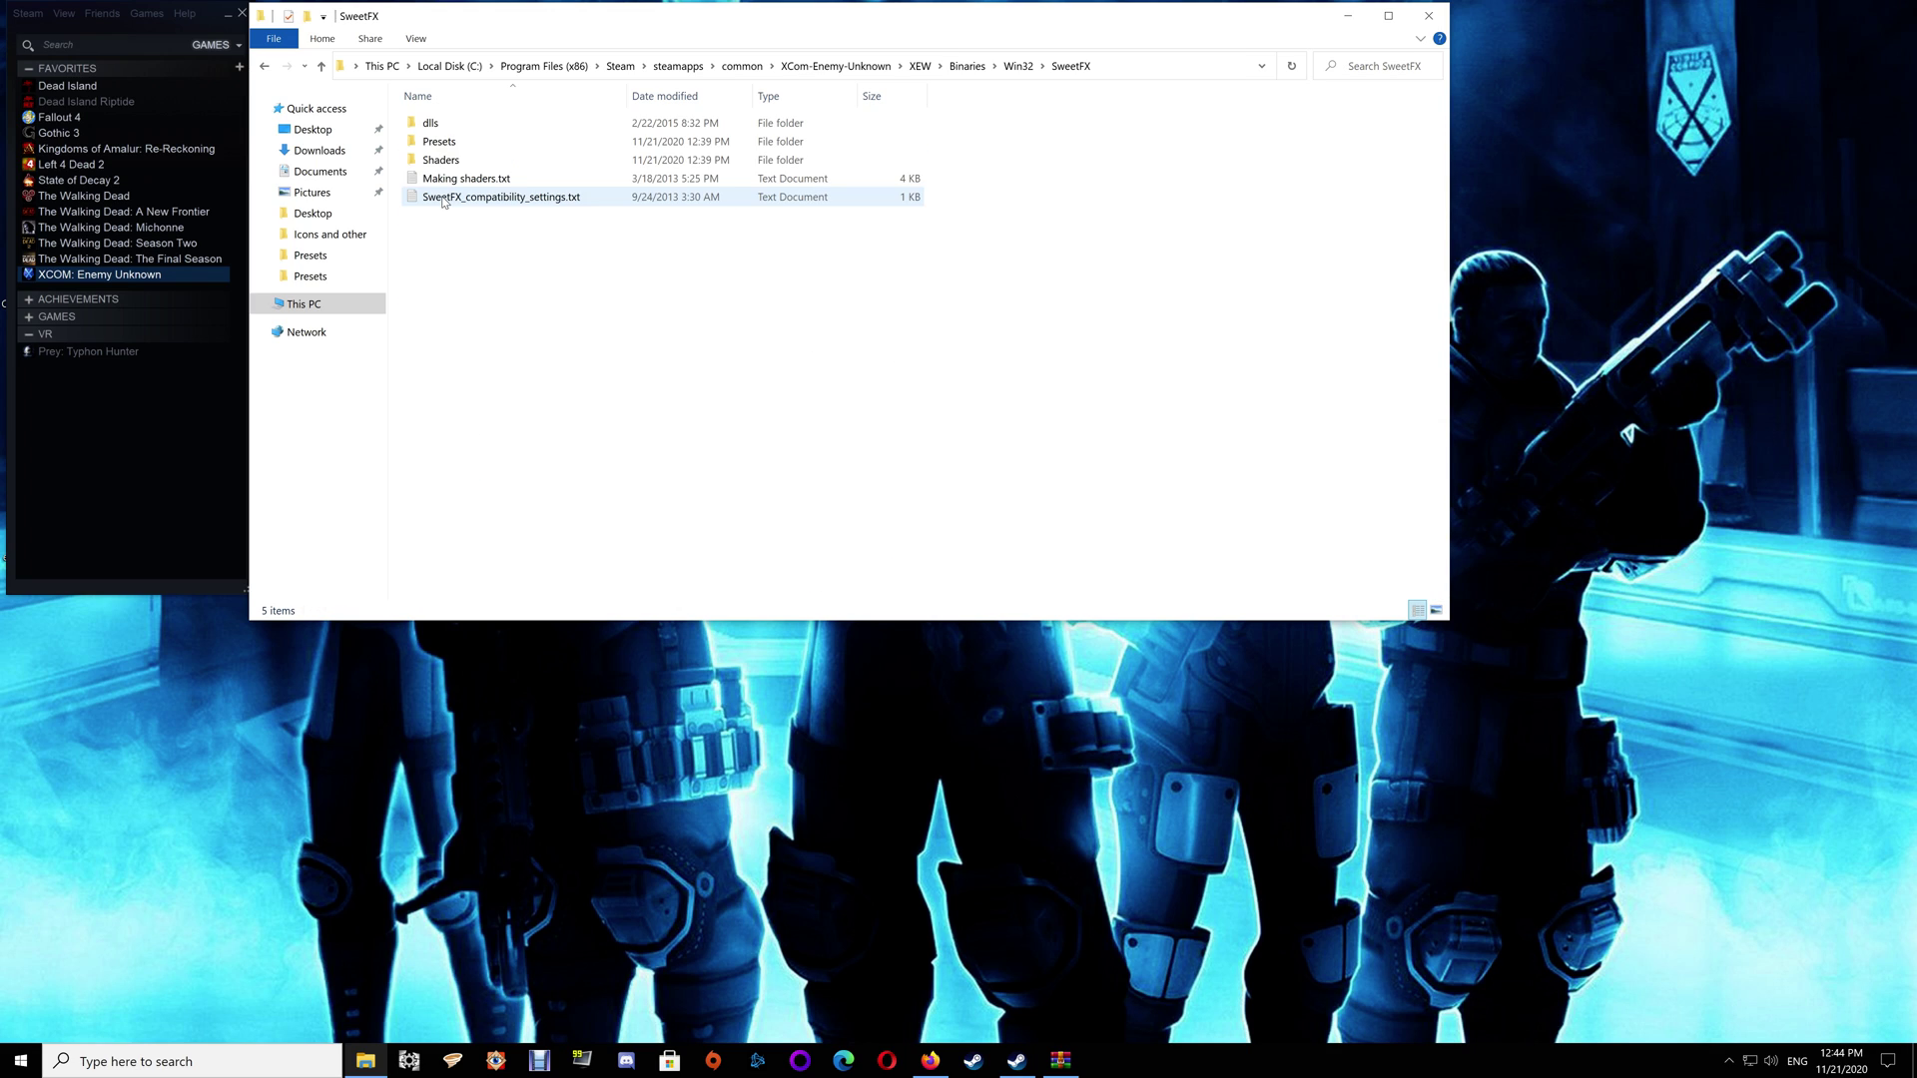
double_click(440, 143)
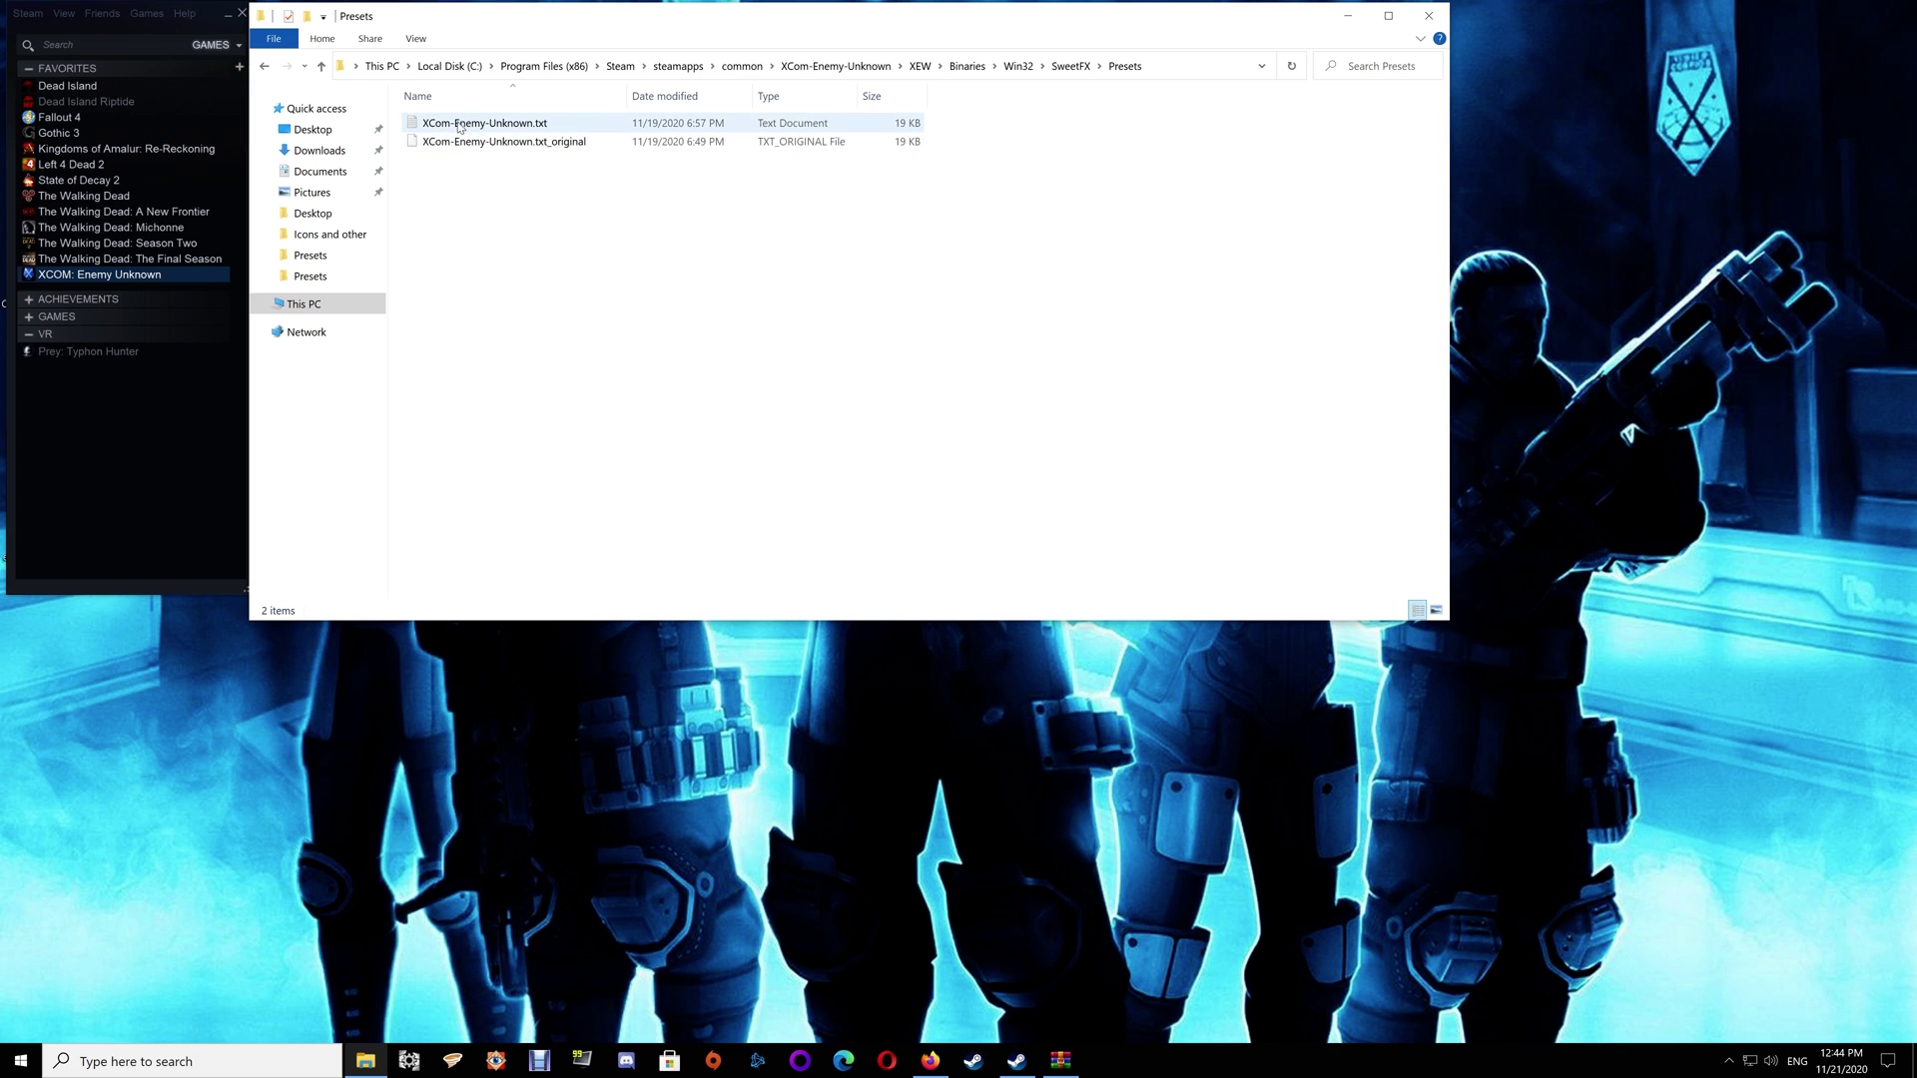
double_click(461, 124)
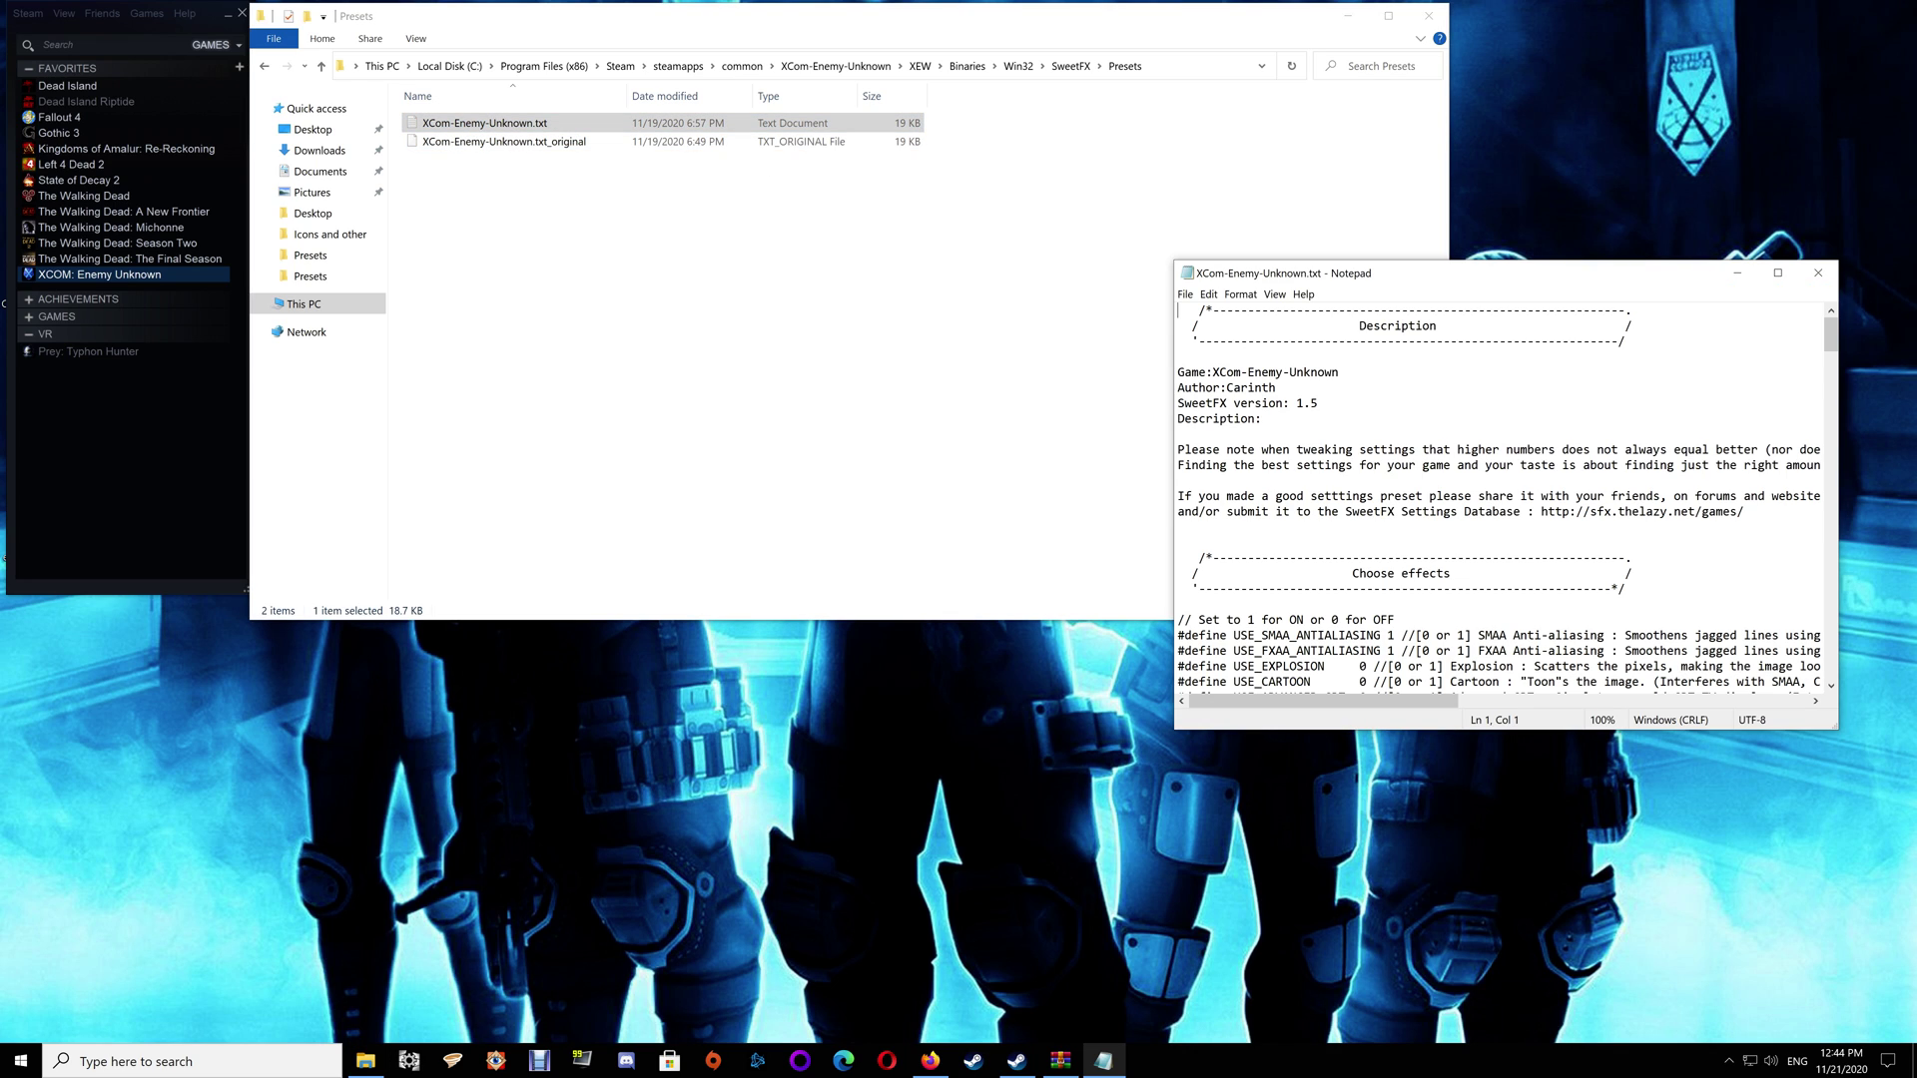
left_click(1818, 273)
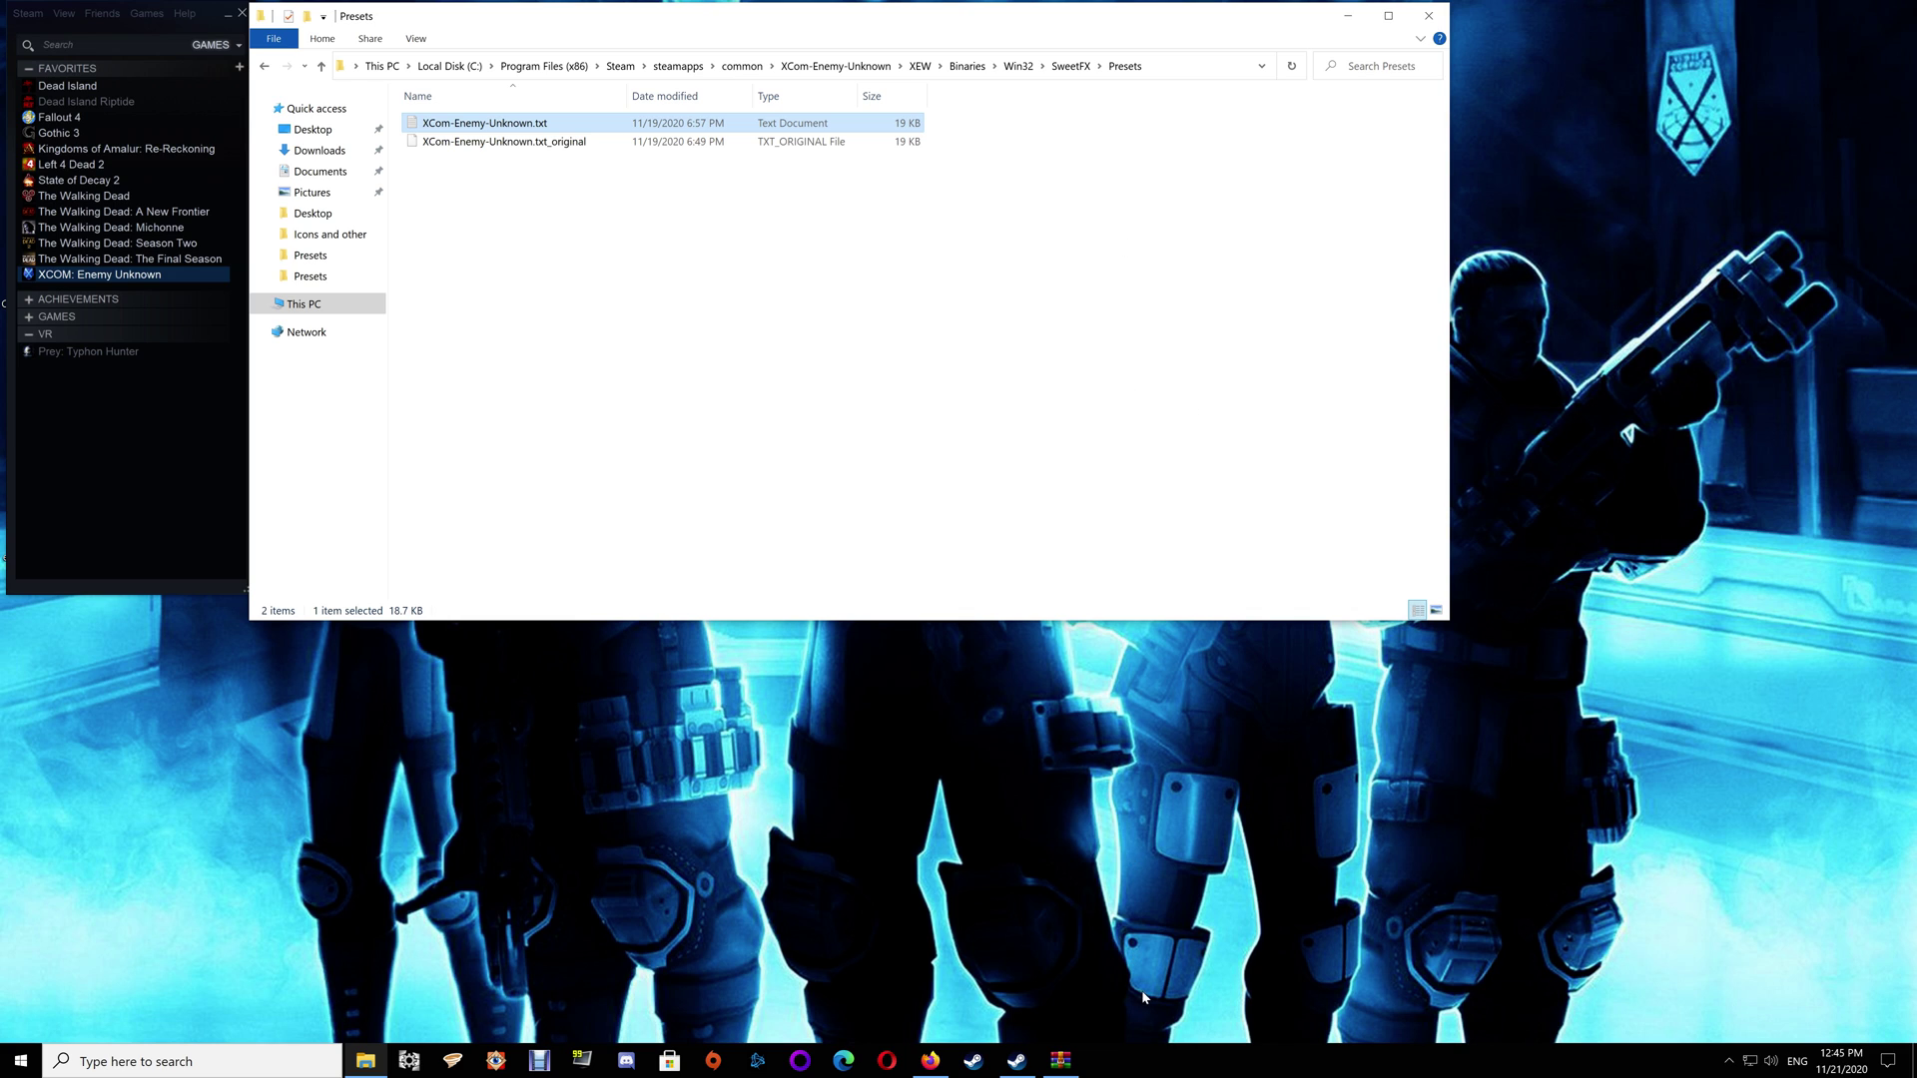
Switch to Firefox, search the web for "sweetfx presets" in a new tab, and open the SweetFX Settings Database games list
left_click(928, 1060)
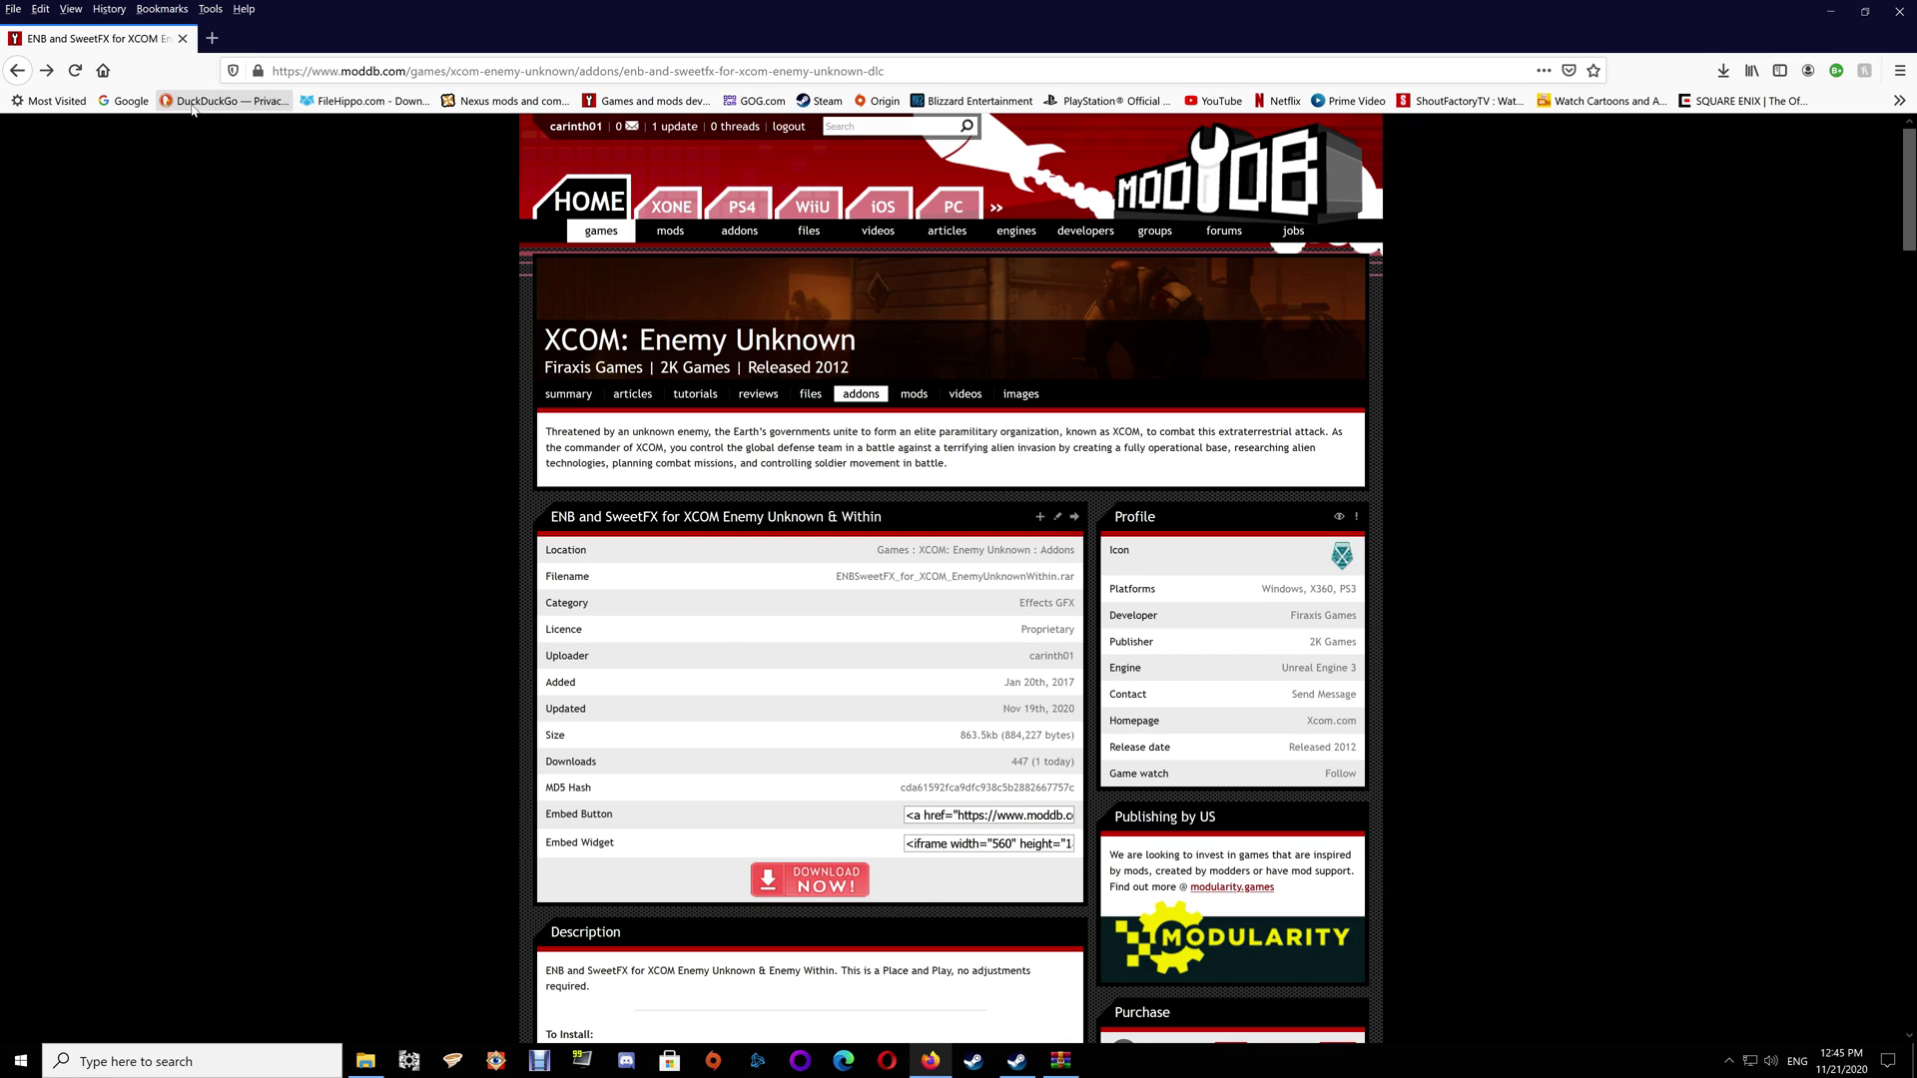
left_click(211, 38)
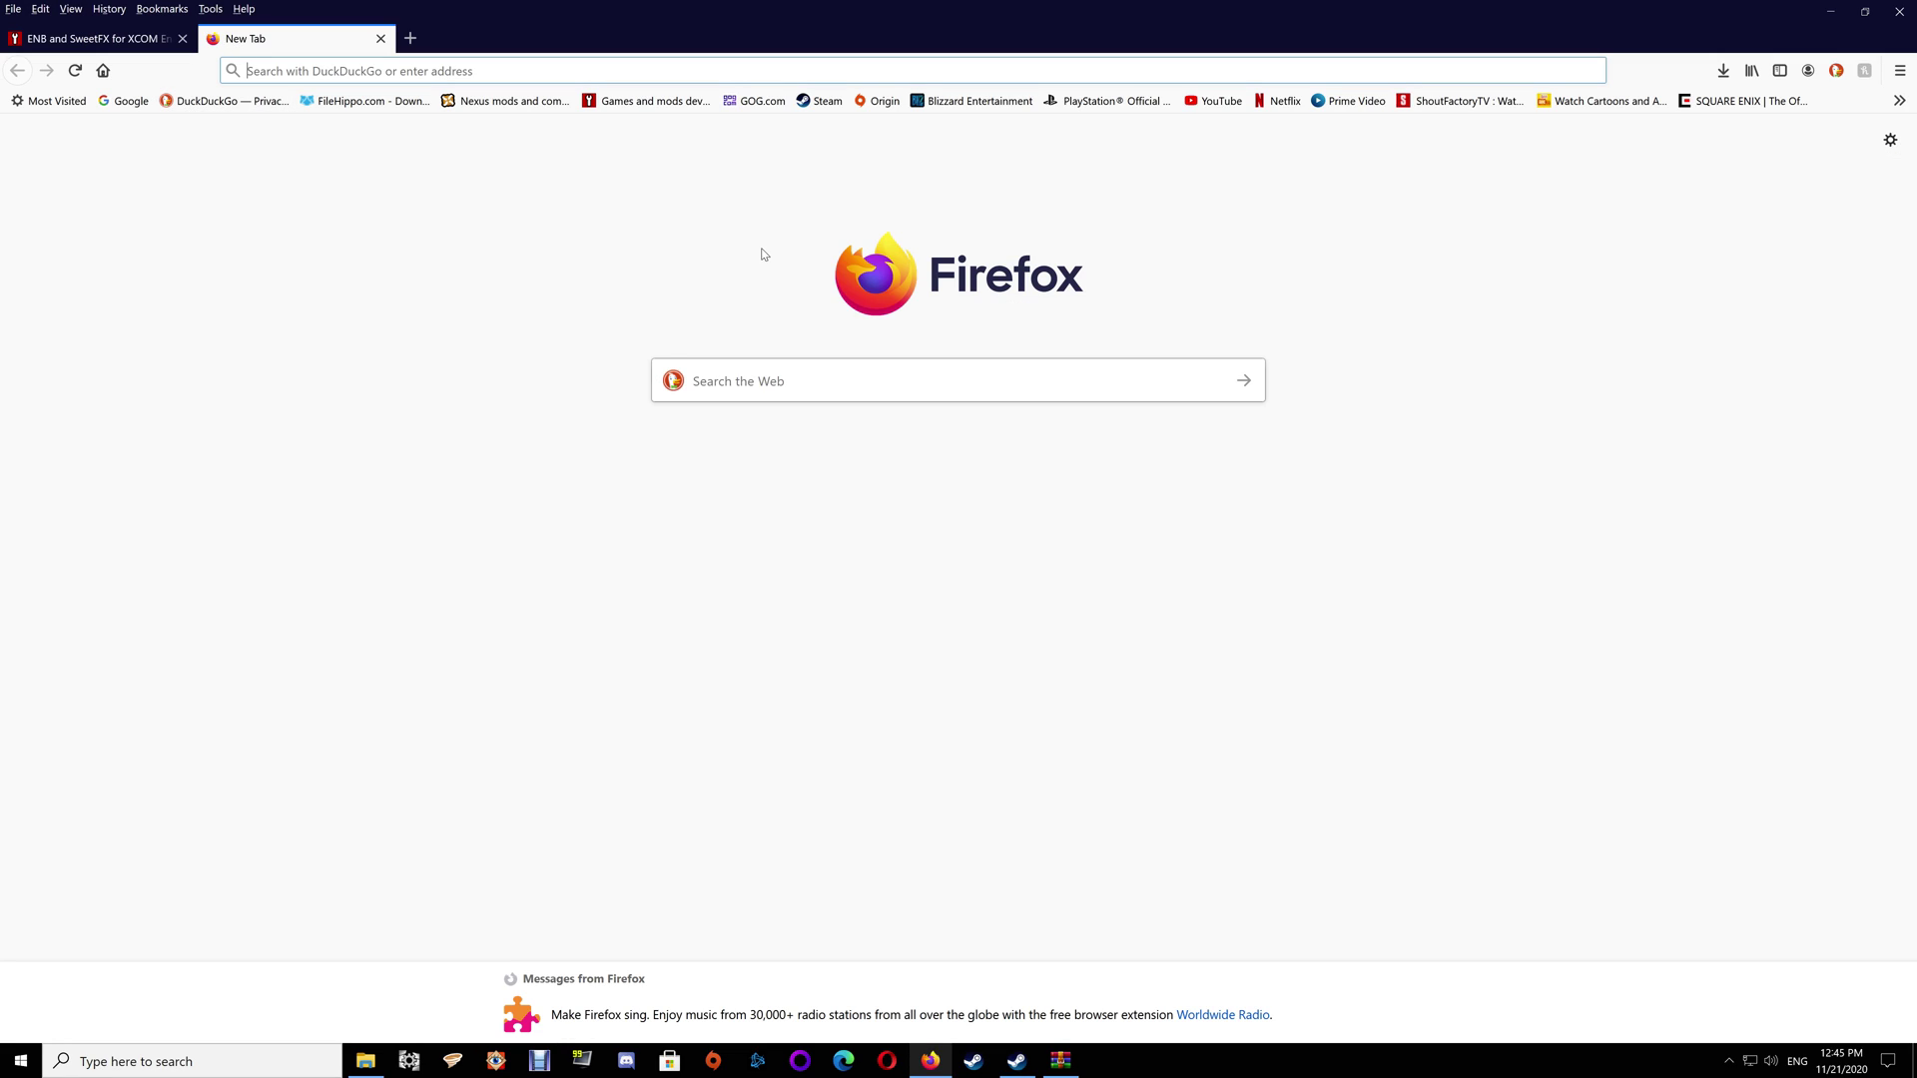
left_click(899, 381)
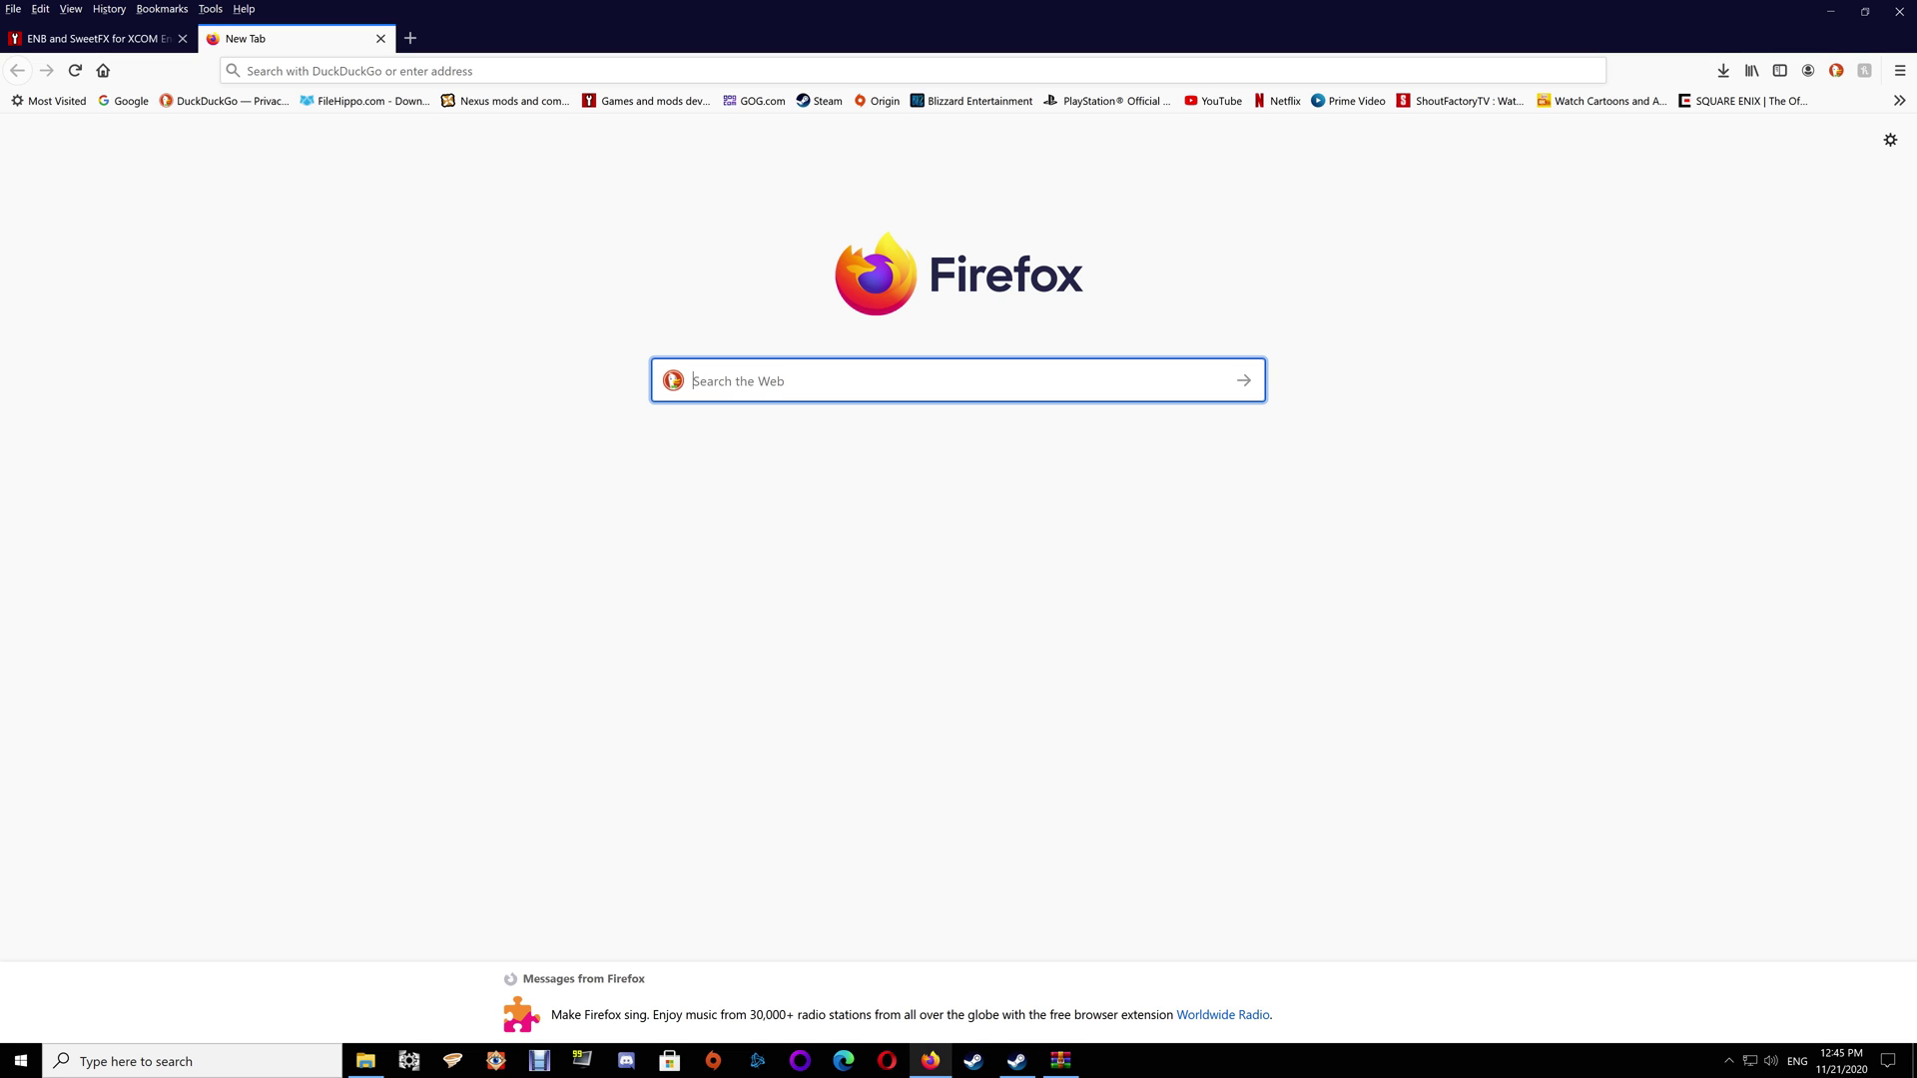
type("sweetfx preset")
key("Down")
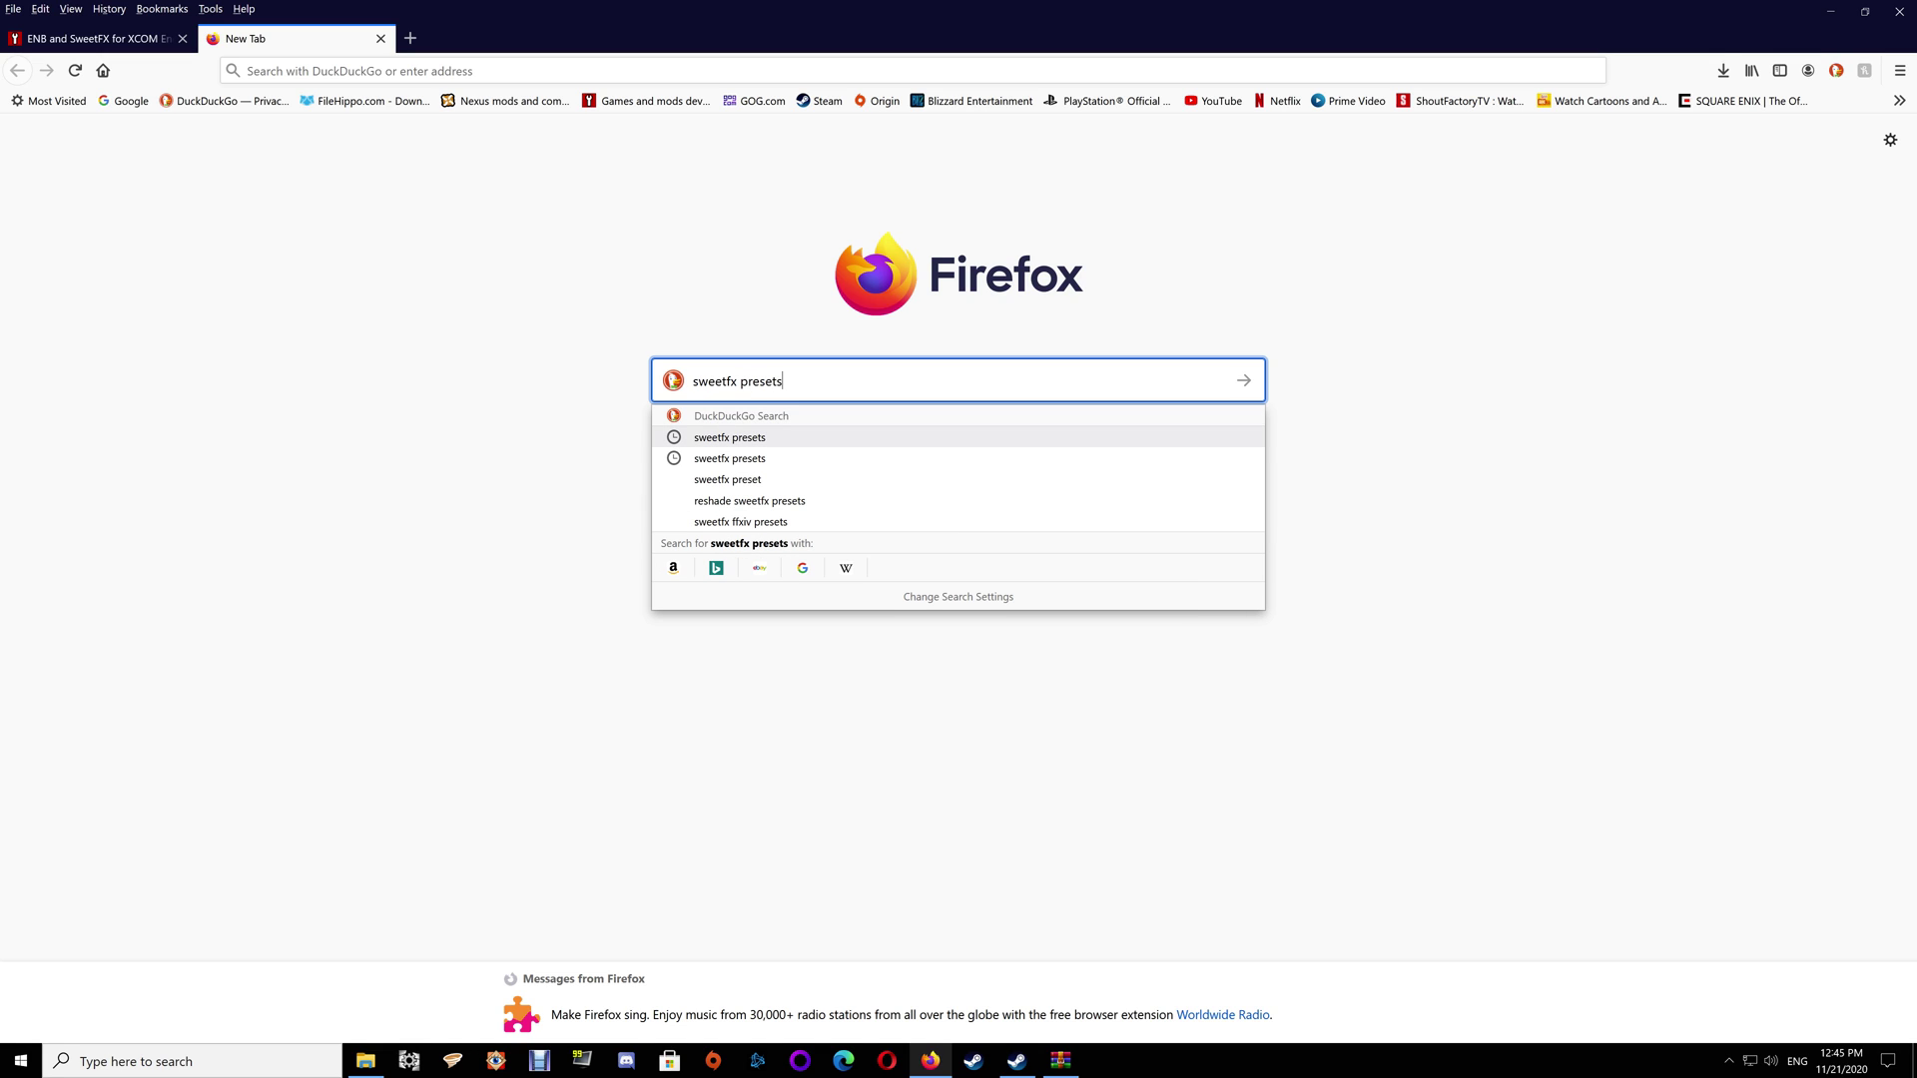
key("Return")
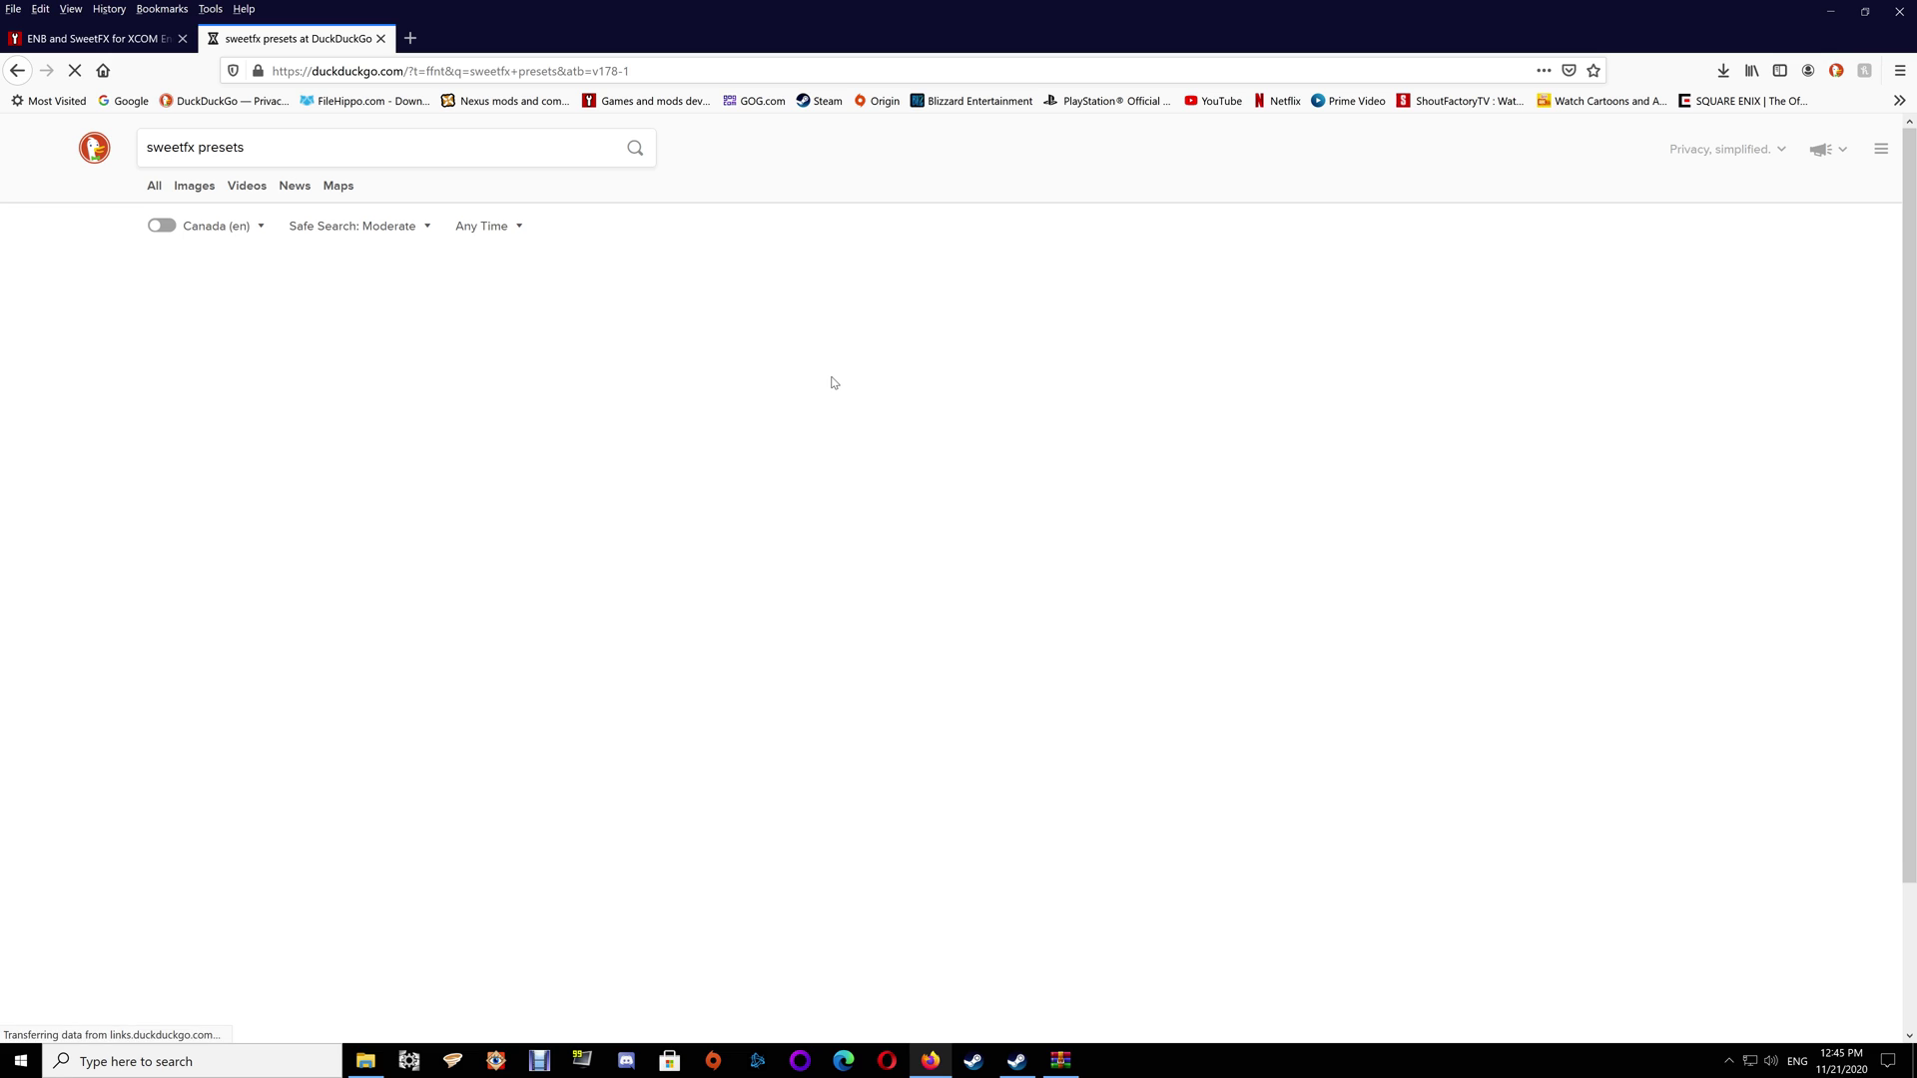
left_click(254, 282)
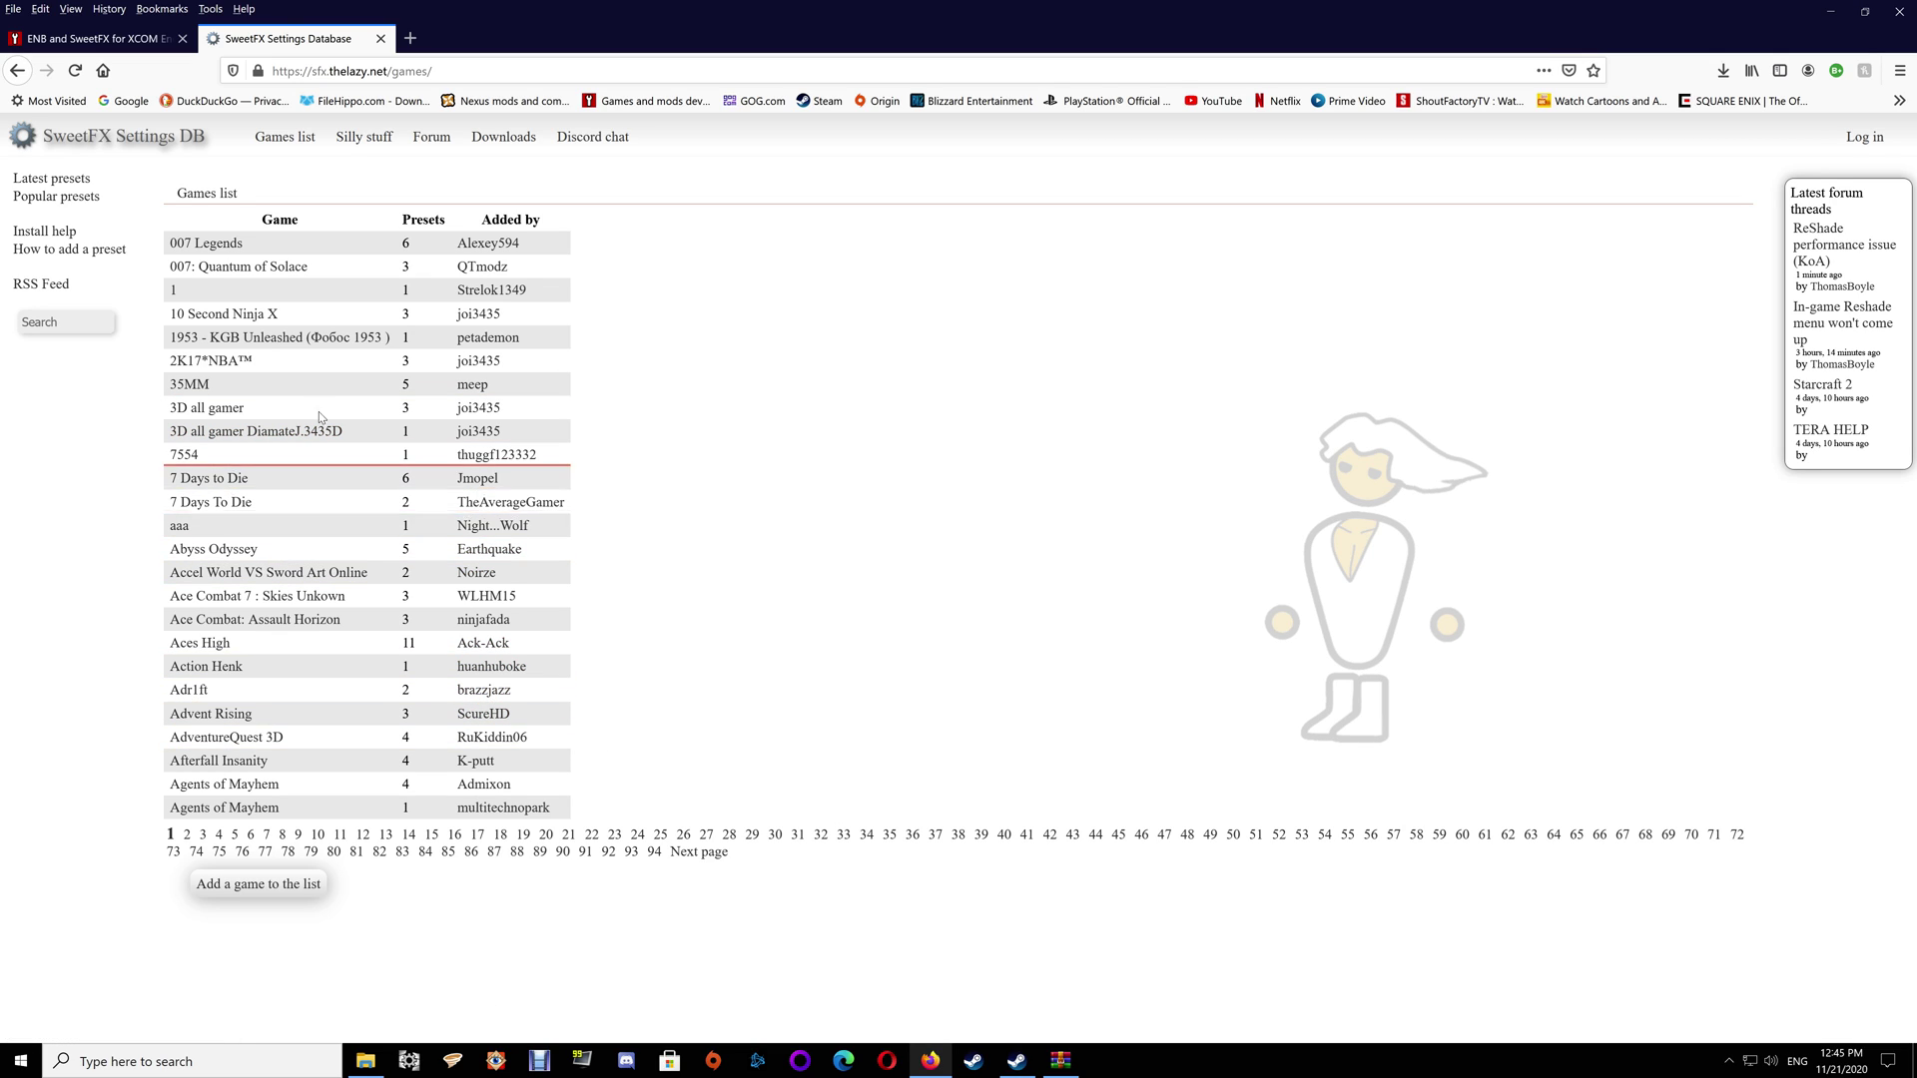
Search the SweetFX database for the XCOM games and open the XCOM: Enemy Unknown presets page
left_click(84, 319)
type("x")
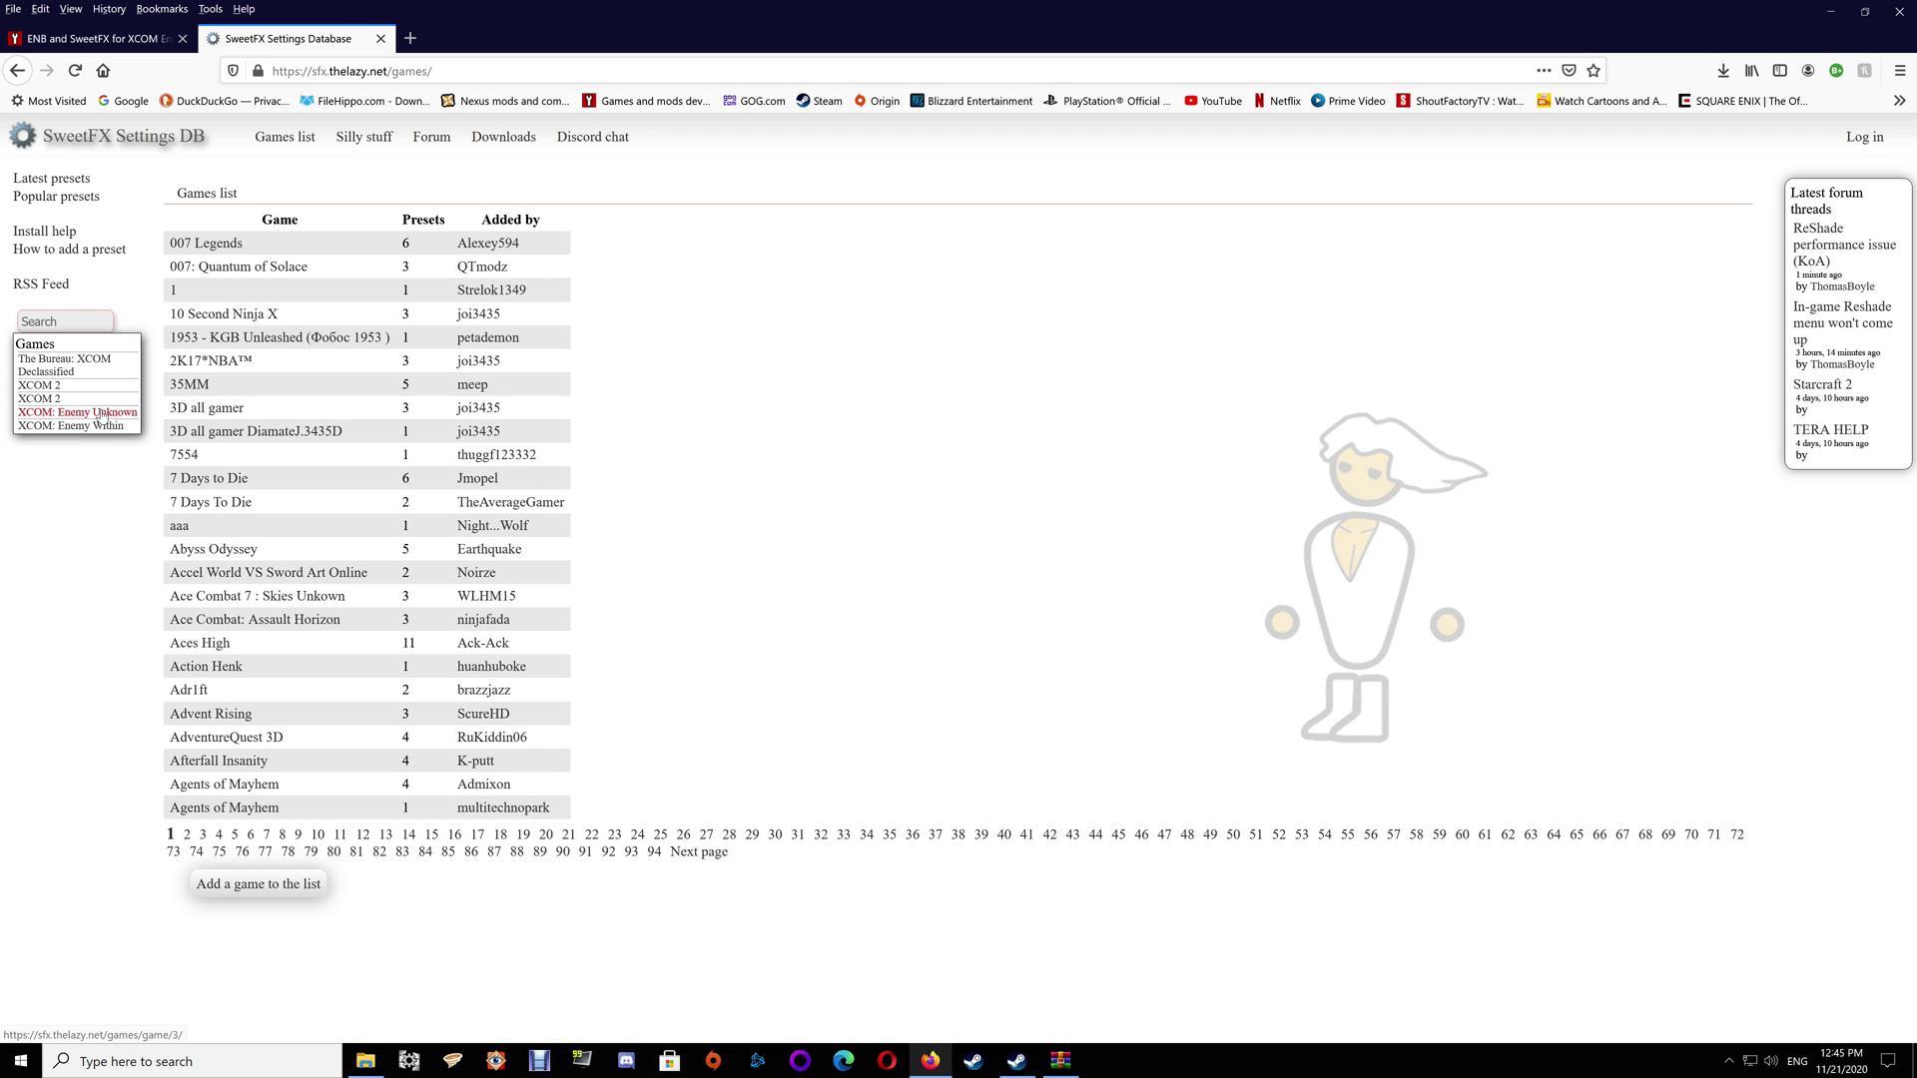
left_click(100, 414)
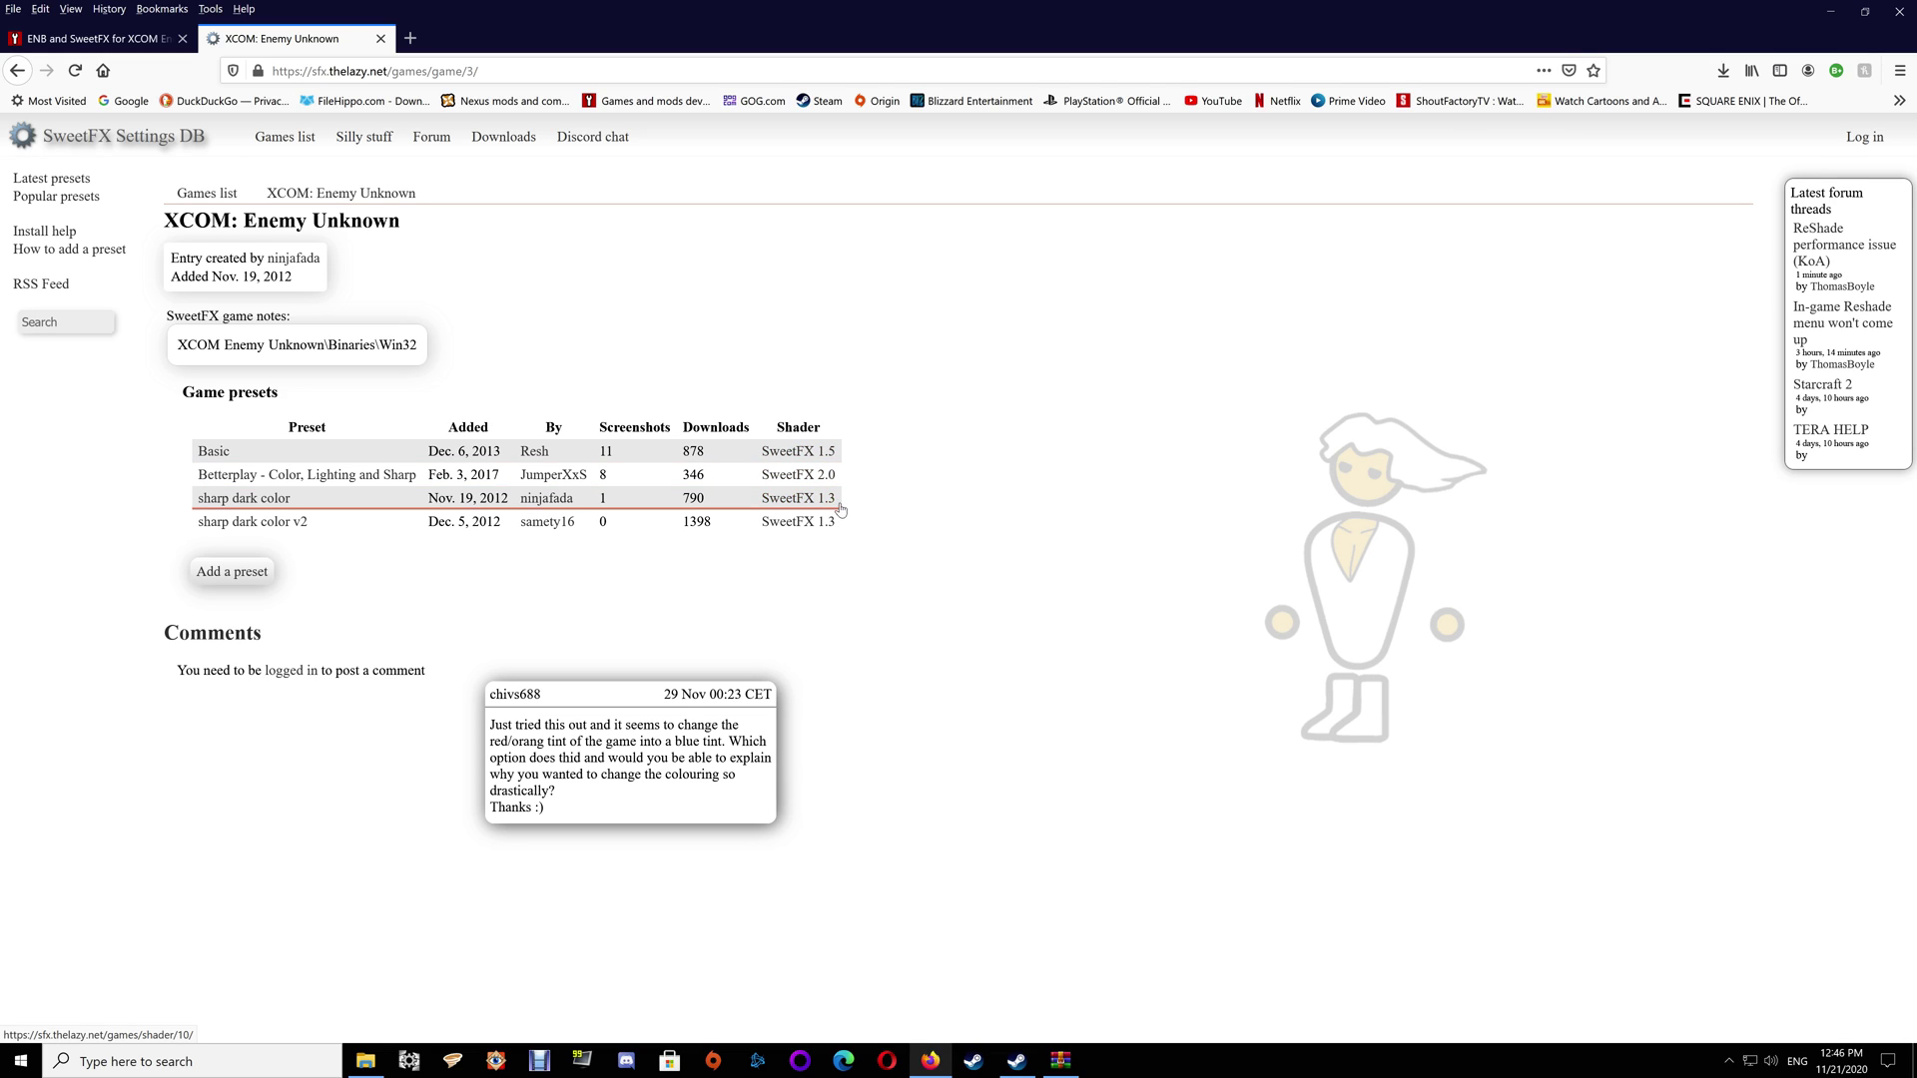
Open the SweetFX 1.5 shader page for the Basic preset and download SweetFX_1_5-23364.7z as a saved file
left_click(822, 454)
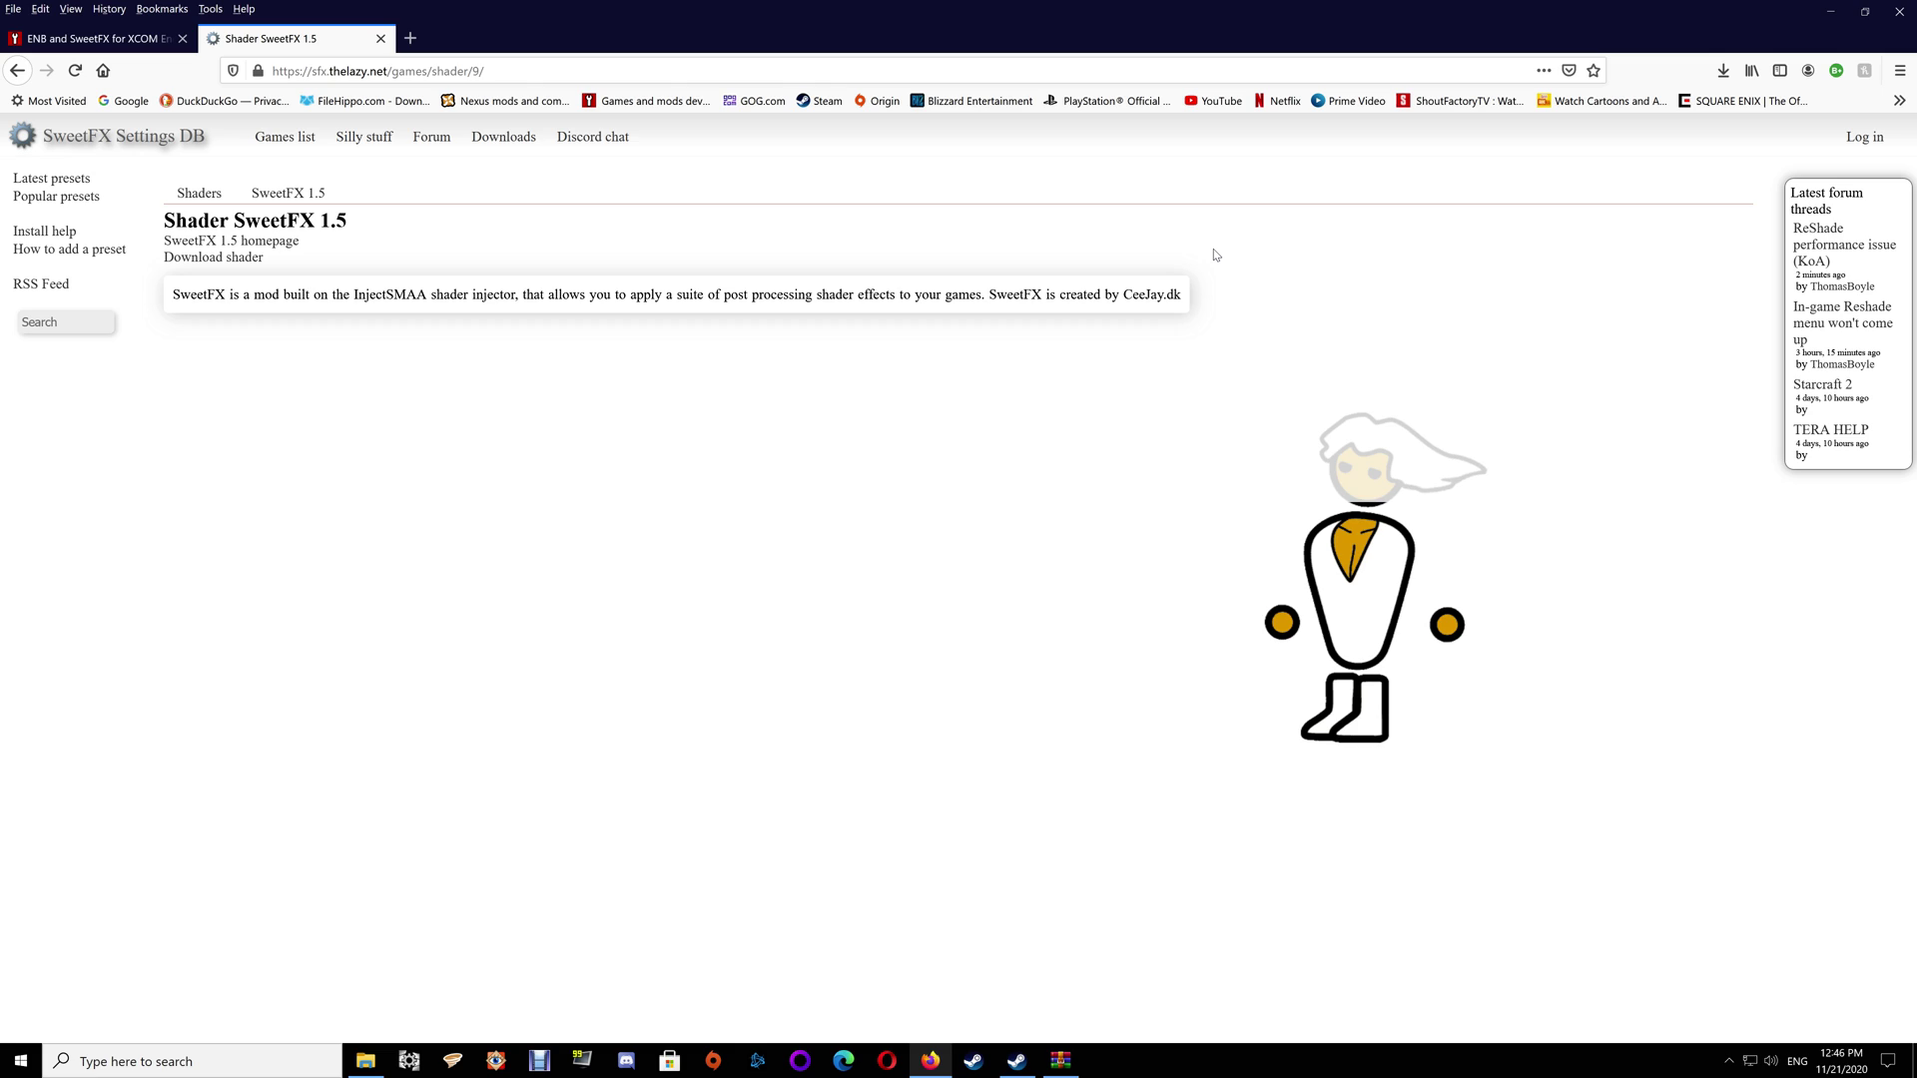
left_click(230, 263)
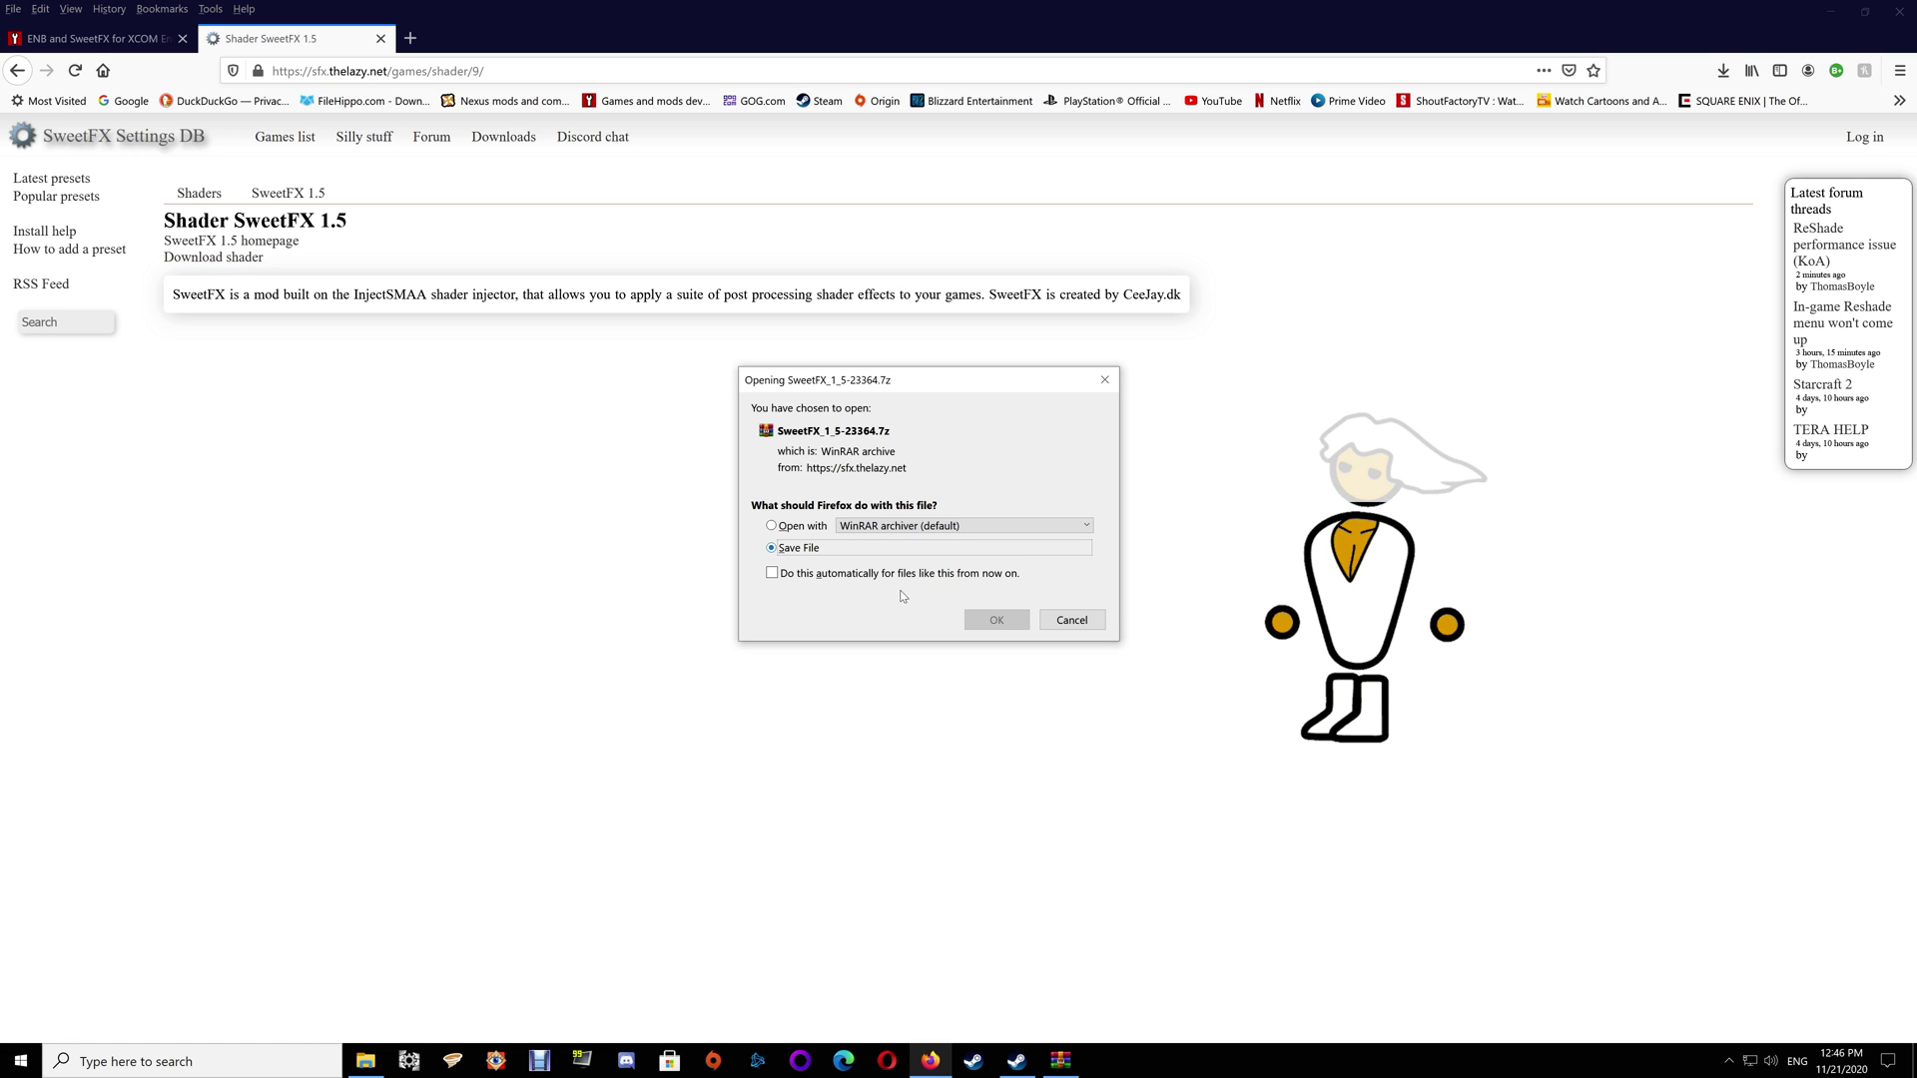
left_click(999, 621)
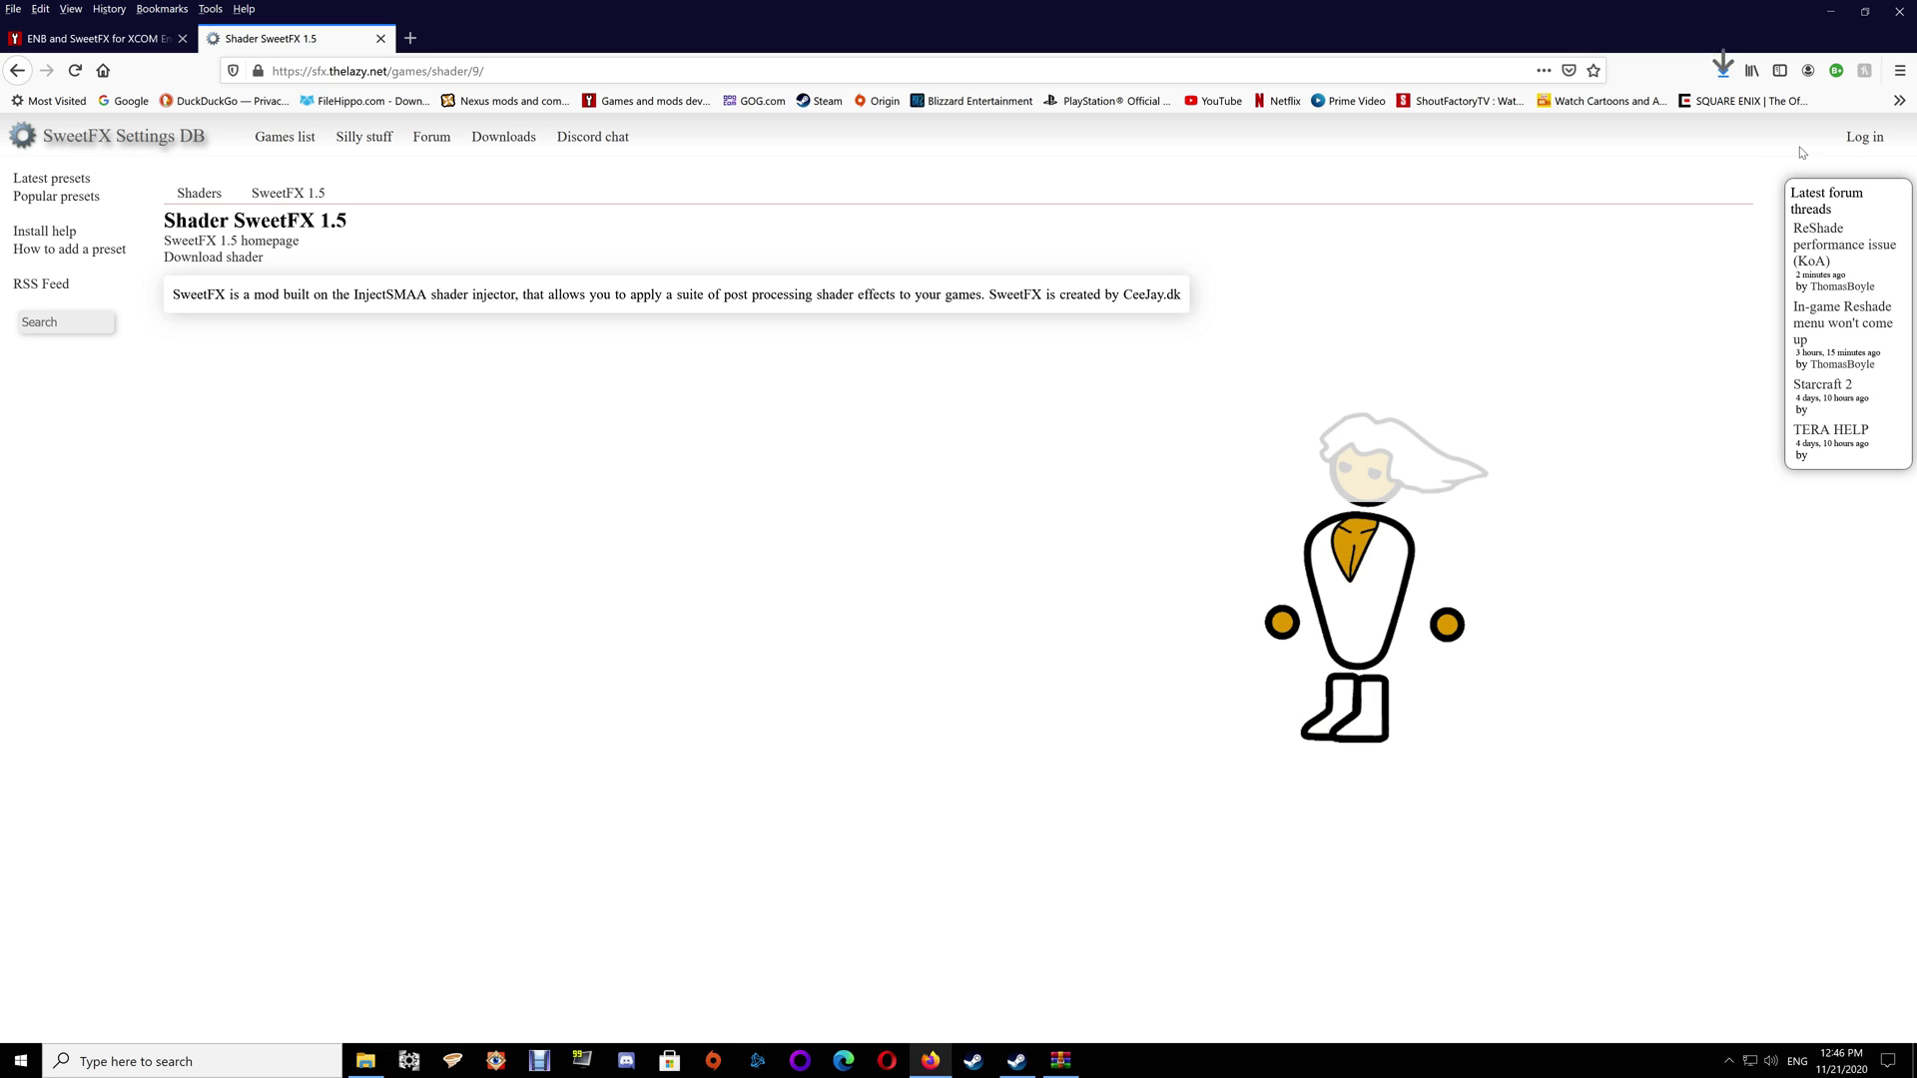
Open the downloaded SweetFX_1_5-23364.7z archive to view its contents, close it, and recheck the recent downloads
left_click(1727, 72)
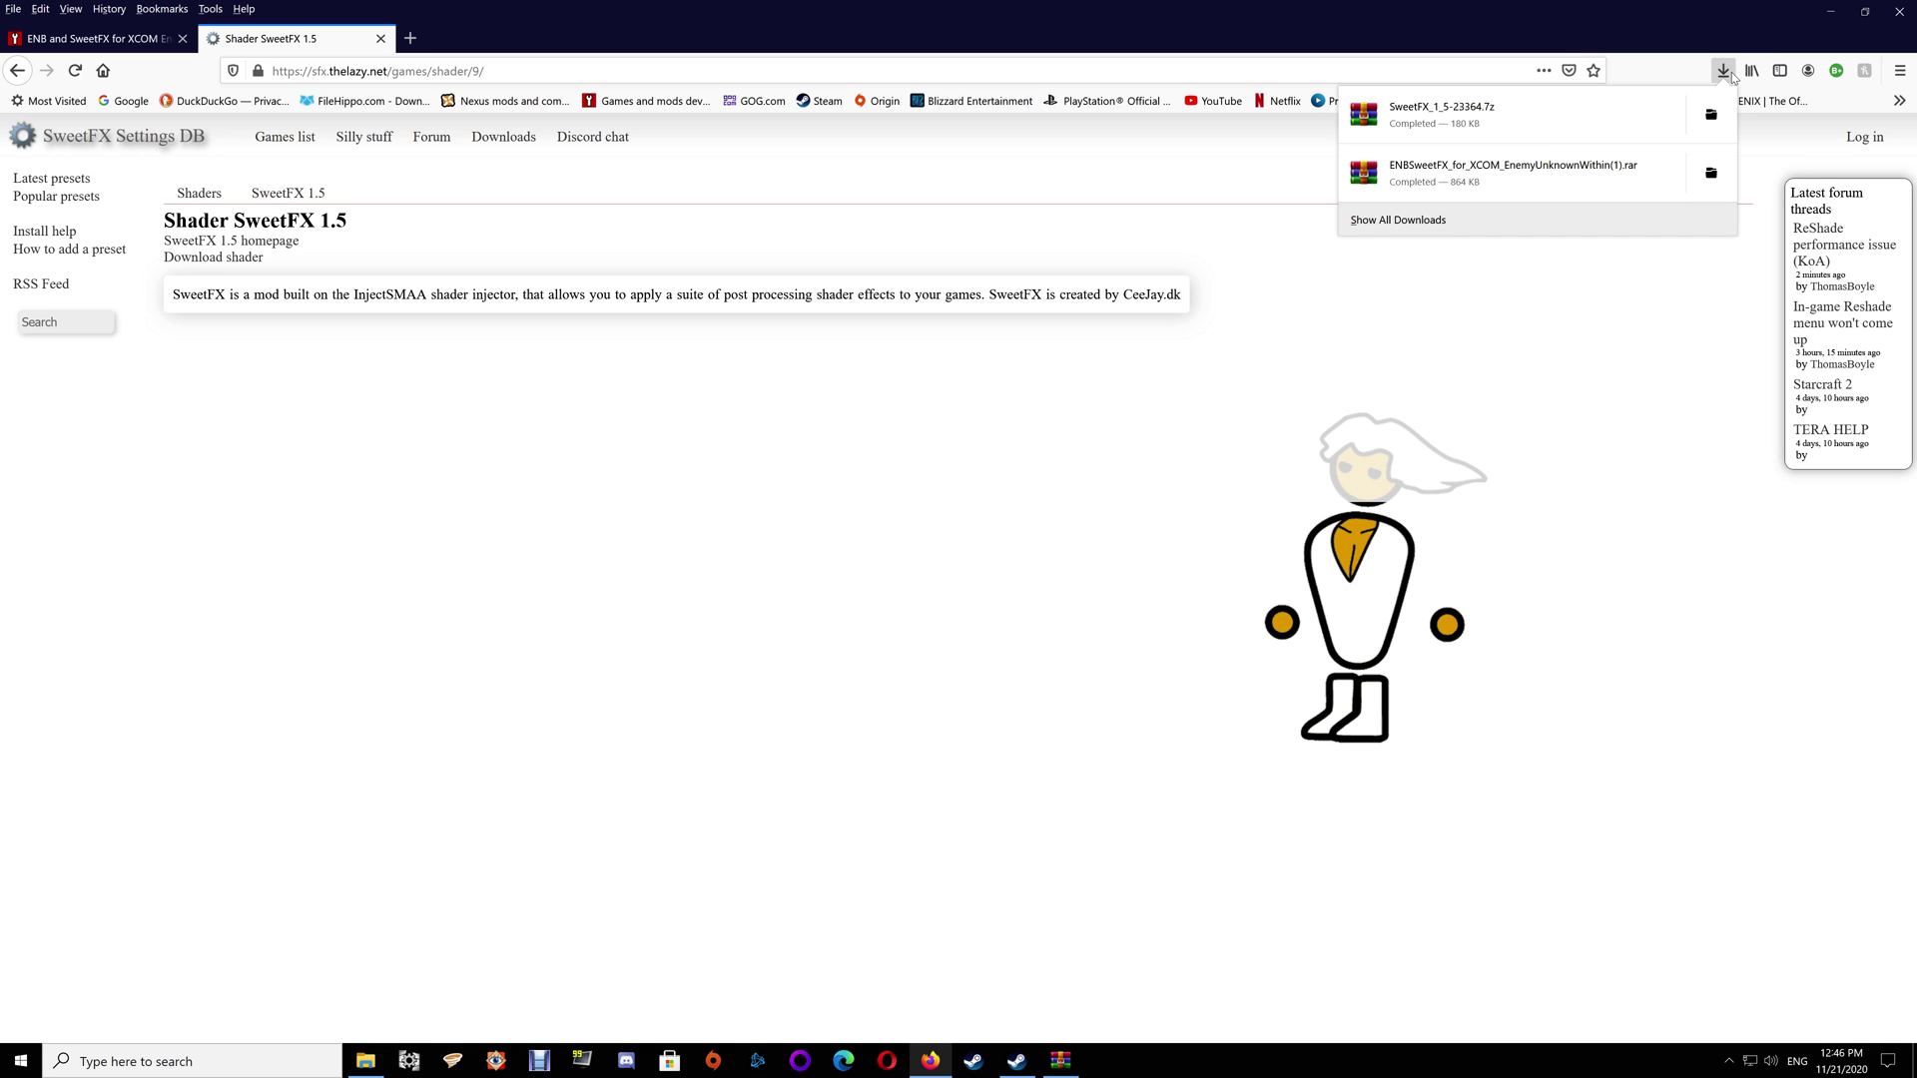
left_click(1582, 123)
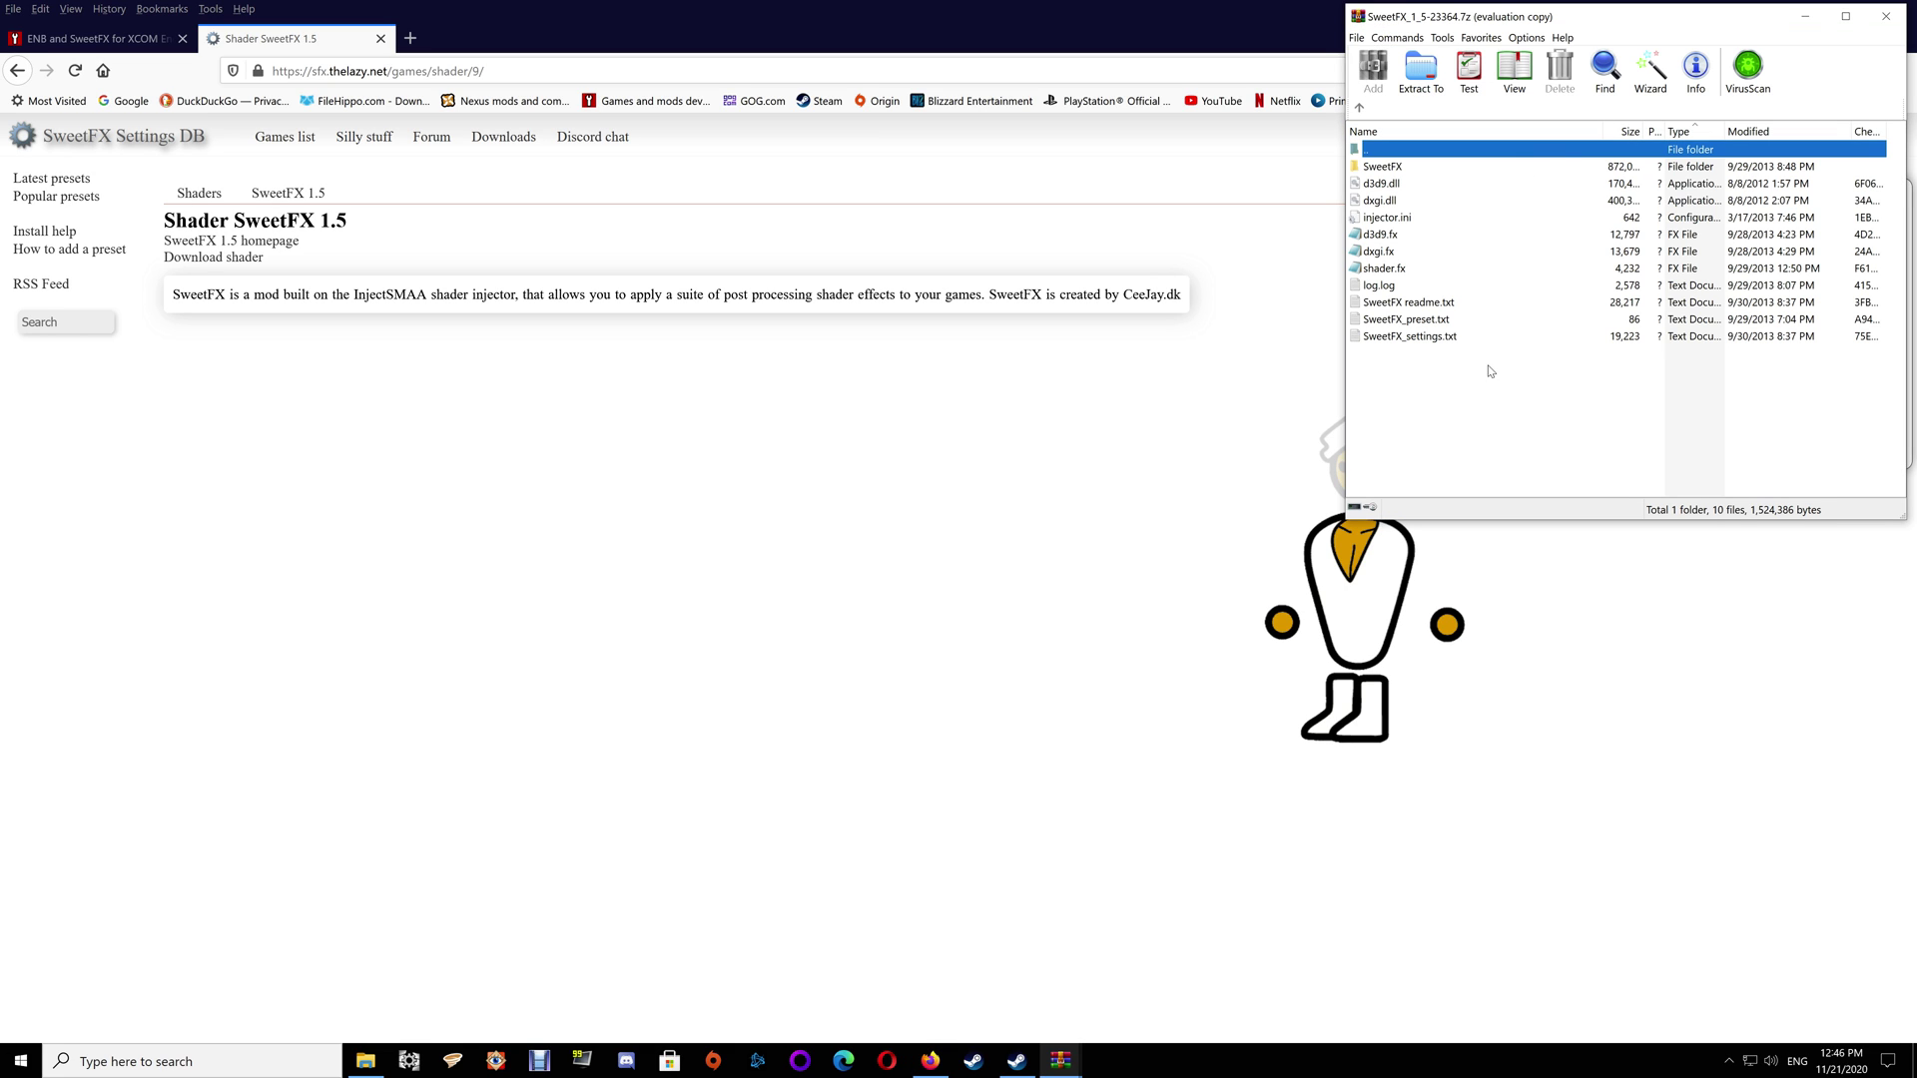
left_click(1681, 285)
left_click(1886, 16)
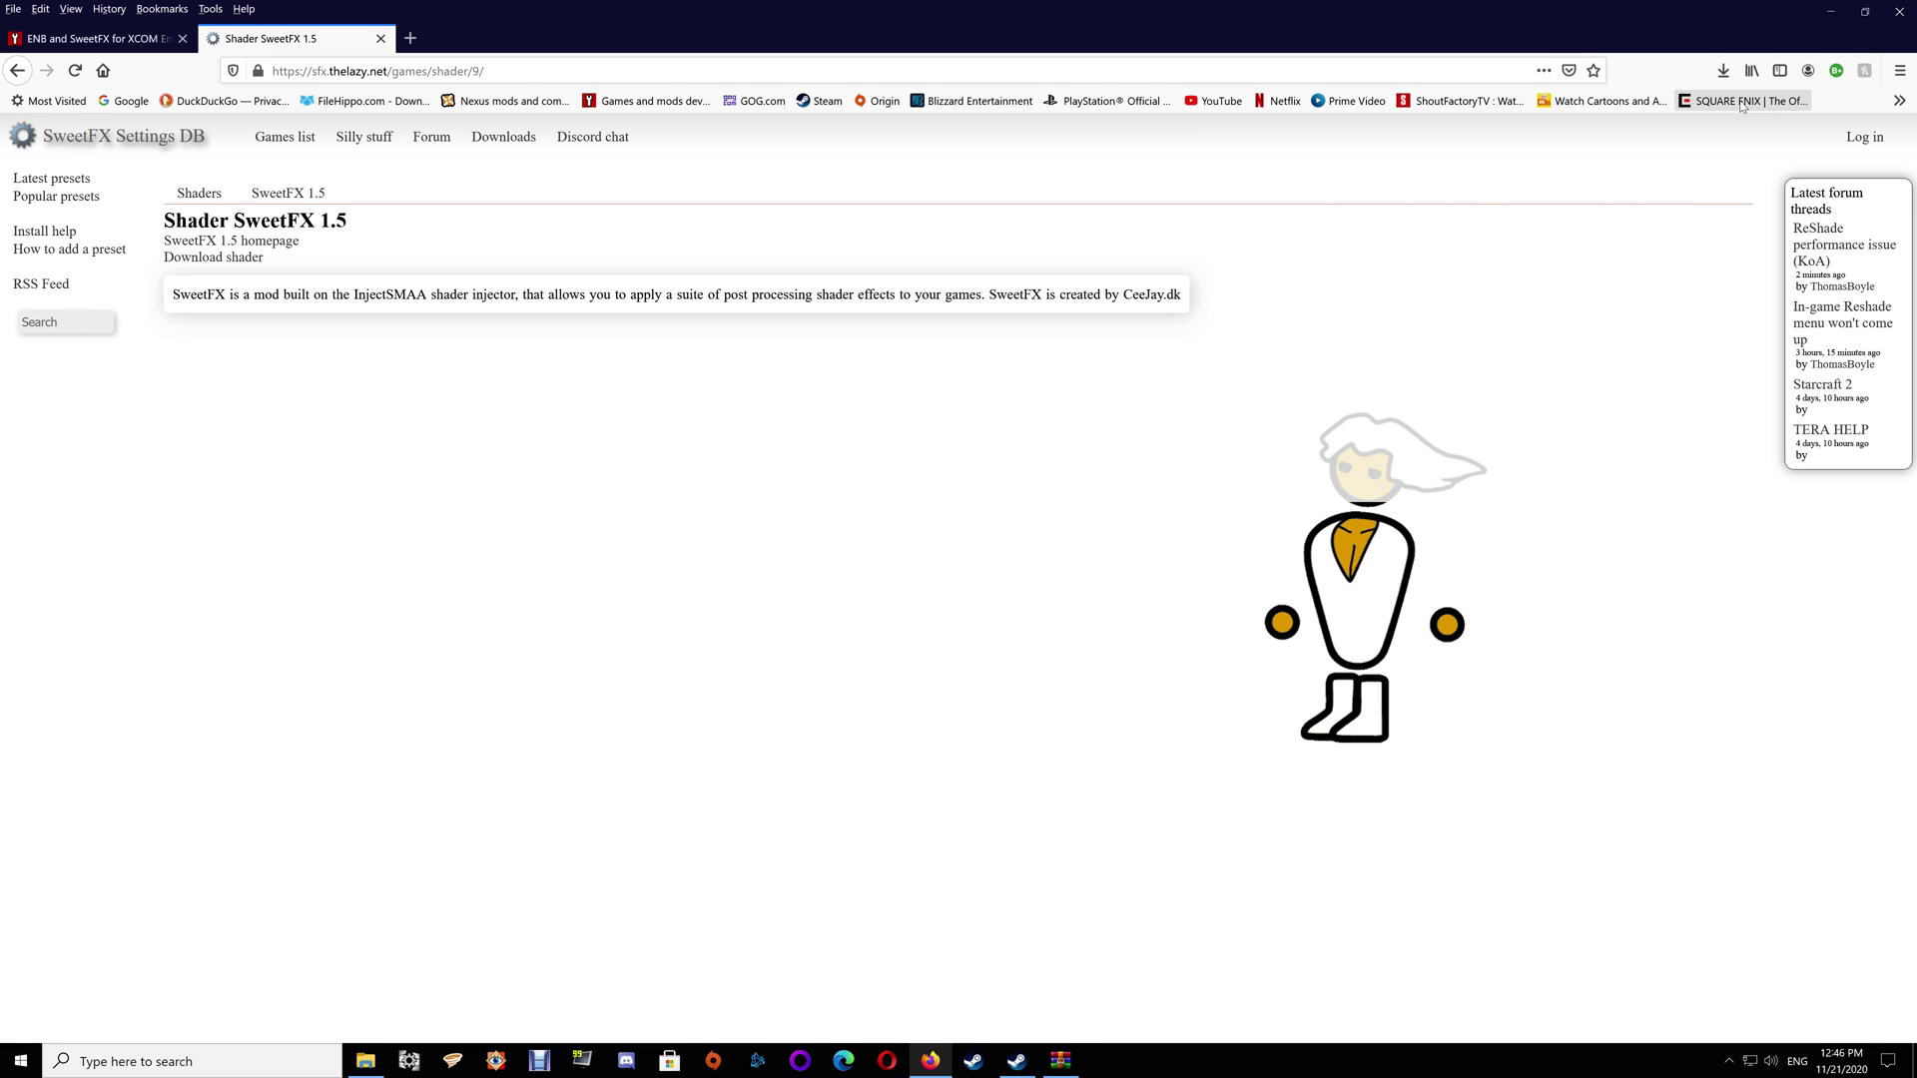
left_click(1728, 76)
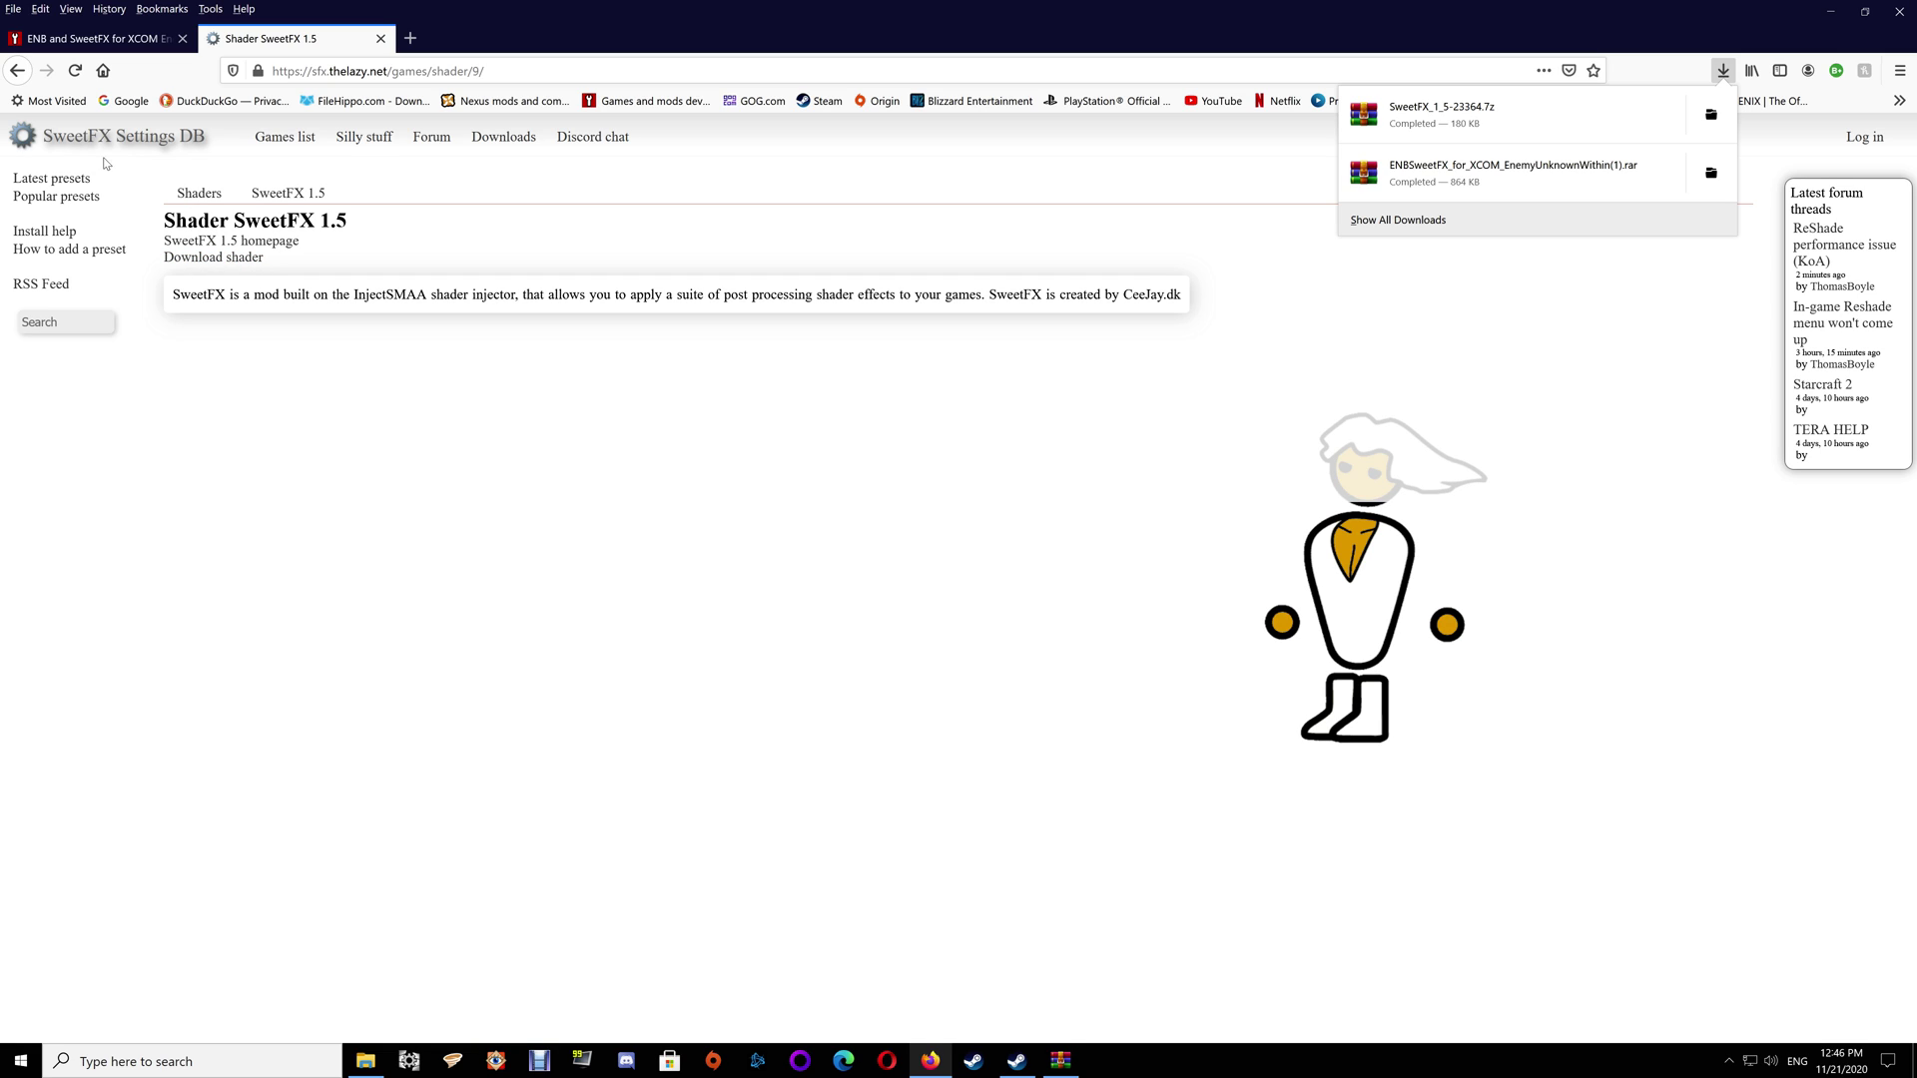
Return to the XCOM: Enemy Unknown presets page, open the Basic preset, and download its settings text file
left_click(24, 73)
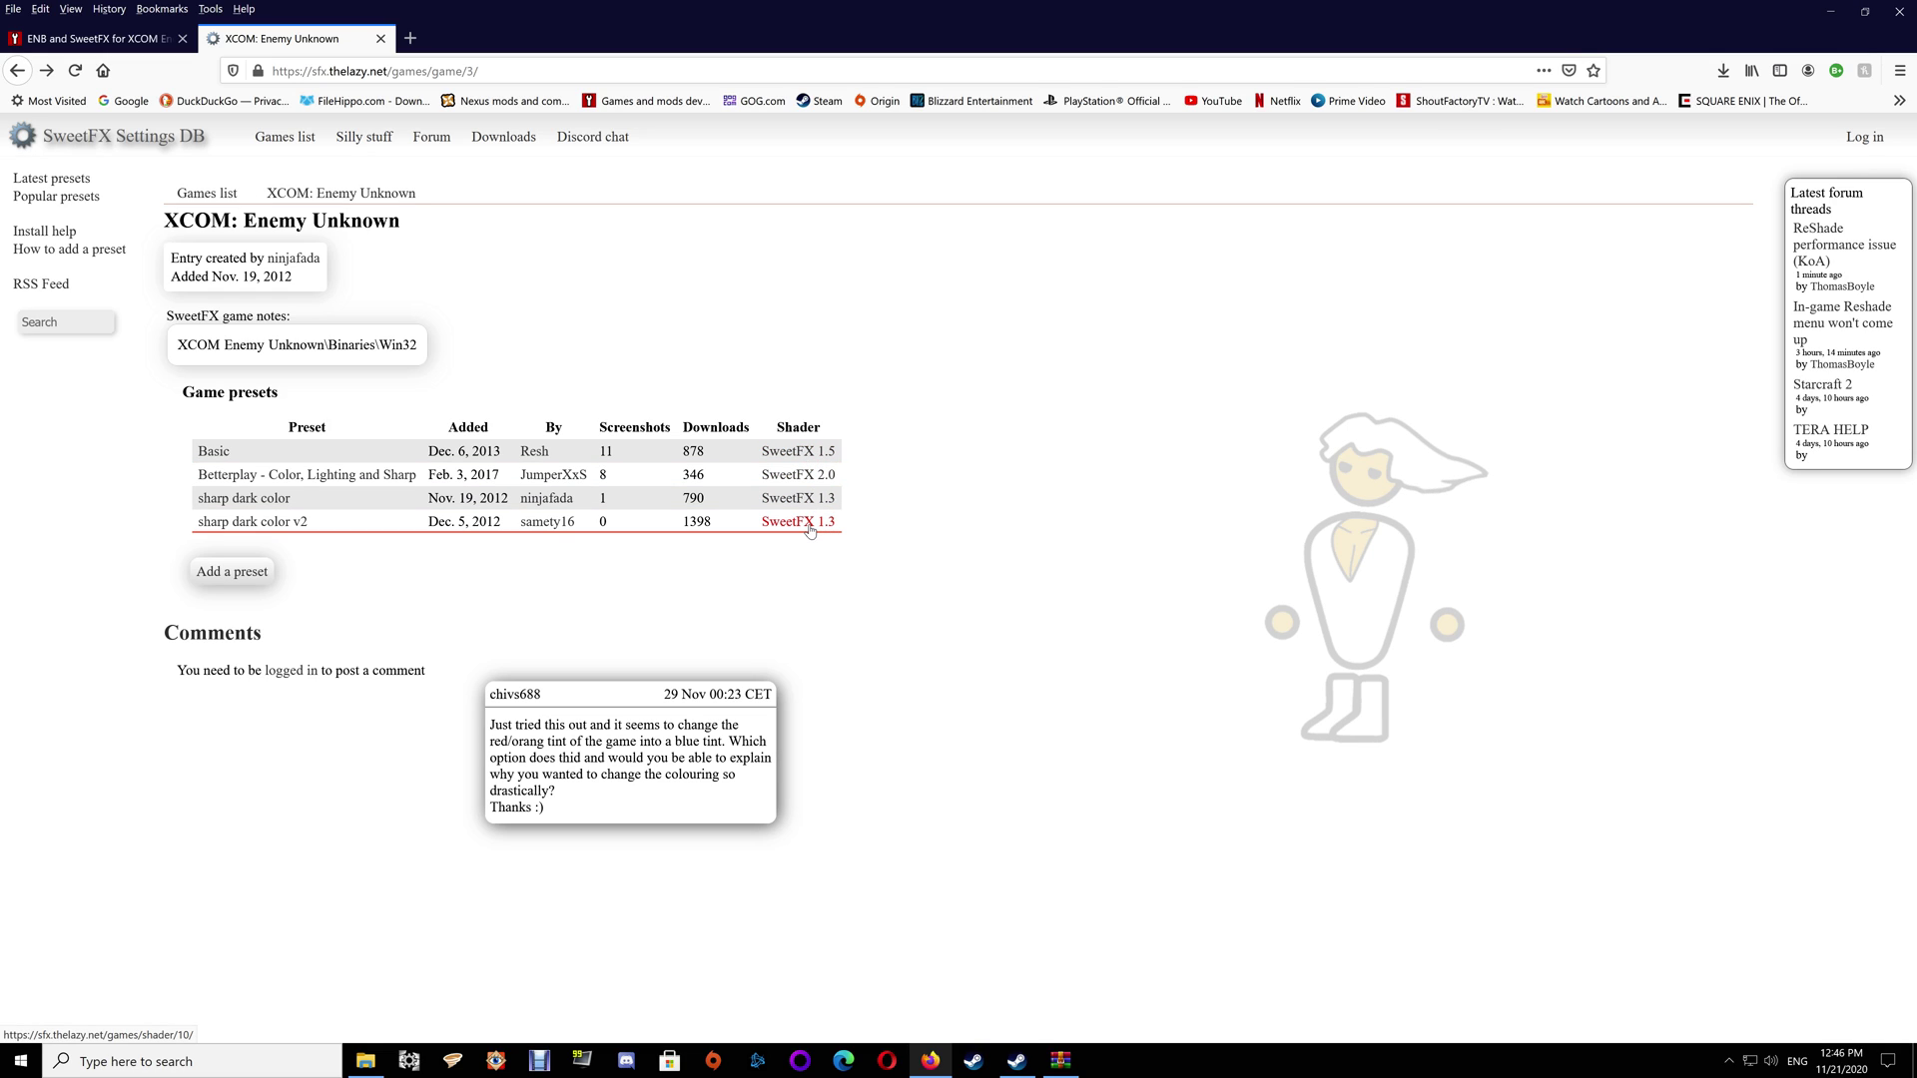
left_click(213, 451)
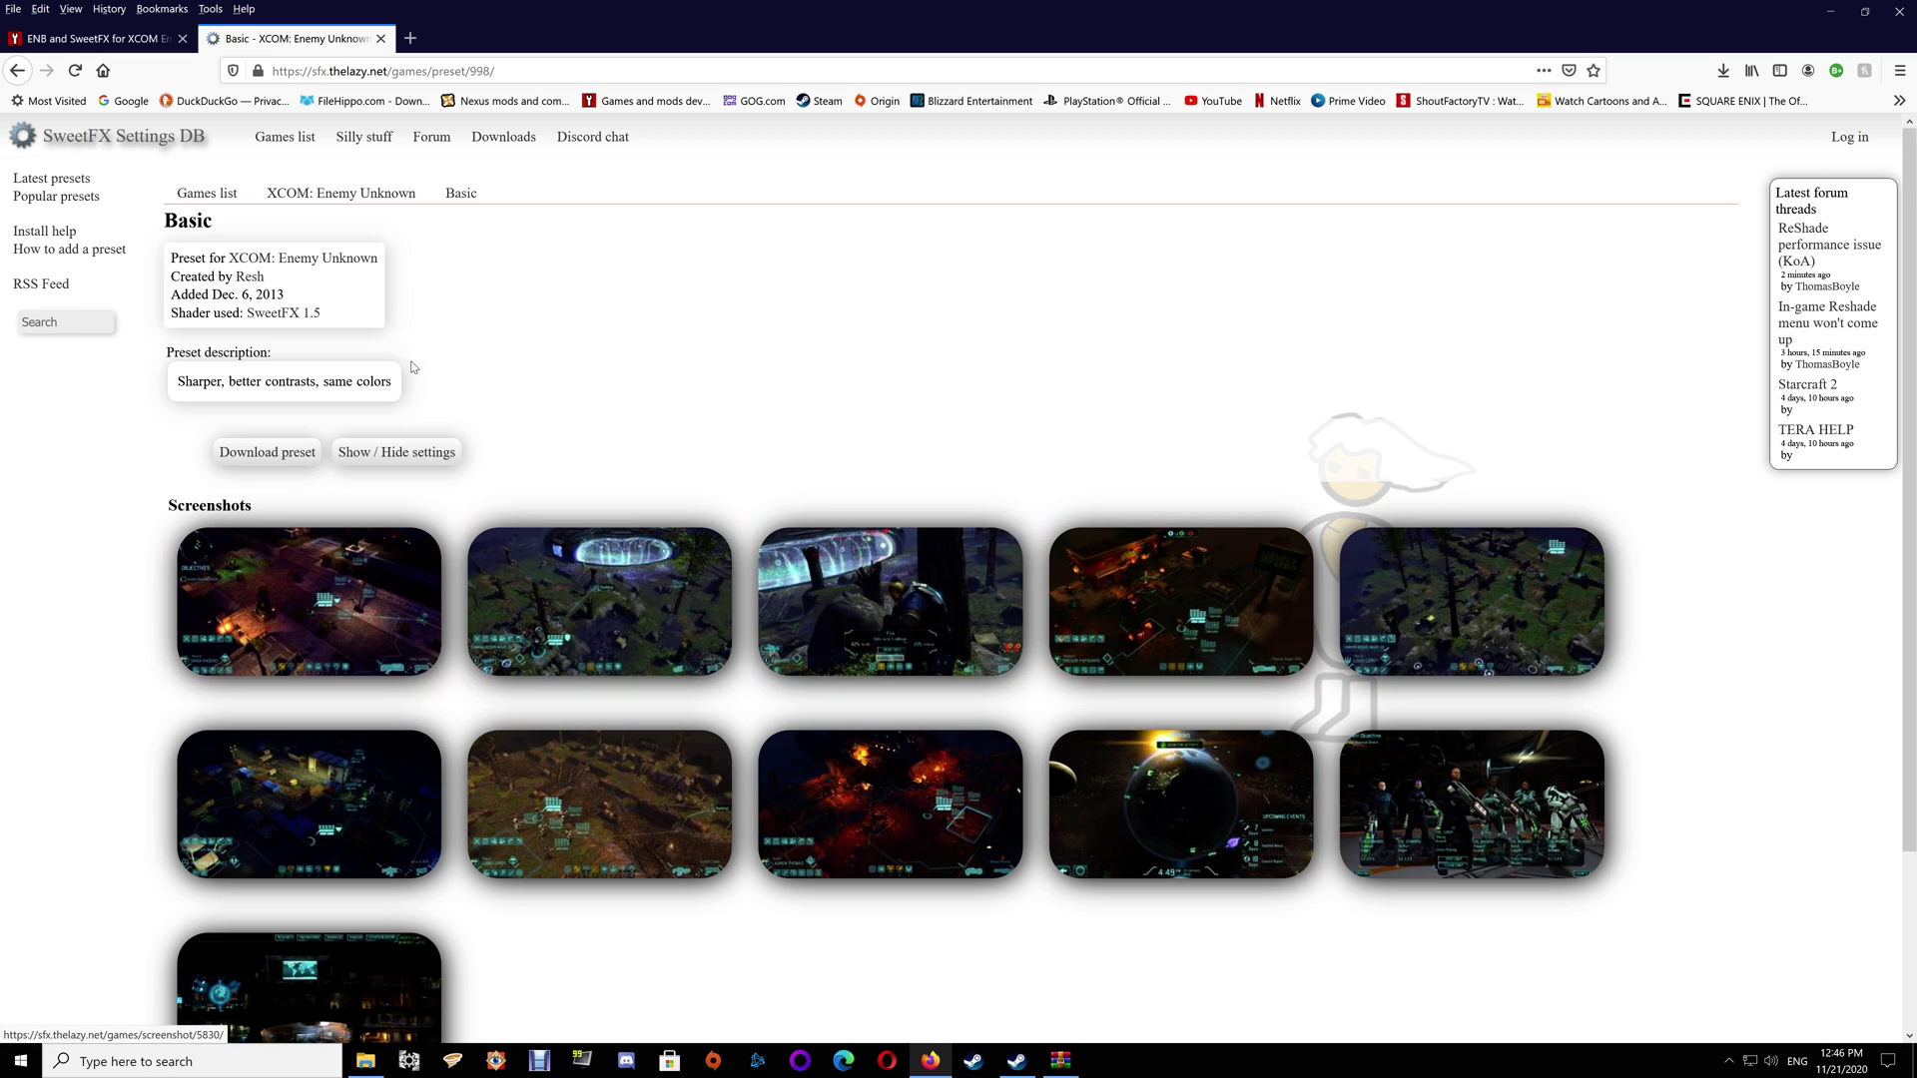
left_click(283, 455)
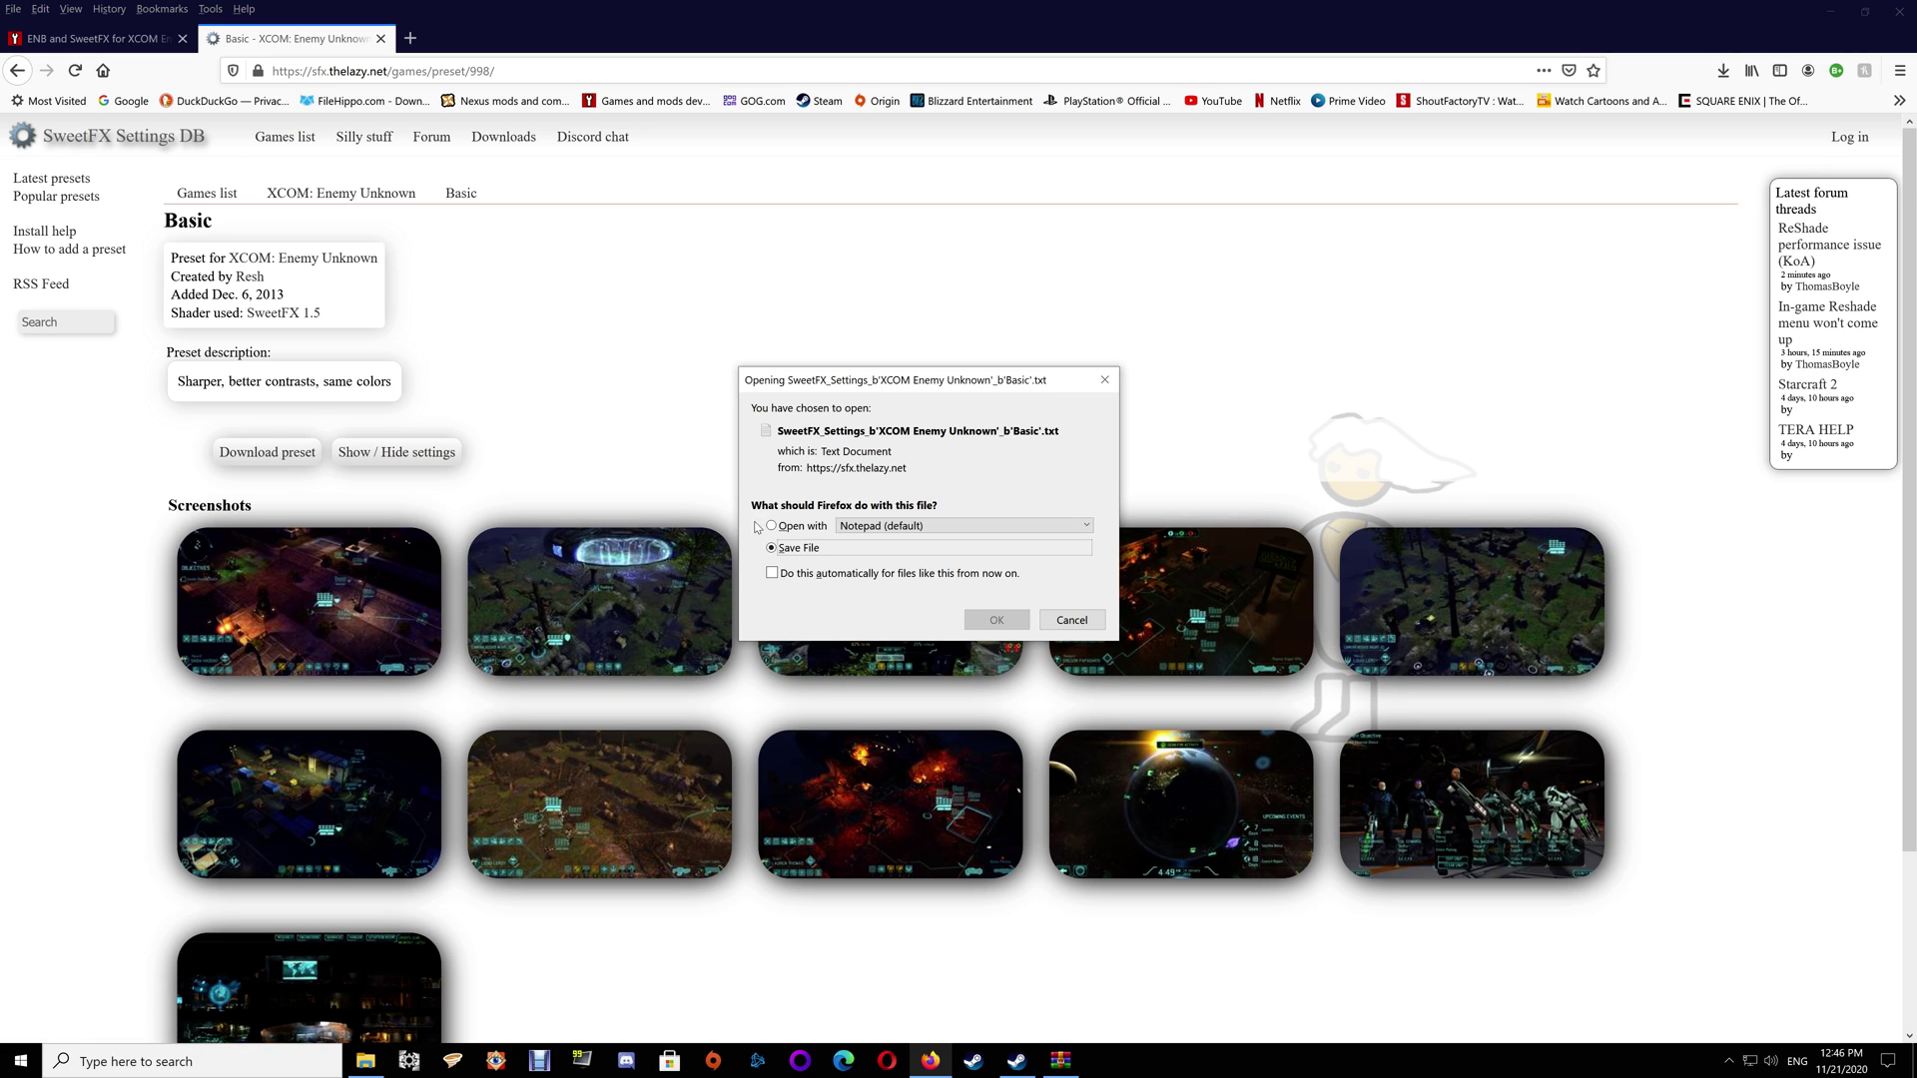
left_click(997, 626)
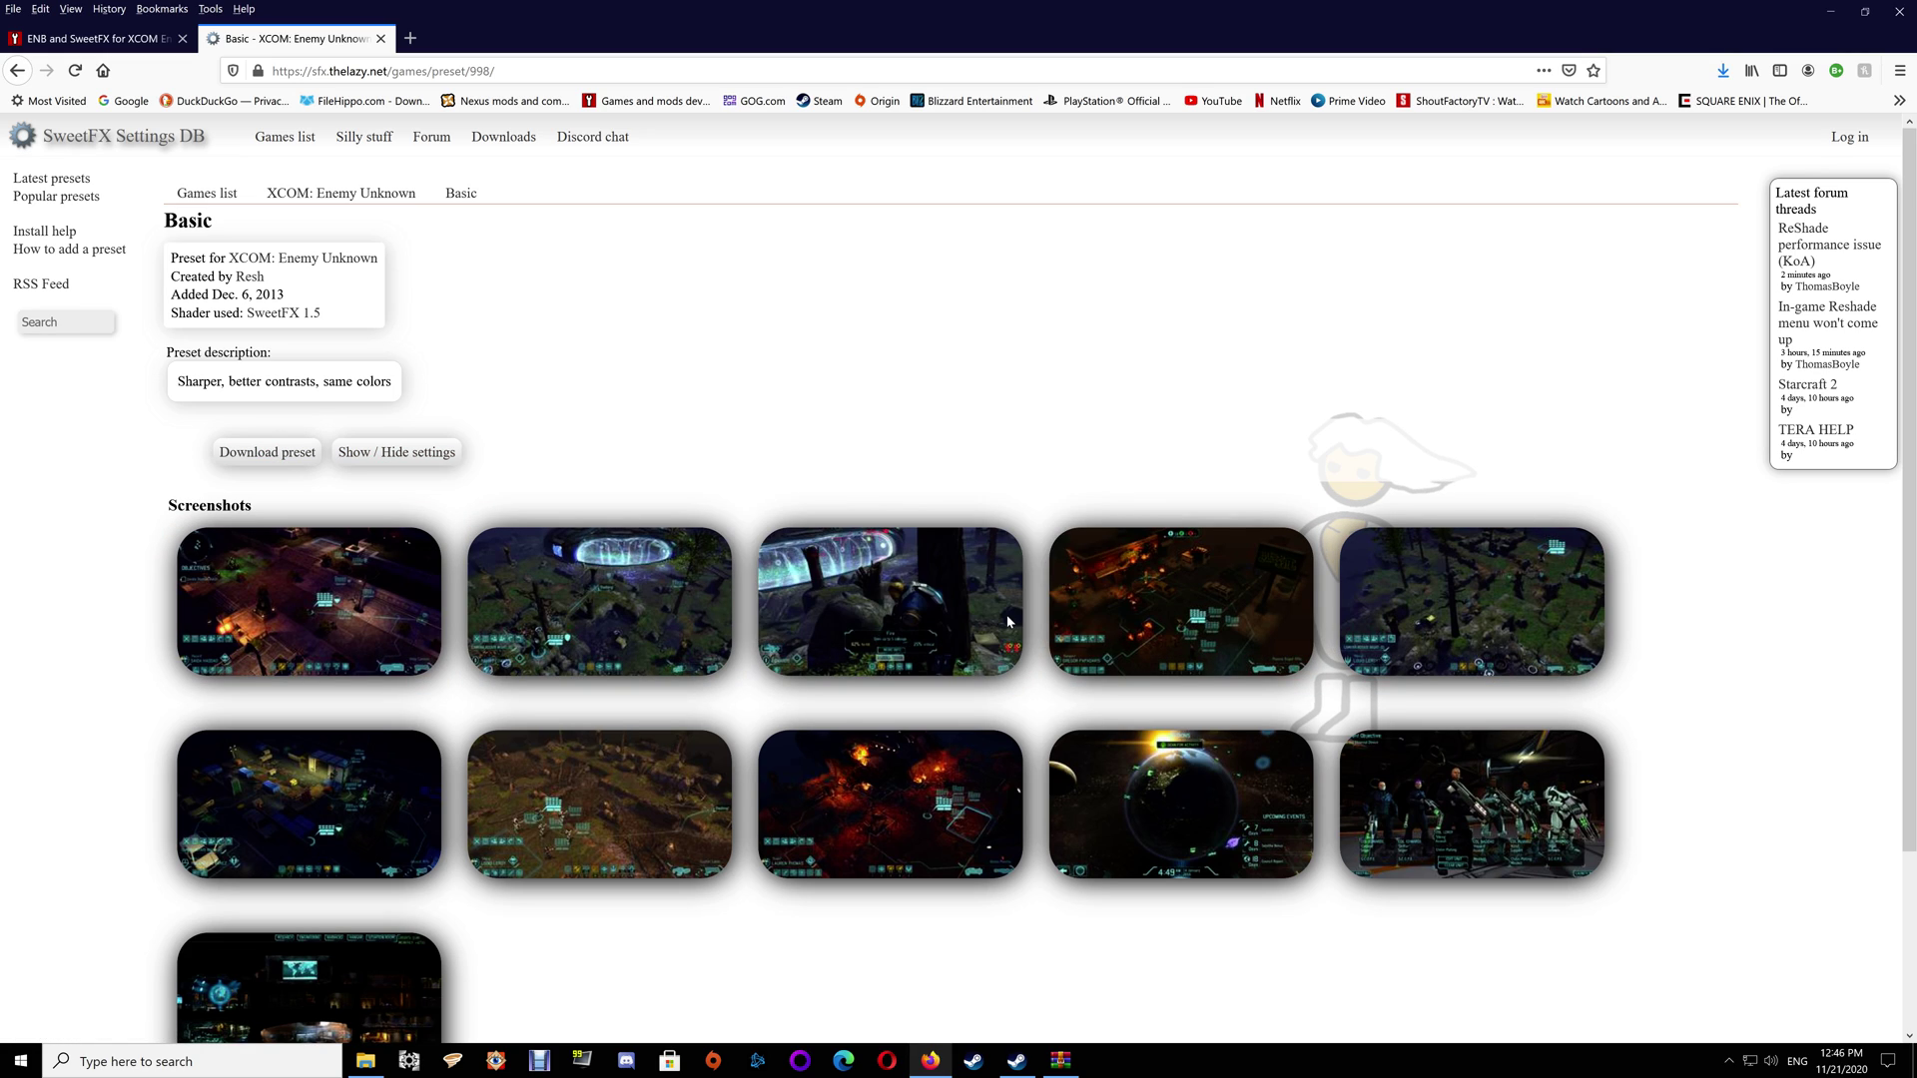
Open the downloaded Basic preset text file in Notepad, and show the file in the Downloads folder with the browser minimized
left_click(1723, 69)
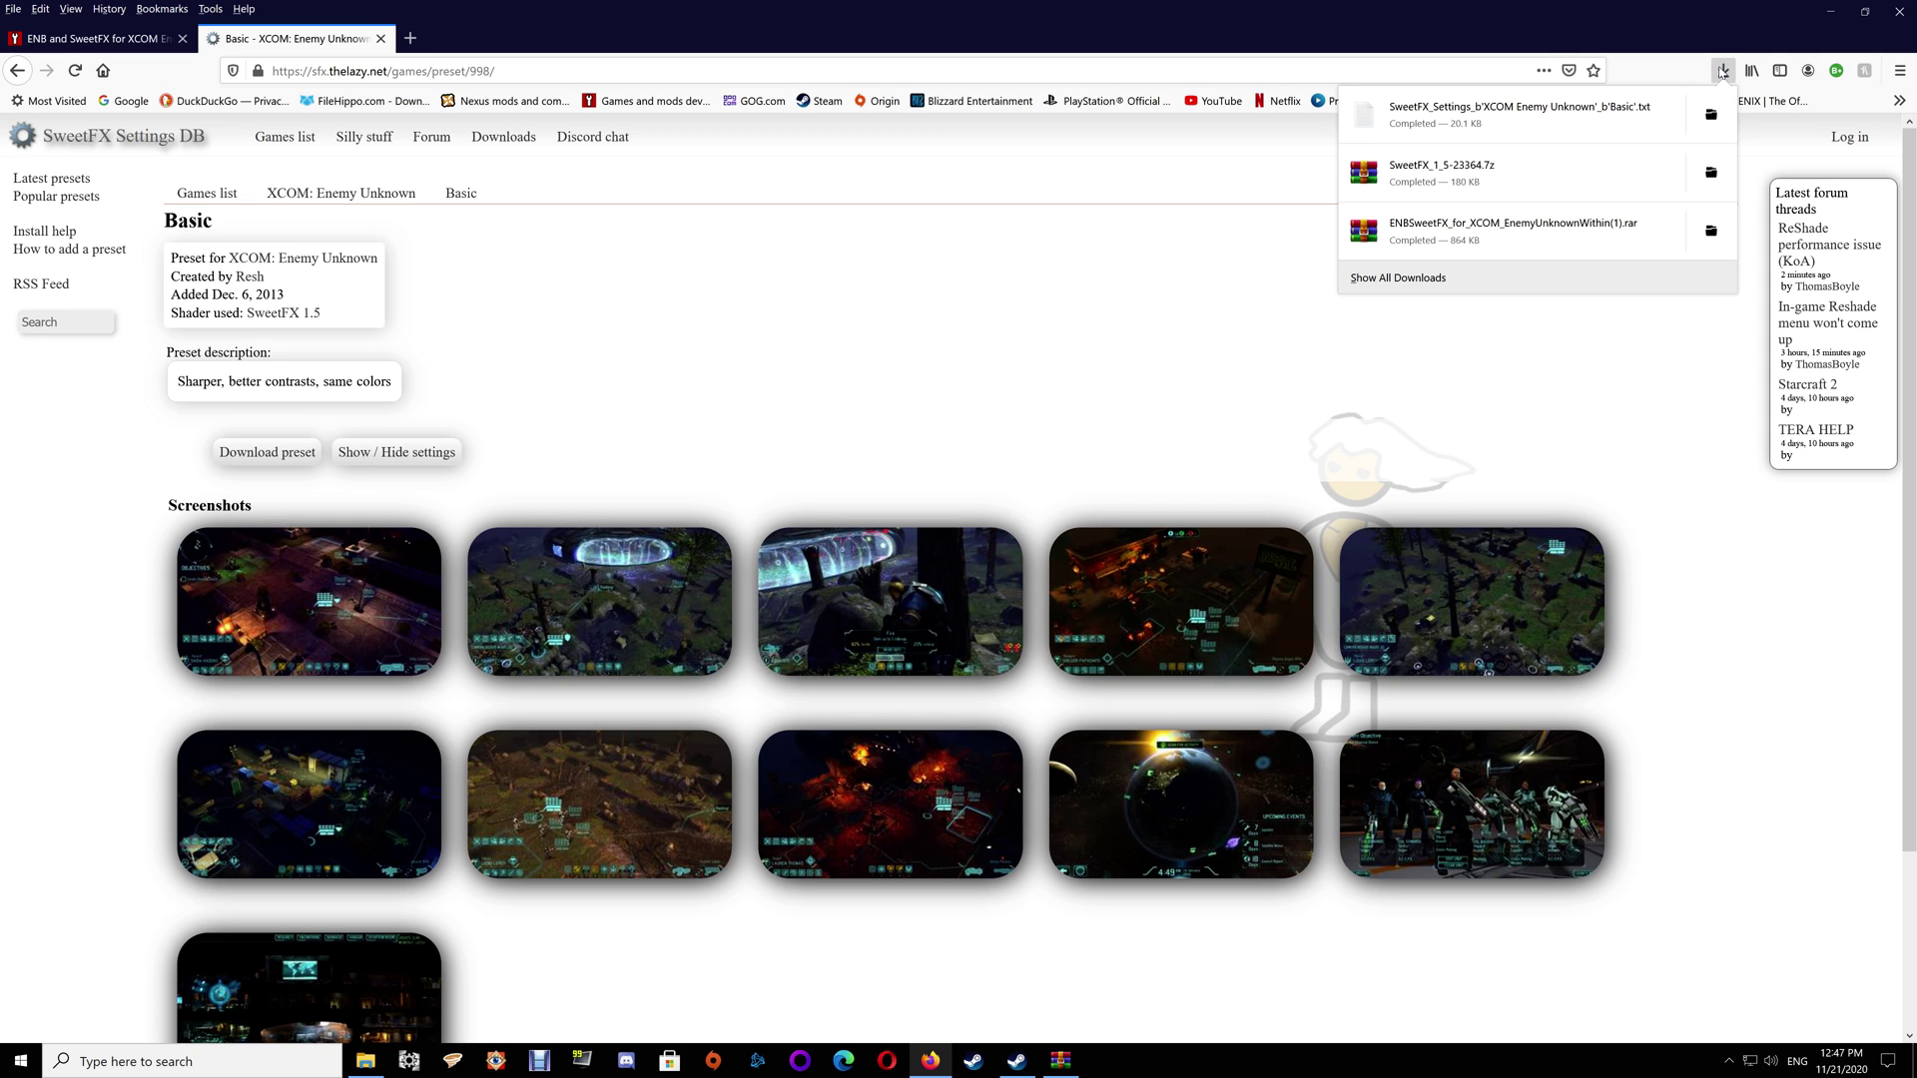
left_click(1532, 125)
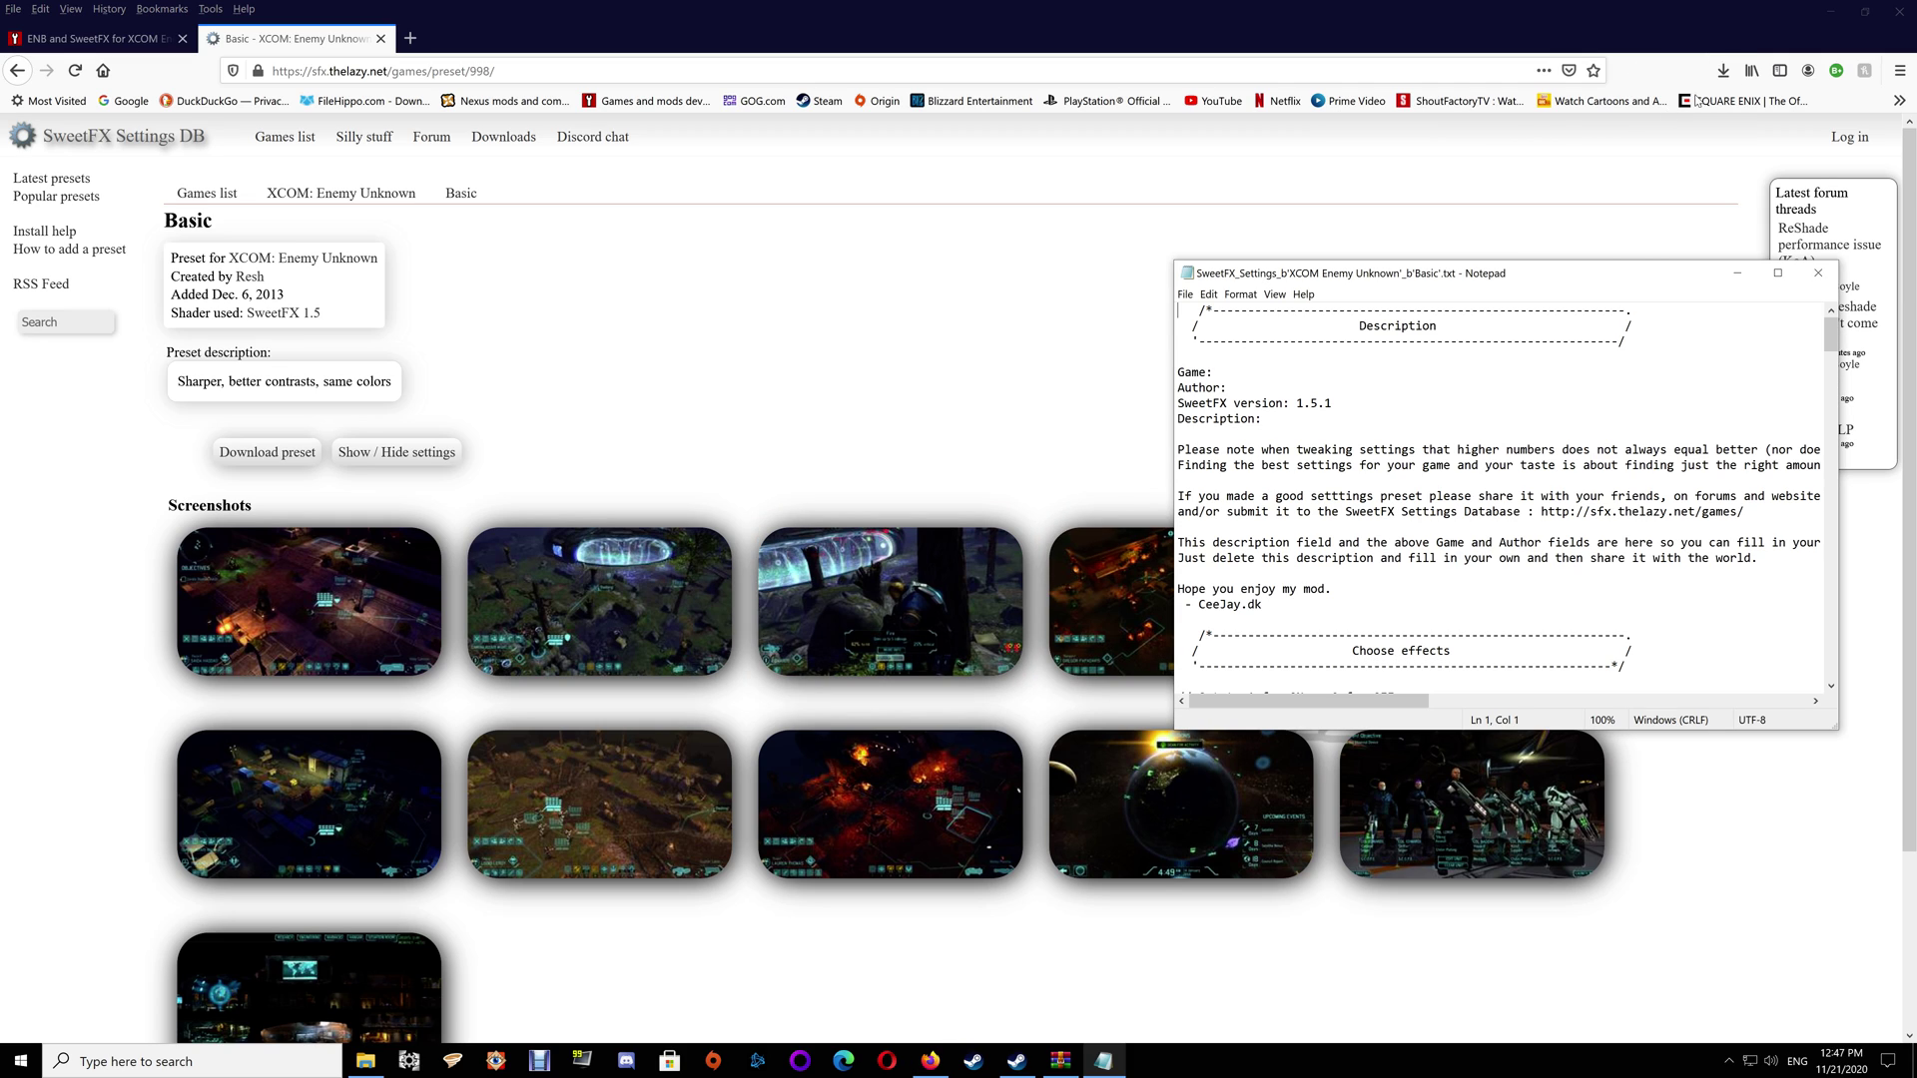
left_click(1723, 69)
right_click(1615, 116)
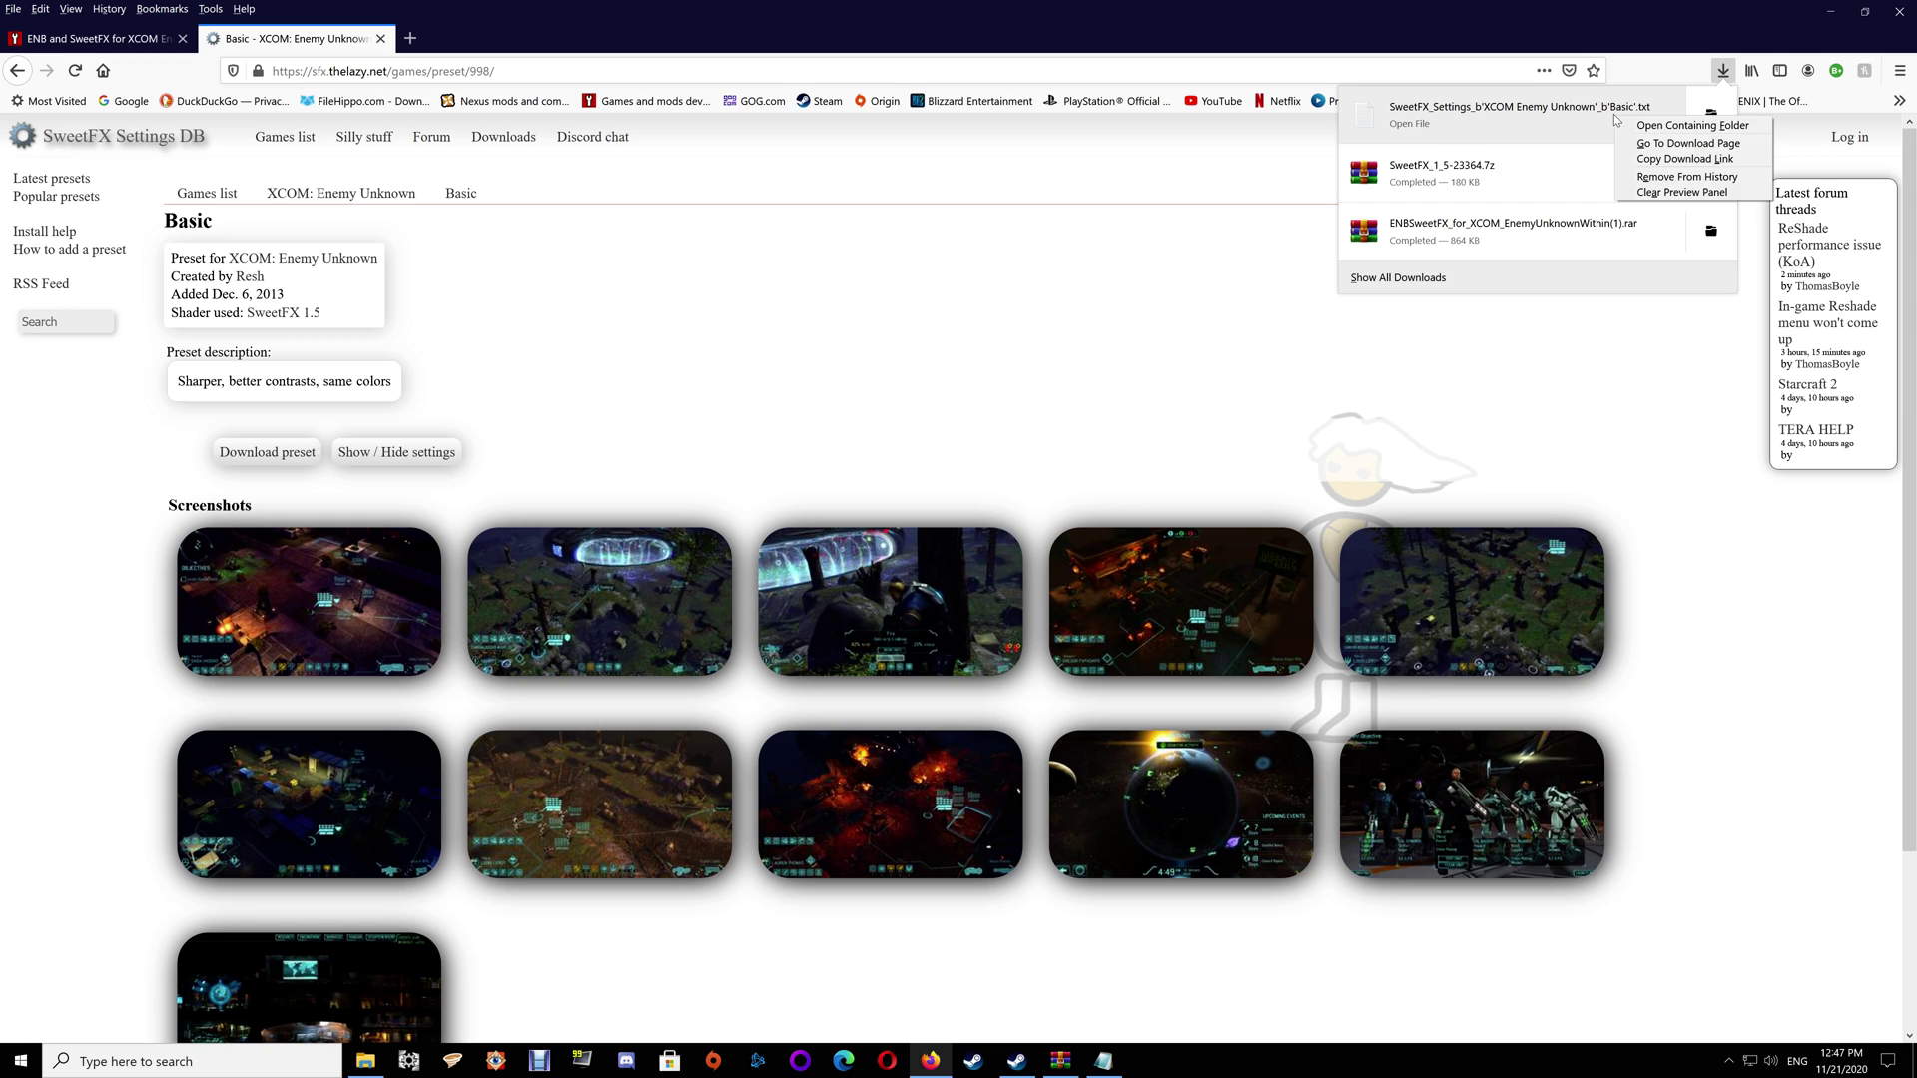
left_click(1665, 128)
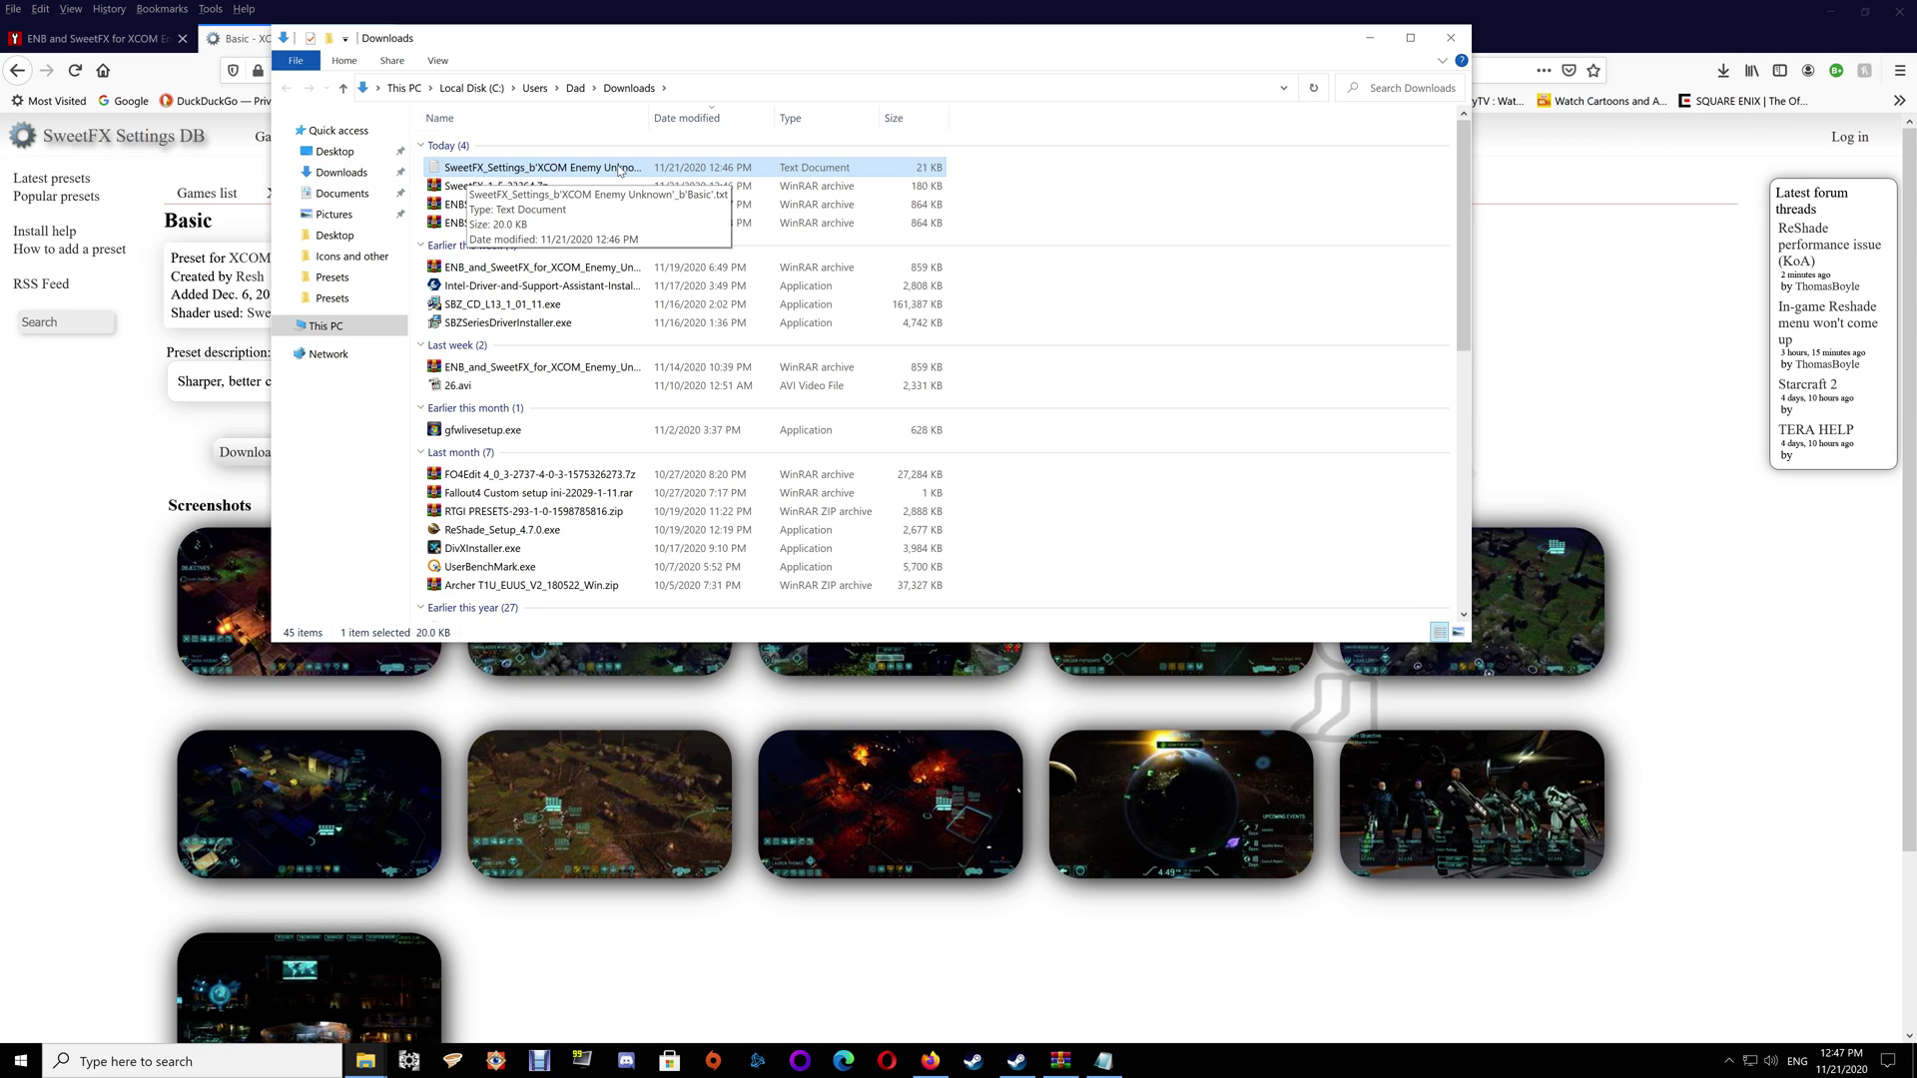
left_click(1845, 14)
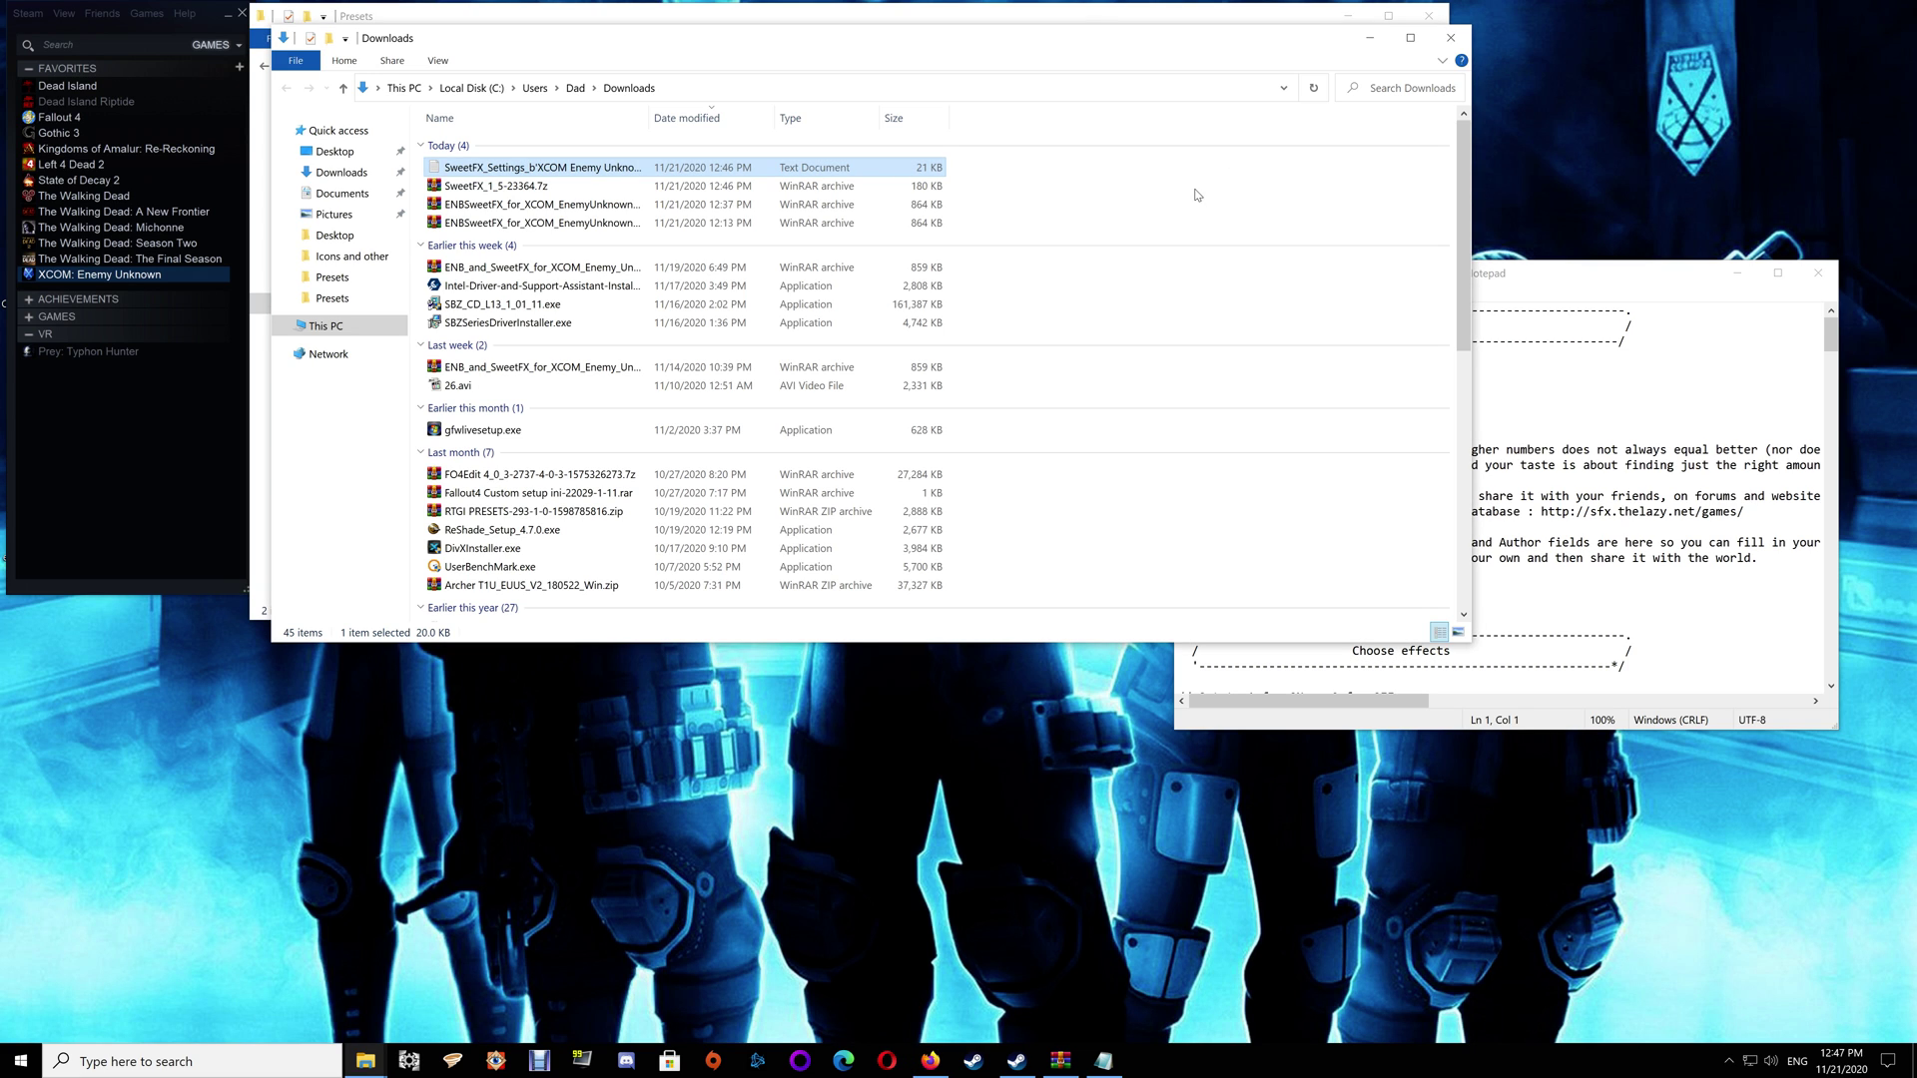
Bring the XEW SweetFX Presets folder window into view below Downloads and copy the full file name XCom-Enemy-Unknown.txt
left_click_drag(833, 15, 776, 428)
left_click(482, 539)
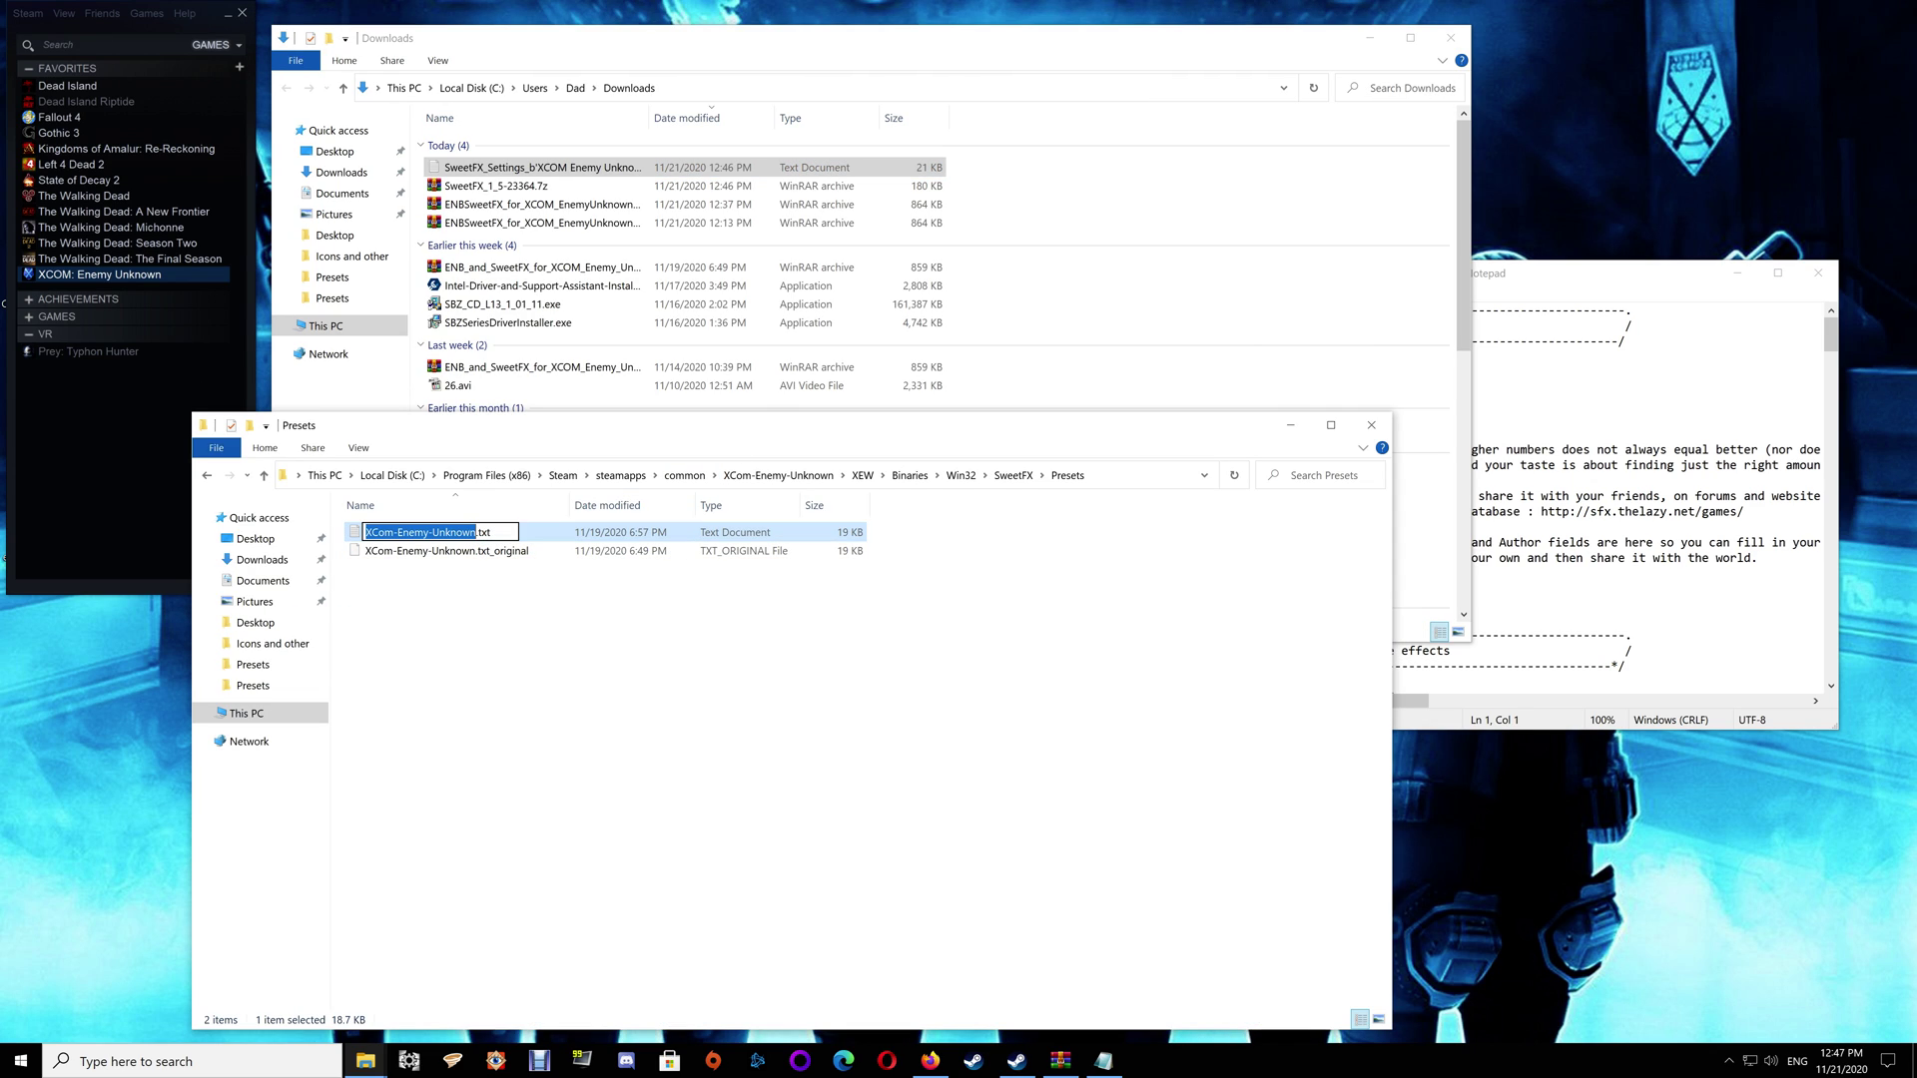
key("ctrl+a")
right_click(420, 531)
left_click(464, 571)
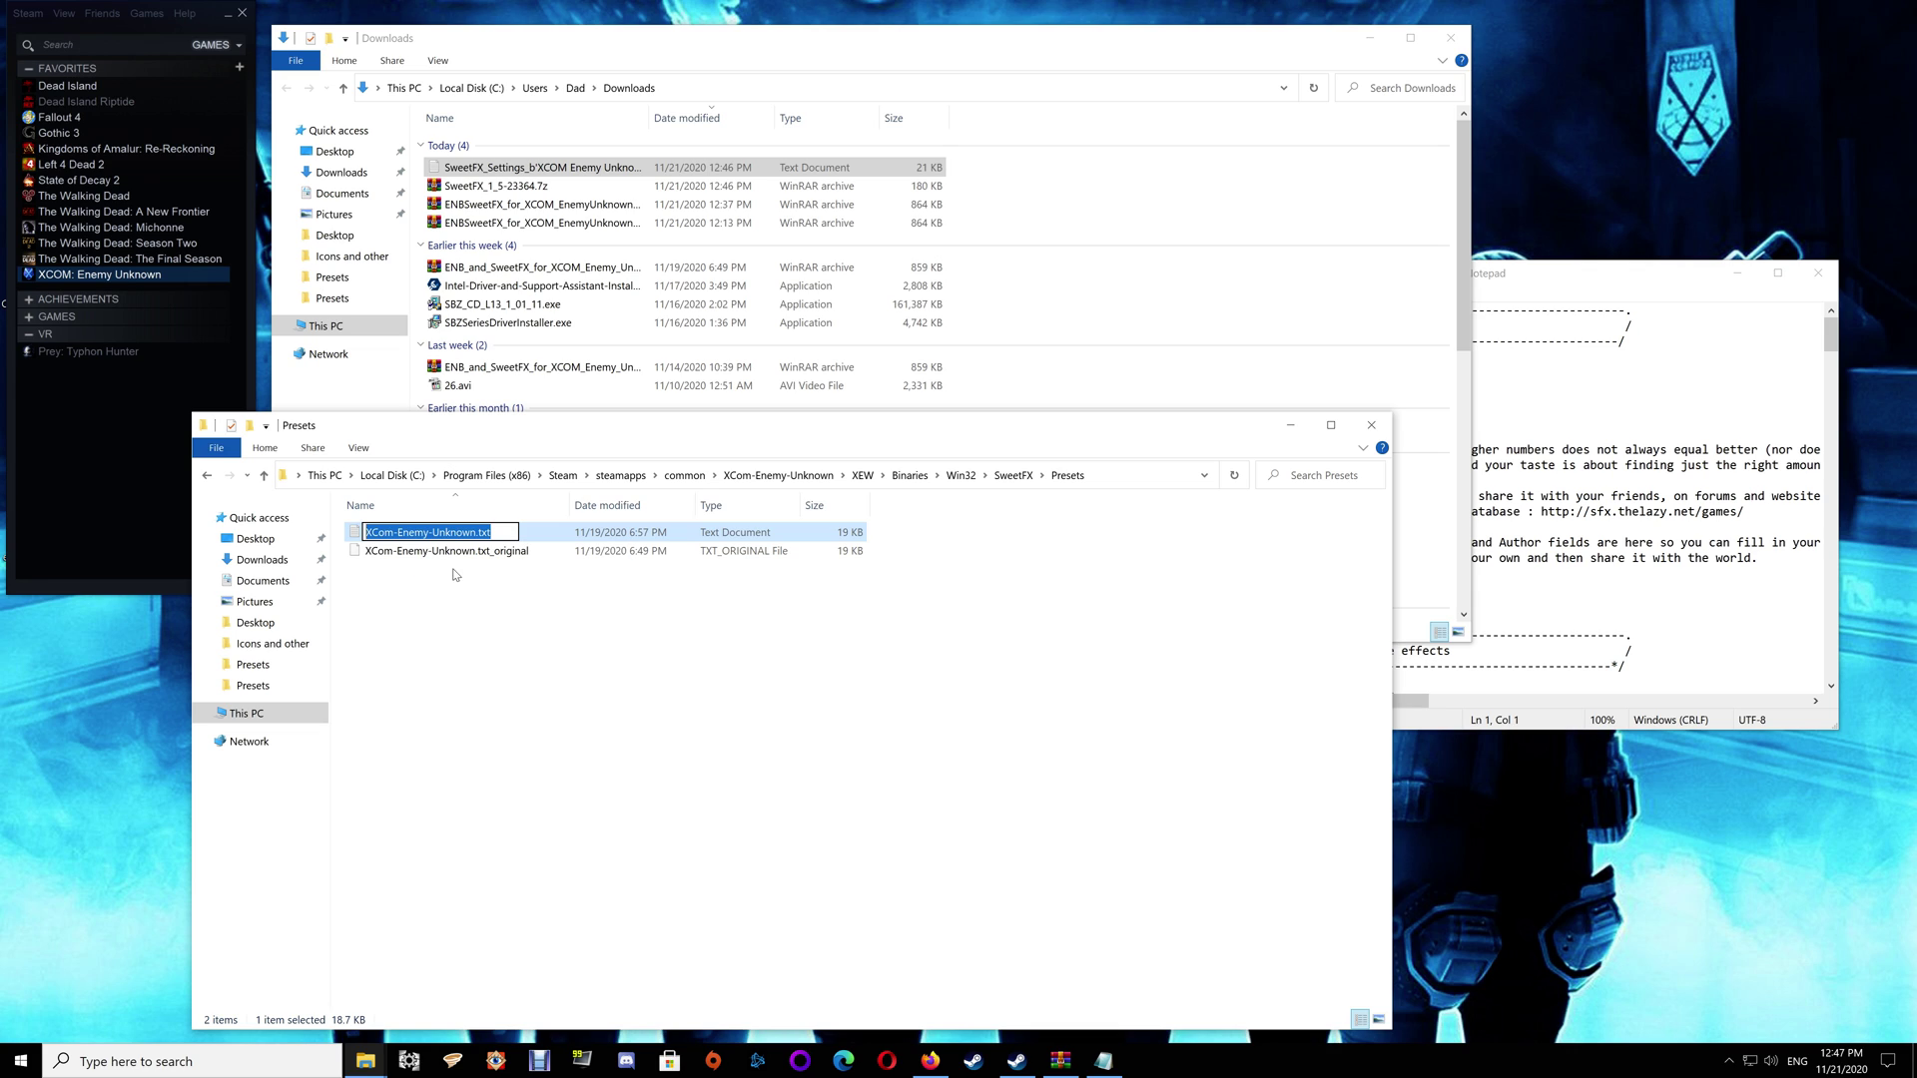
Rename the downloaded Basic preset file in Downloads to XCom-Enemy-Unknown.txt using the copied name
left_click(552, 168)
left_click(552, 168)
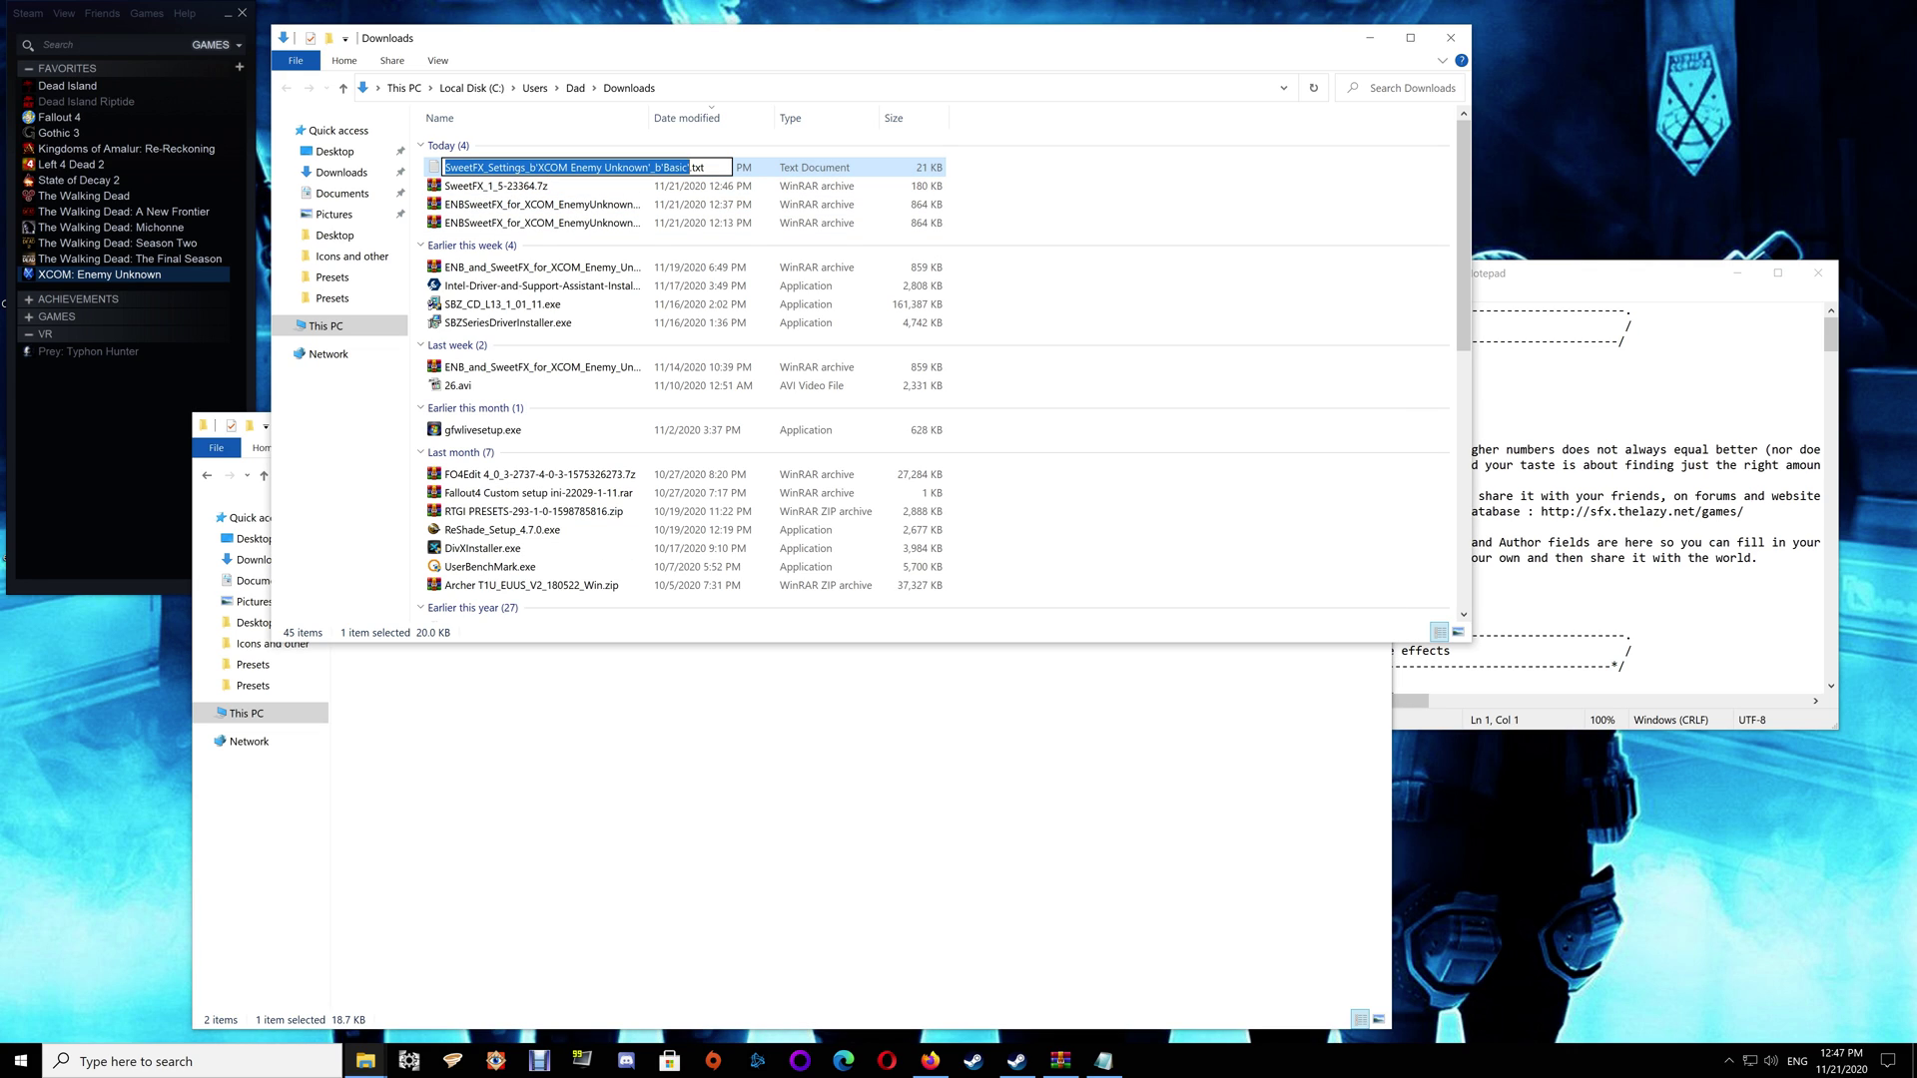
right_click(552, 167)
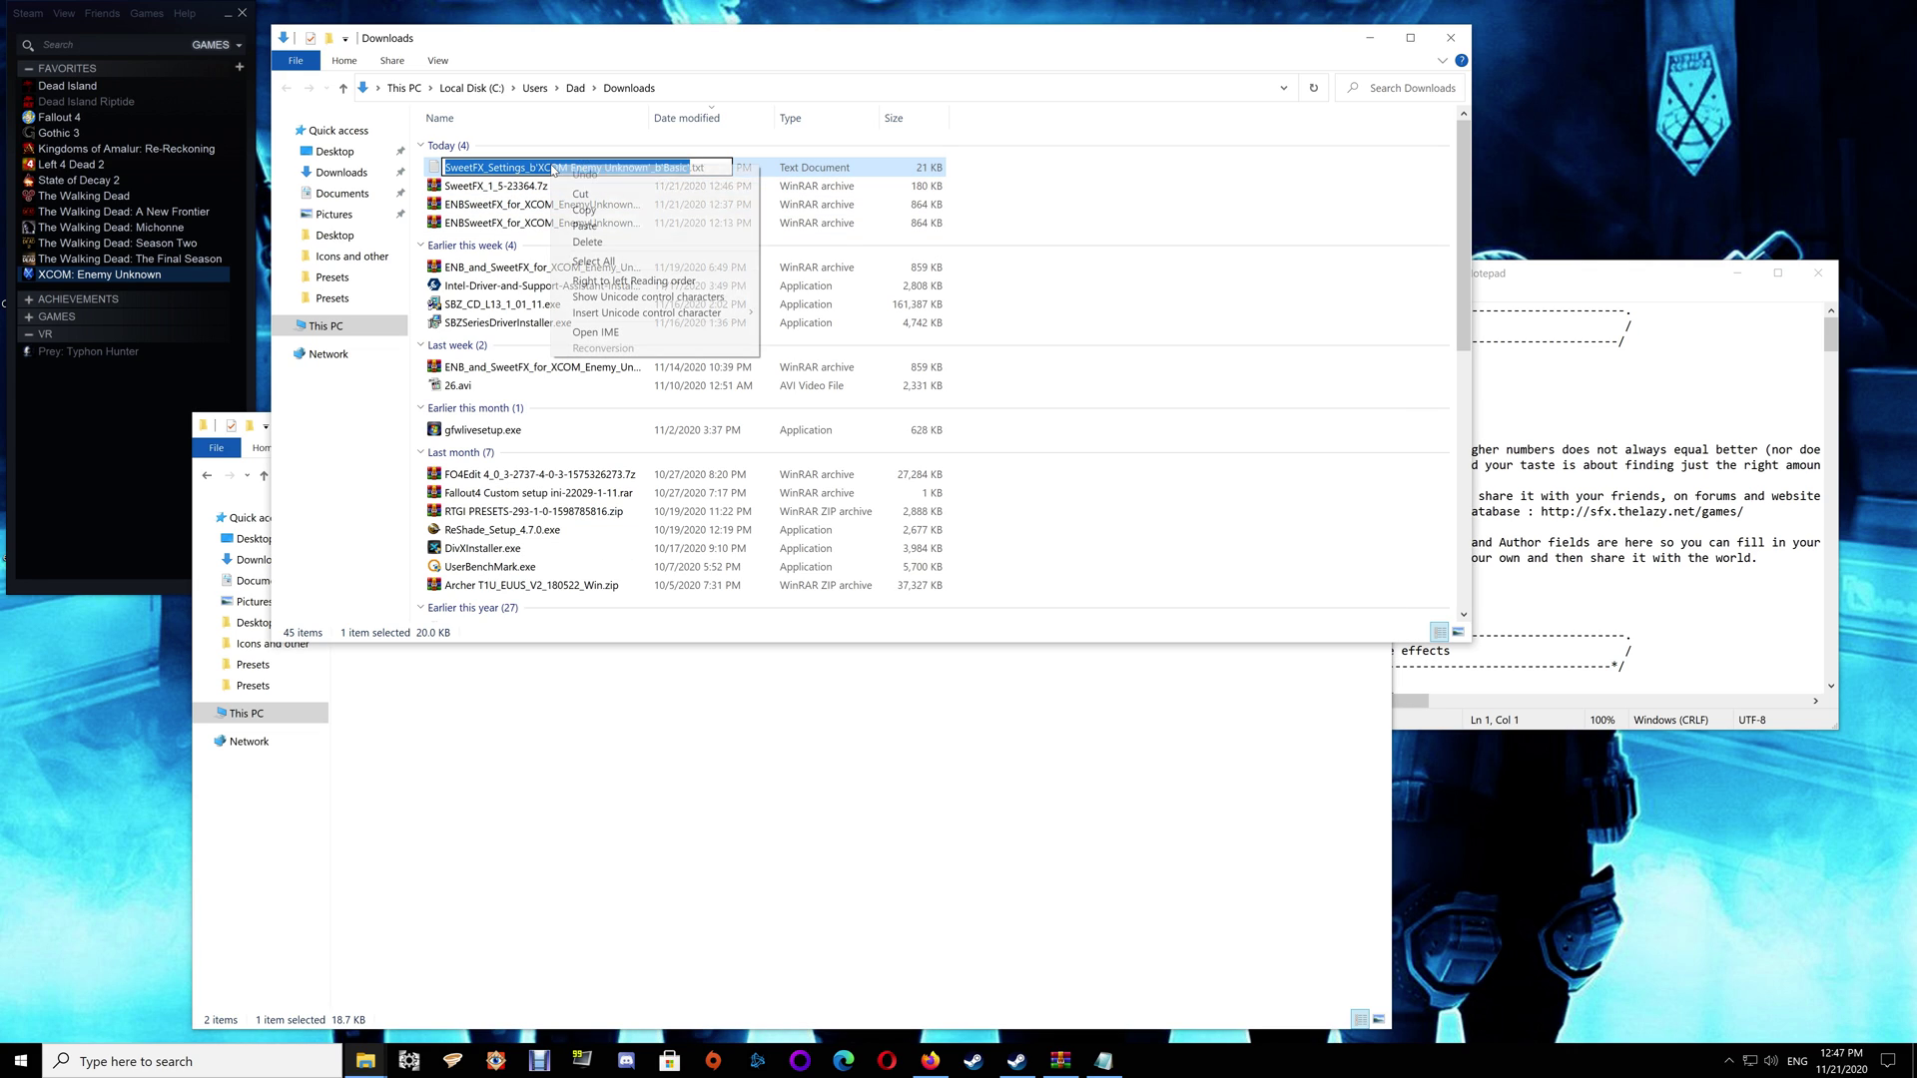
left_click(589, 226)
key("Delete")
key("Delete")
key("Delete")
key("Delete")
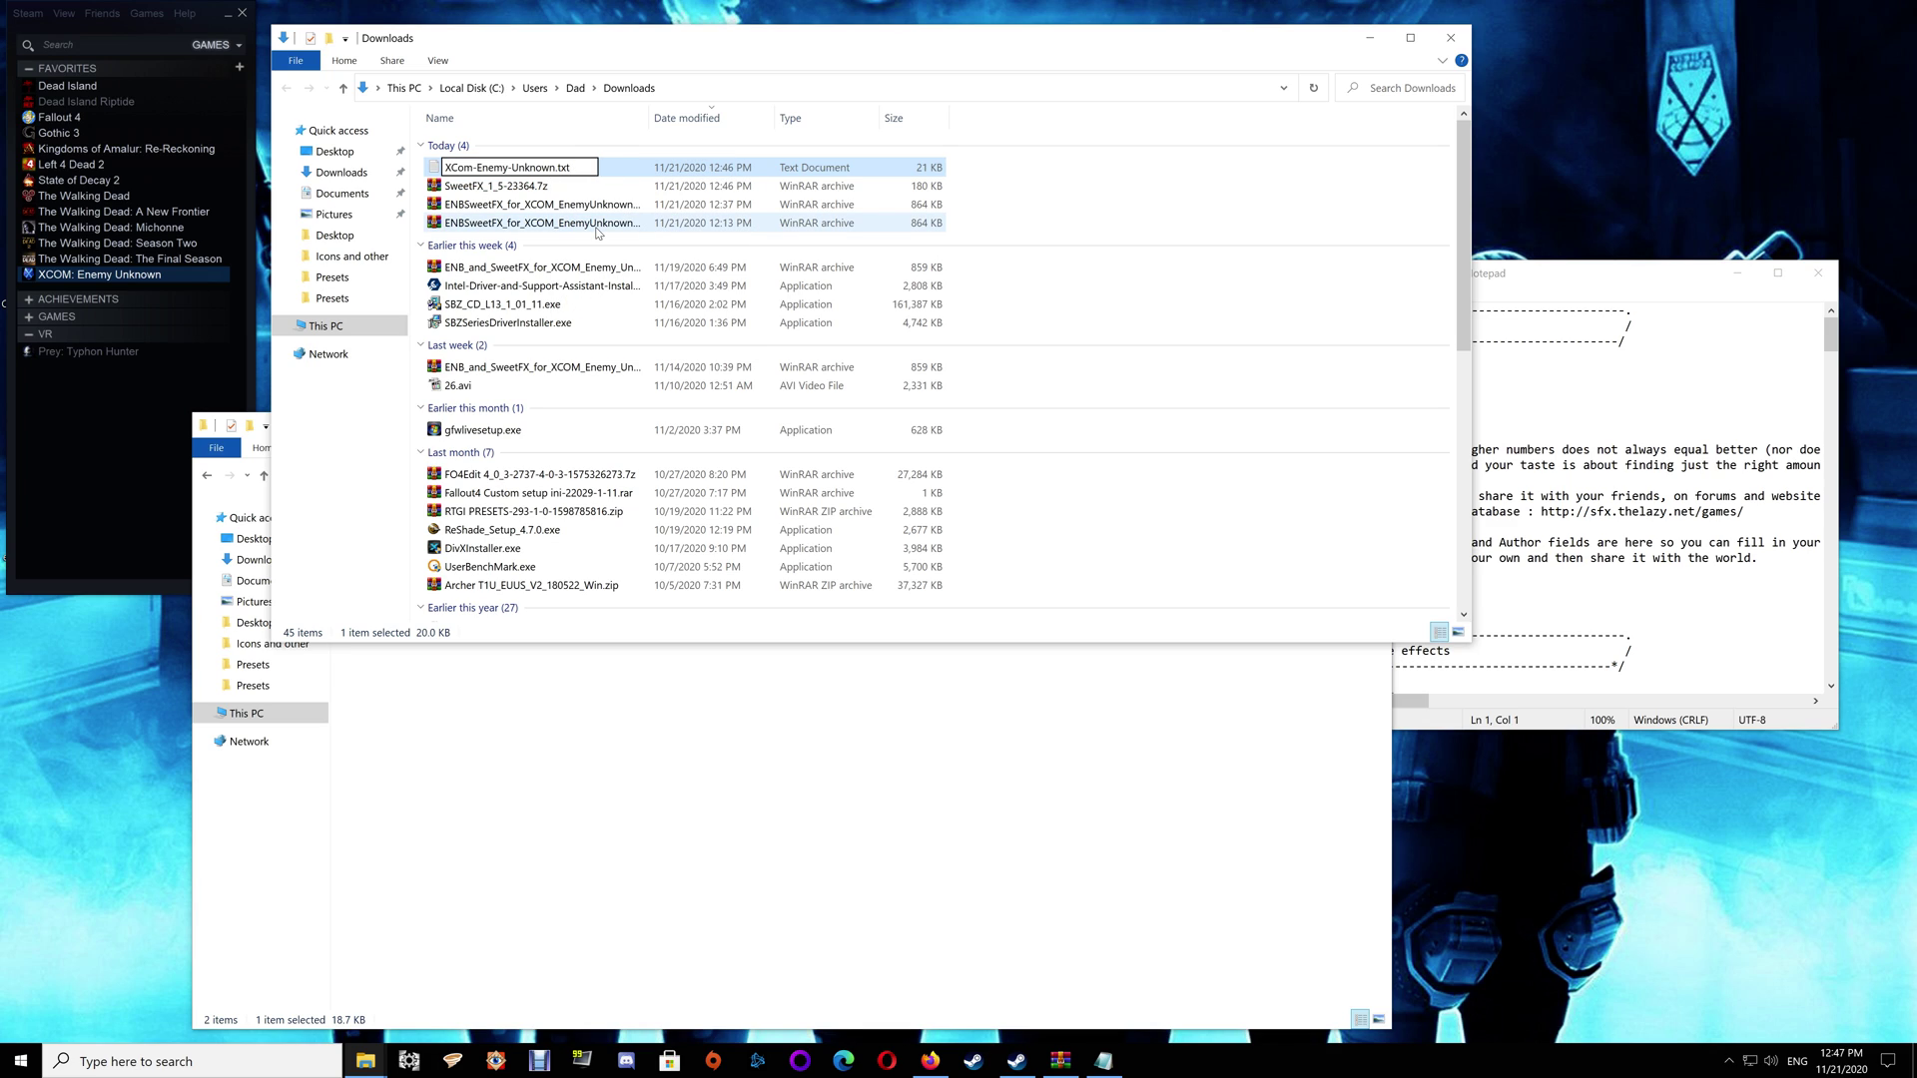
key("Return")
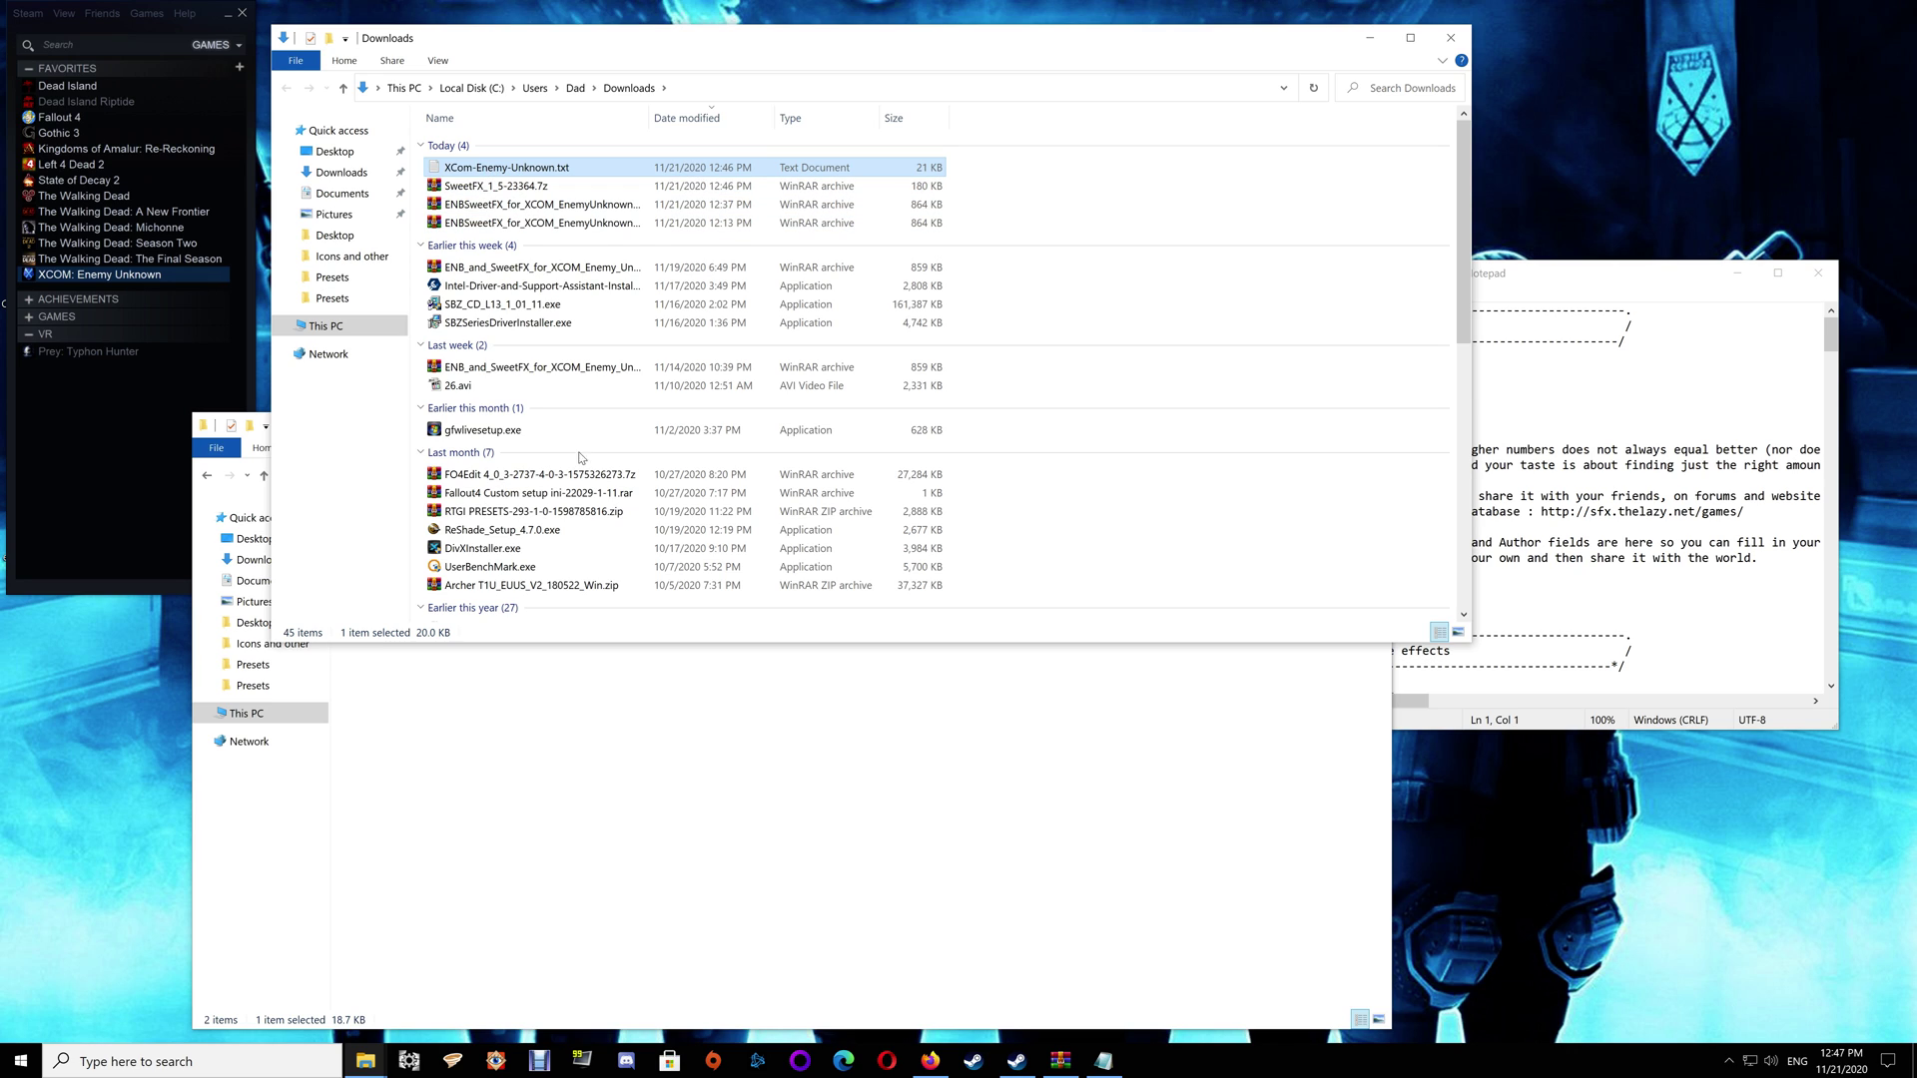
Rename the existing preset in the Presets folder to XCom-Enemy-Unknown.txt_old and move the renamed download from Downloads into that folder
left_click(610, 731)
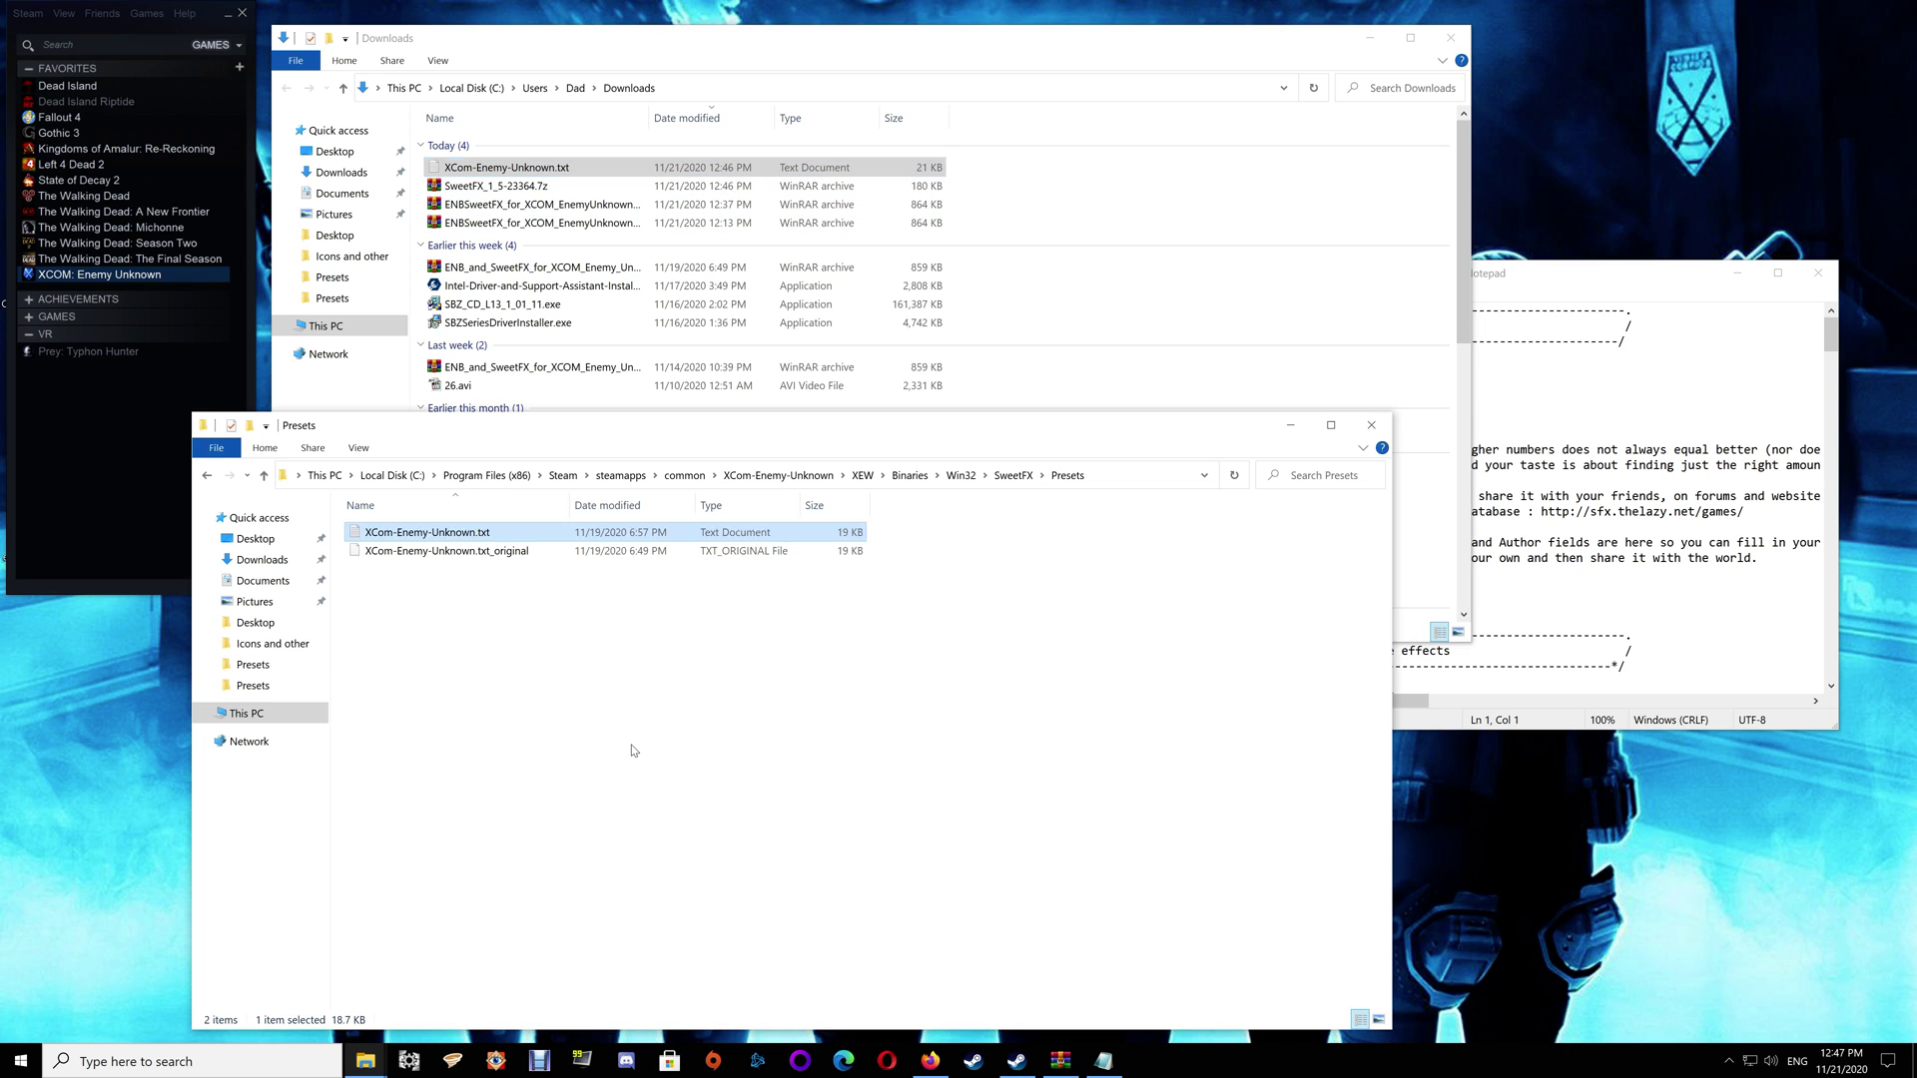
left_click(475, 537)
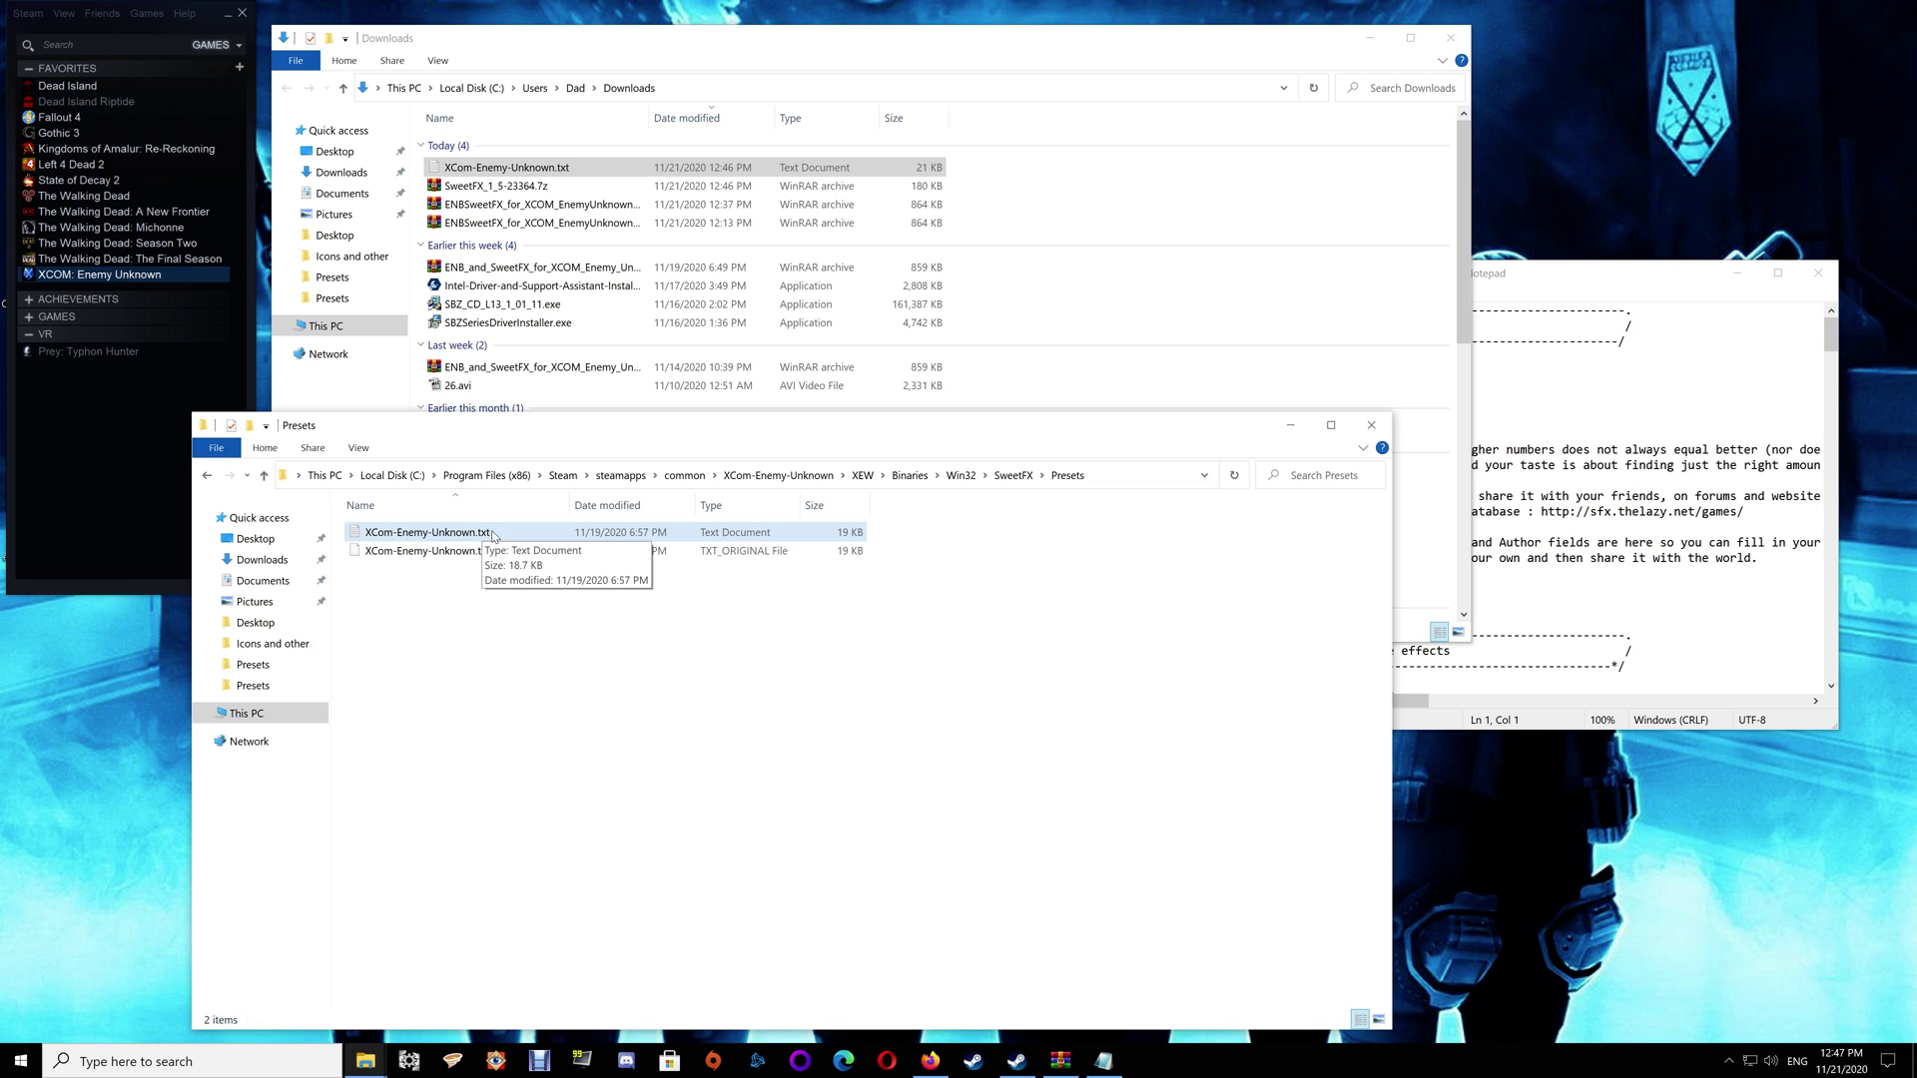
left_click(492, 536)
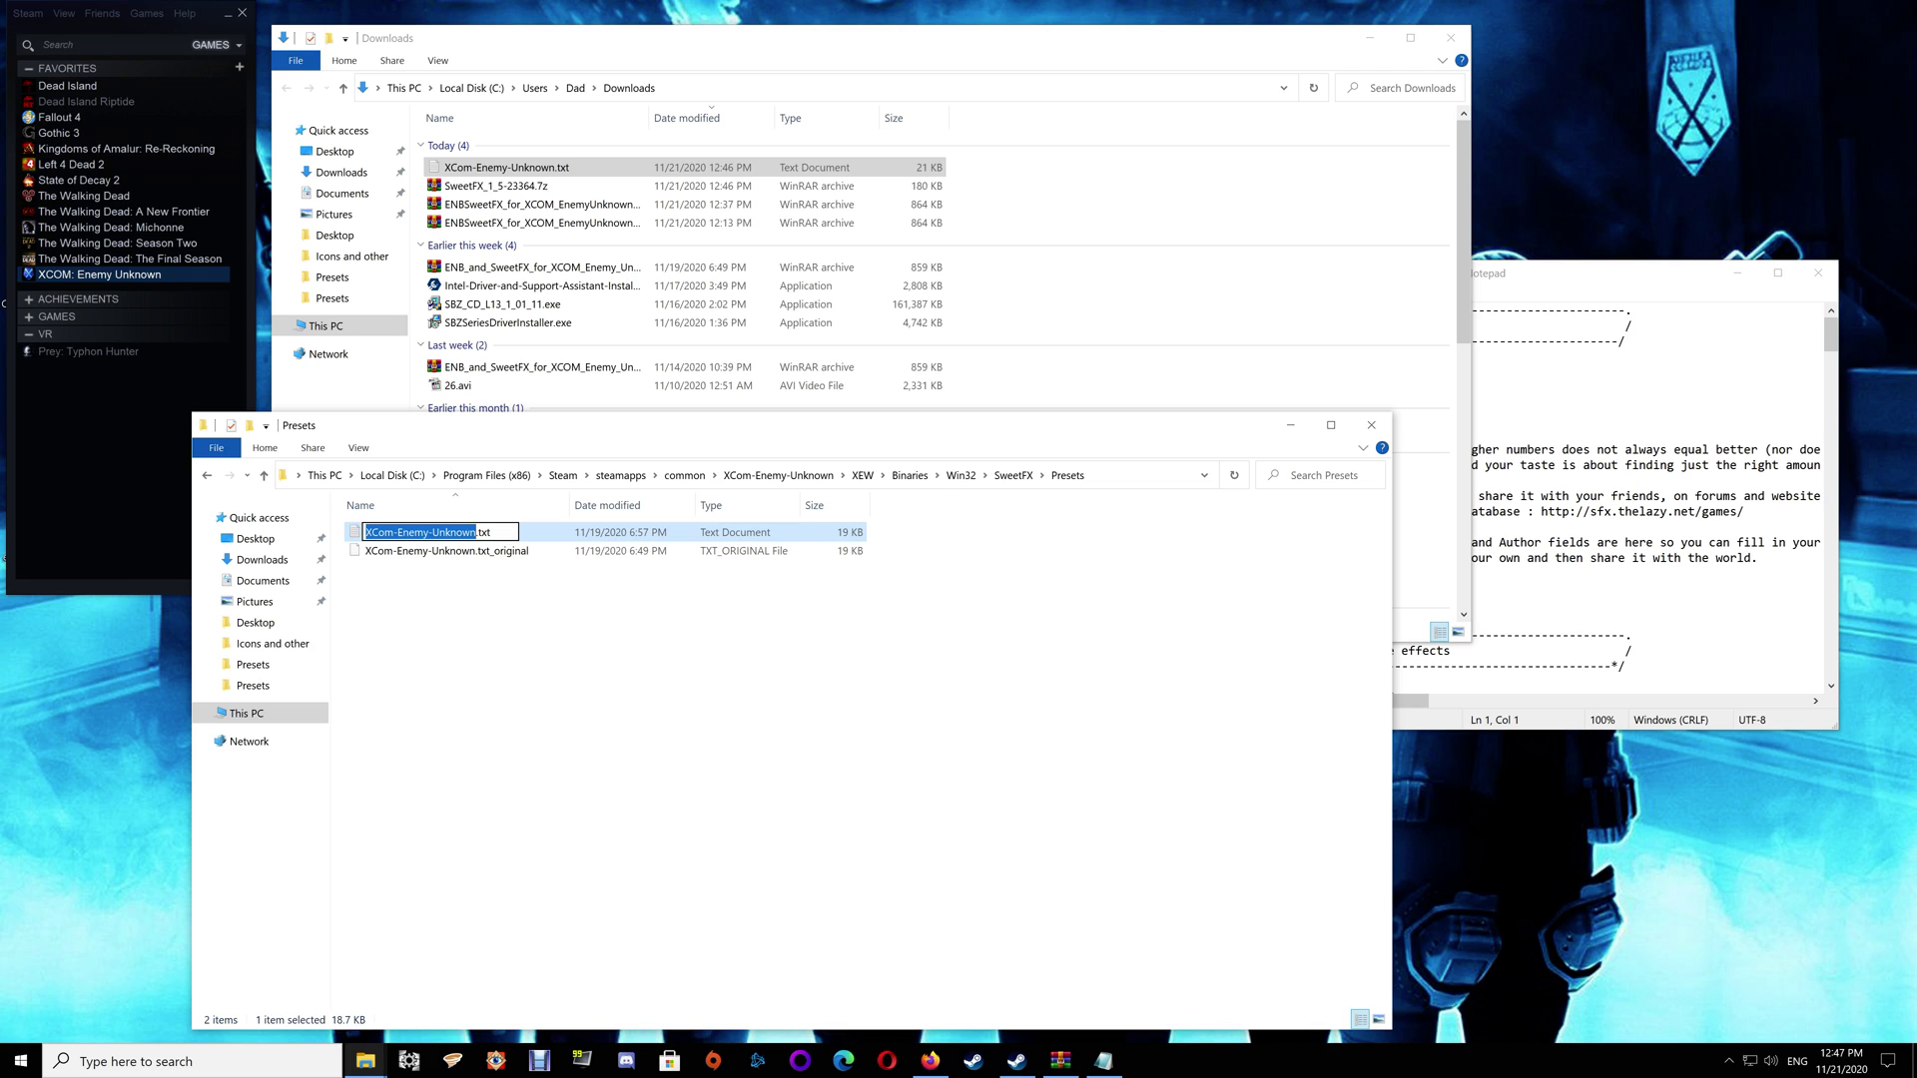
left_click(491, 532)
type("_old")
key("Return")
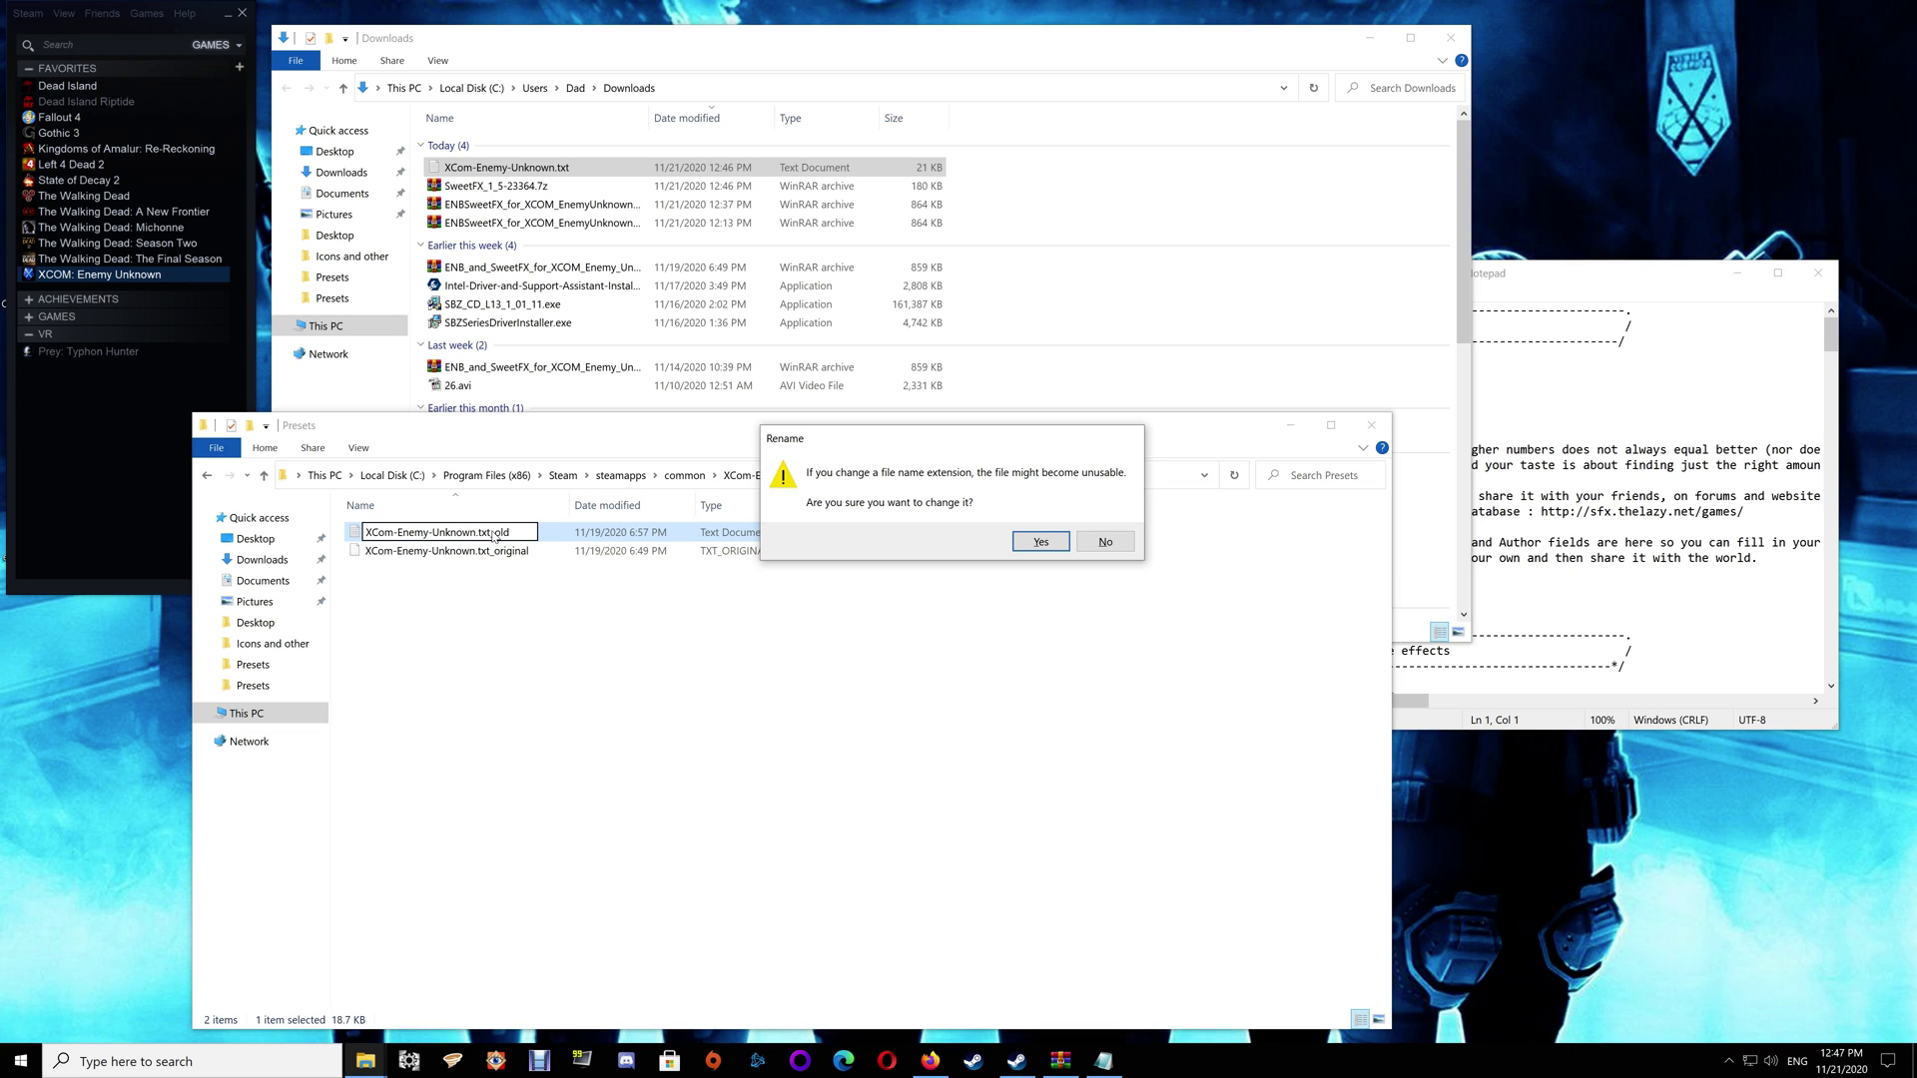
left_click(1028, 541)
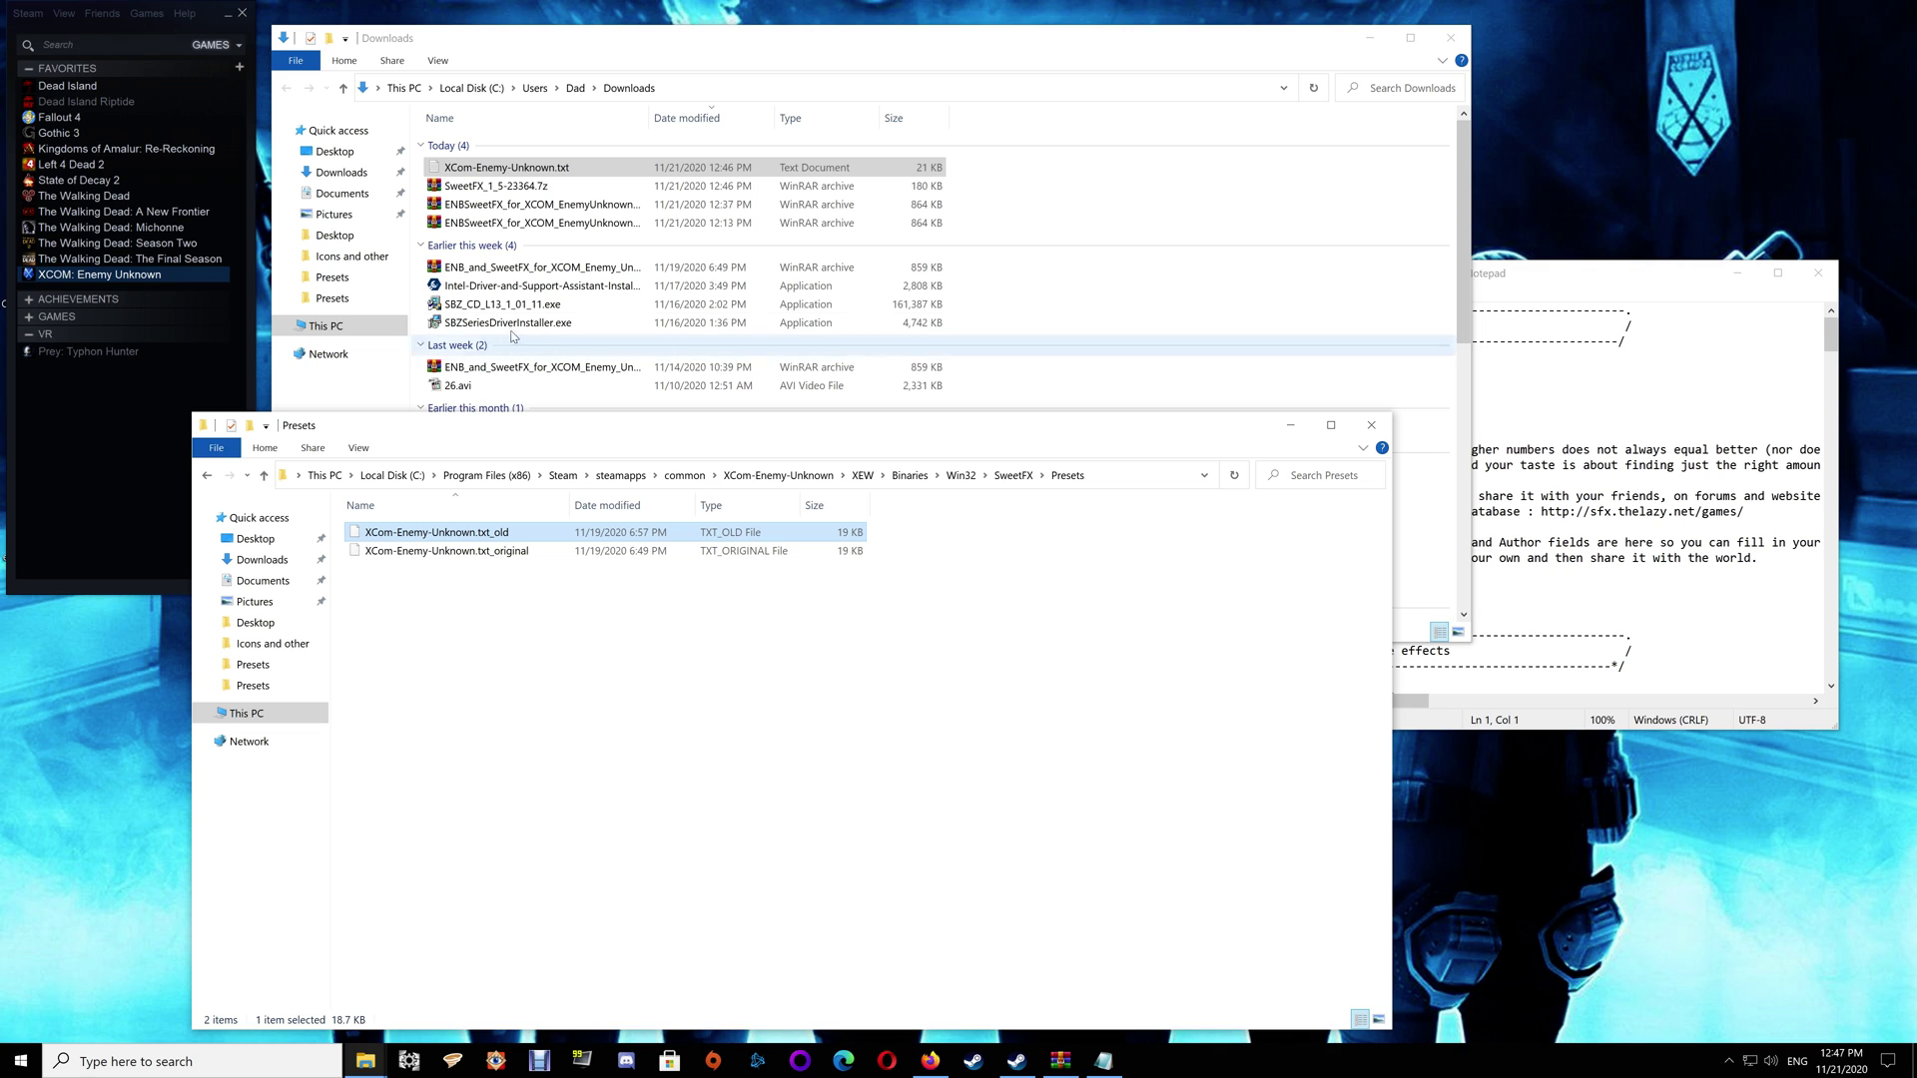
left_click_drag(496, 168, 562, 678)
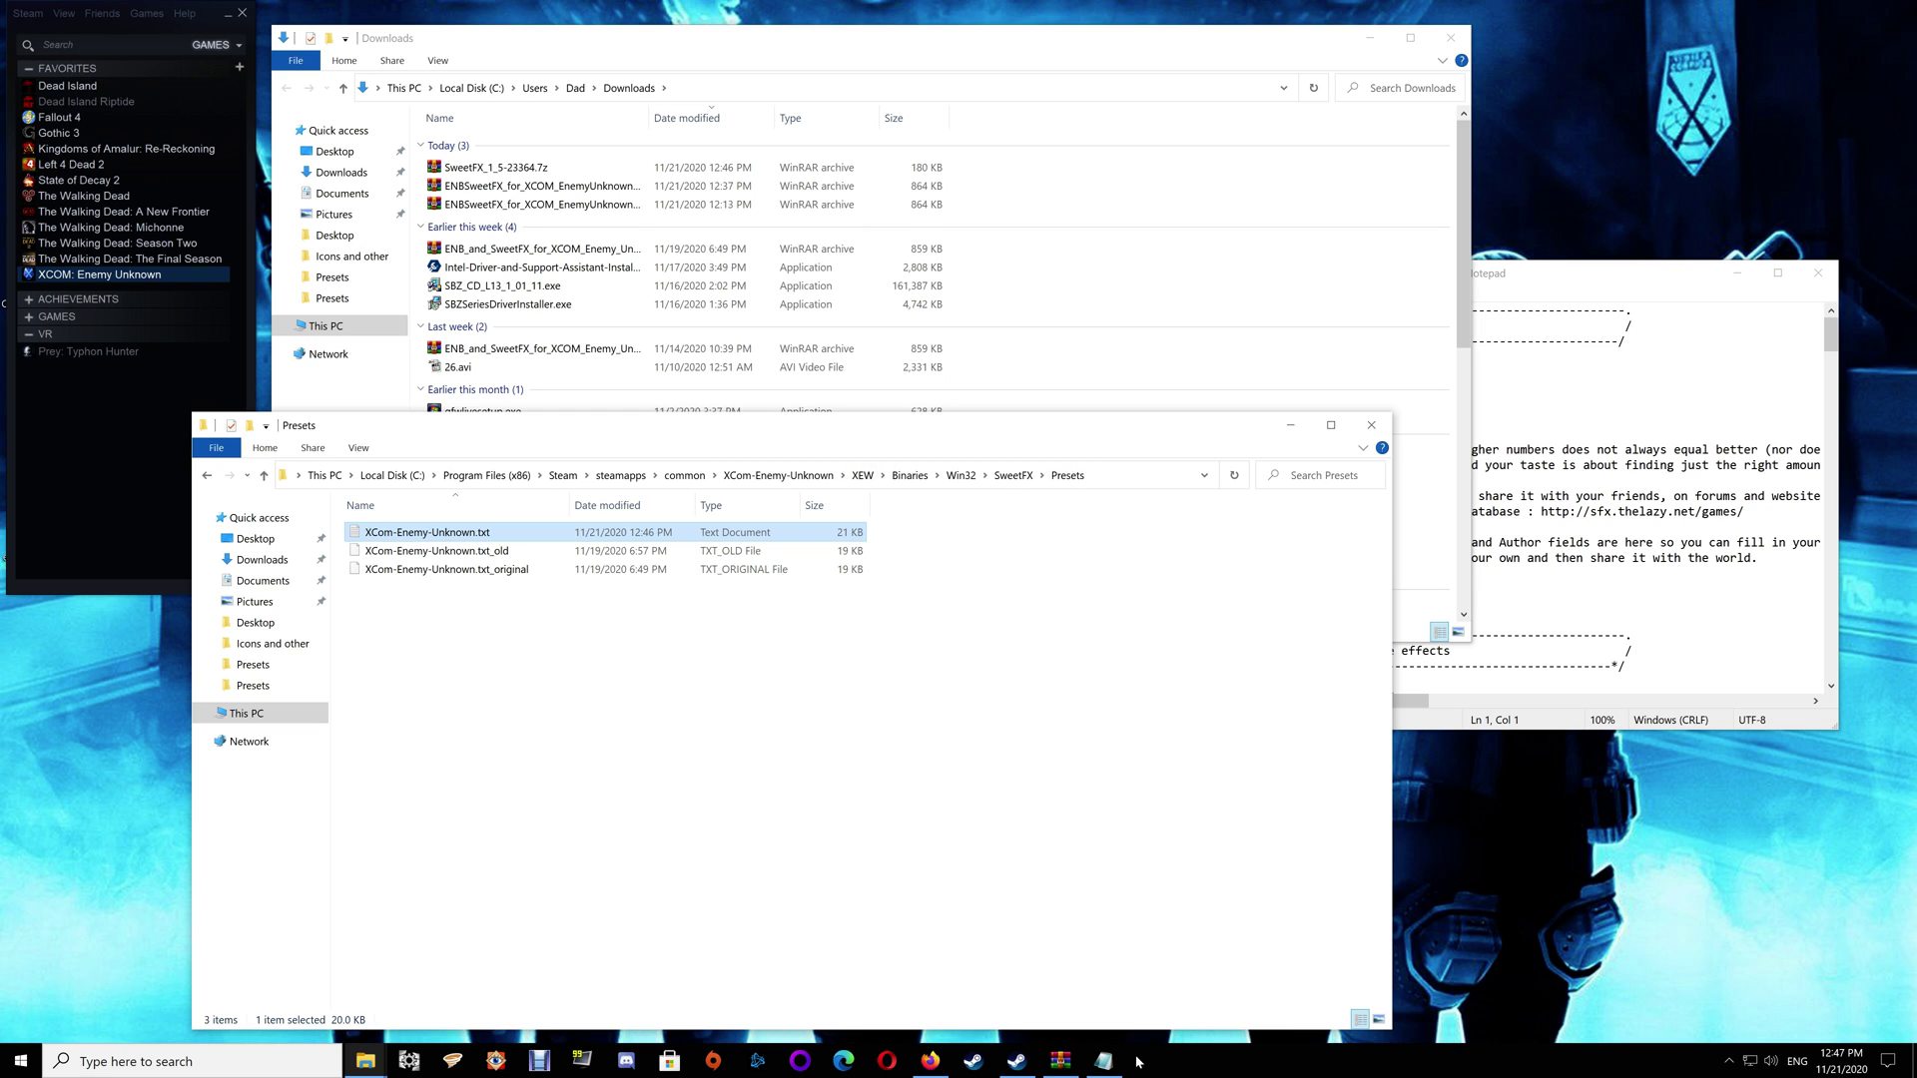
left_click(930, 1060)
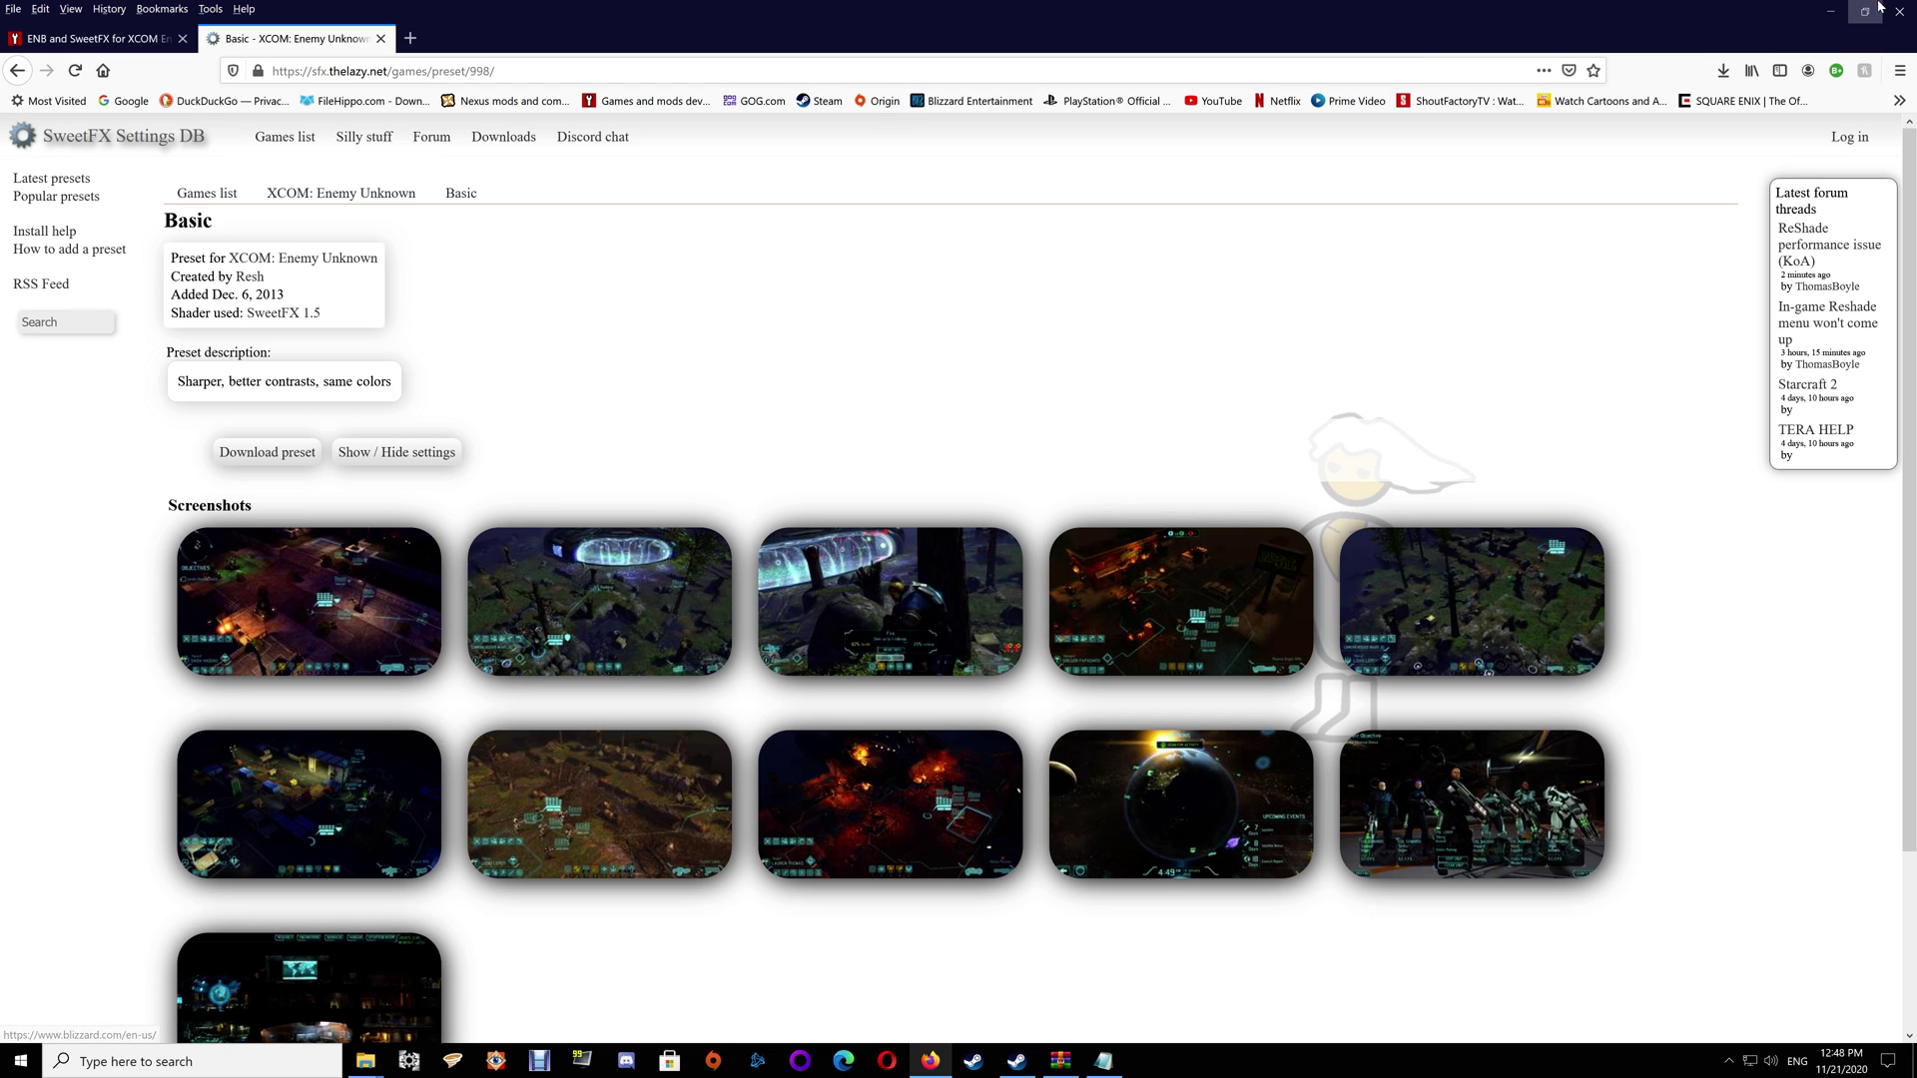
left_click(1833, 14)
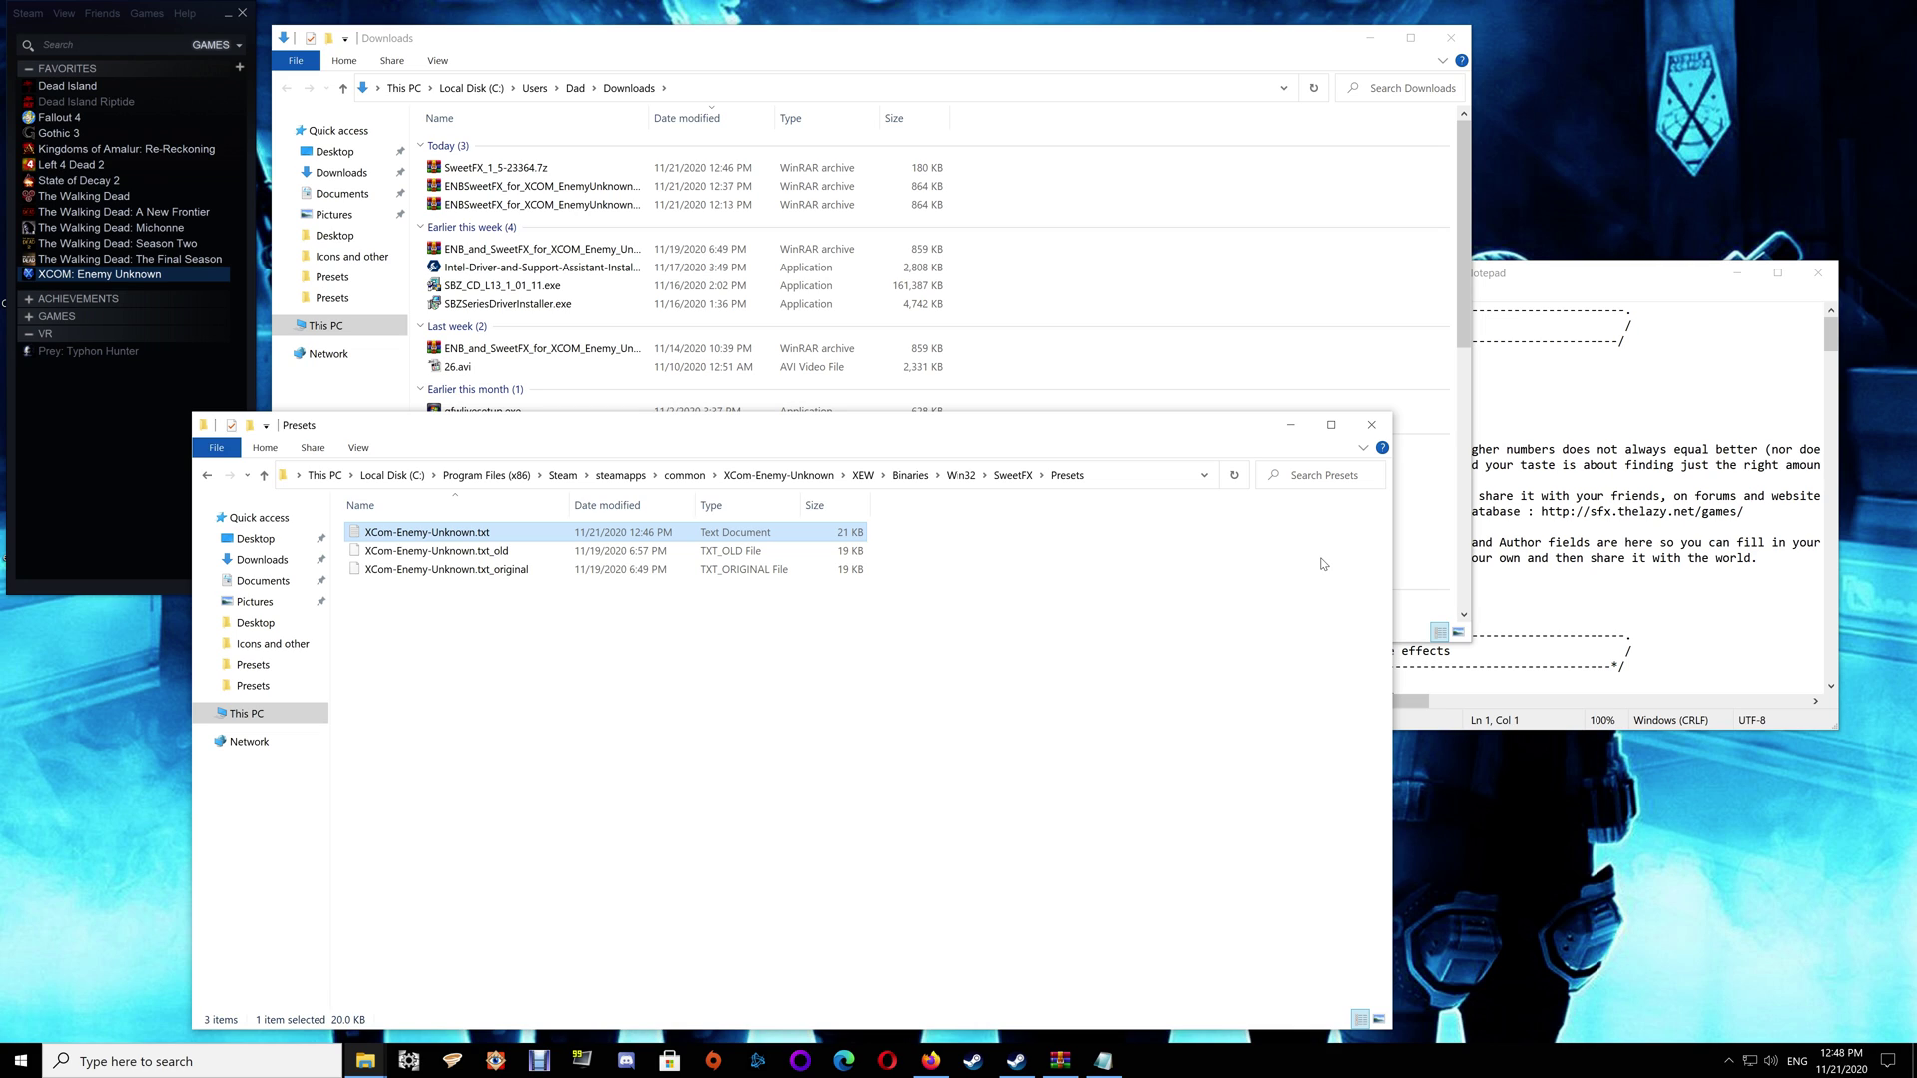
Close the Presets and Downloads folder windows, the Basic preset text file, and the ENBSweetFX_for_XCOM_EnemyUnknownWithin(1).rar archive
left_click(1371, 425)
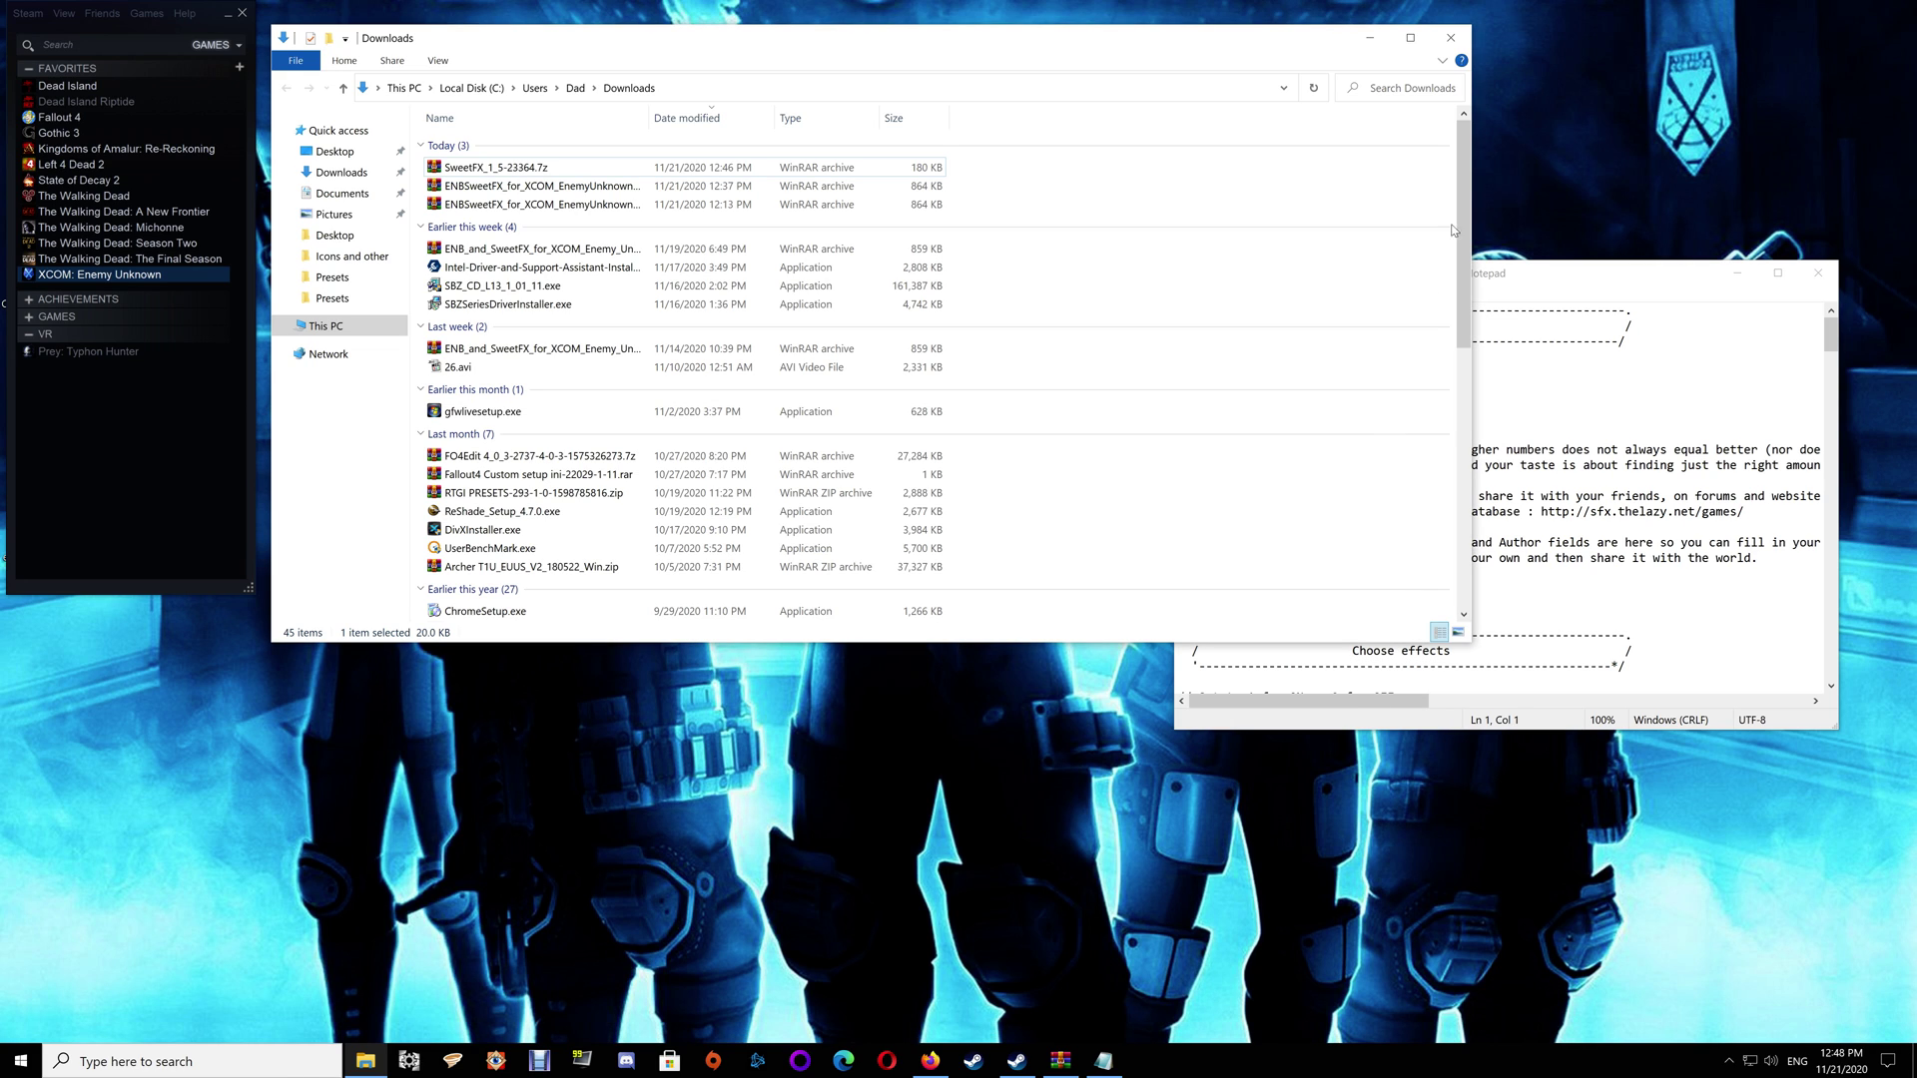
left_click(1450, 37)
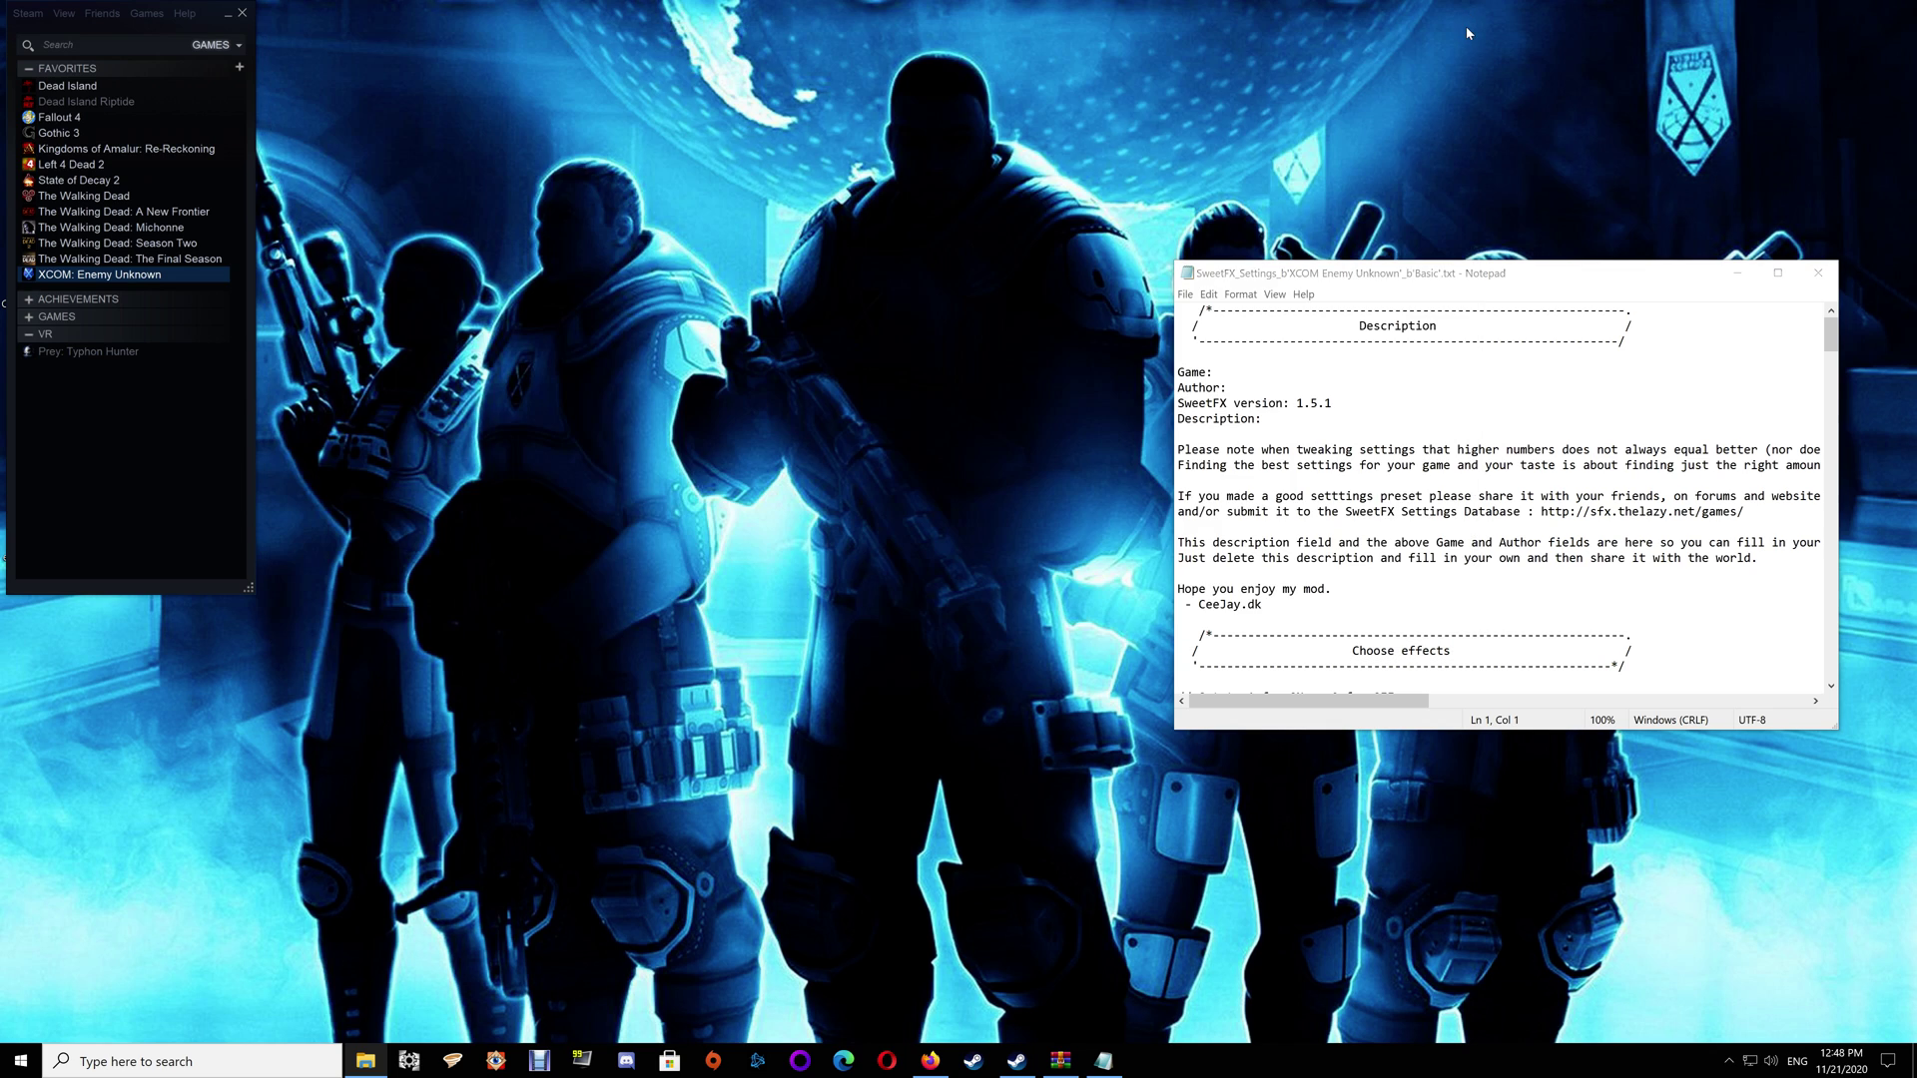
left_click(1821, 278)
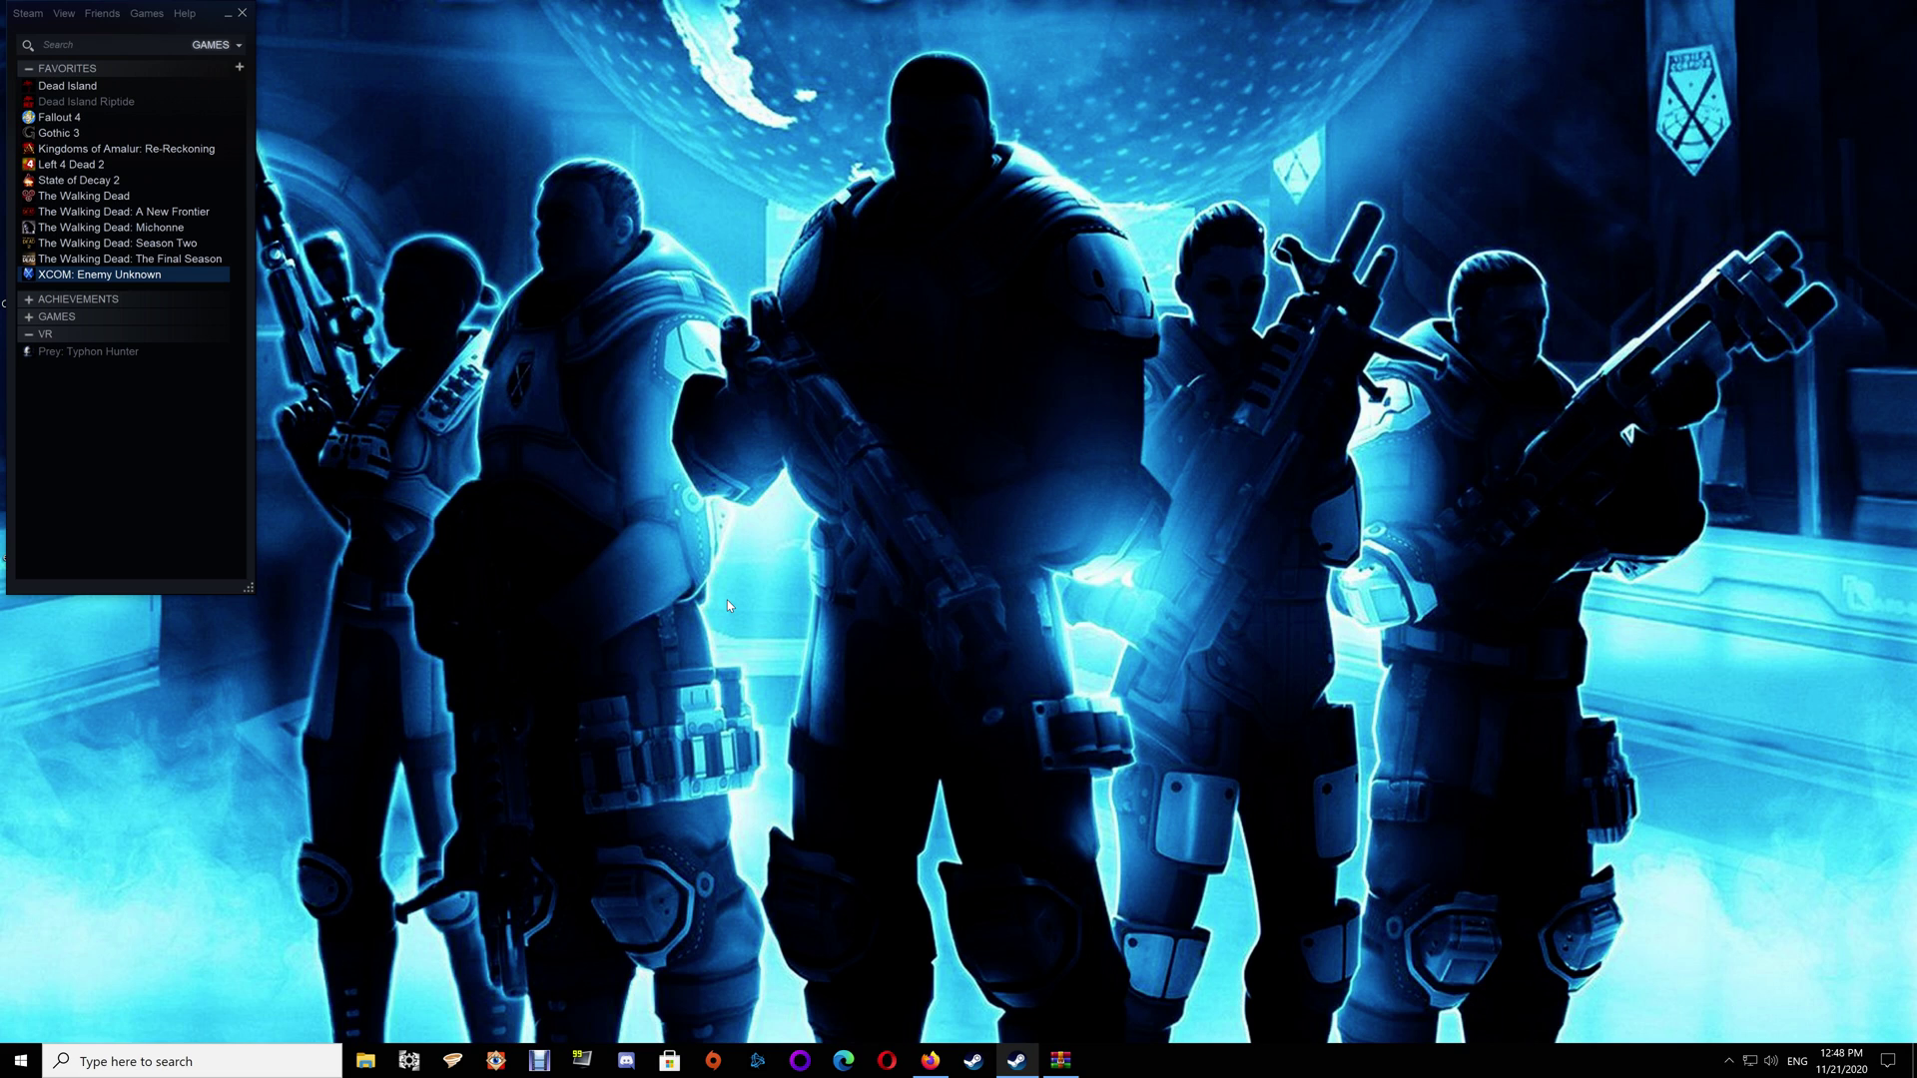
left_click(1075, 1070)
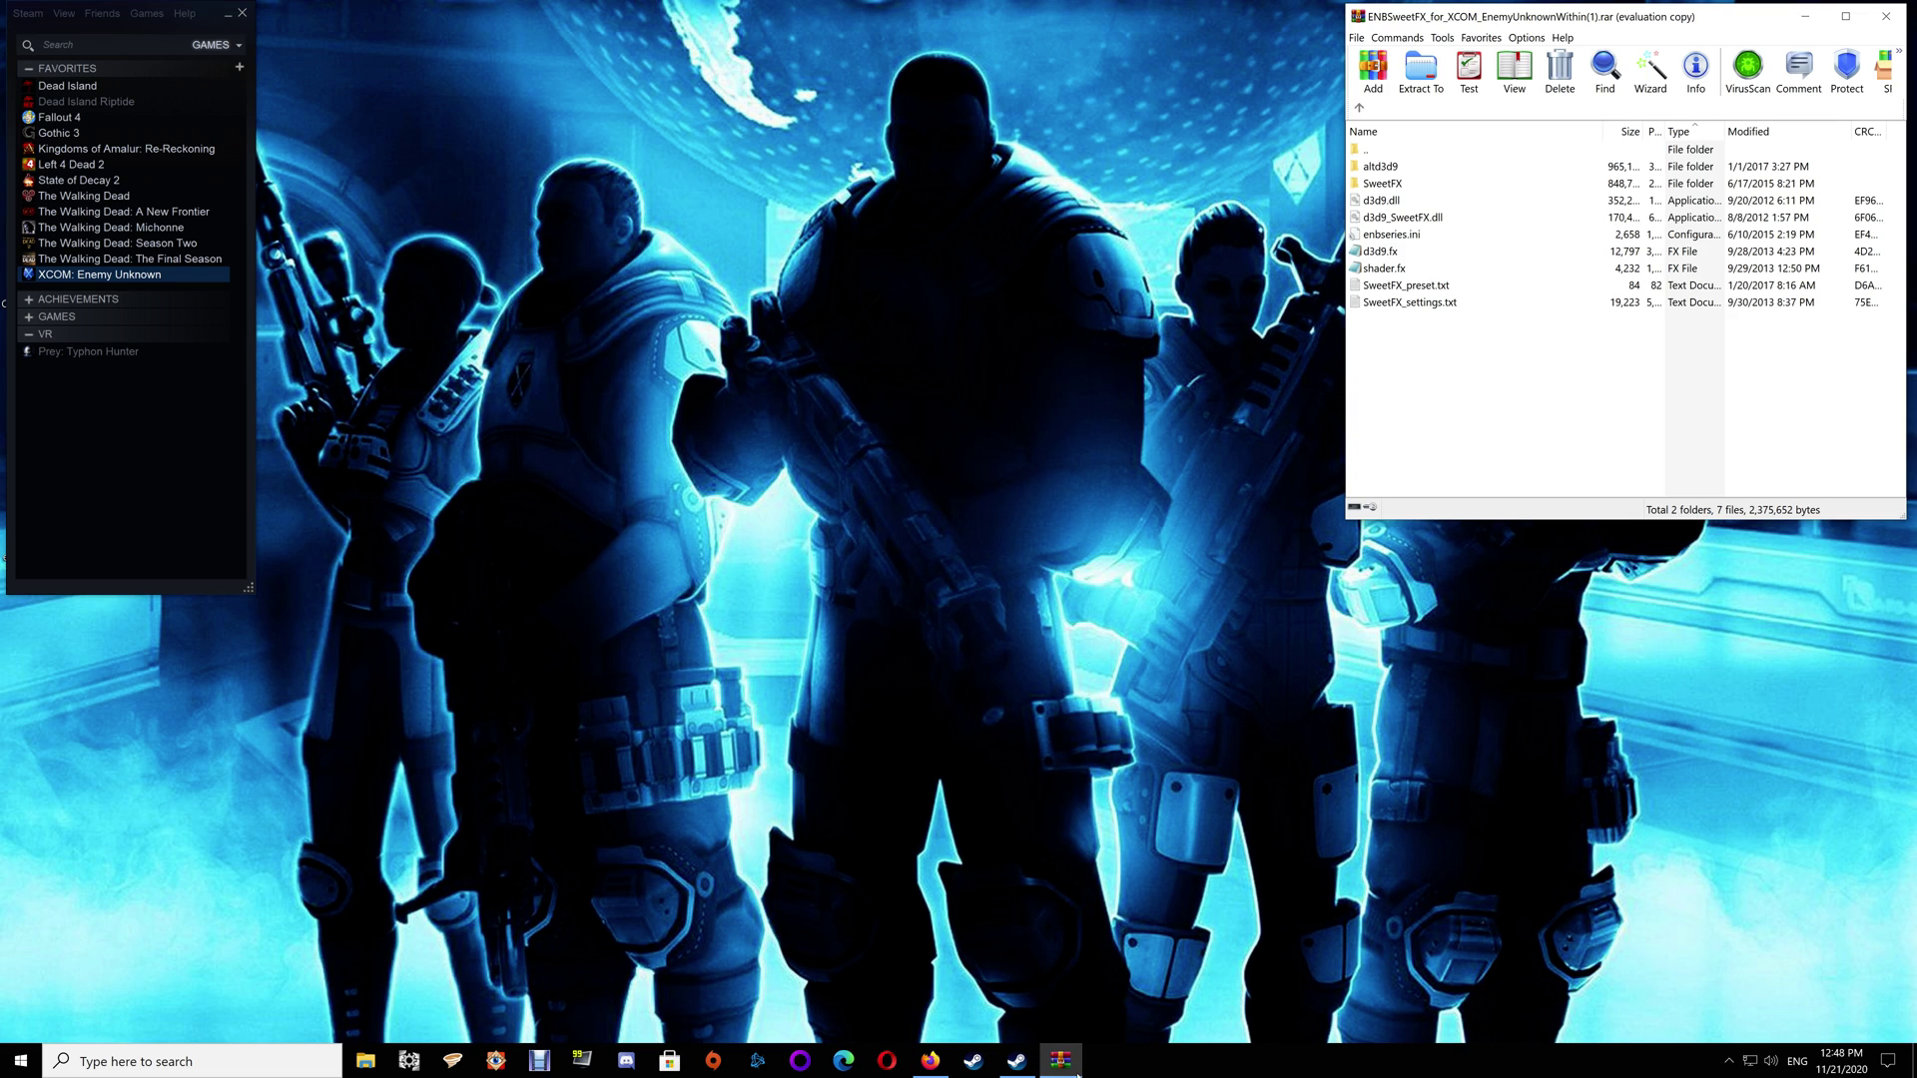
left_click(1885, 16)
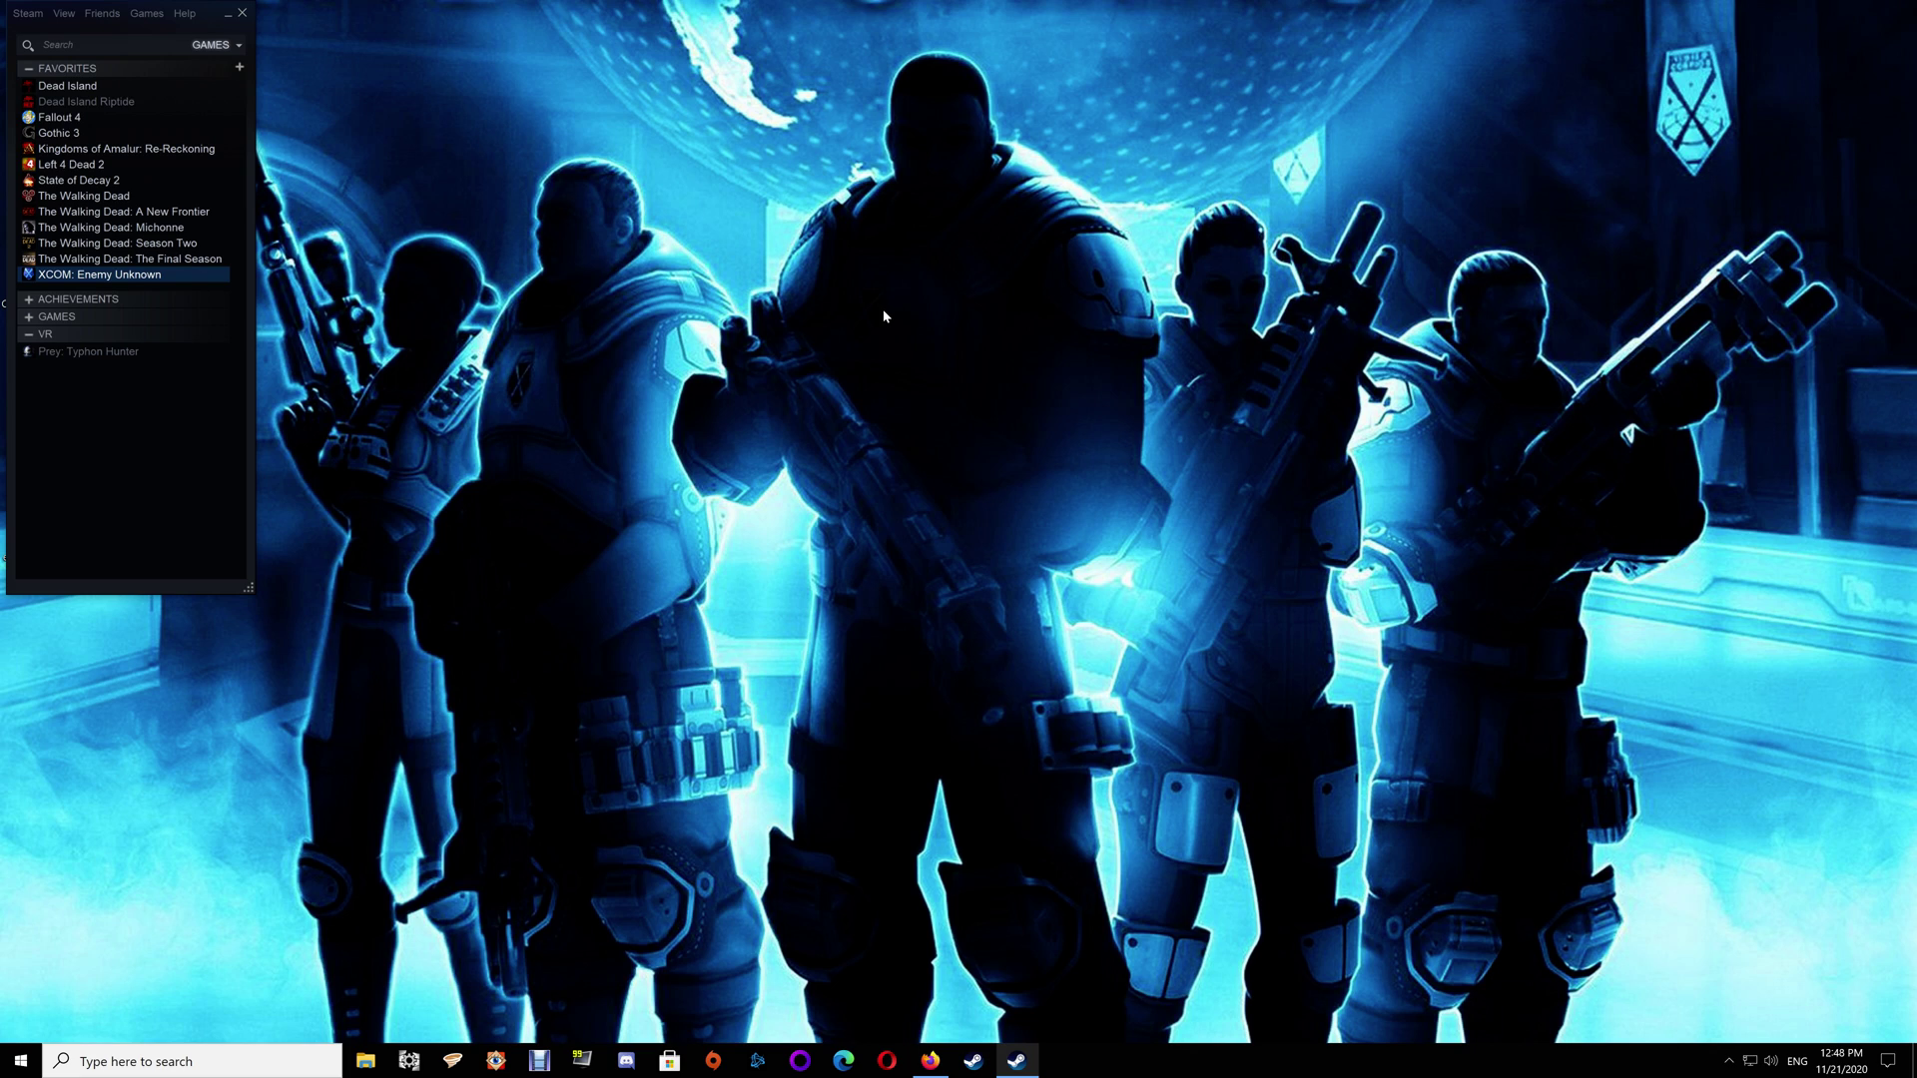